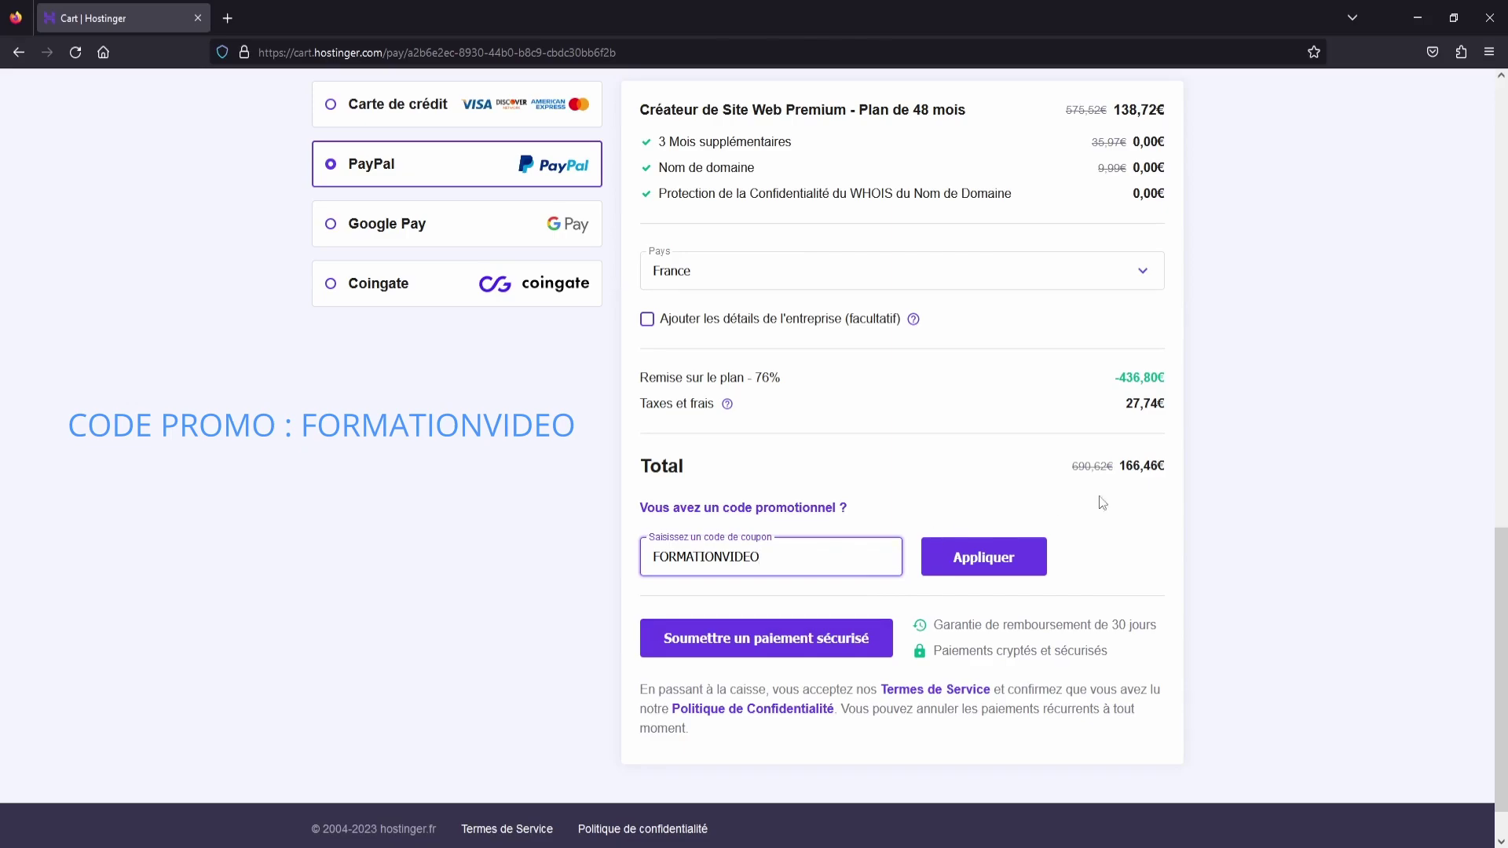
Apply the coupon code FORMATIONVIDEO to the 48-month website builder order and review the payment summary
{"action": "left_click", "coordinate": [982, 555]}
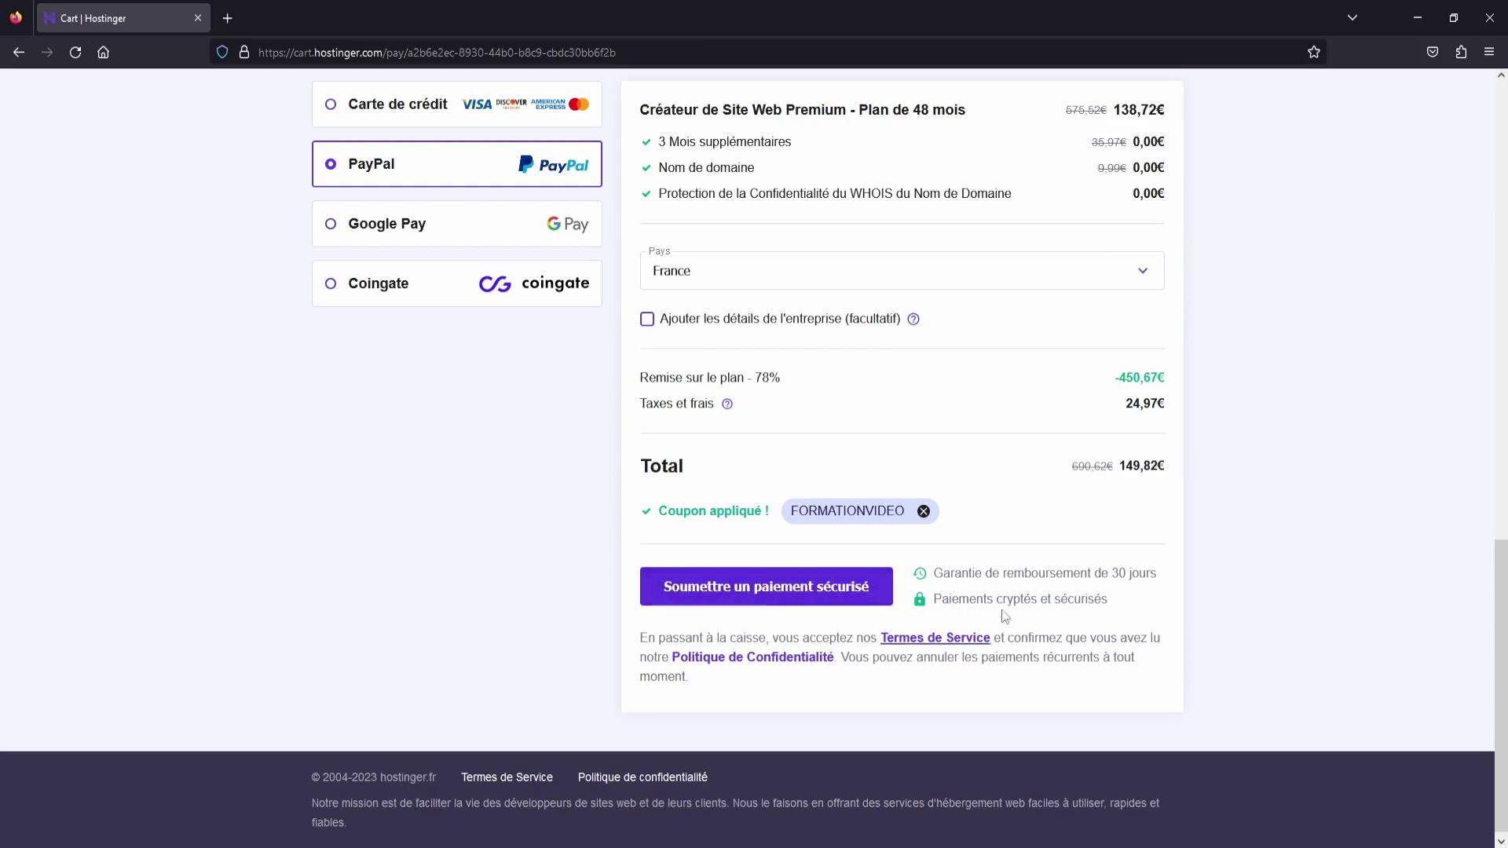
{"action": "scroll", "coordinate": [525, 498], "scroll_direction": "up", "scroll_amount": 4}
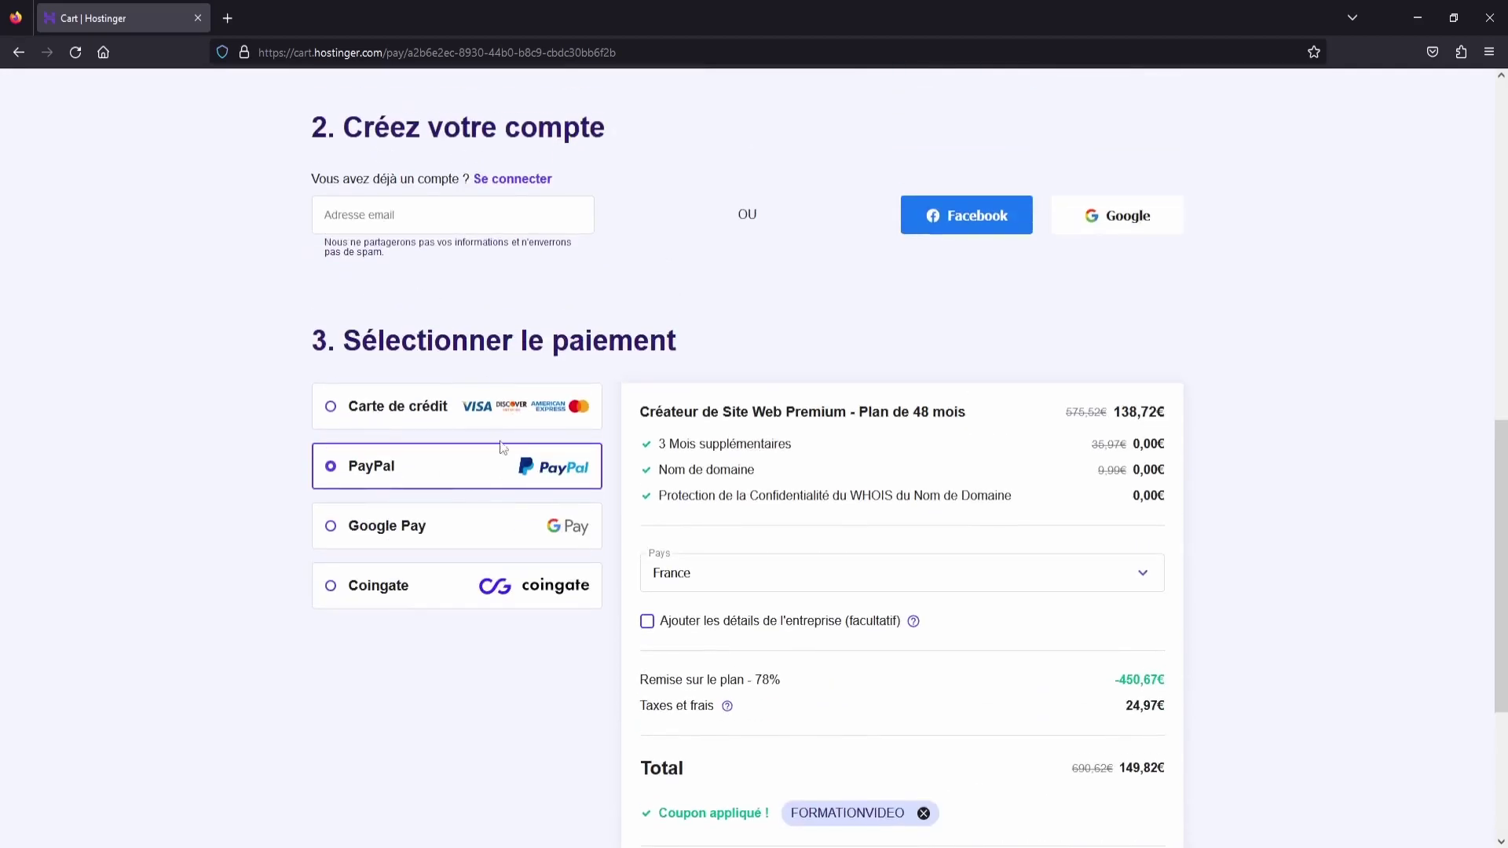
{"action": "scroll", "coordinate": [882, 575], "scroll_direction": "down", "scroll_amount": 2}
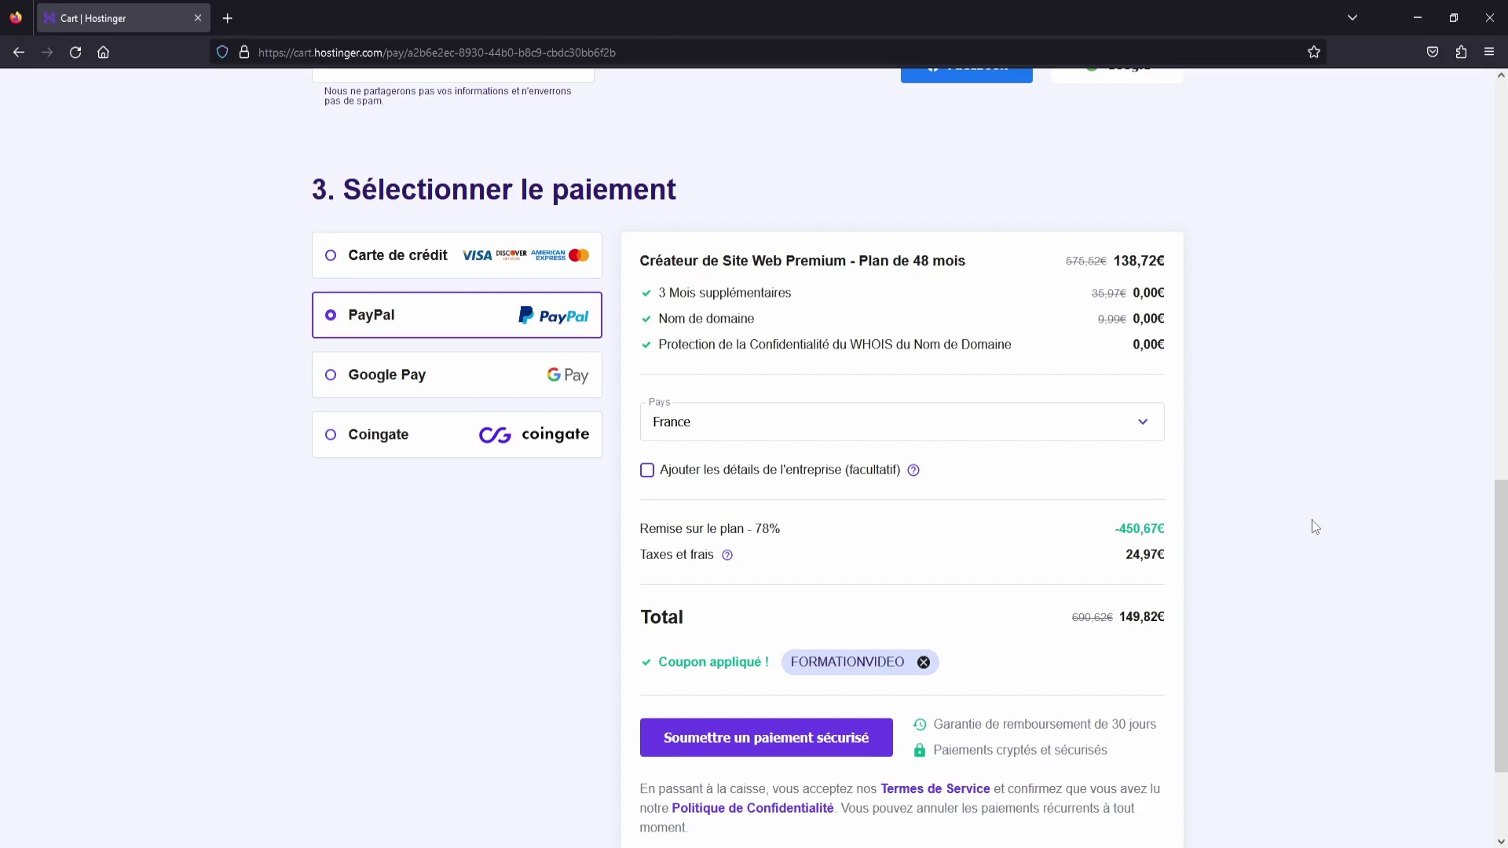
{"action": "scroll", "coordinate": [1316, 527], "scroll_direction": "down", "scroll_amount": 3}
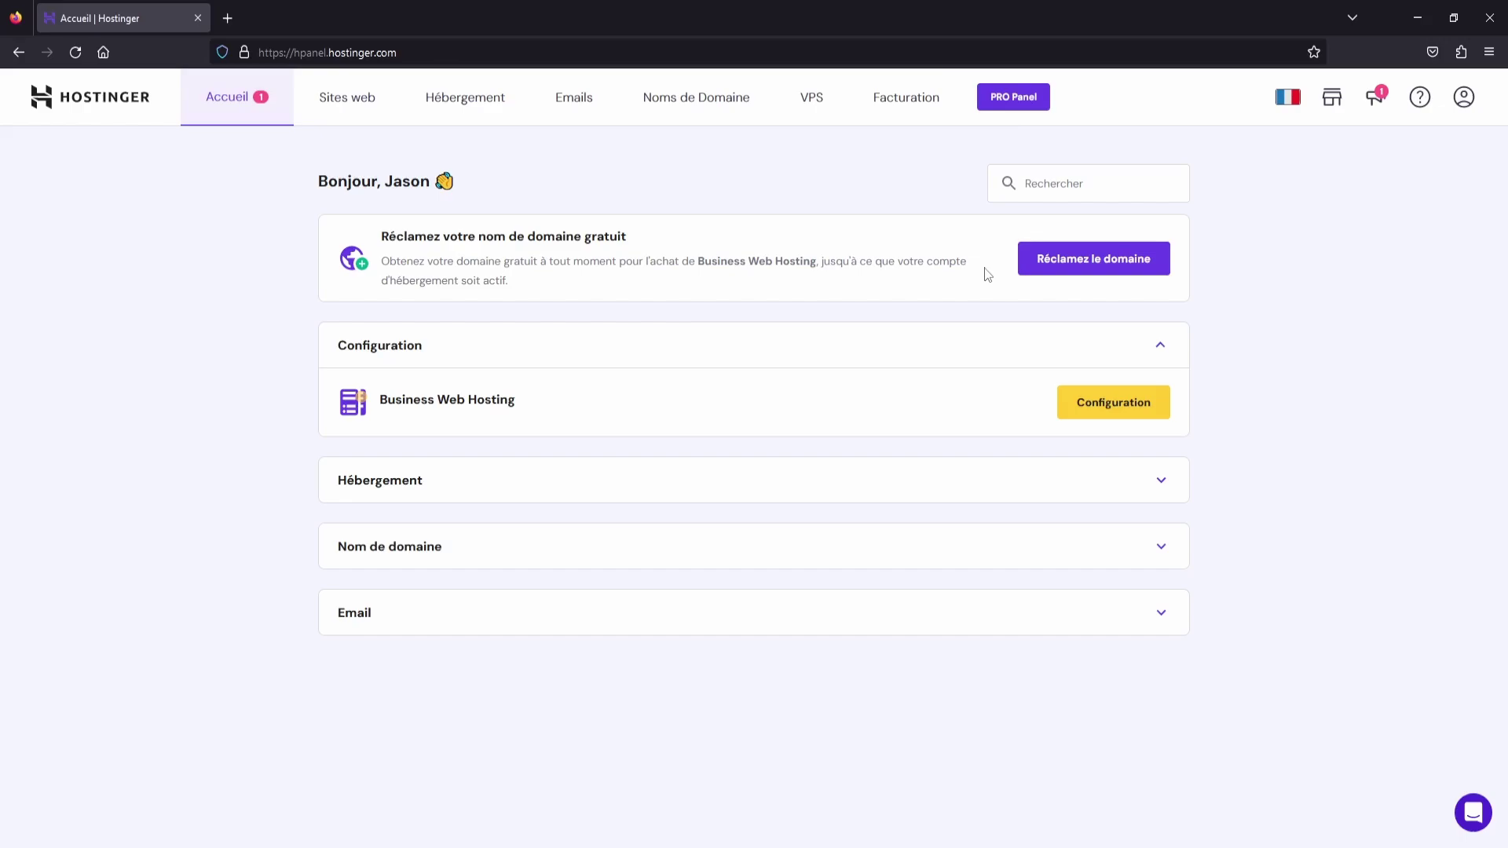
Check the availability of omnis.fun as the free domain included with the hosting plan and claim it
{"action": "left_click", "coordinate": [1070, 266]}
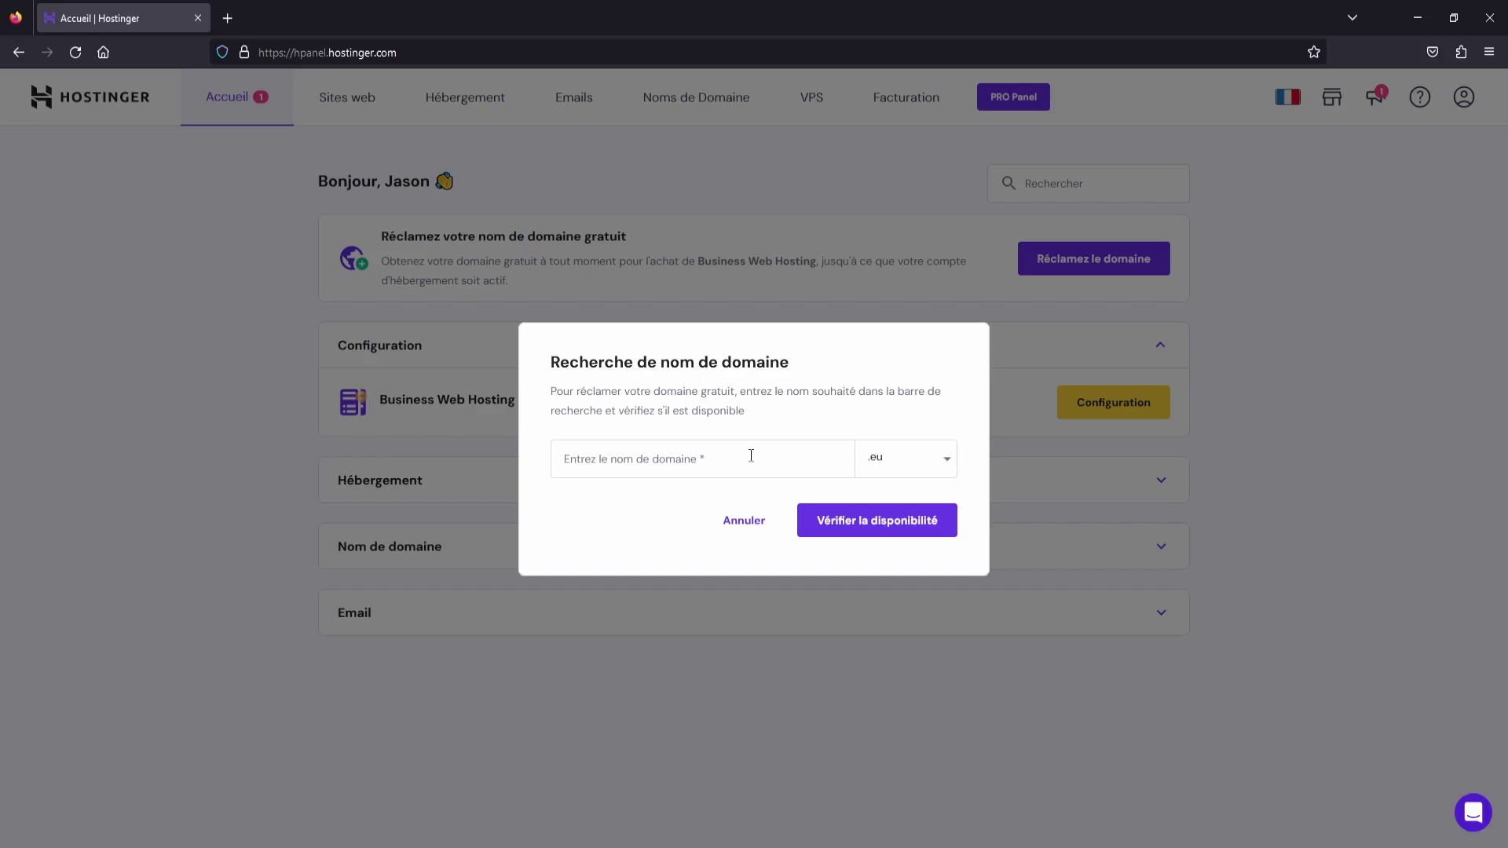
{"action": "left_click", "coordinate": [921, 475]}
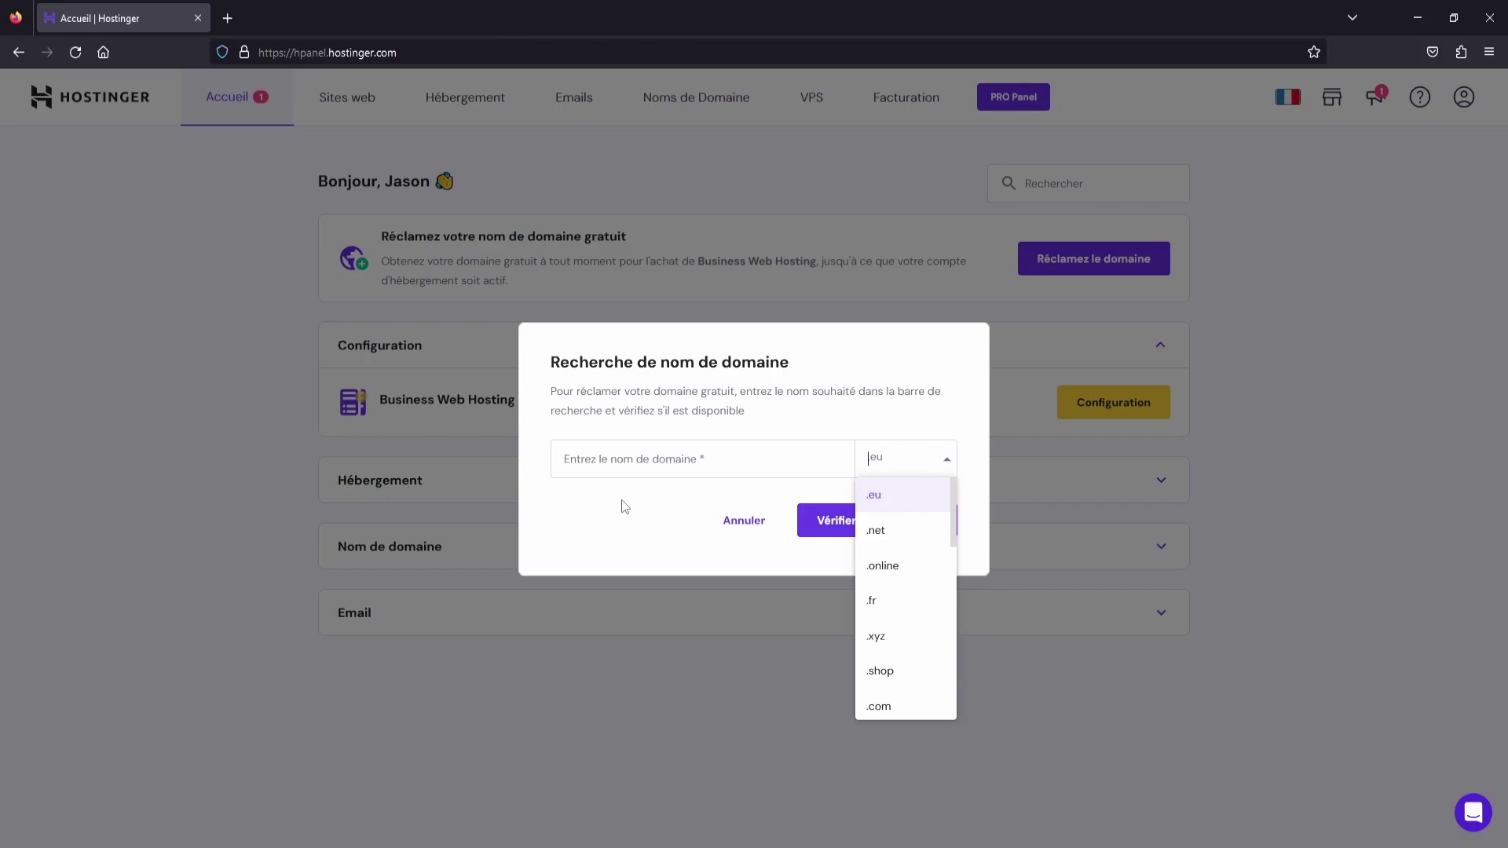
{"action": "left_click", "coordinate": [688, 462]}
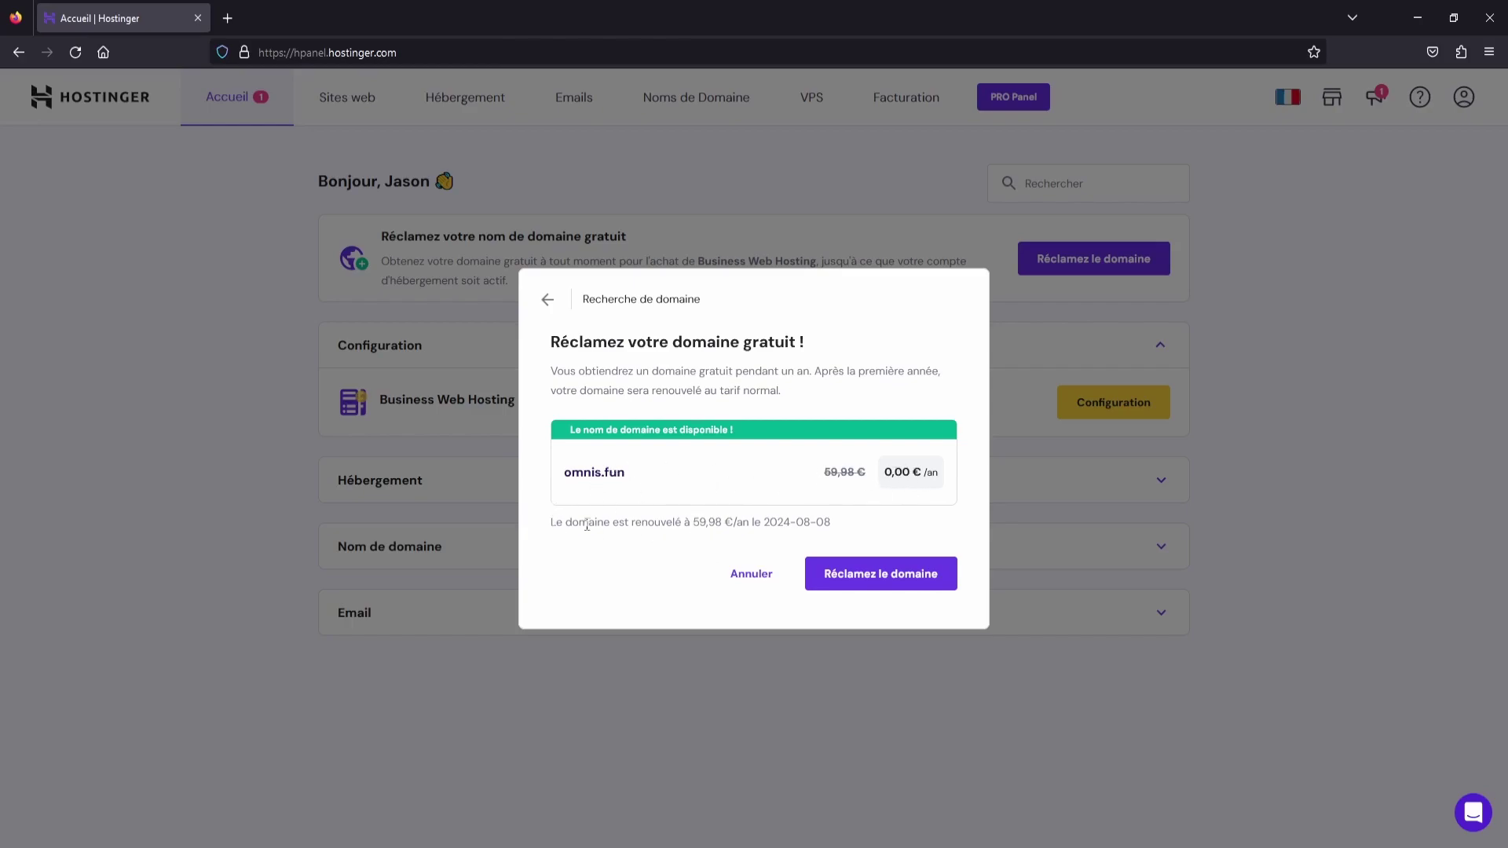
{"action": "left_click_drag", "start_coordinate": [556, 521], "coordinate": [838, 536]}
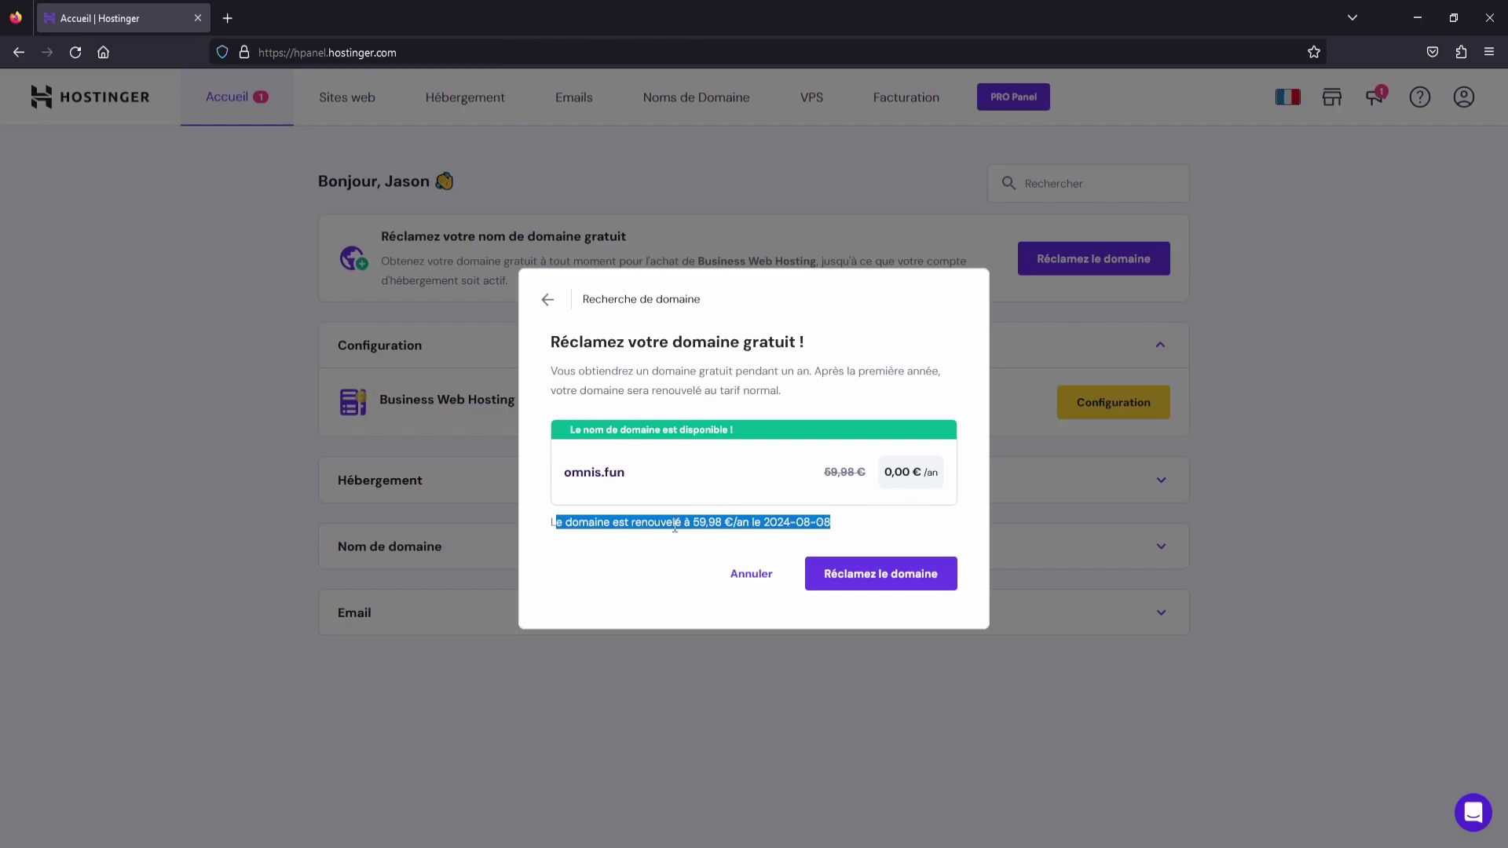
{"action": "left_click", "coordinate": [514, 449]}
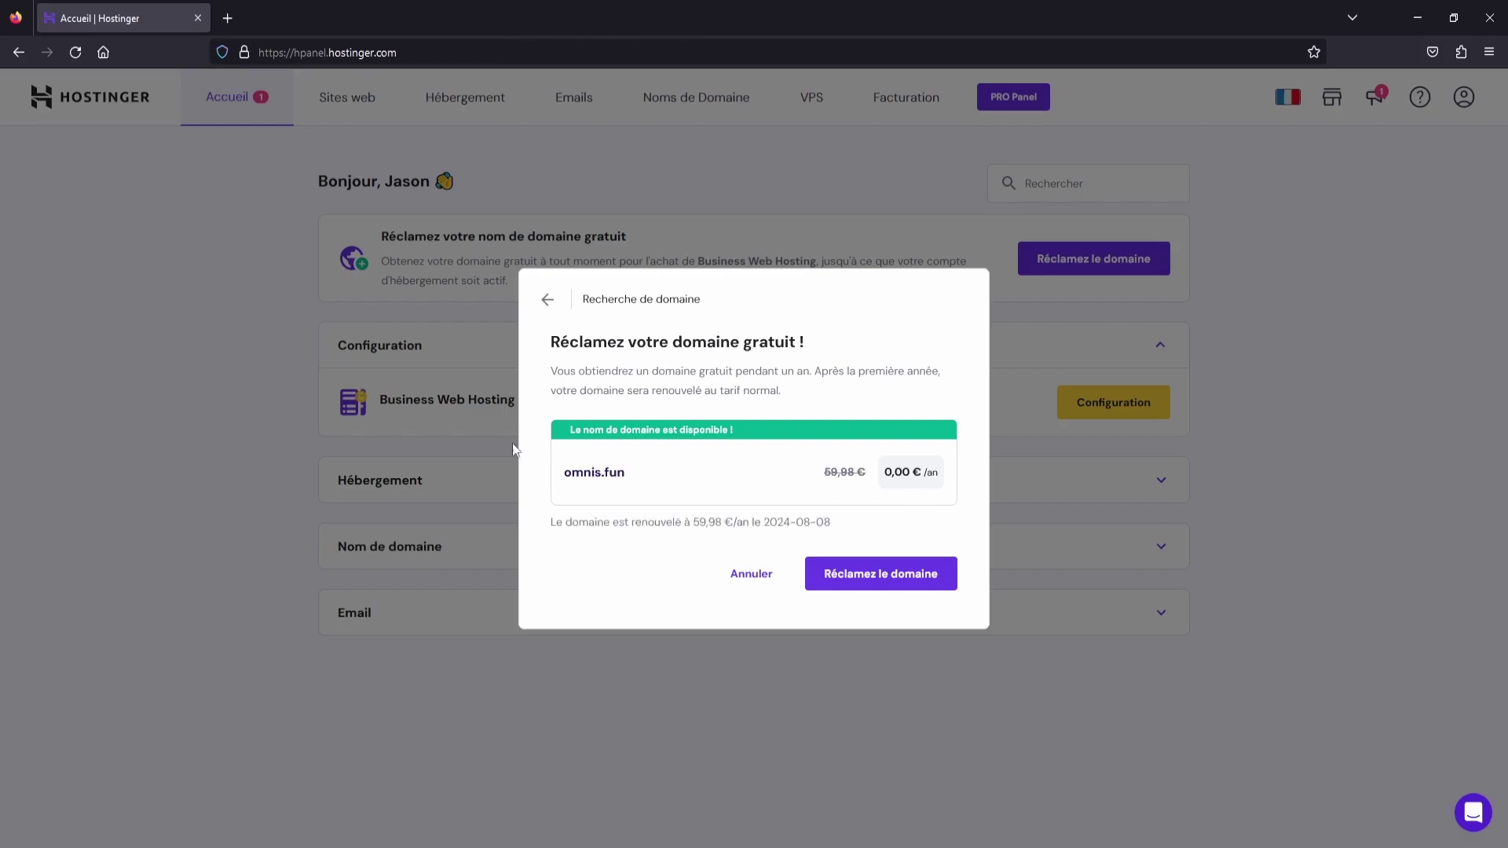
{"action": "left_click", "coordinate": [870, 583]}
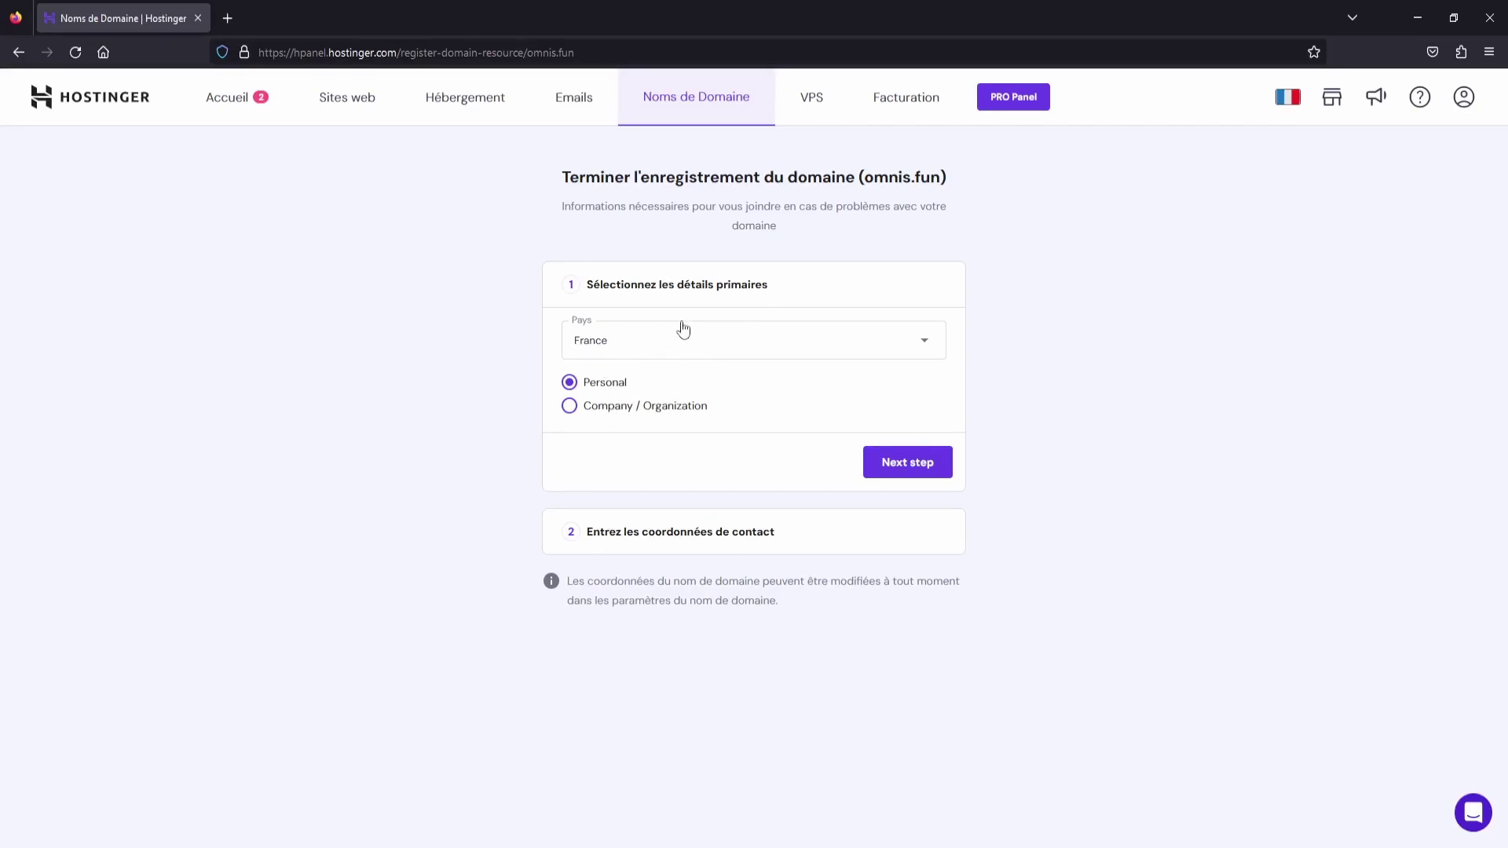
Complete the omnis.fun registration as a Company / Organization in France and submit the contact details
{"action": "left_click", "coordinate": [567, 406]}
{"action": "left_click", "coordinate": [916, 468]}
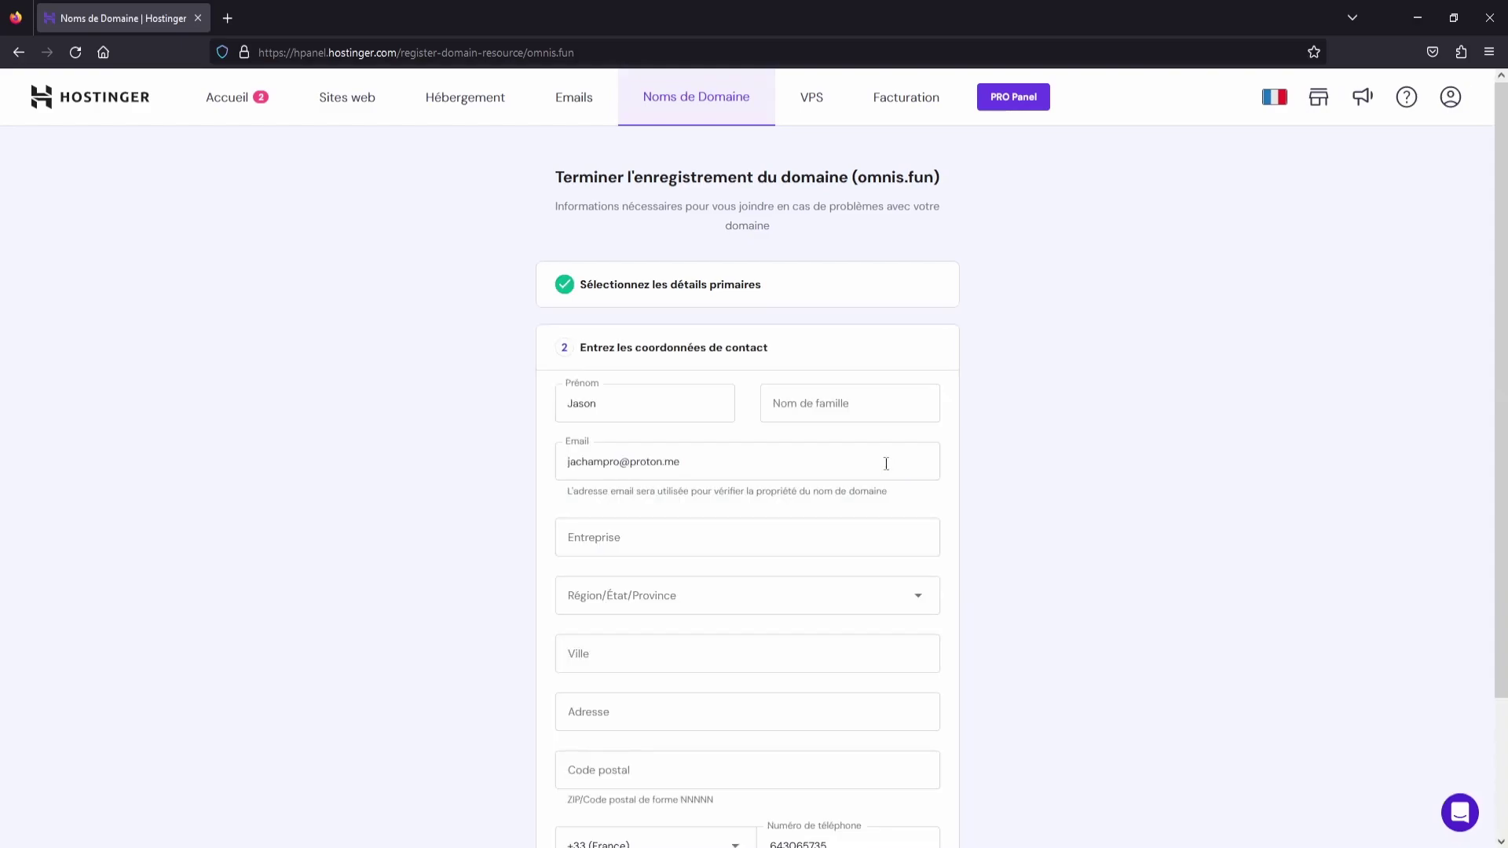
{"action": "scroll", "coordinate": [1120, 474], "scroll_direction": "down", "scroll_amount": 3}
{"action": "left_click", "coordinate": [886, 758]}
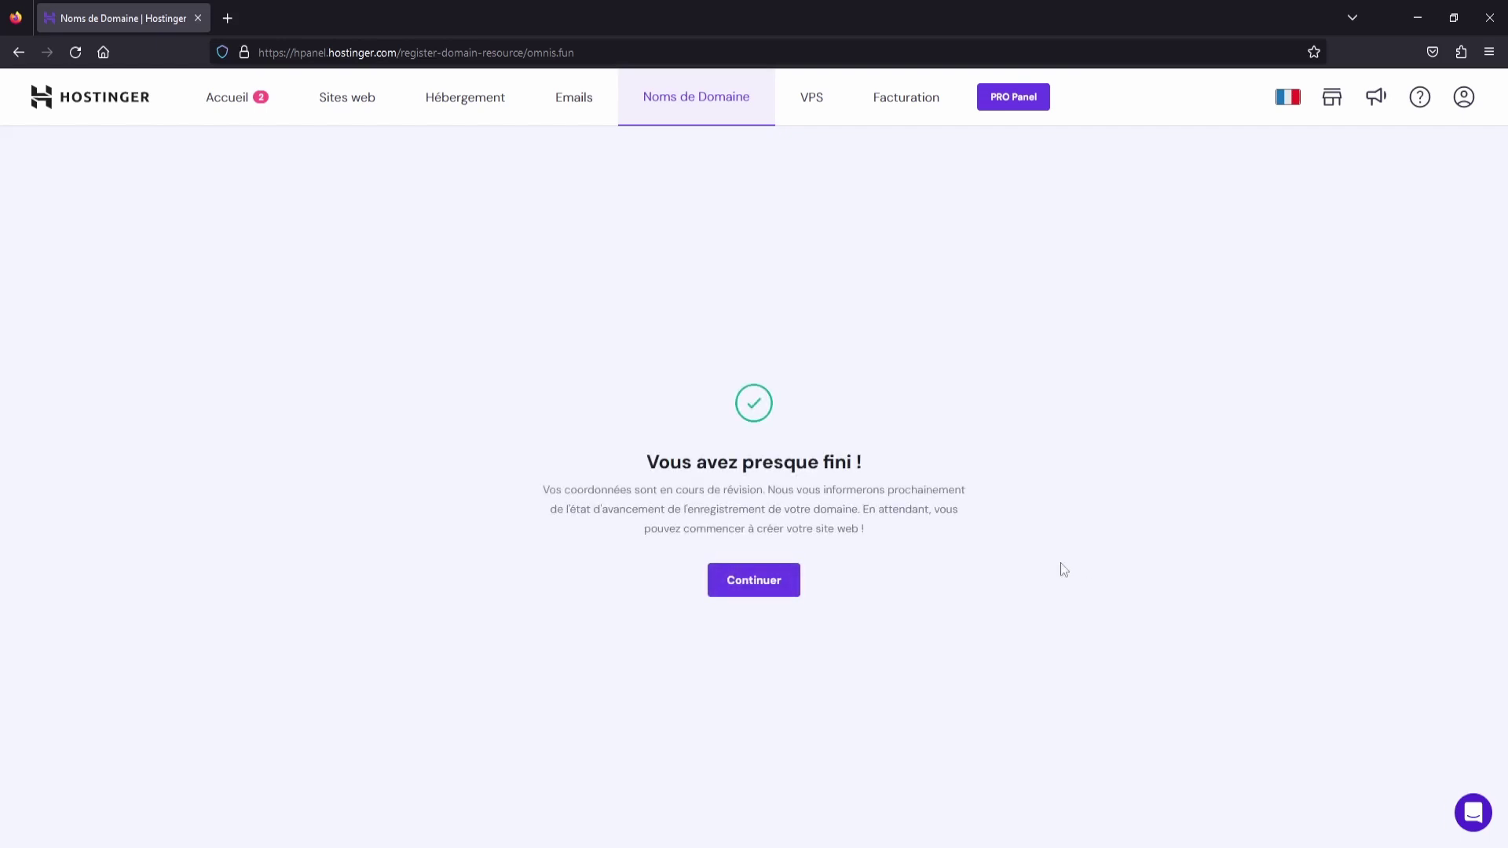
{"action": "left_click", "coordinate": [764, 583]}
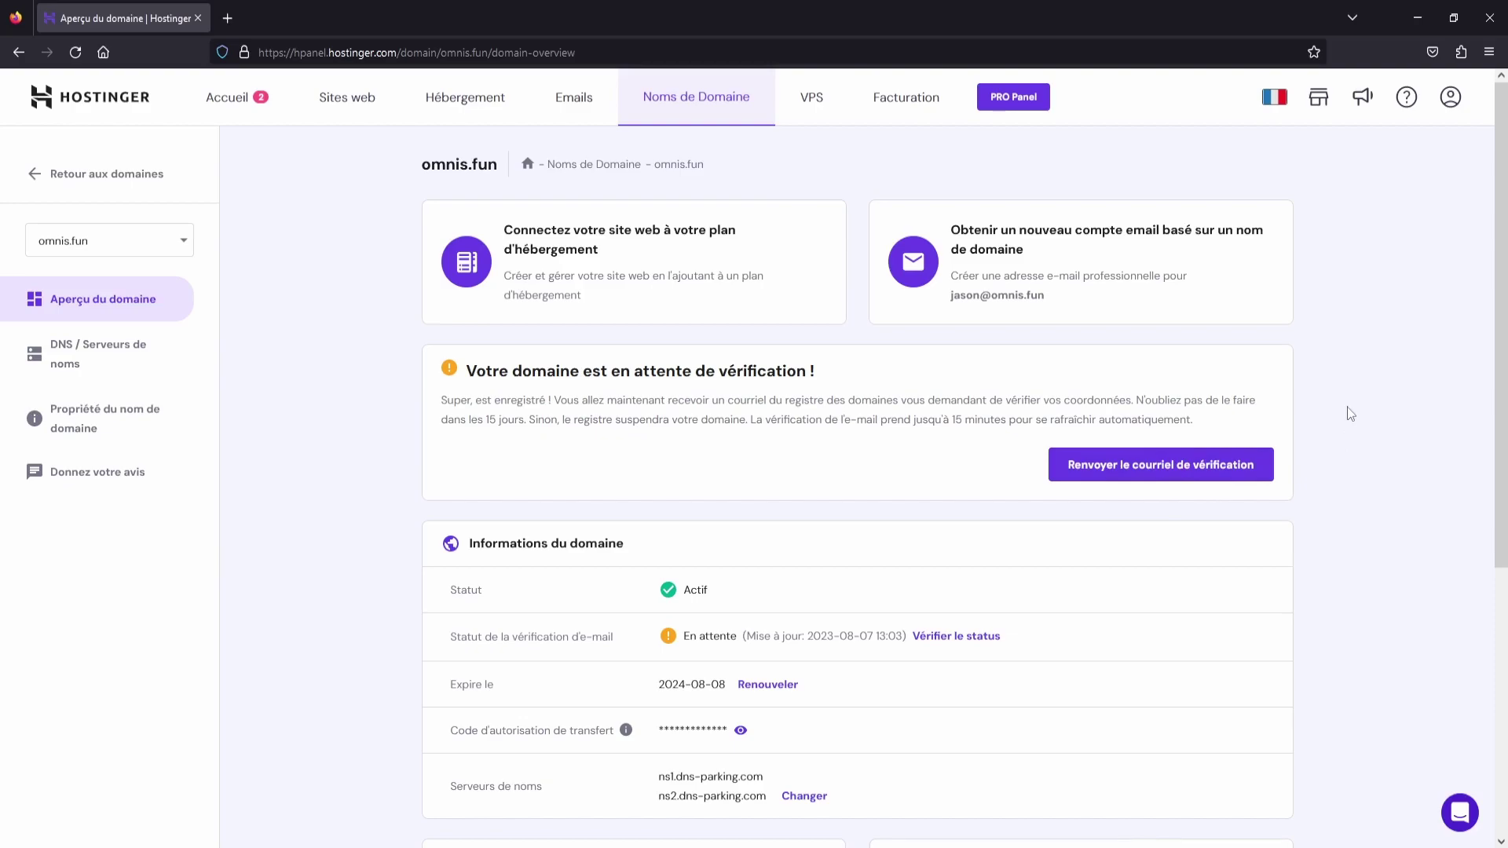
Review the omnis.fun domain overview, then start the guided setup of the Business Web Hosting plan from the account home page
{"action": "scroll", "coordinate": [363, 336], "scroll_direction": "down", "scroll_amount": 5}
{"action": "scroll", "coordinate": [363, 336], "scroll_direction": "up", "scroll_amount": 5}
{"action": "scroll", "coordinate": [778, 228], "scroll_direction": "down", "scroll_amount": 5}
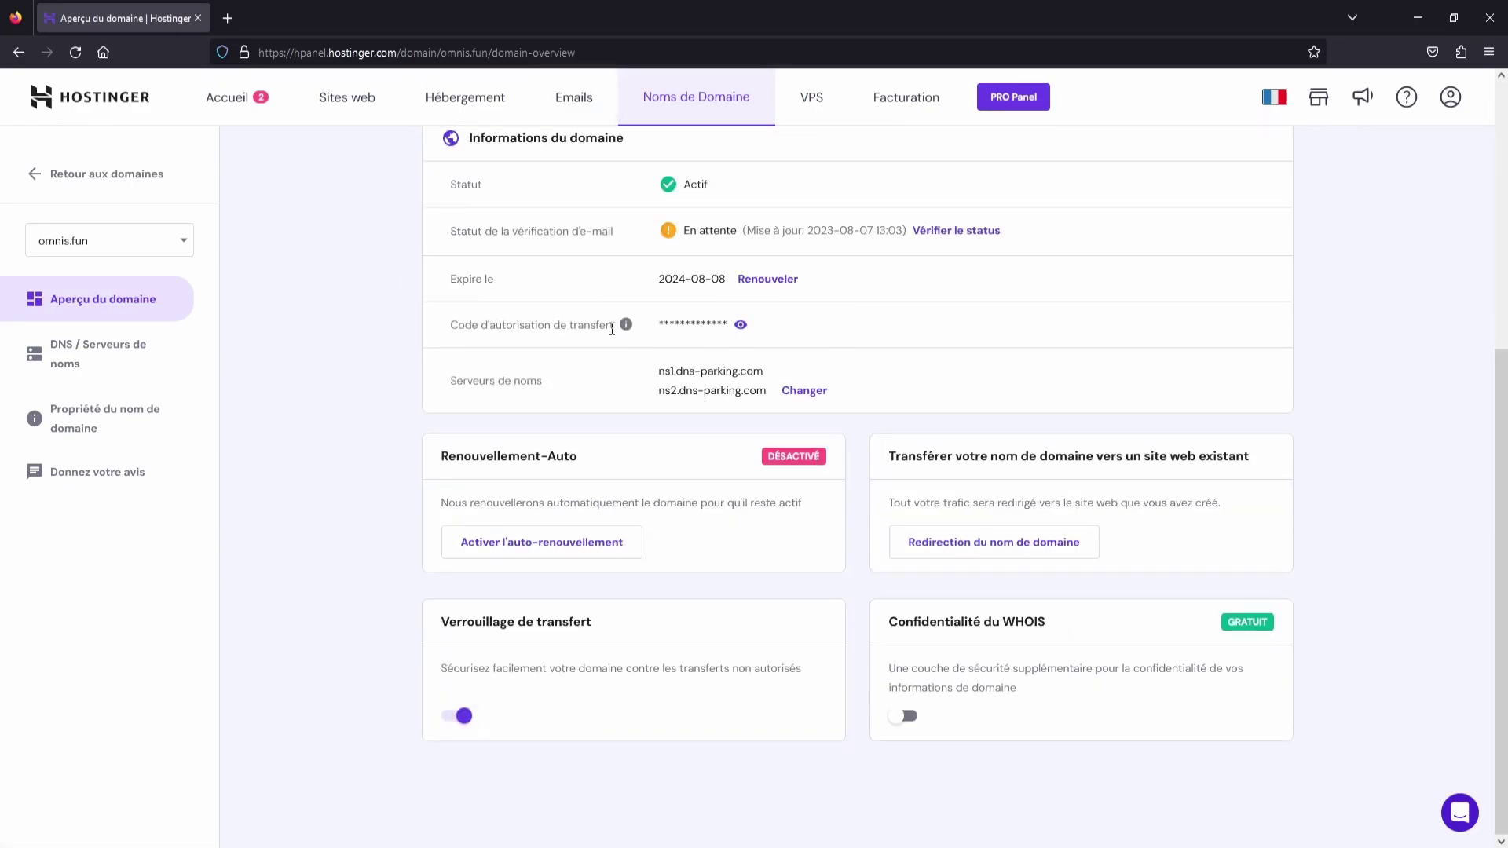
{"action": "scroll", "coordinate": [488, 404], "scroll_direction": "up", "scroll_amount": 5}
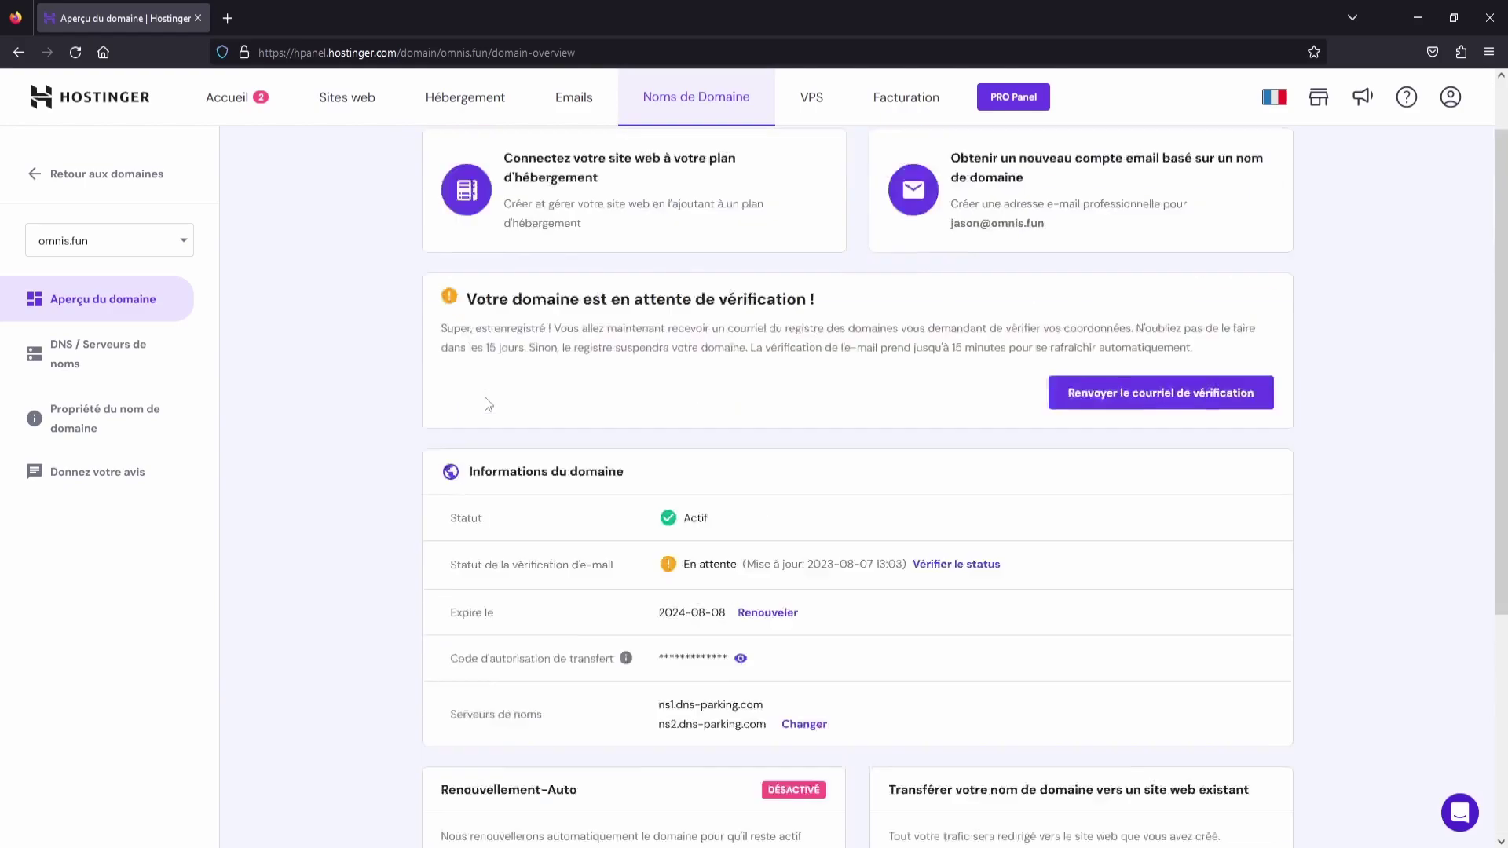
{"action": "left_click", "coordinate": [253, 102]}
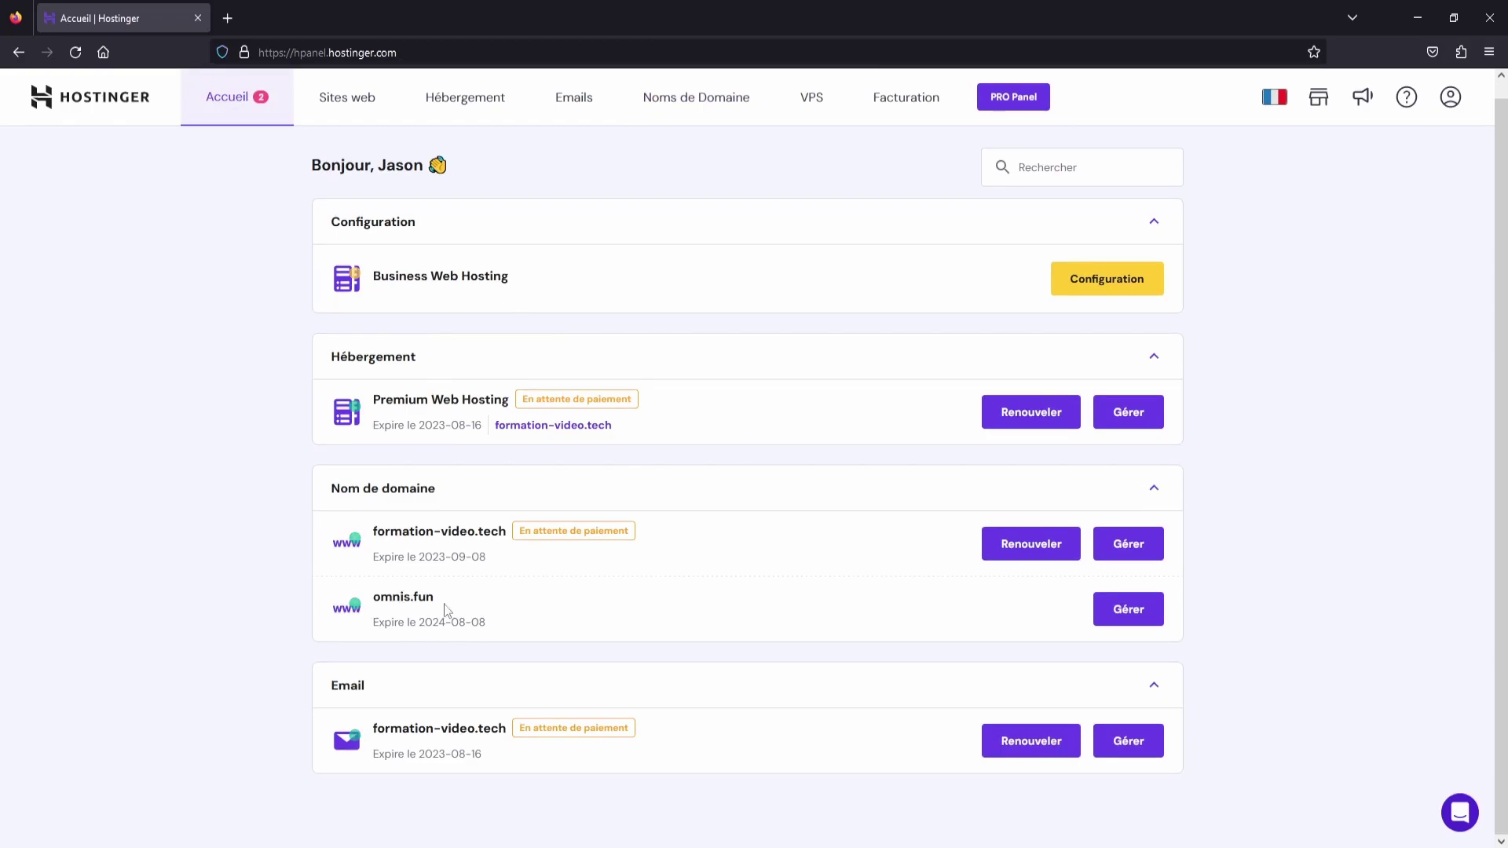
{"action": "left_click", "coordinate": [1113, 280]}
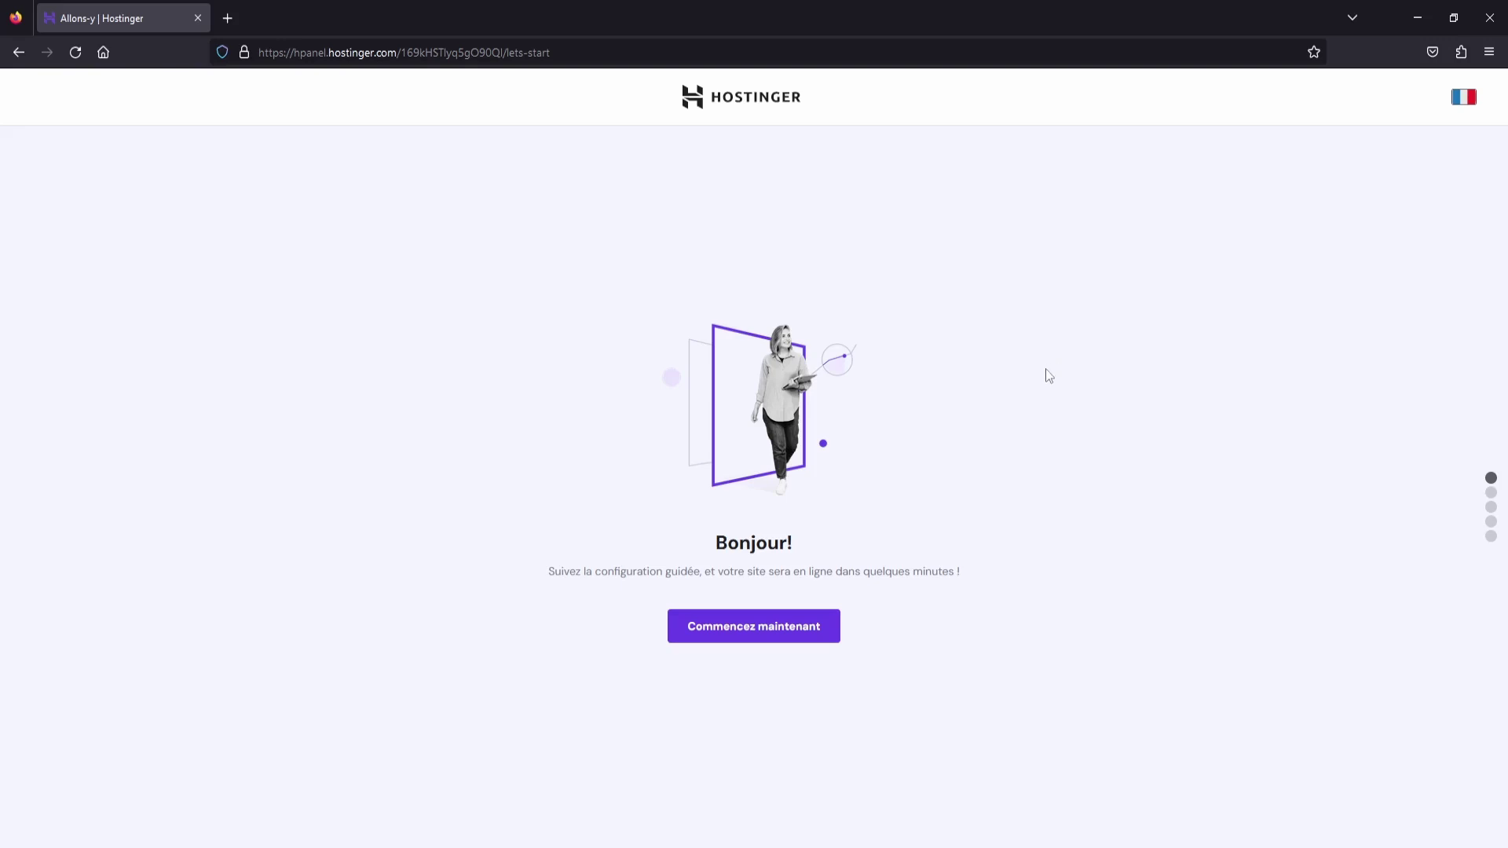
{"action": "left_click", "coordinate": [738, 633]}
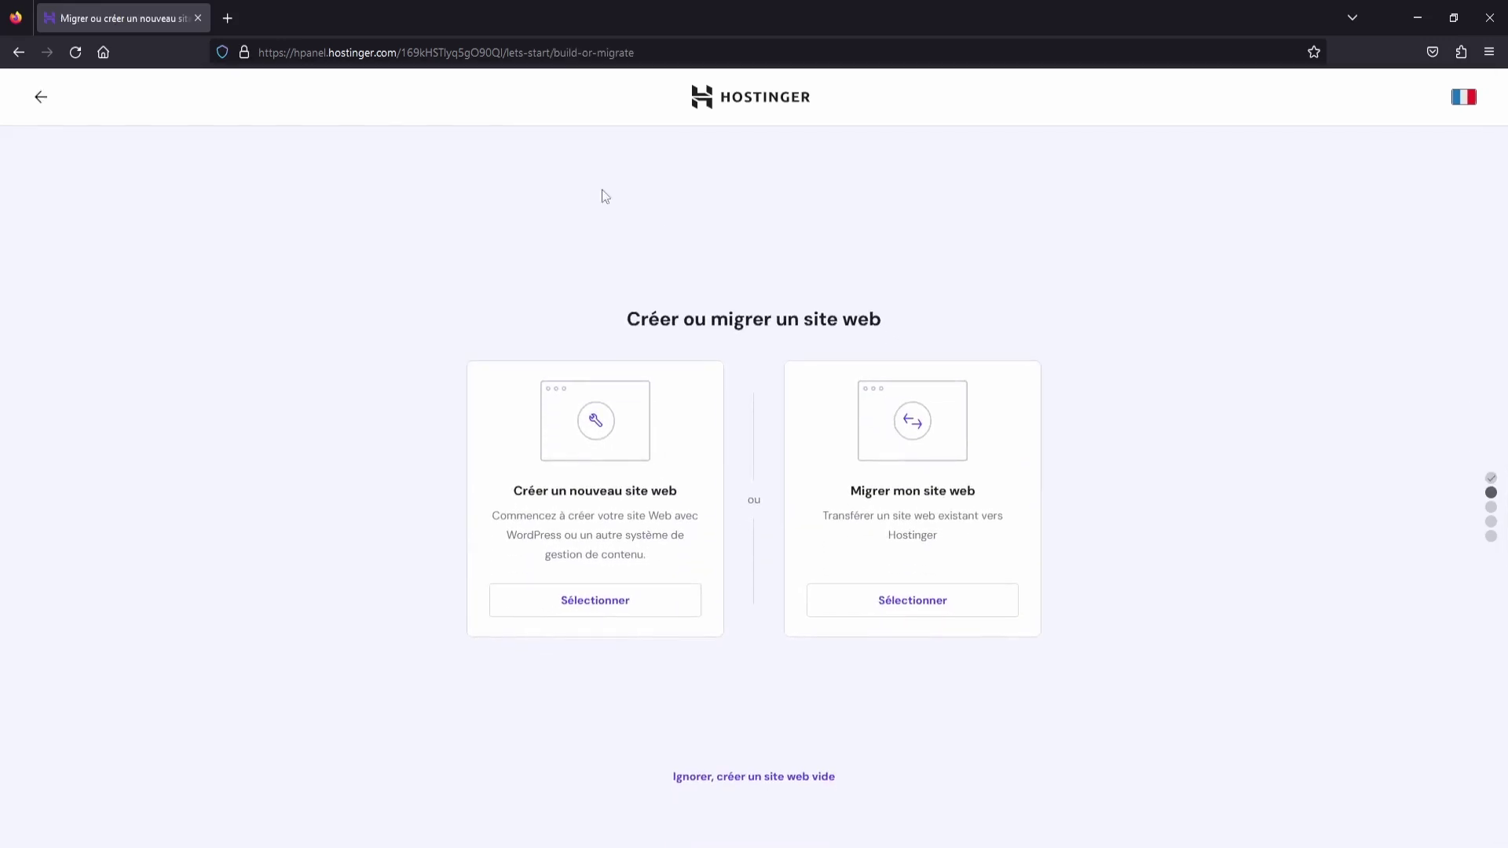
Choose to create a new website with Hostinger's AI builder on the omnis.fun domain
{"action": "left_click", "coordinate": [598, 611]}
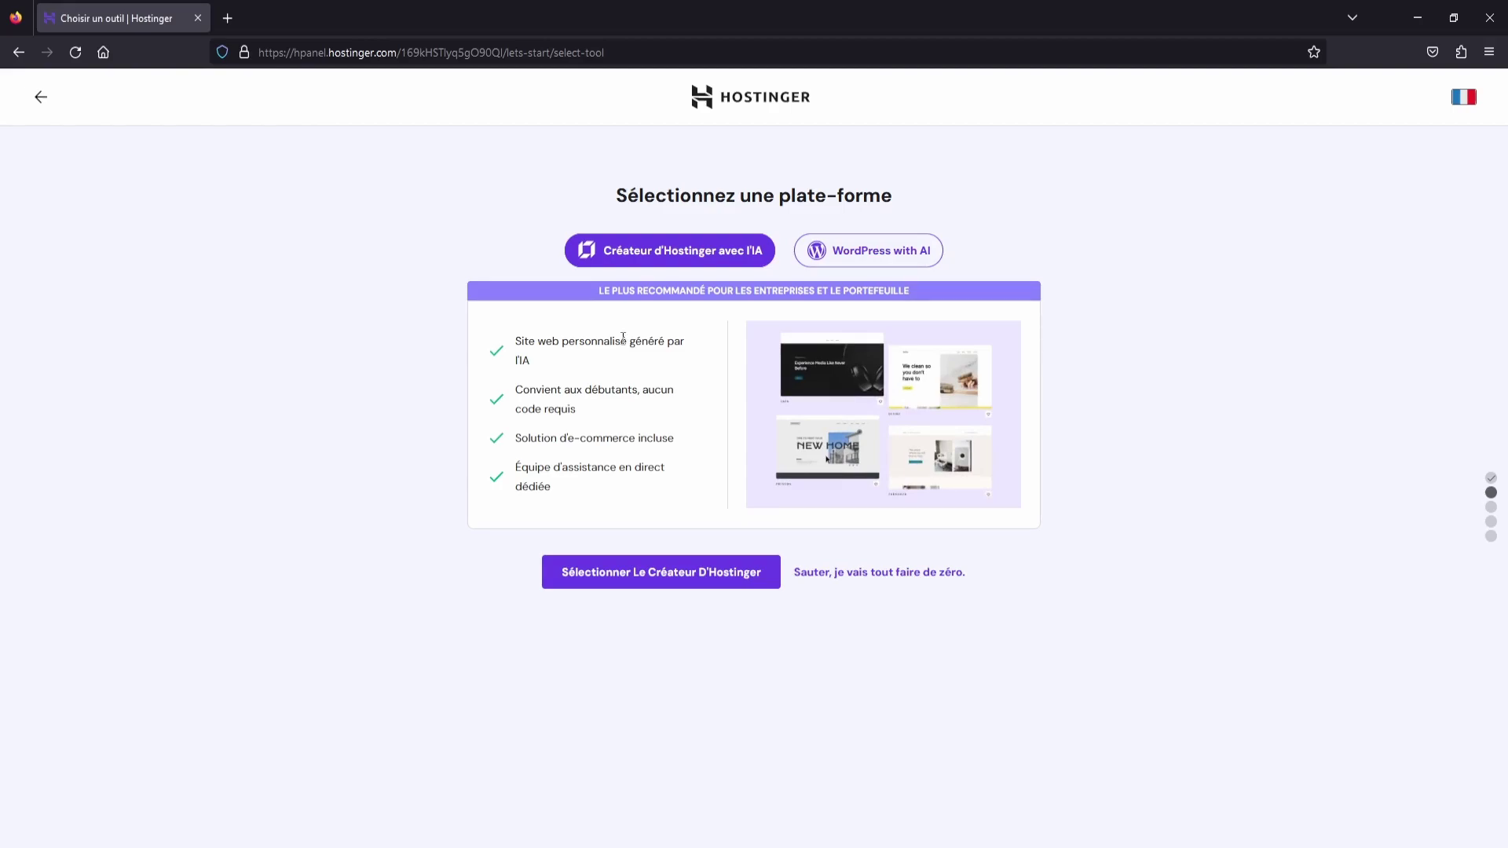
{"action": "left_click", "coordinate": [670, 581]}
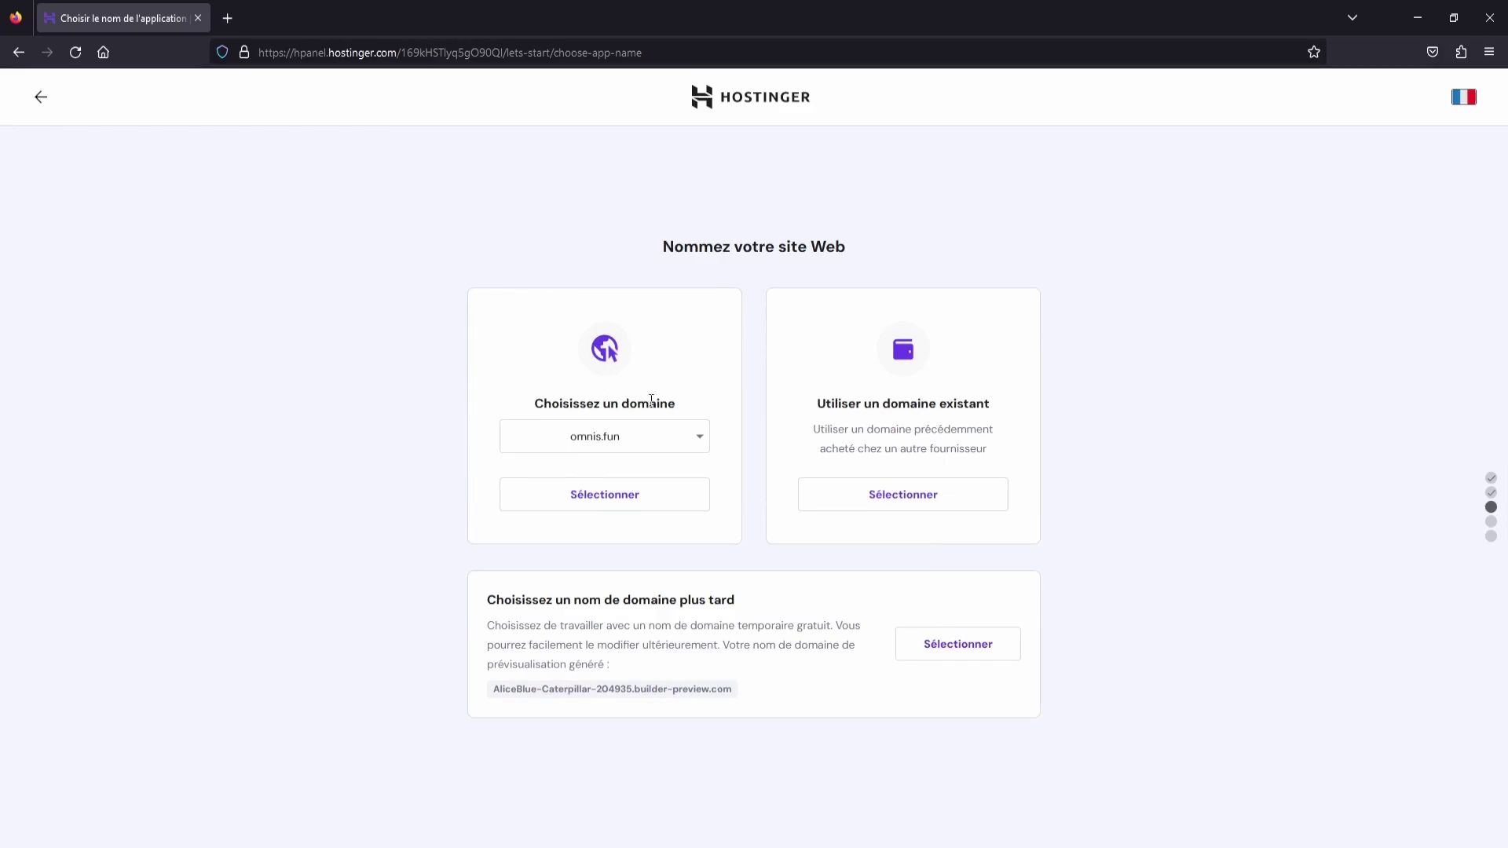
{"action": "left_click", "coordinate": [620, 502]}
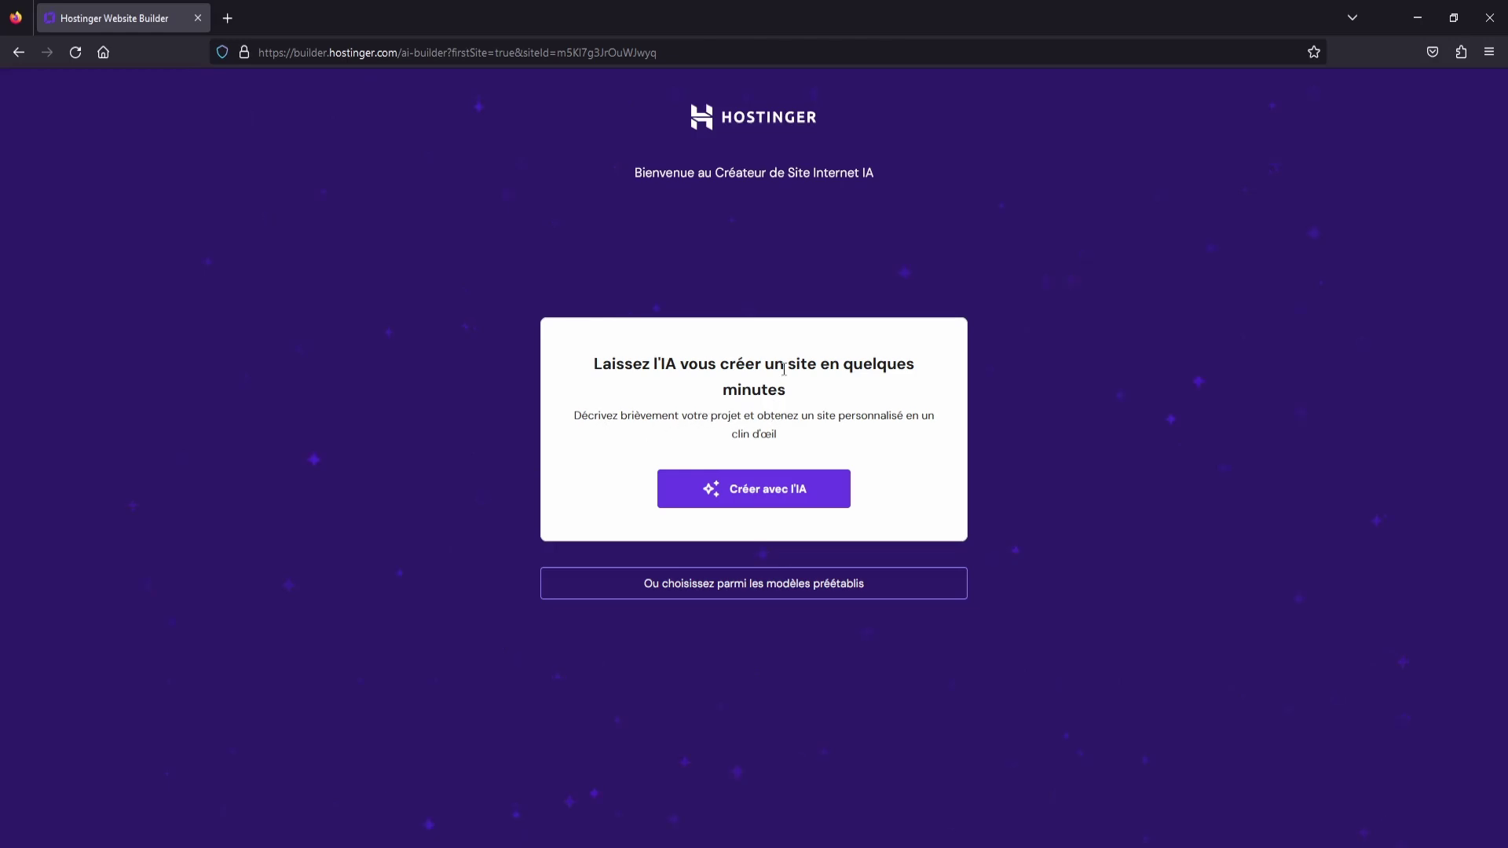
Start creating the site with AI, with Omnis as the brand and Présentation de projets as the website type
{"action": "left_click", "coordinate": [775, 500]}
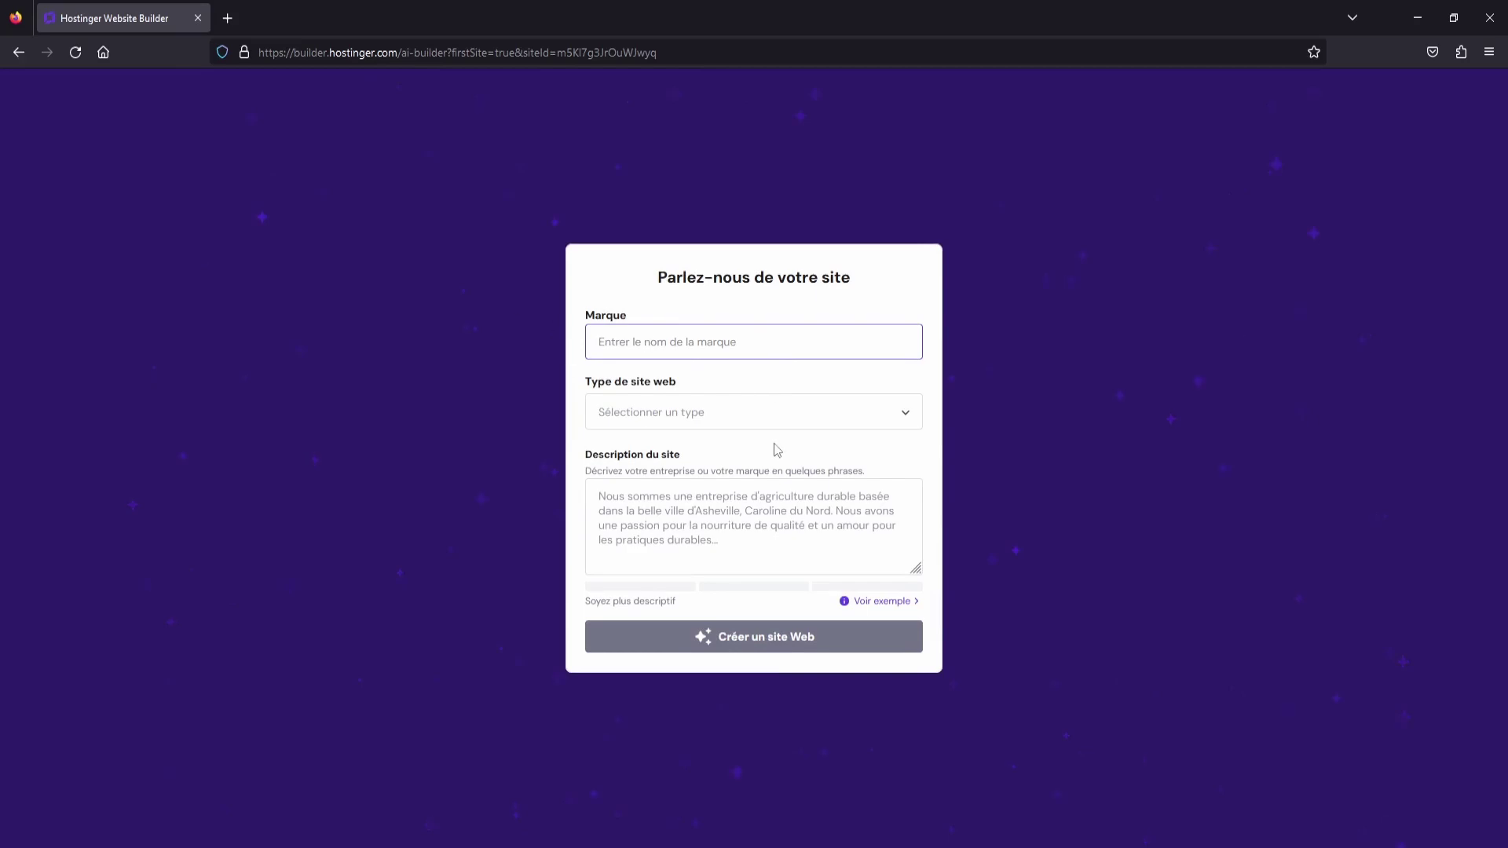
{"action": "type", "text": "Omnis"}
{"action": "left_click", "coordinate": [668, 408]}
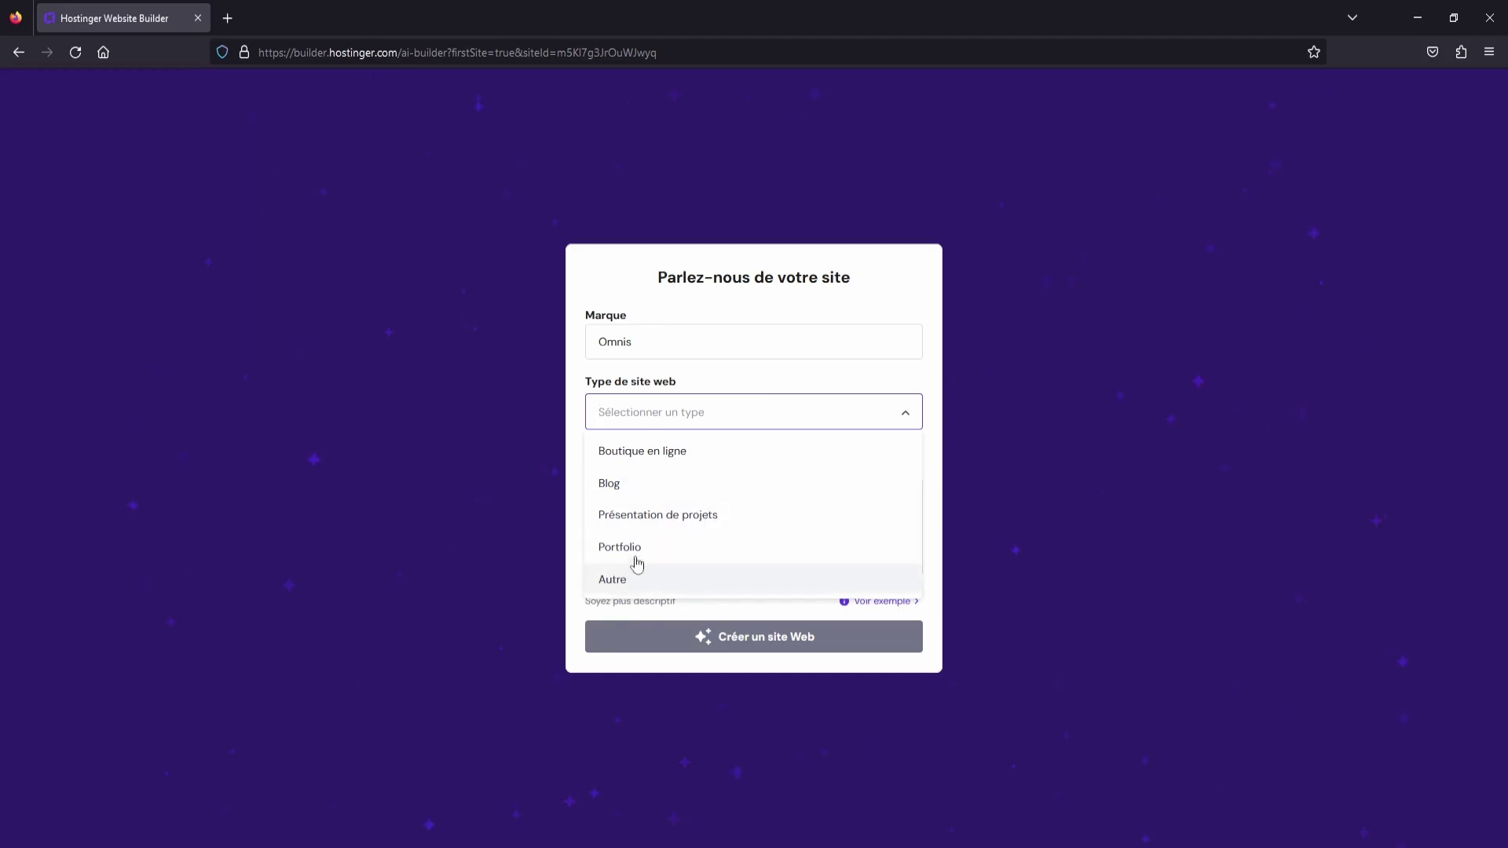
{"action": "left_click", "coordinate": [665, 520]}
Describe the site as "Le site présente une intelligence artificielle, nommée Omnis, capable de discuter par un système textuel ou vocal avec les utilisateurs" and generate it
{"action": "left_click", "coordinate": [770, 489]}
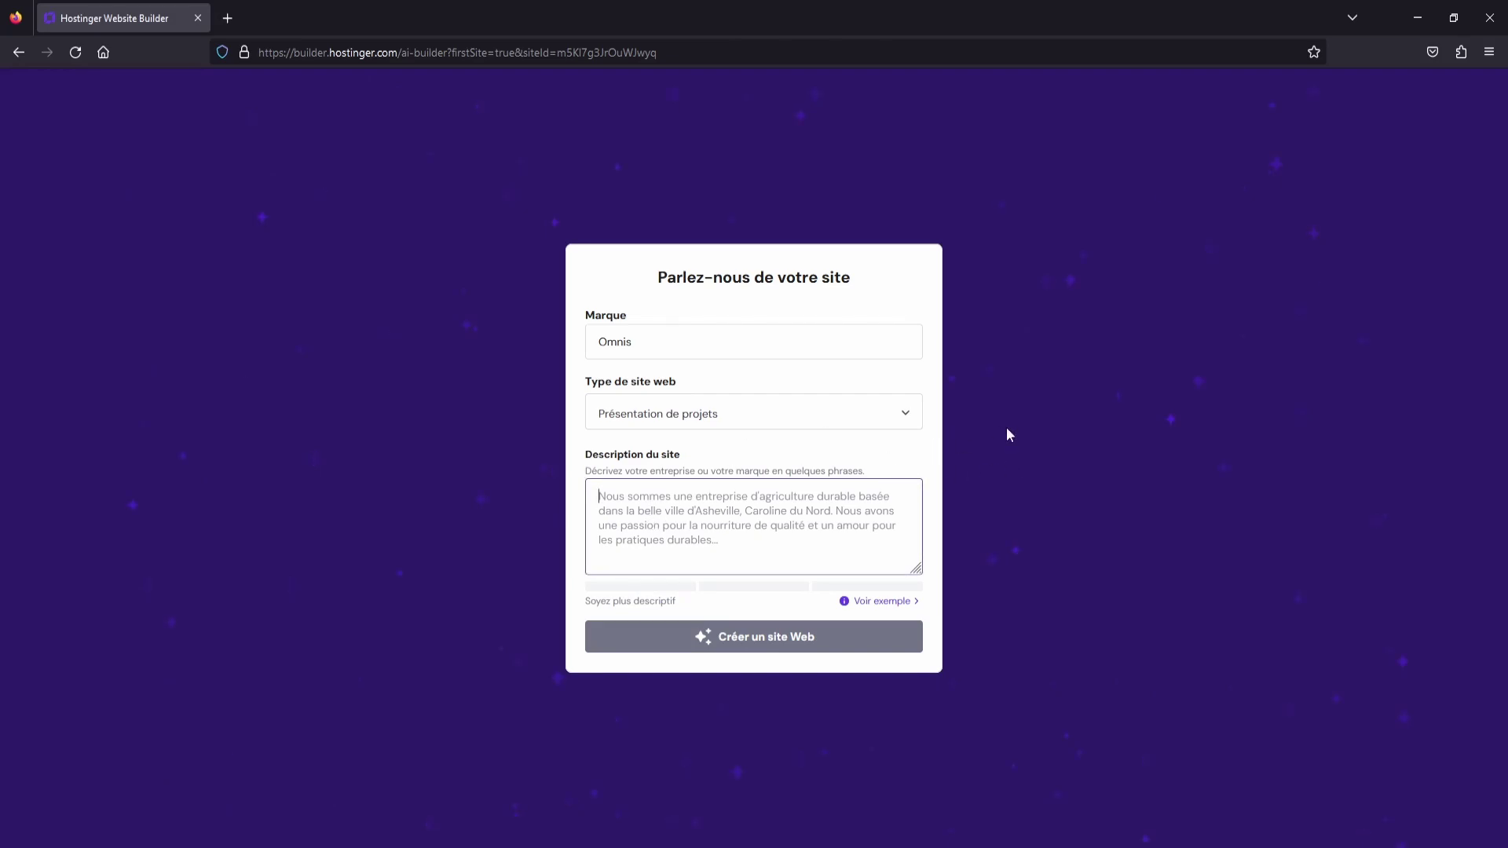
{"action": "type", "text": "Ler siit"}
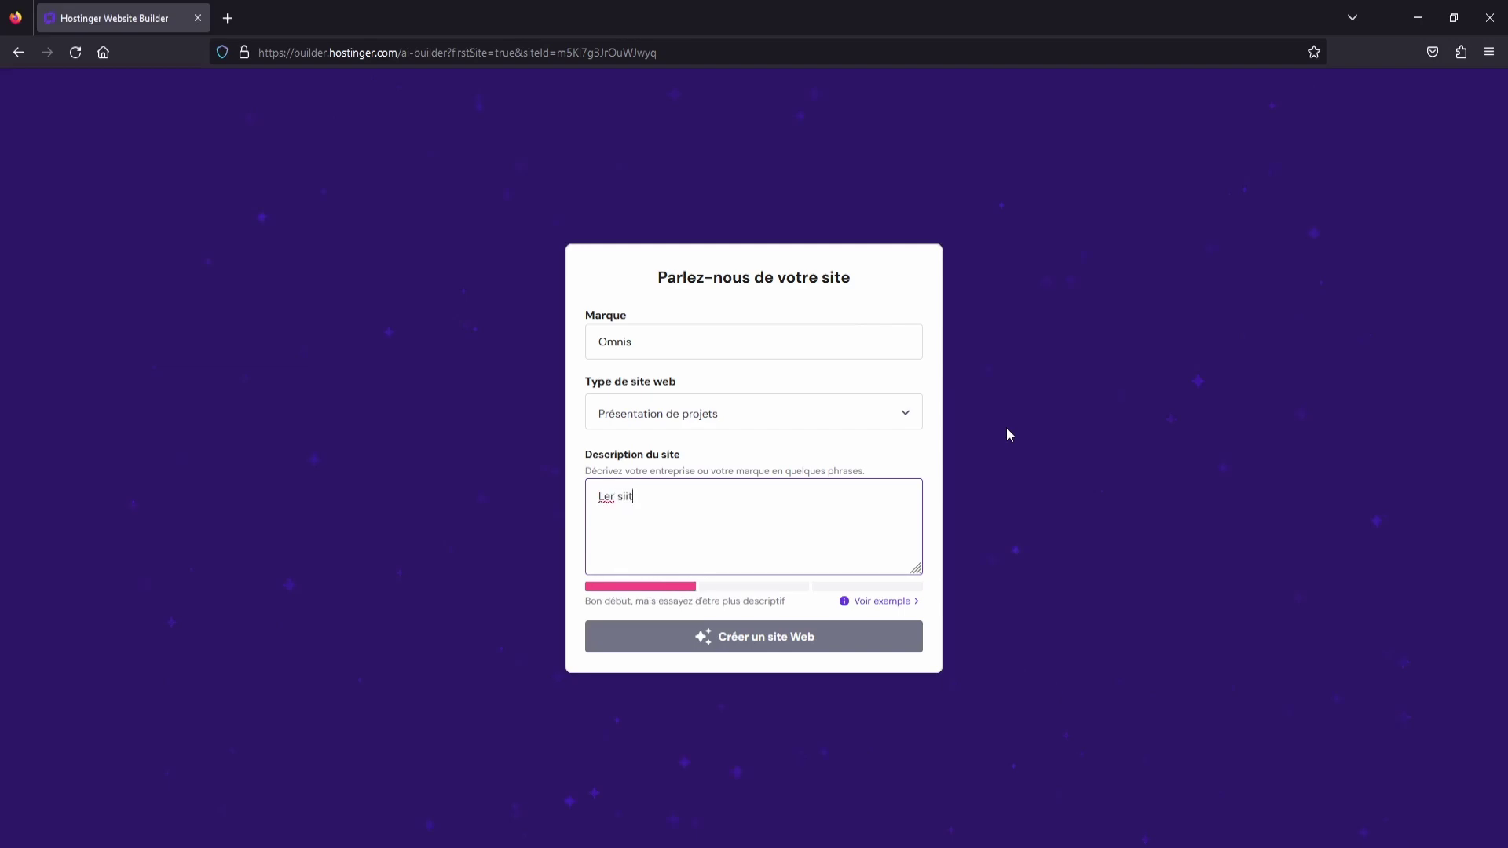
{"action": "key", "text": "BackSpace"}
{"action": "key", "text": "BackSpace"}
{"action": "key", "text": "BackSpace"}
{"action": "type", "text": "site présente"}
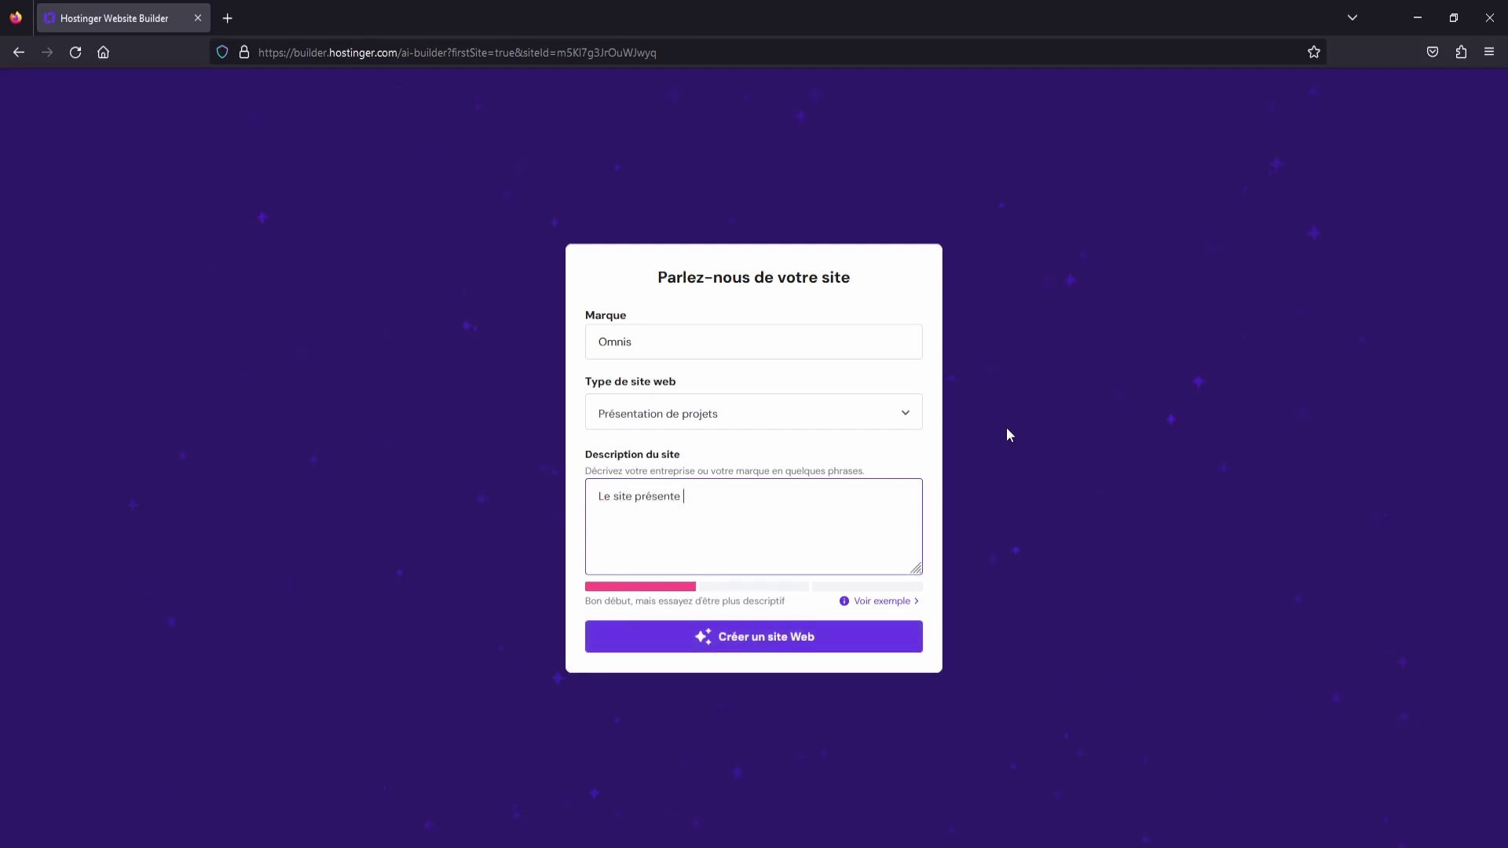
{"action": "type", "text": " une intelligence artificielle, nommée Omnis, "}
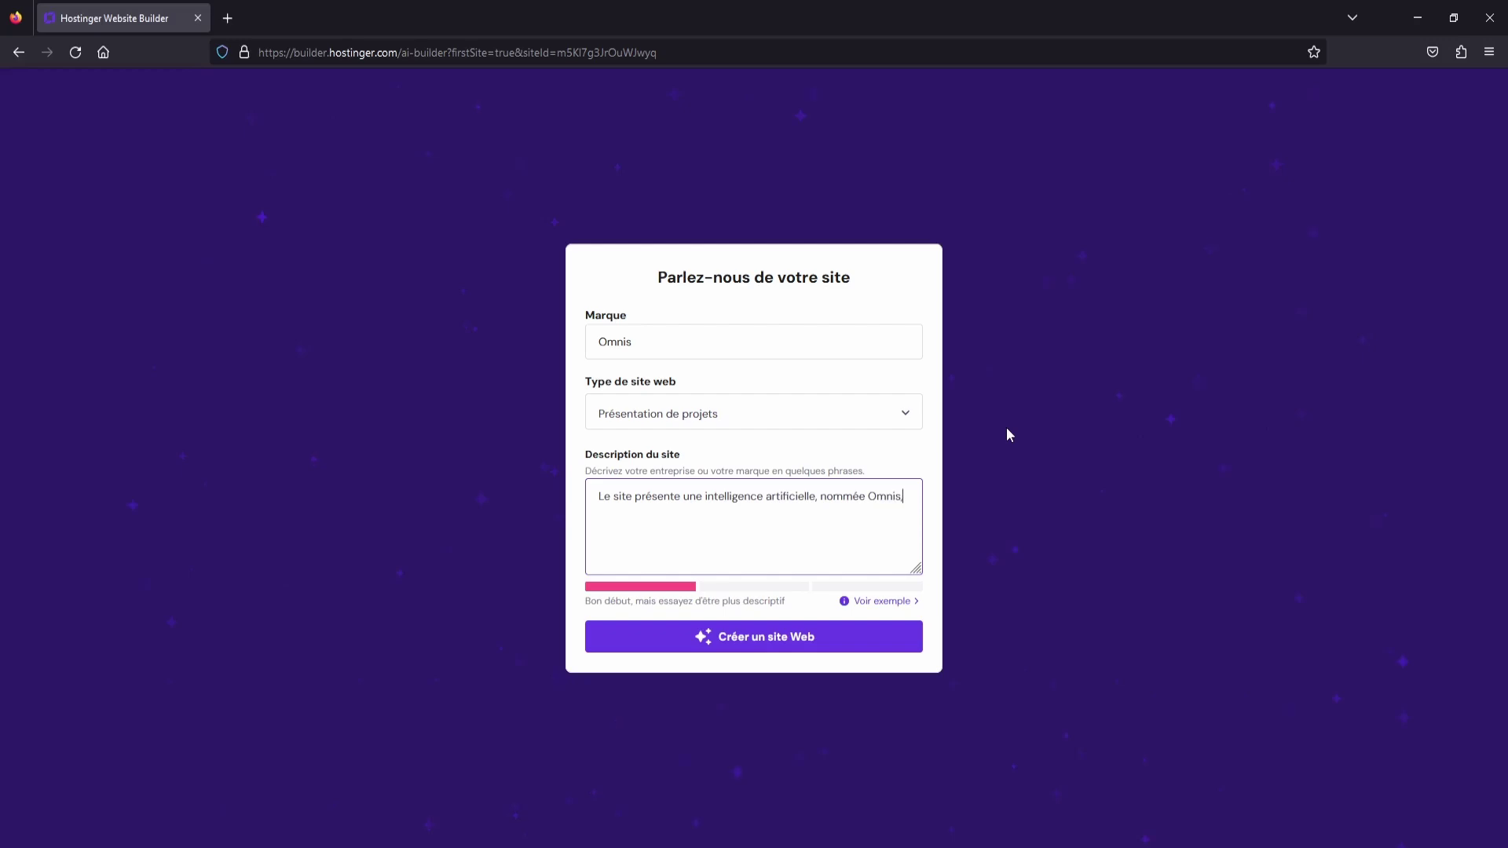
{"action": "type", "text": "capable de"}
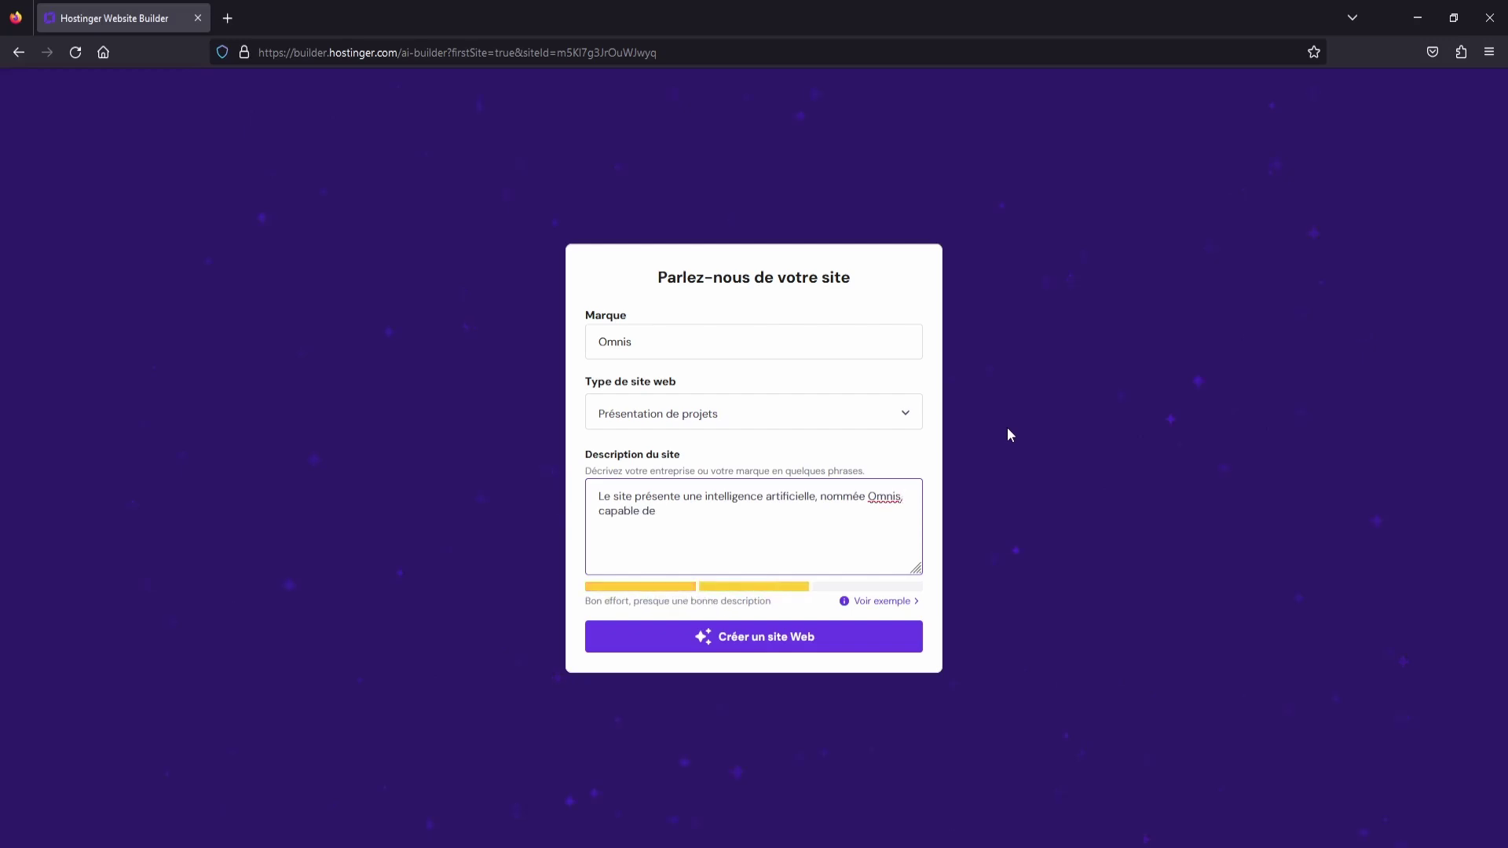
{"action": "type", "text": " discuter "}
{"action": "type", "text": "par"}
{"action": "type", "text": "ar"}
{"action": "type", "text": " un système textuel"}
{"action": "type", "text": " ou vocal"}
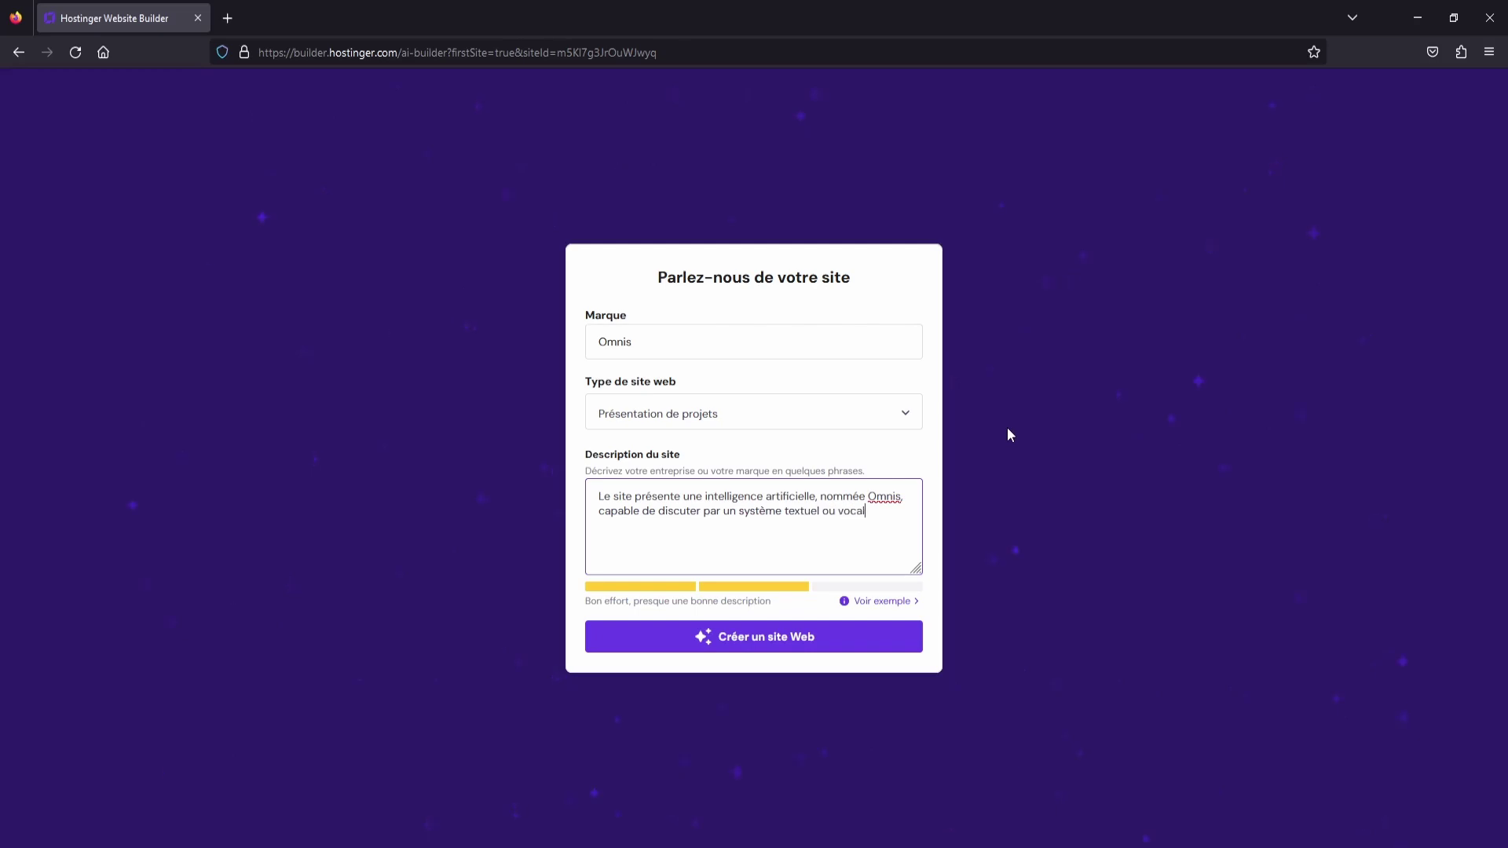
{"action": "type", "text": " avec les uti"}
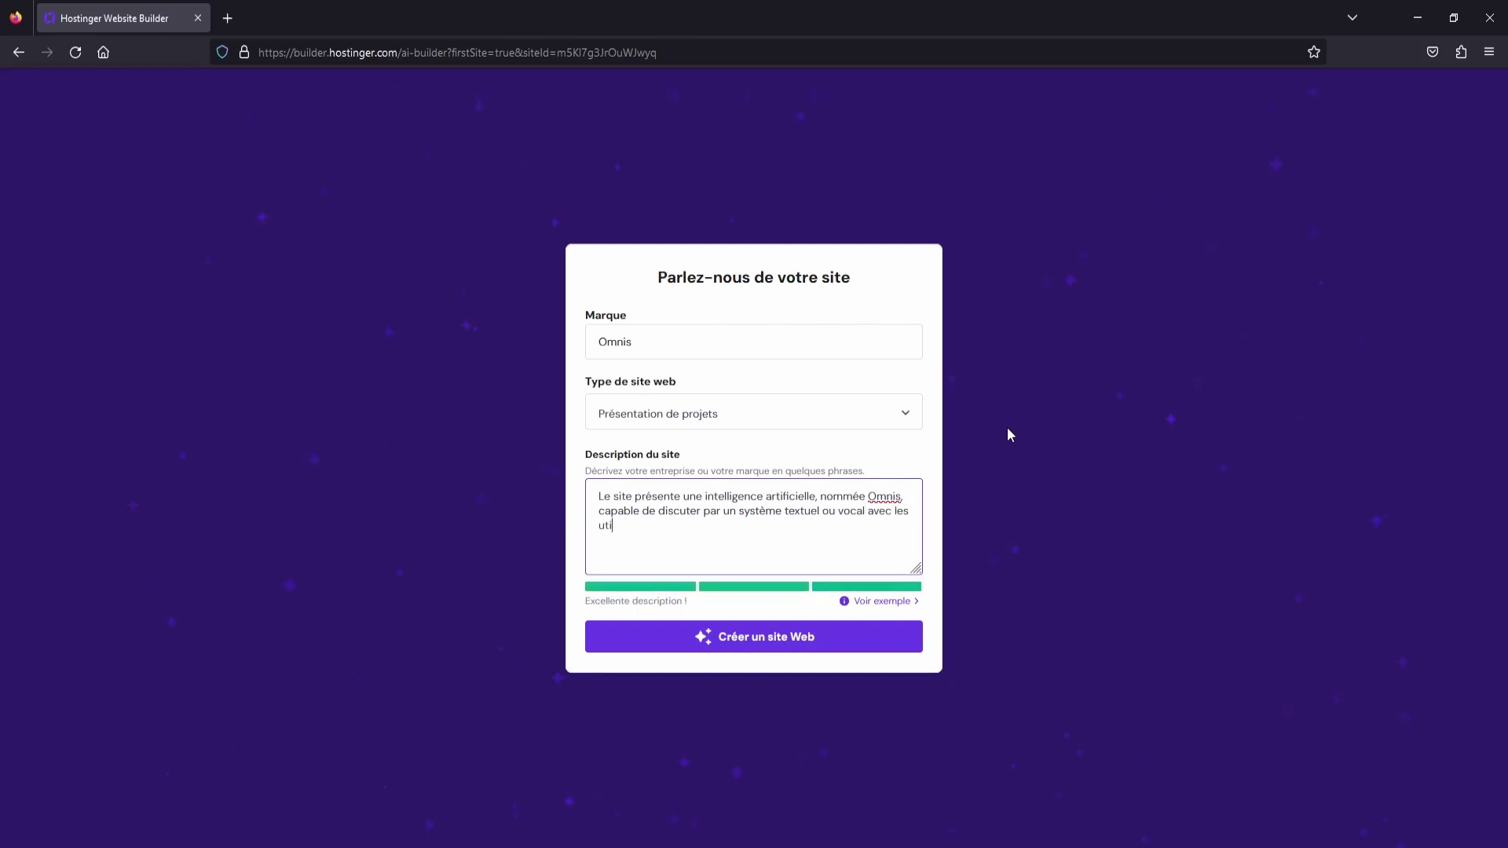
{"action": "type", "text": "lisateurs"}
{"action": "left_click", "coordinate": [738, 635]}
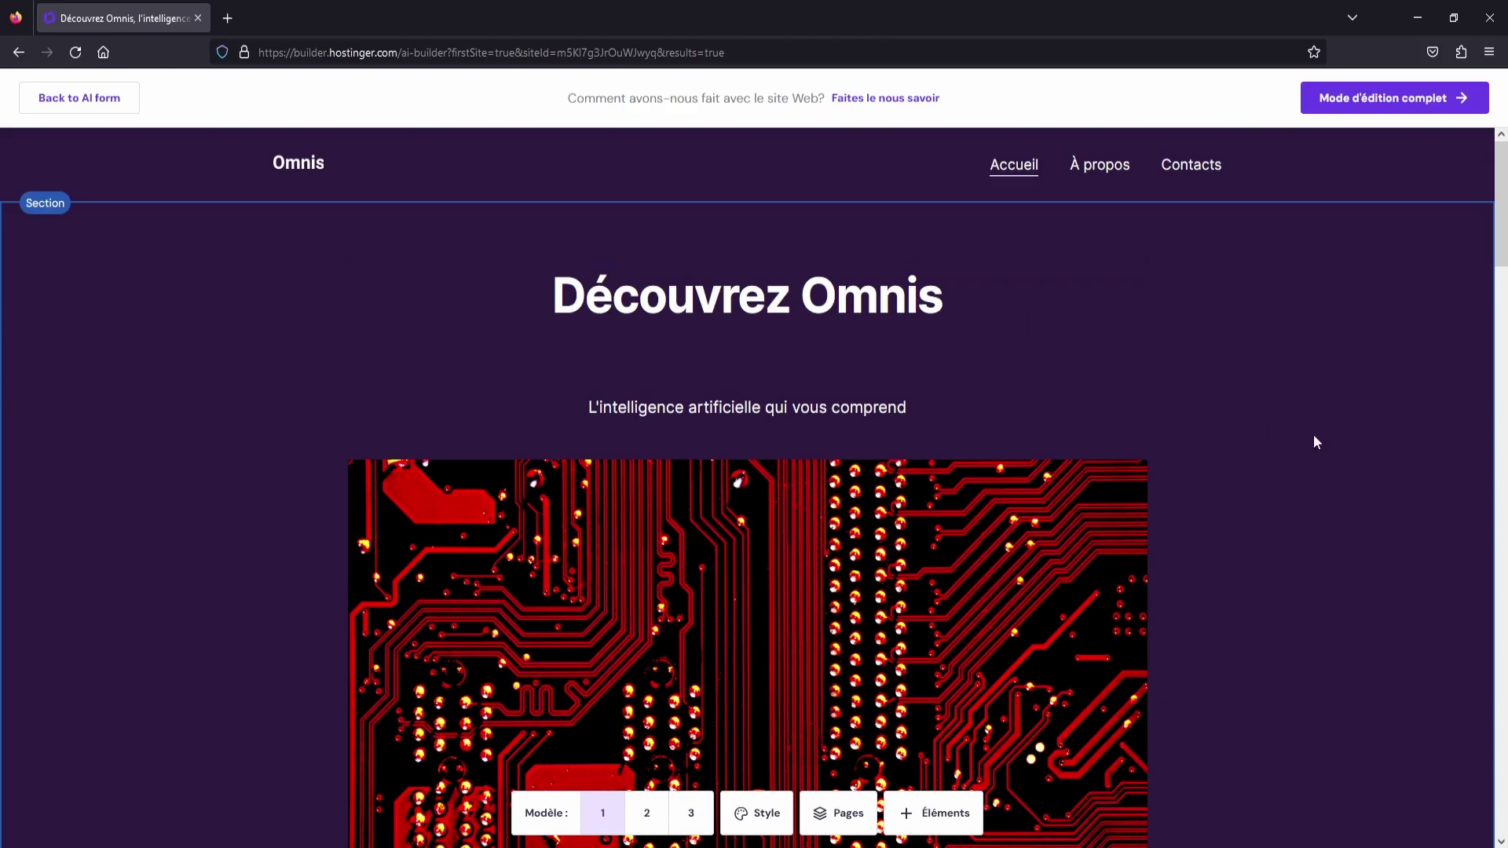
Look through the sections, images and texts of the generated Omnis home page in template 1
{"action": "scroll", "coordinate": [1314, 437], "scroll_direction": "down", "scroll_amount": 10}
{"action": "scroll", "coordinate": [1315, 434], "scroll_direction": "down", "scroll_amount": 5}
{"action": "scroll", "coordinate": [1320, 428], "scroll_direction": "up", "scroll_amount": 15}
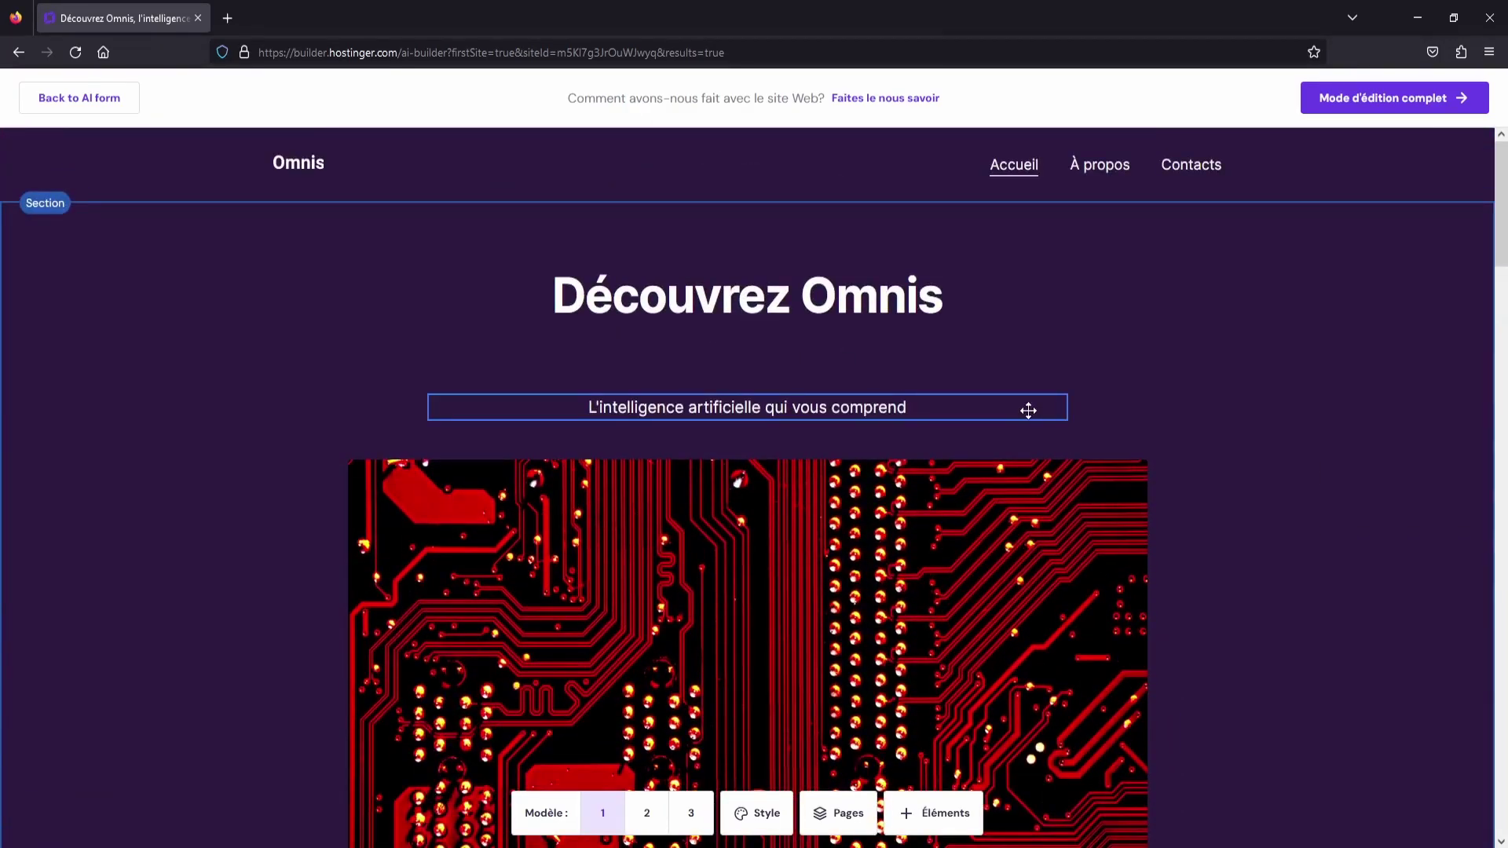
{"action": "scroll", "coordinate": [877, 512], "scroll_direction": "down", "scroll_amount": 5}
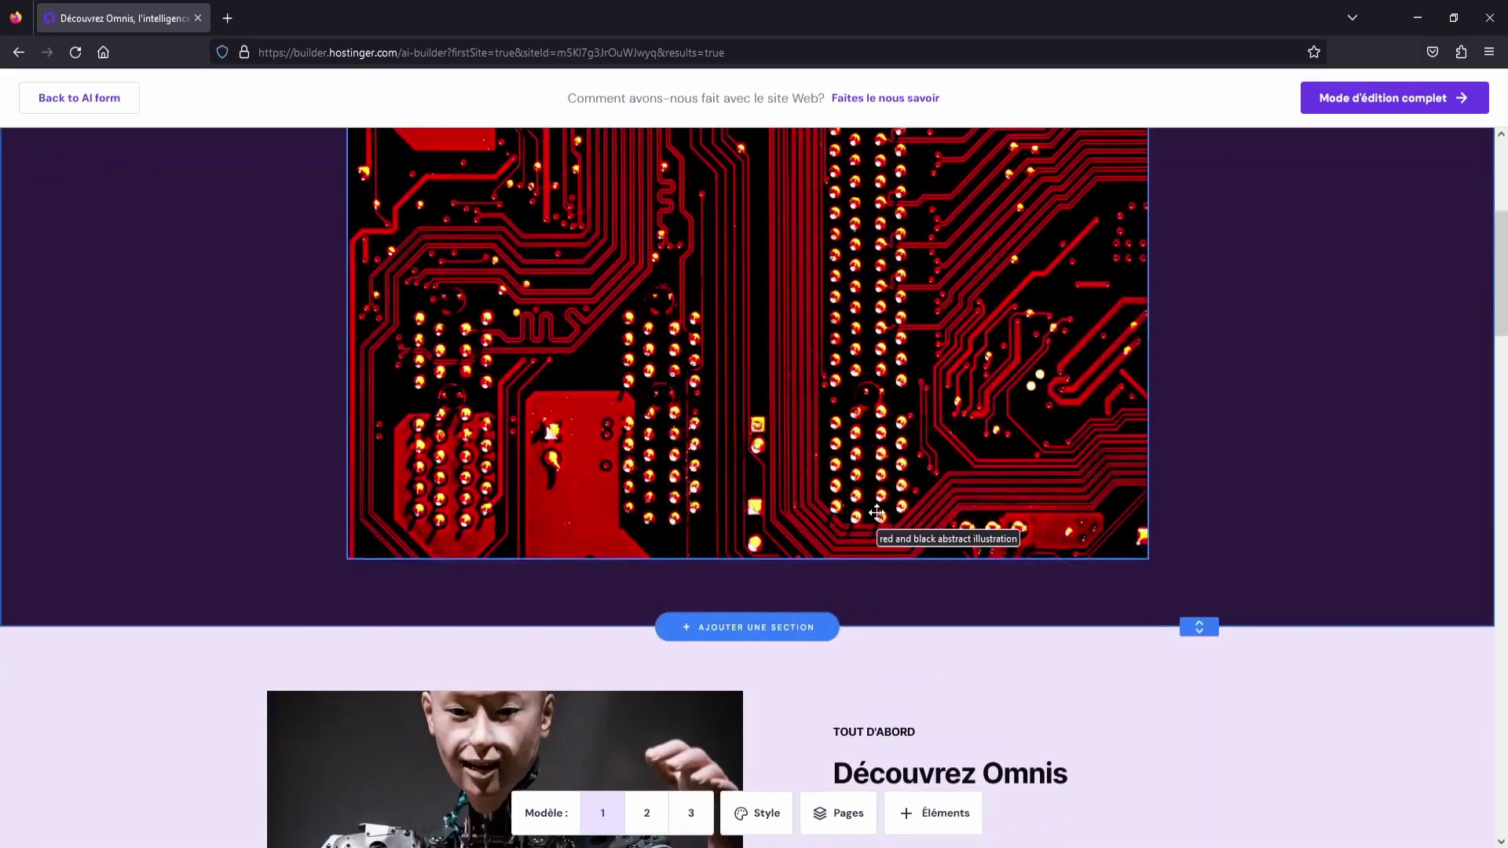
{"action": "scroll", "coordinate": [876, 512], "scroll_direction": "up", "scroll_amount": 5}
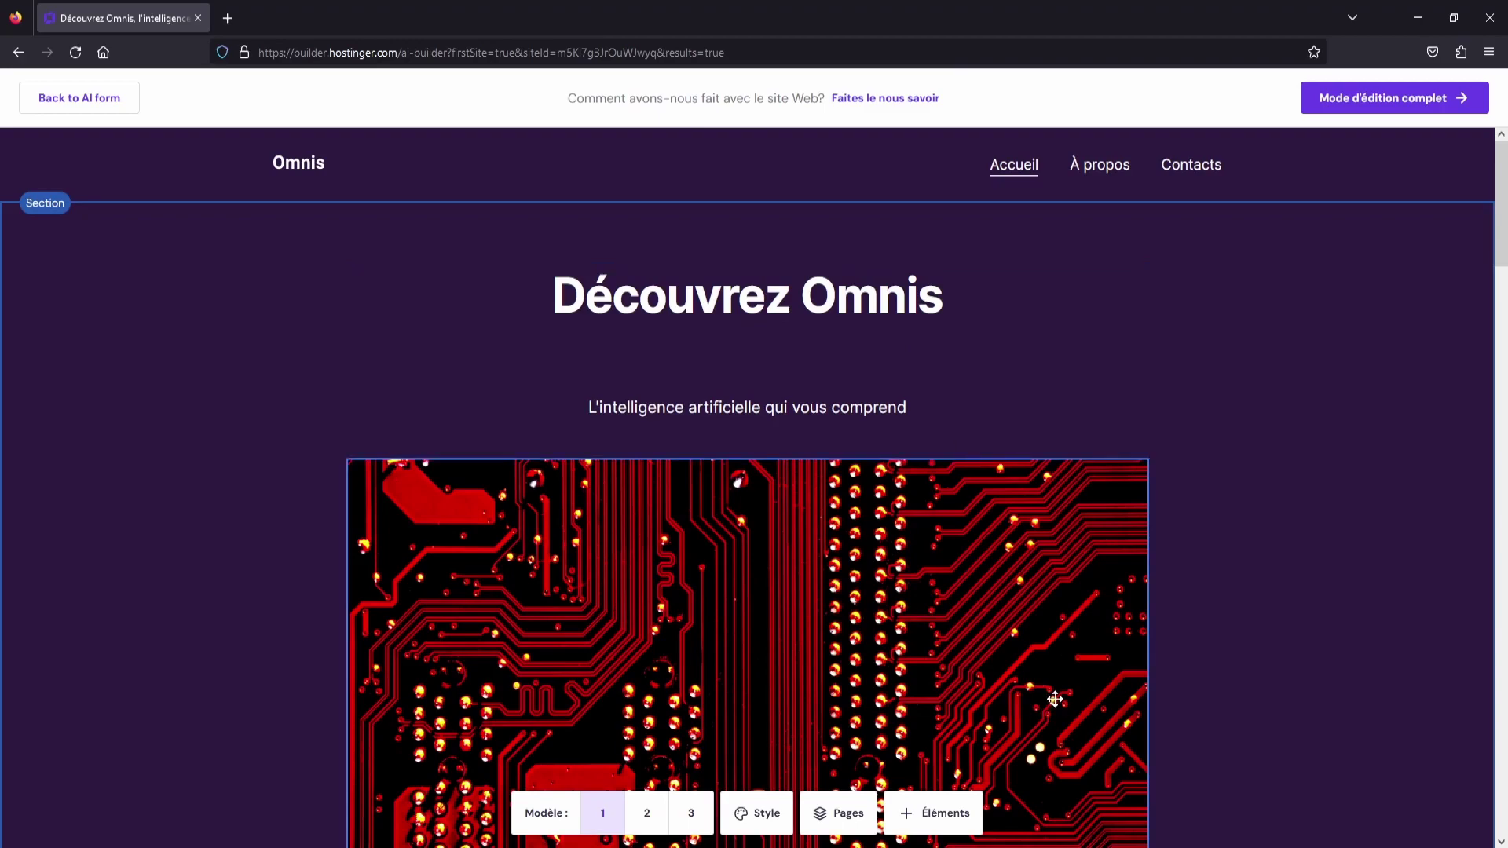
{"action": "scroll", "coordinate": [1054, 699], "scroll_direction": "down", "scroll_amount": 5}
{"action": "scroll", "coordinate": [1040, 664], "scroll_direction": "down", "scroll_amount": 5}
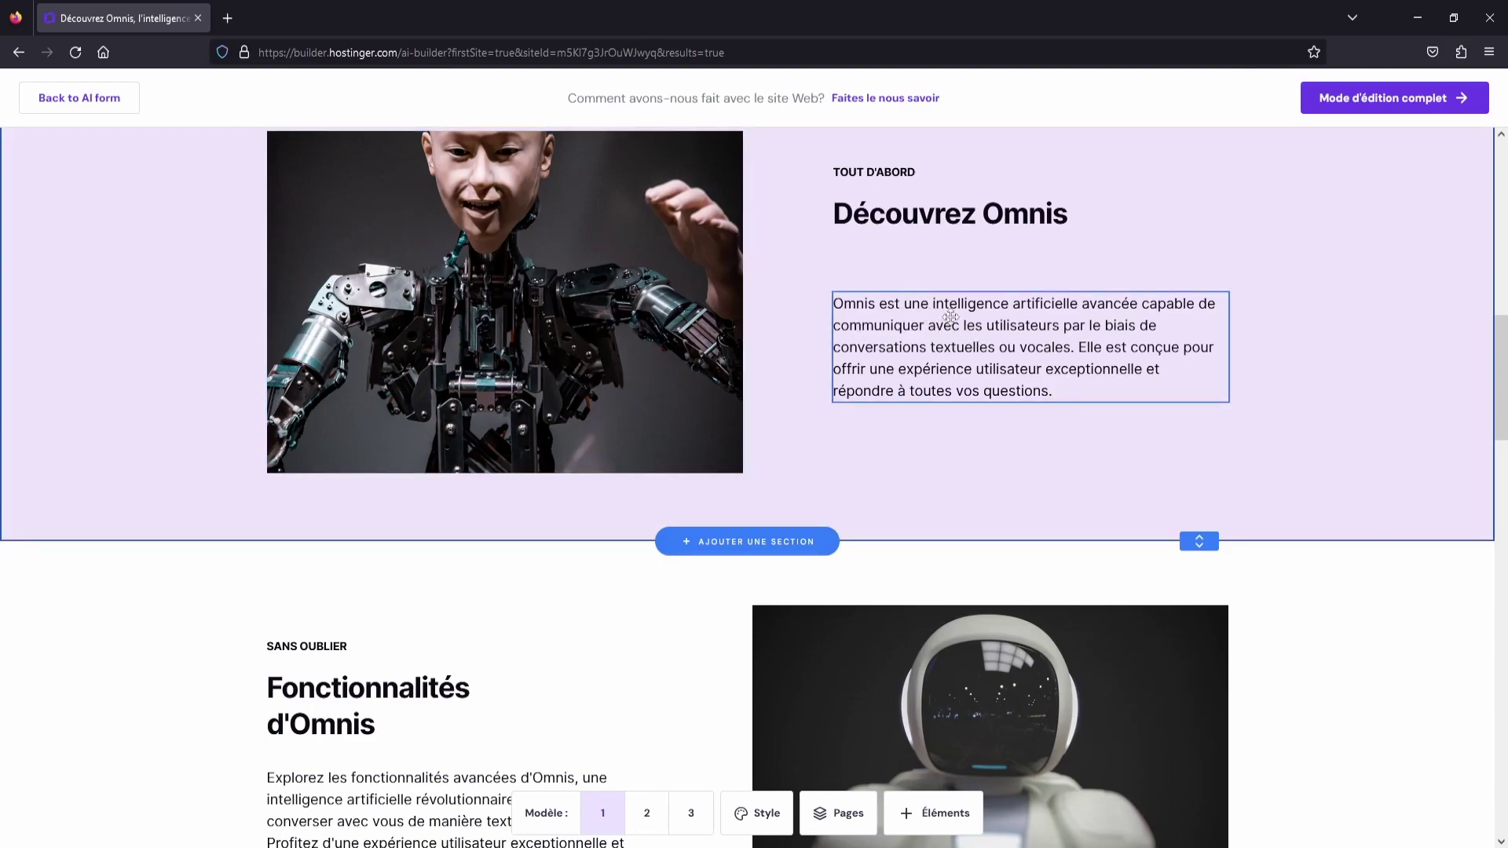
Review the remaining home page sections, from Fonctionnalités d'Omnis down to À propos d'Omnis
{"action": "scroll", "coordinate": [437, 591], "scroll_direction": "down", "scroll_amount": 10}
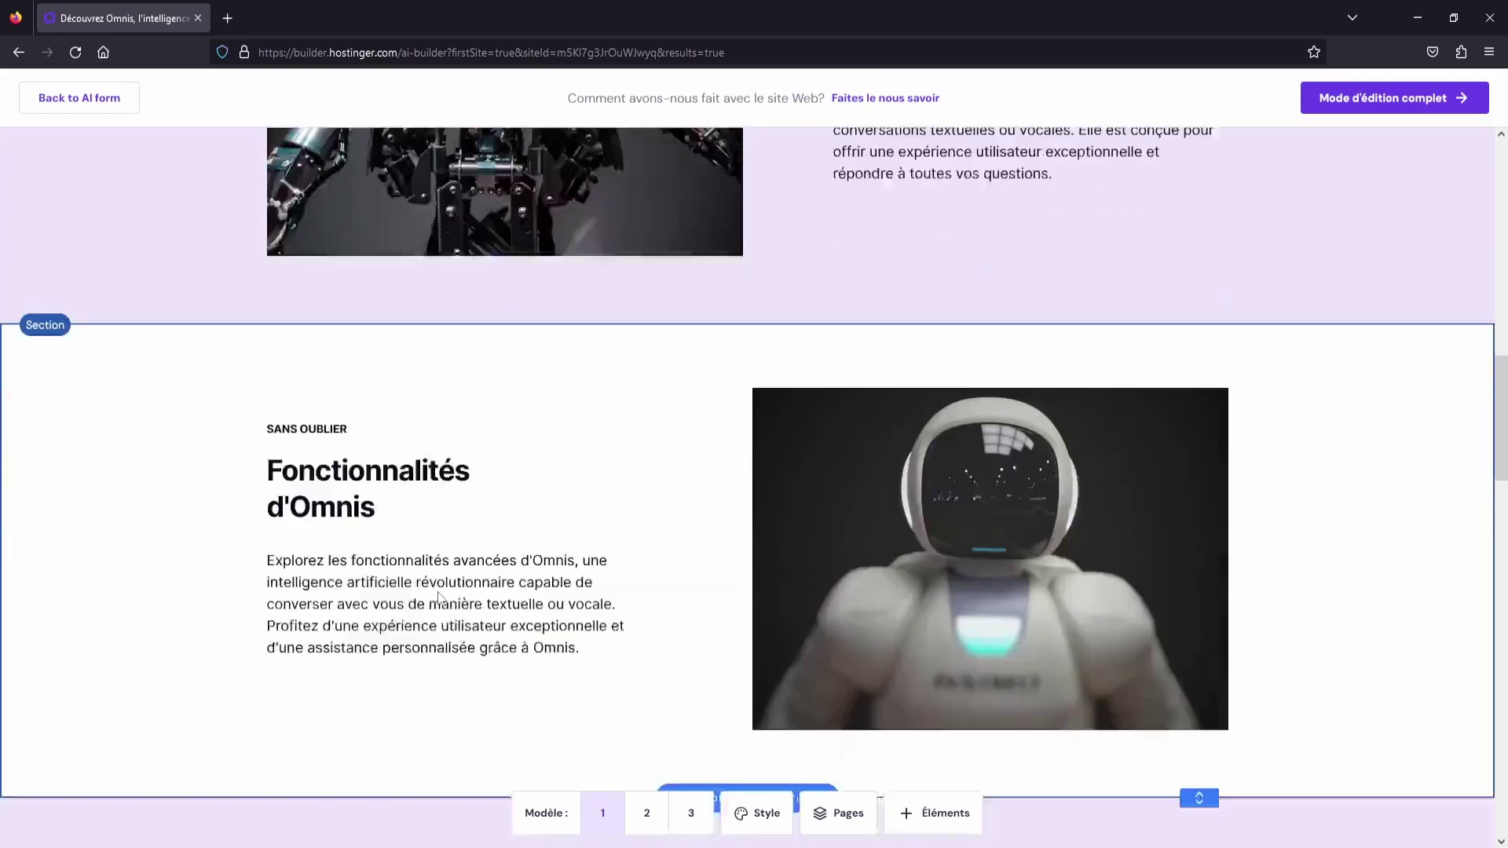
{"action": "scroll", "coordinate": [714, 563], "scroll_direction": "down", "scroll_amount": 5}
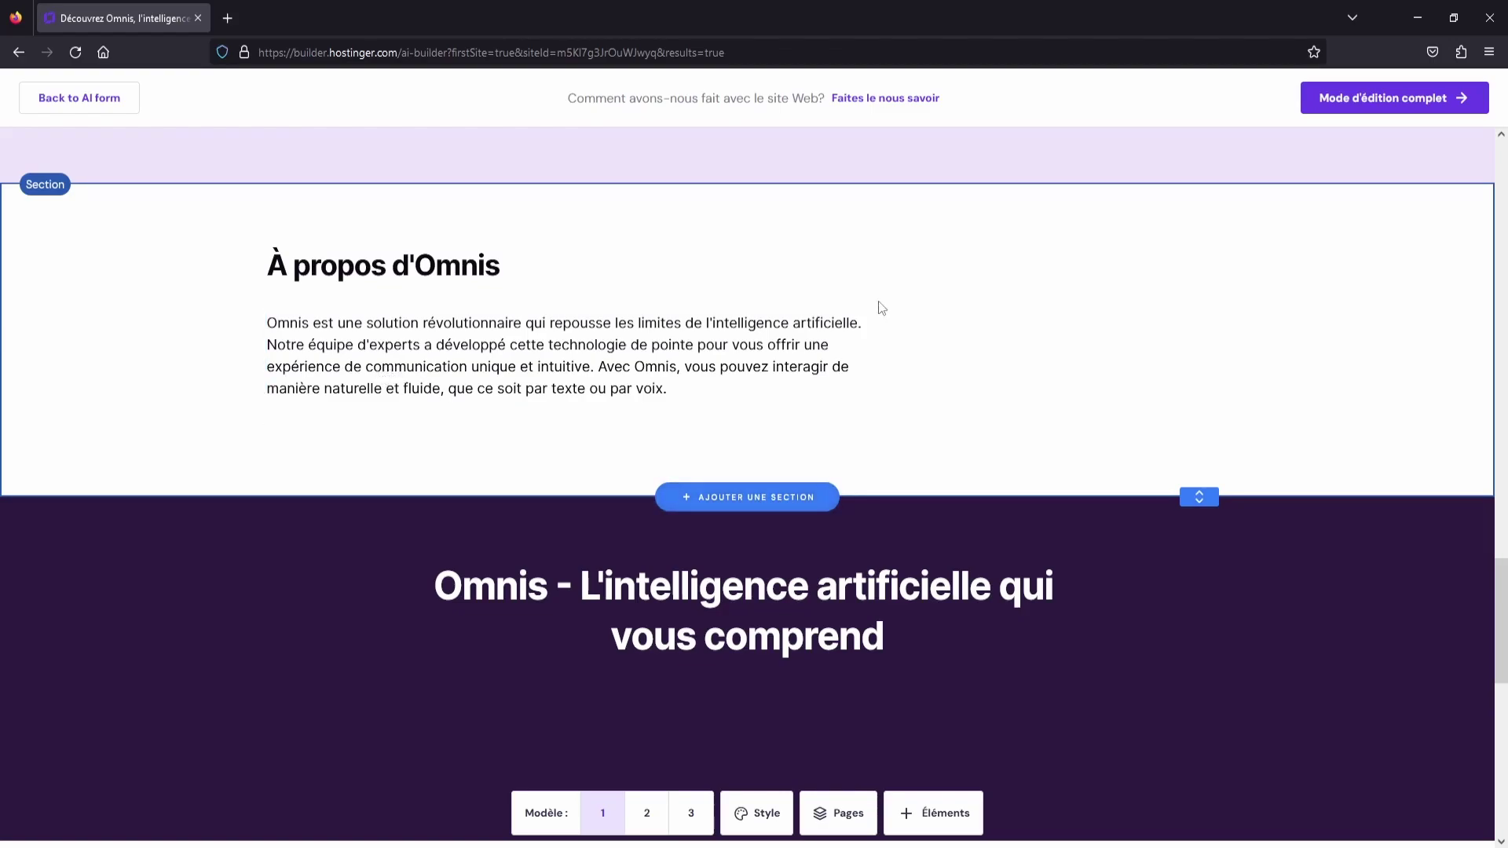
{"action": "scroll", "coordinate": [953, 390], "scroll_direction": "up", "scroll_amount": 10}
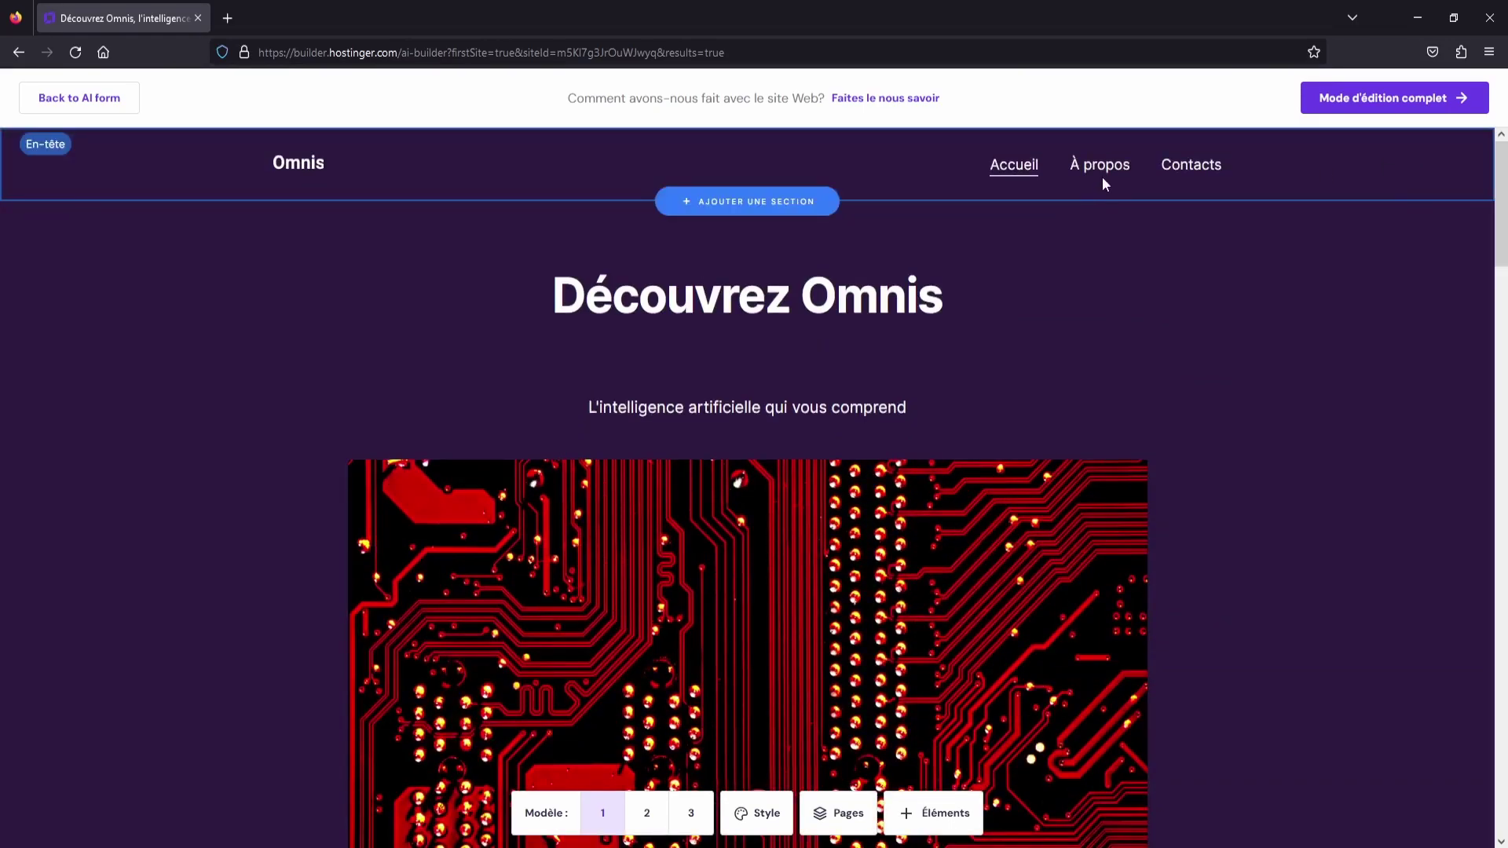
Examine the generated À propos page, including its introduction, principles, team section and contact form
{"action": "left_click", "coordinate": [1098, 165]}
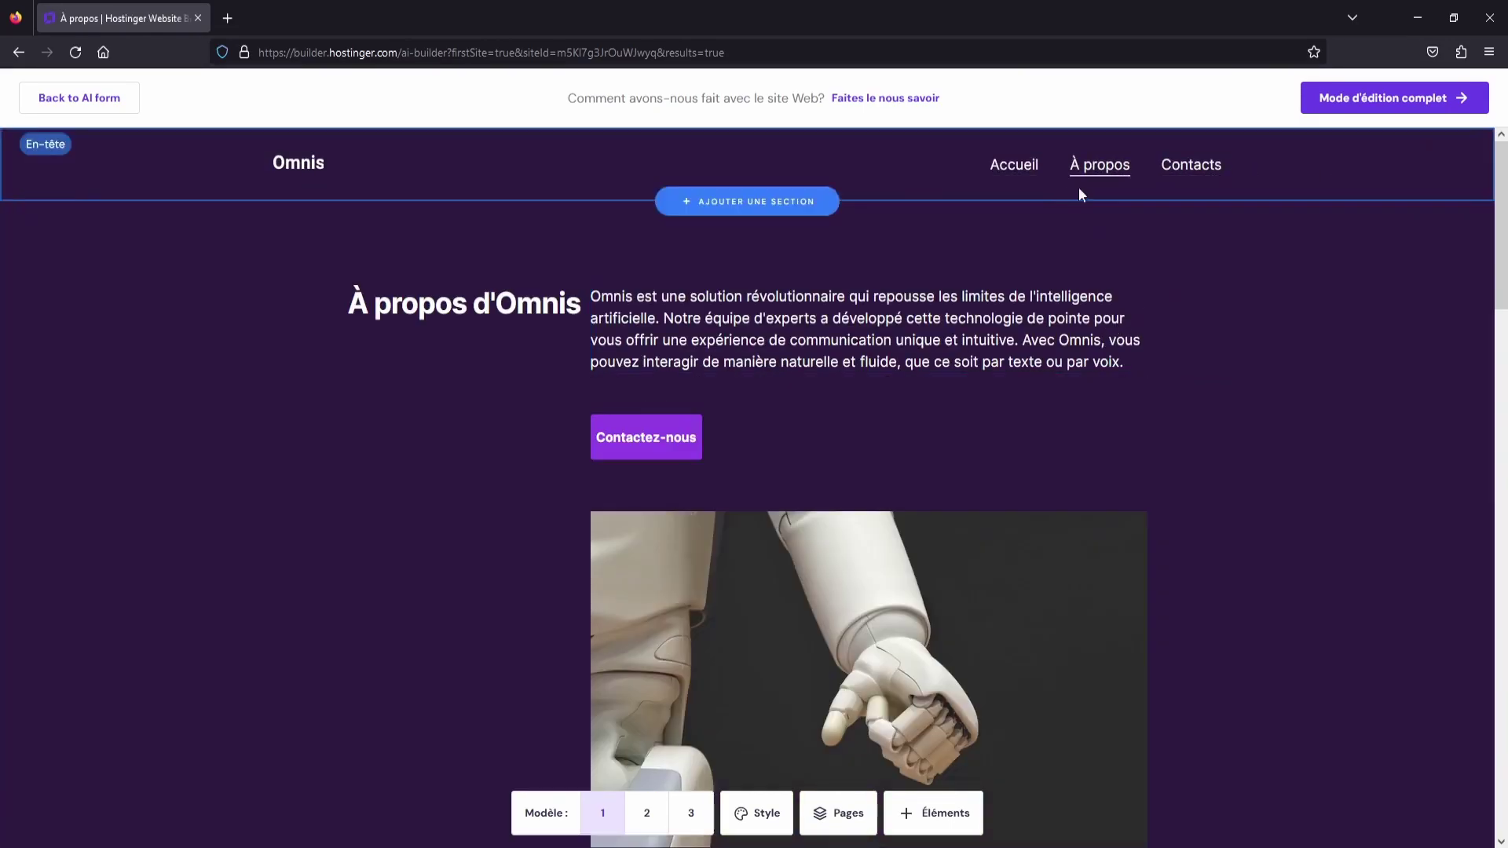
{"action": "scroll", "coordinate": [1249, 479], "scroll_direction": "down", "scroll_amount": 12}
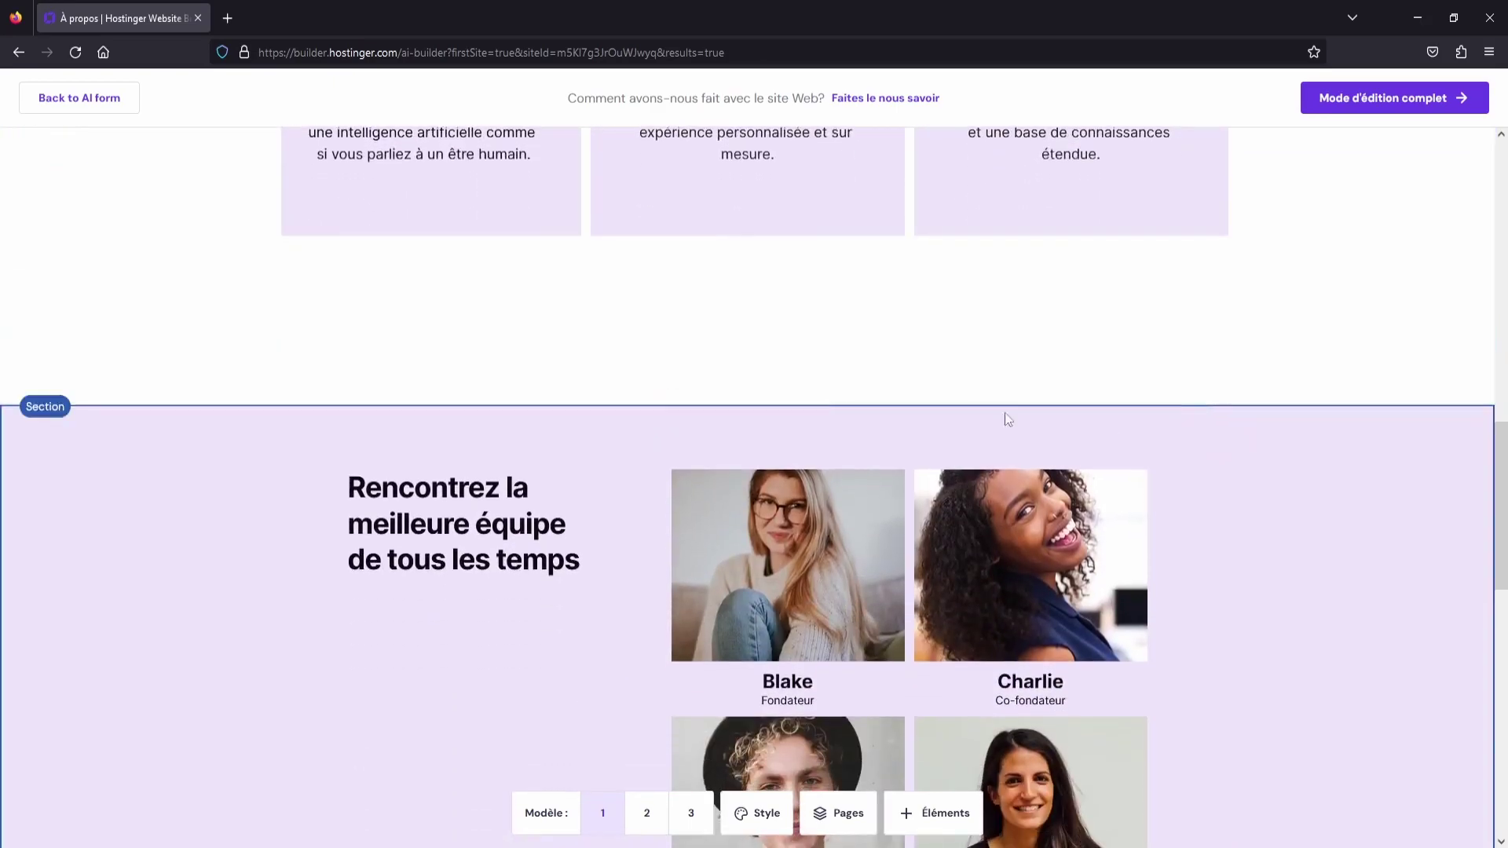
{"action": "scroll", "coordinate": [1067, 431], "scroll_direction": "up", "scroll_amount": 5}
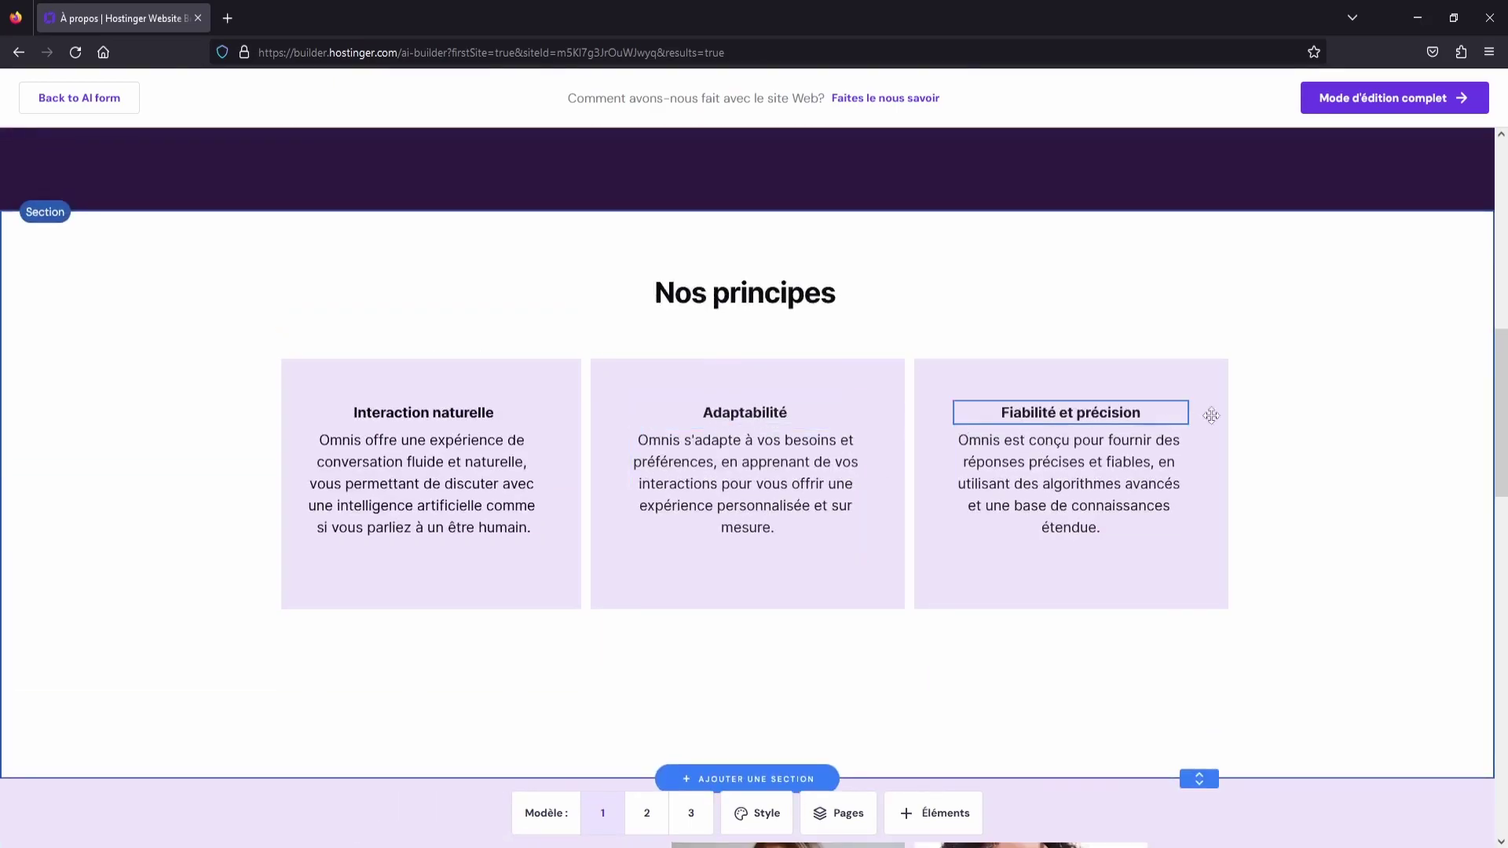
{"action": "scroll", "coordinate": [1178, 483], "scroll_direction": "down", "scroll_amount": 5}
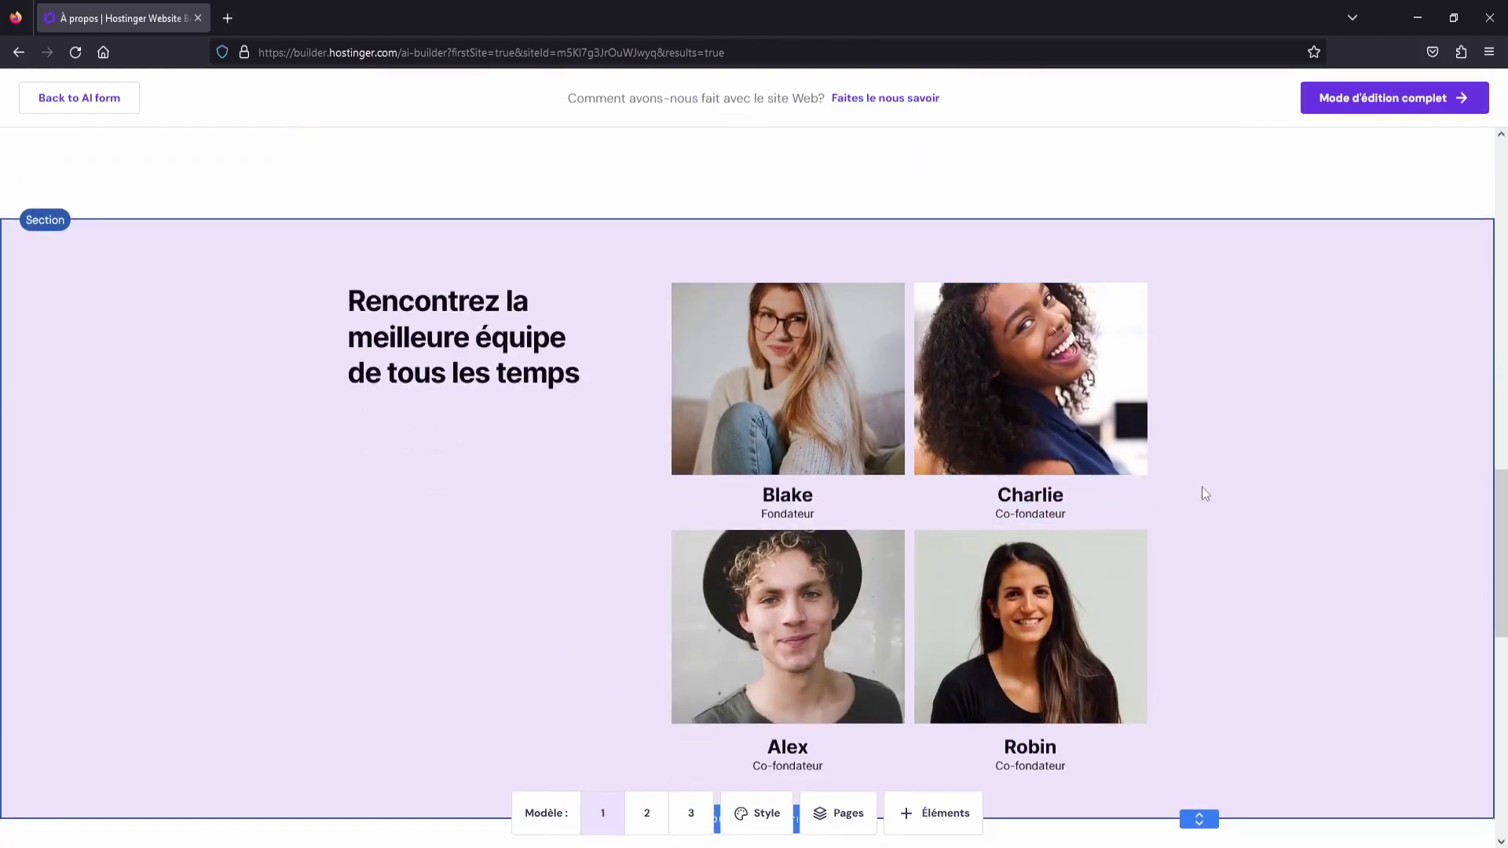
{"action": "scroll", "coordinate": [1205, 492], "scroll_direction": "down", "scroll_amount": 4}
{"action": "scroll", "coordinate": [774, 282], "scroll_direction": "up", "scroll_amount": 4}
{"action": "scroll", "coordinate": [1296, 593], "scroll_direction": "down", "scroll_amount": 4}
{"action": "scroll", "coordinate": [864, 324], "scroll_direction": "up", "scroll_amount": 4}
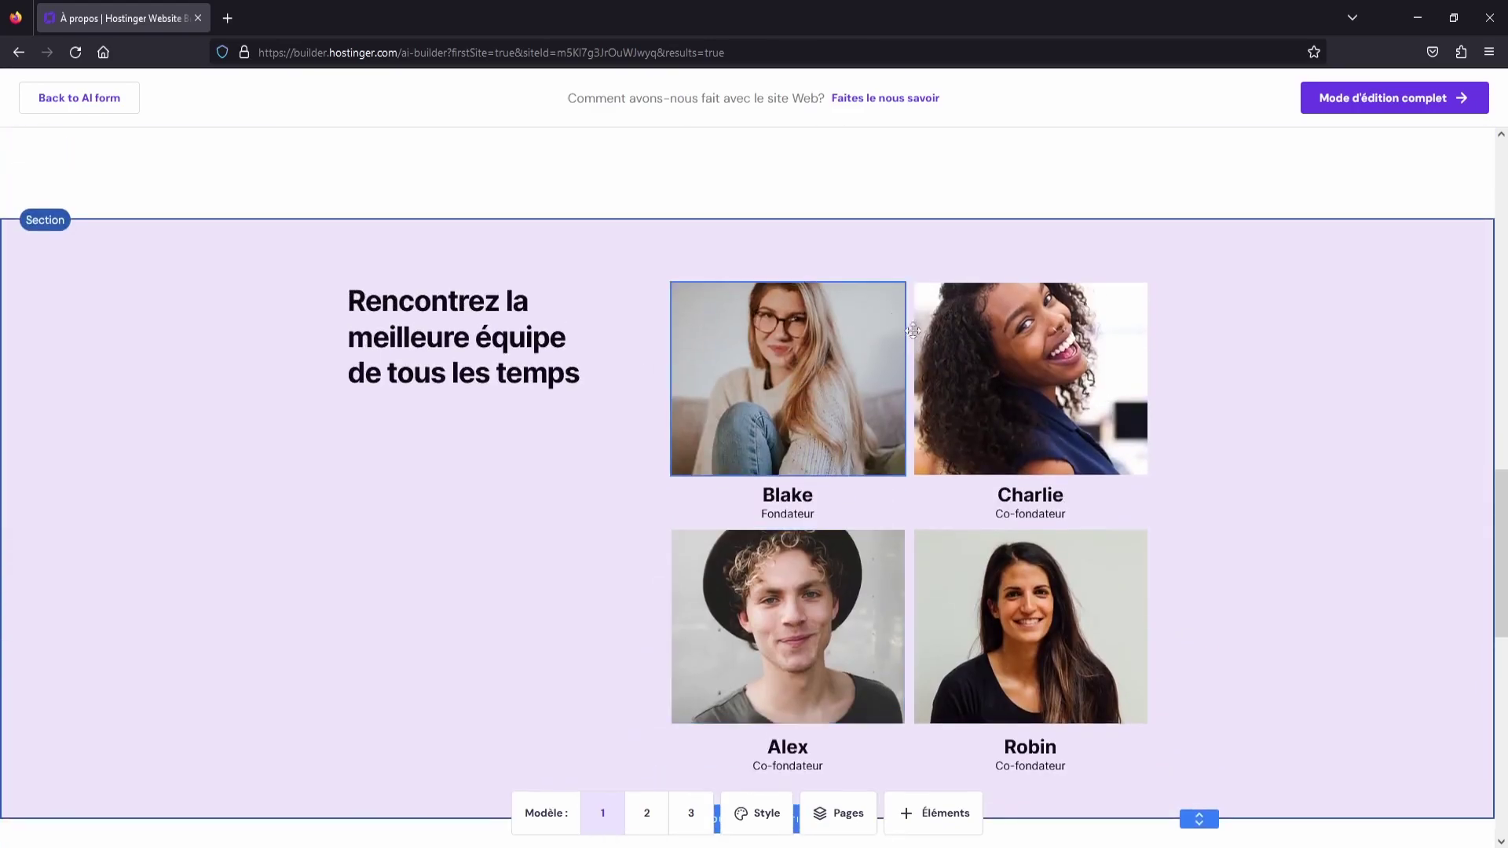
{"action": "scroll", "coordinate": [1264, 555], "scroll_direction": "down", "scroll_amount": 4}
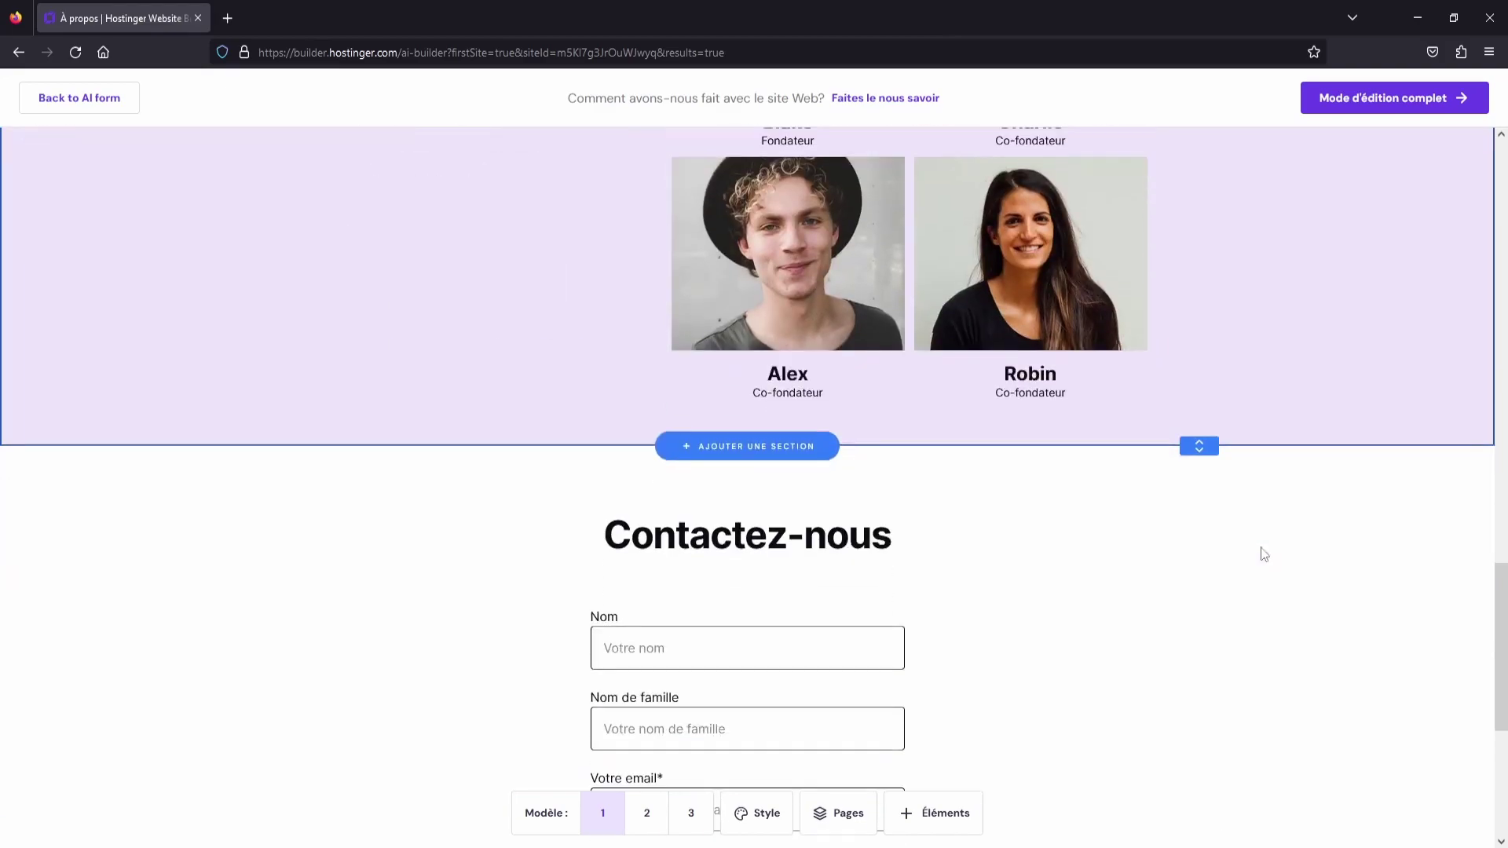
{"action": "scroll", "coordinate": [1266, 559], "scroll_direction": "down", "scroll_amount": 4}
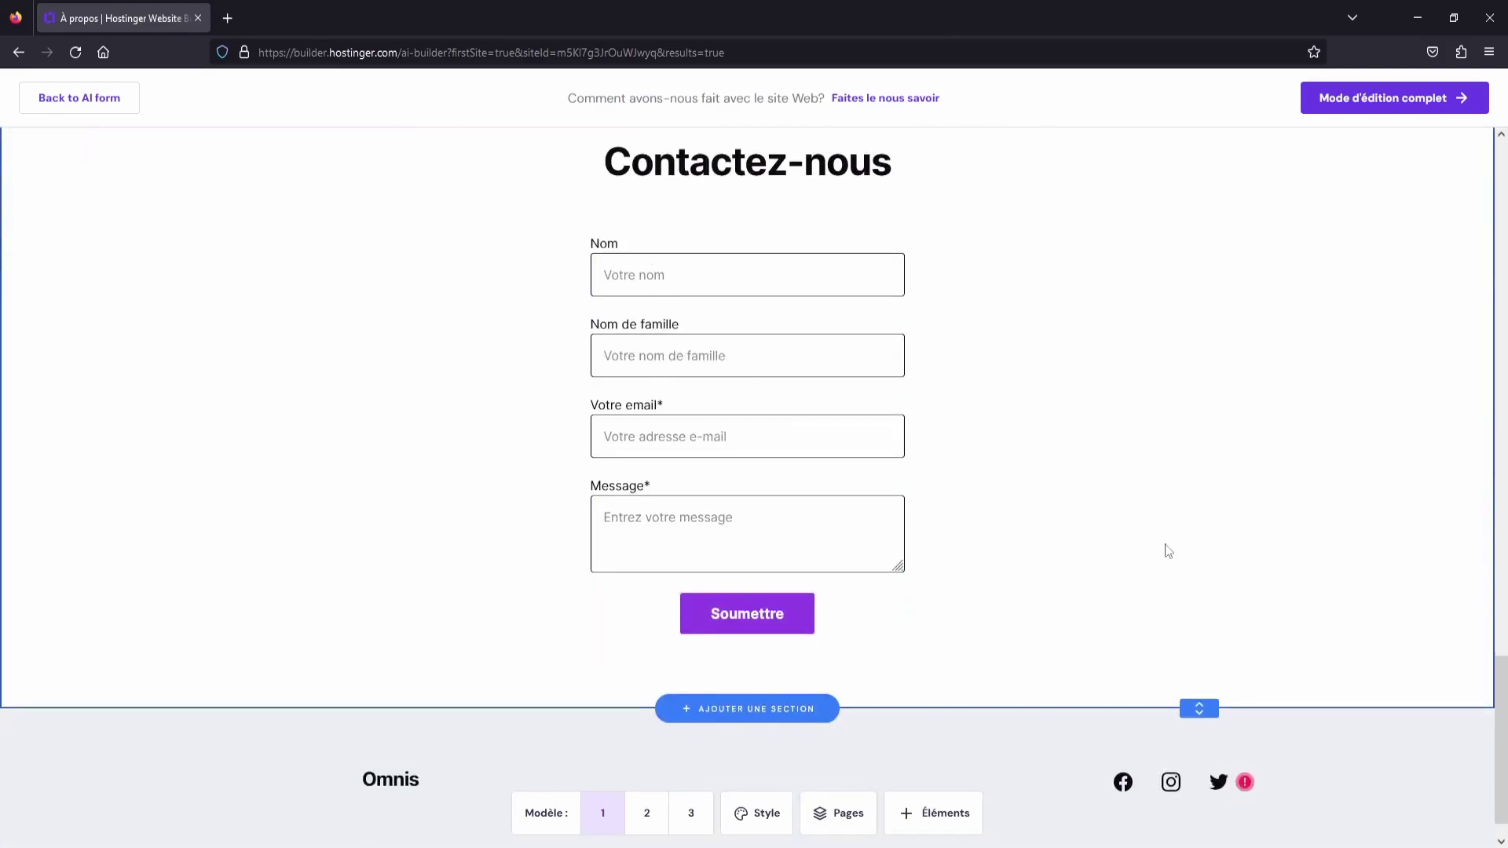
{"action": "scroll", "coordinate": [1166, 547], "scroll_direction": "up", "scroll_amount": 20}
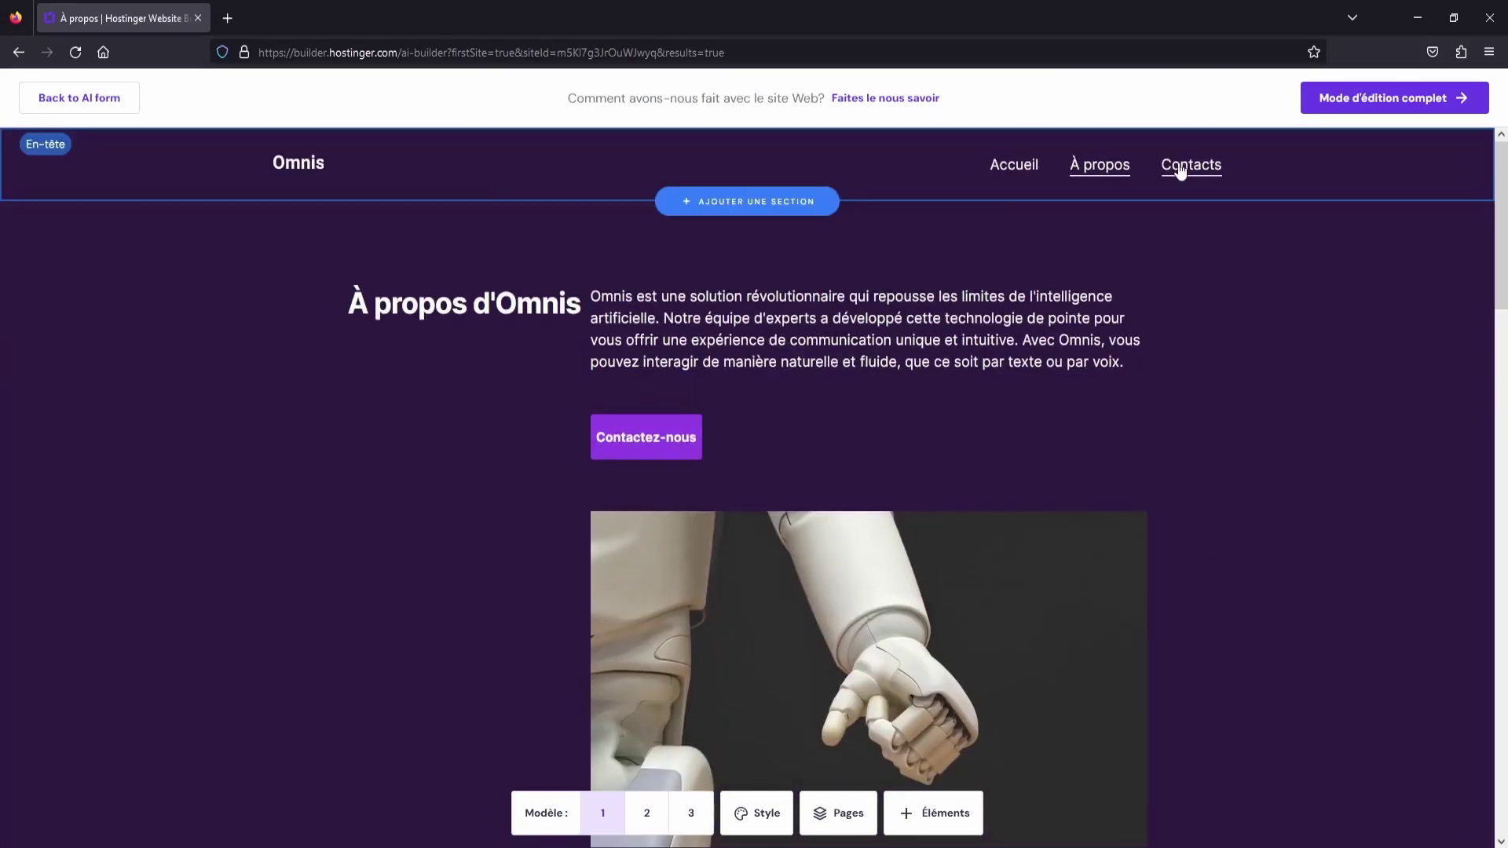
Check the contact details, form and image on the Contacts page, and return to the Accueil page
{"action": "left_click", "coordinate": [1181, 171]}
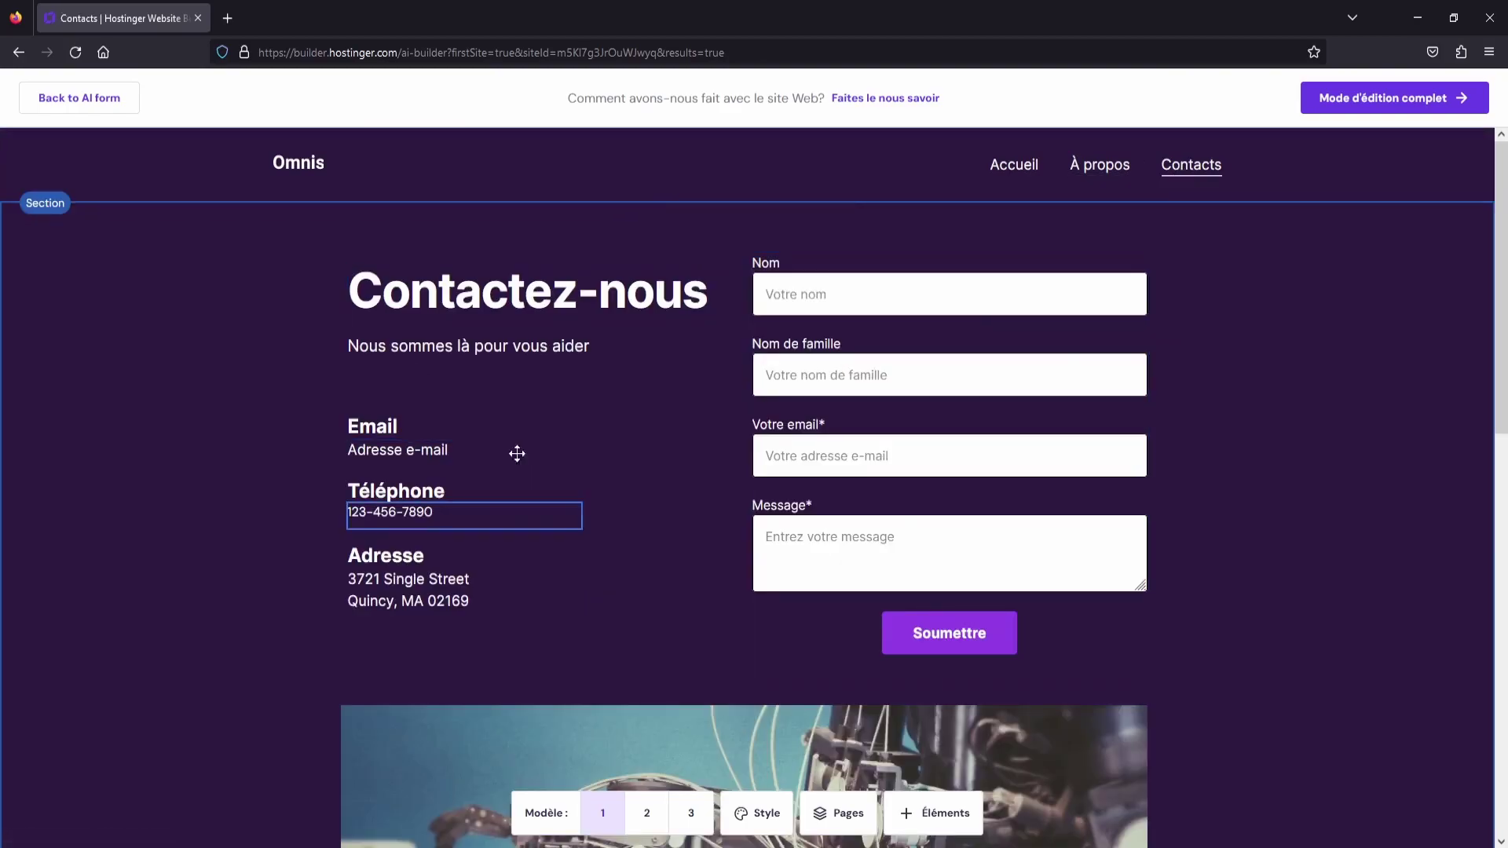
{"action": "scroll", "coordinate": [1309, 511], "scroll_direction": "down", "scroll_amount": 4}
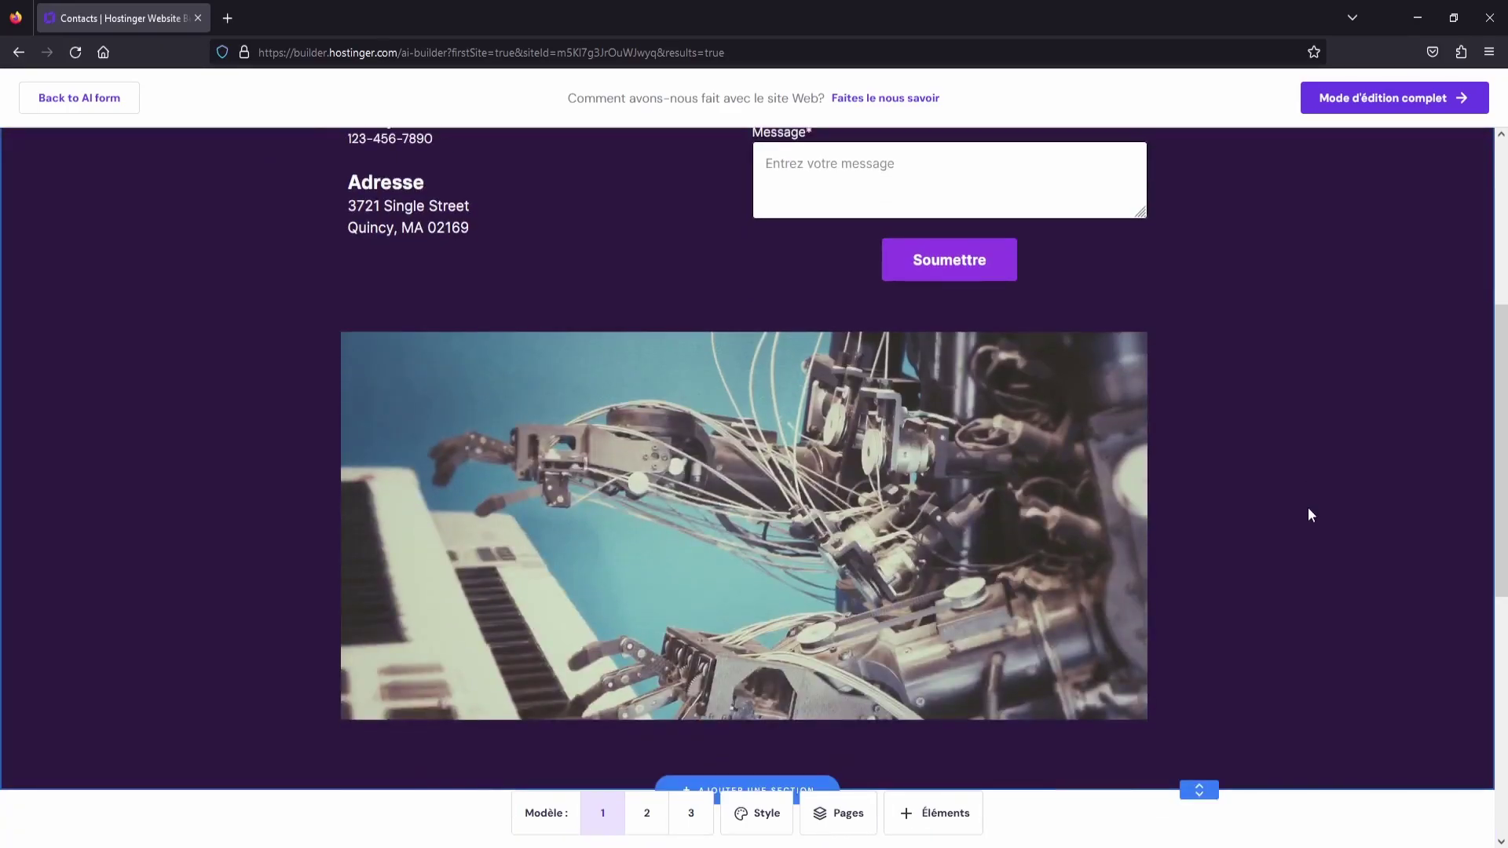
{"action": "scroll", "coordinate": [1244, 241], "scroll_direction": "up", "scroll_amount": 5}
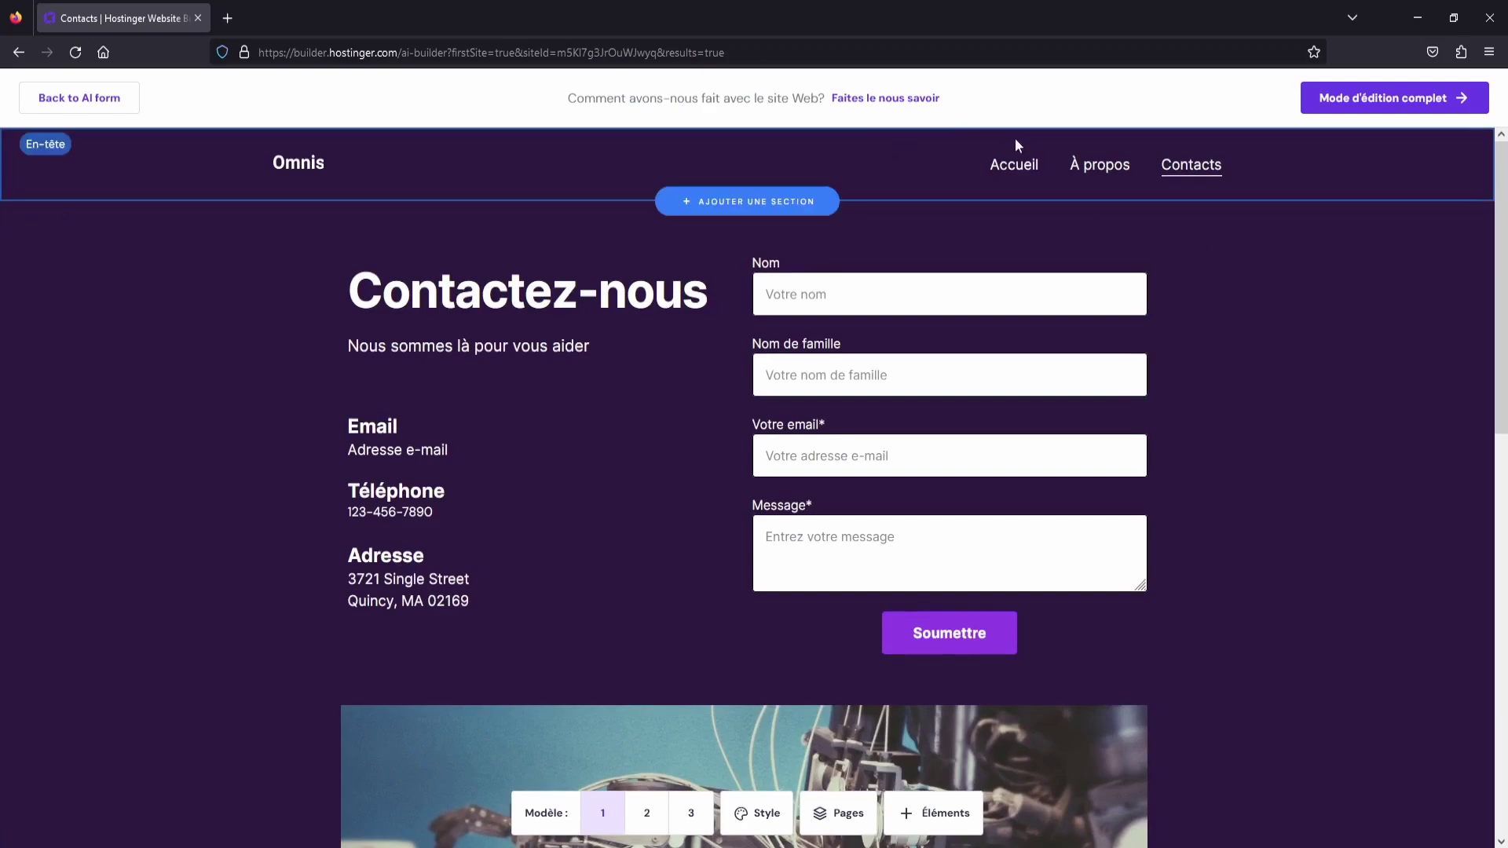
{"action": "left_click", "coordinate": [1029, 163]}
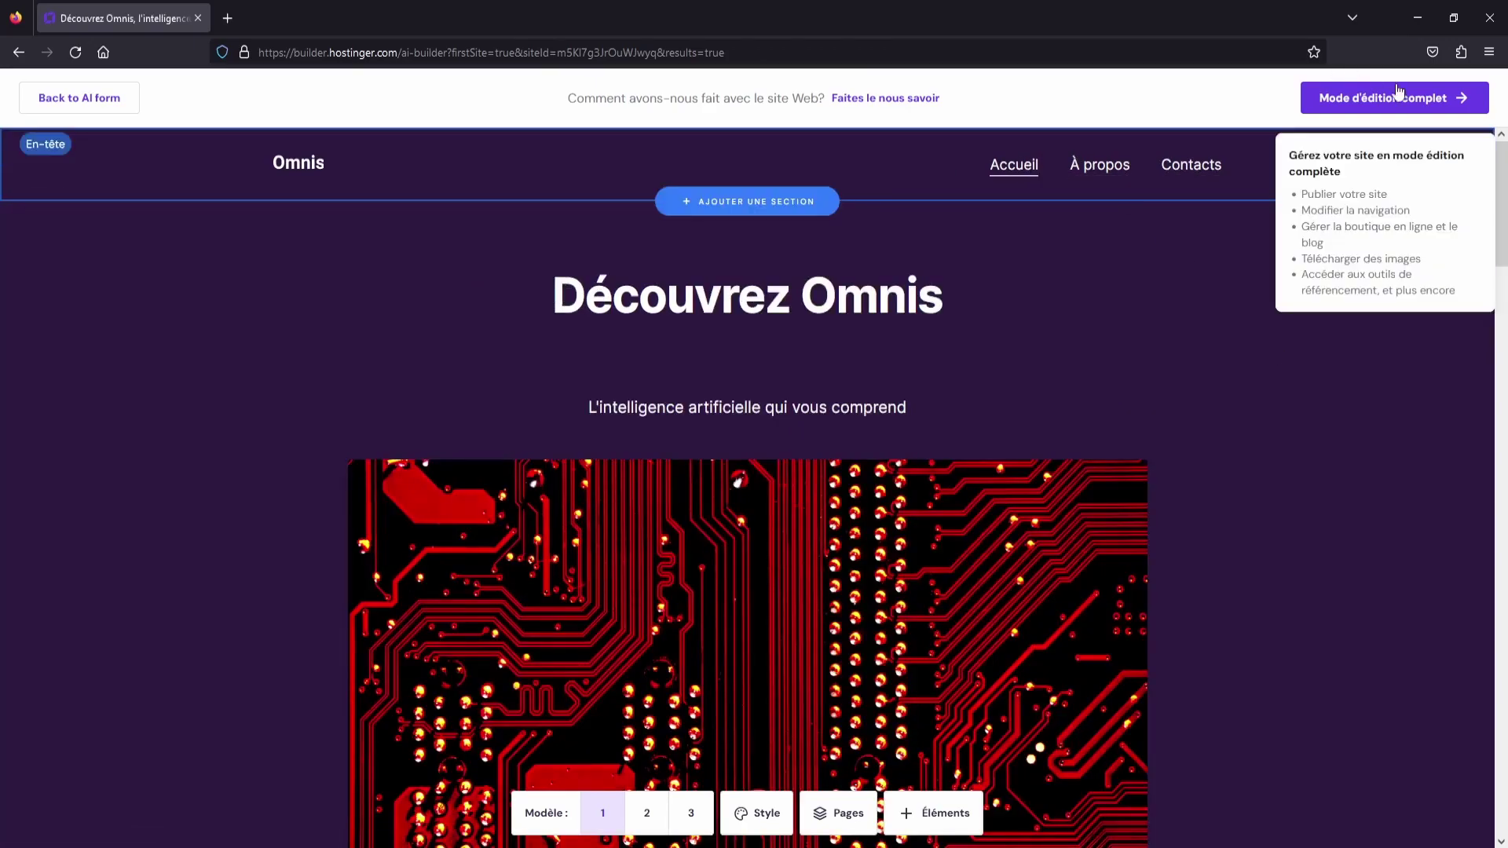
Switch the generated site to full editing mode and go through the five-part introductory tour to its end
{"action": "left_click", "coordinate": [1375, 100]}
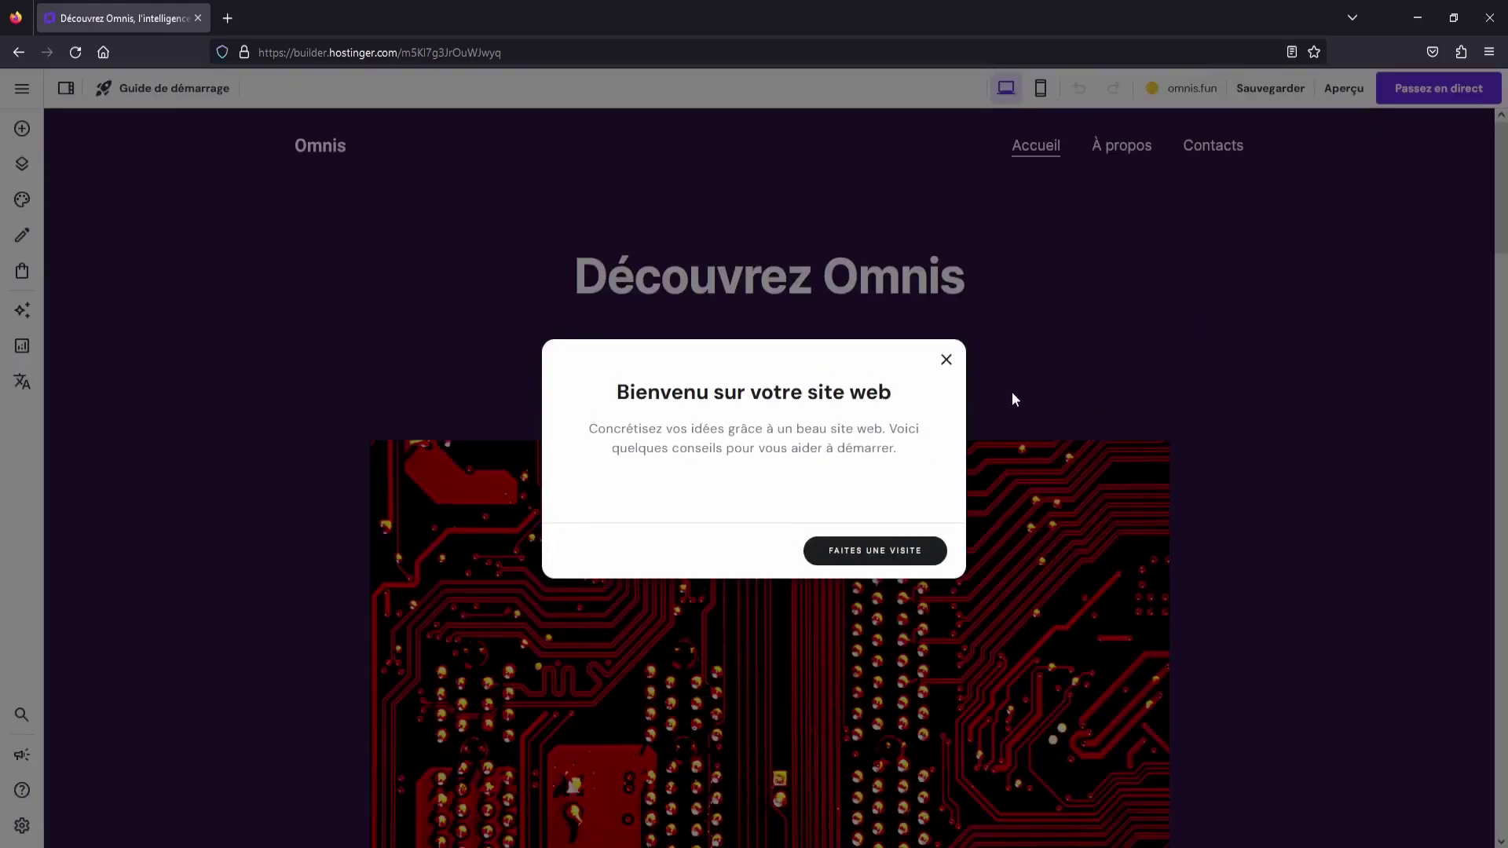
{"action": "left_click", "coordinate": [881, 556]}
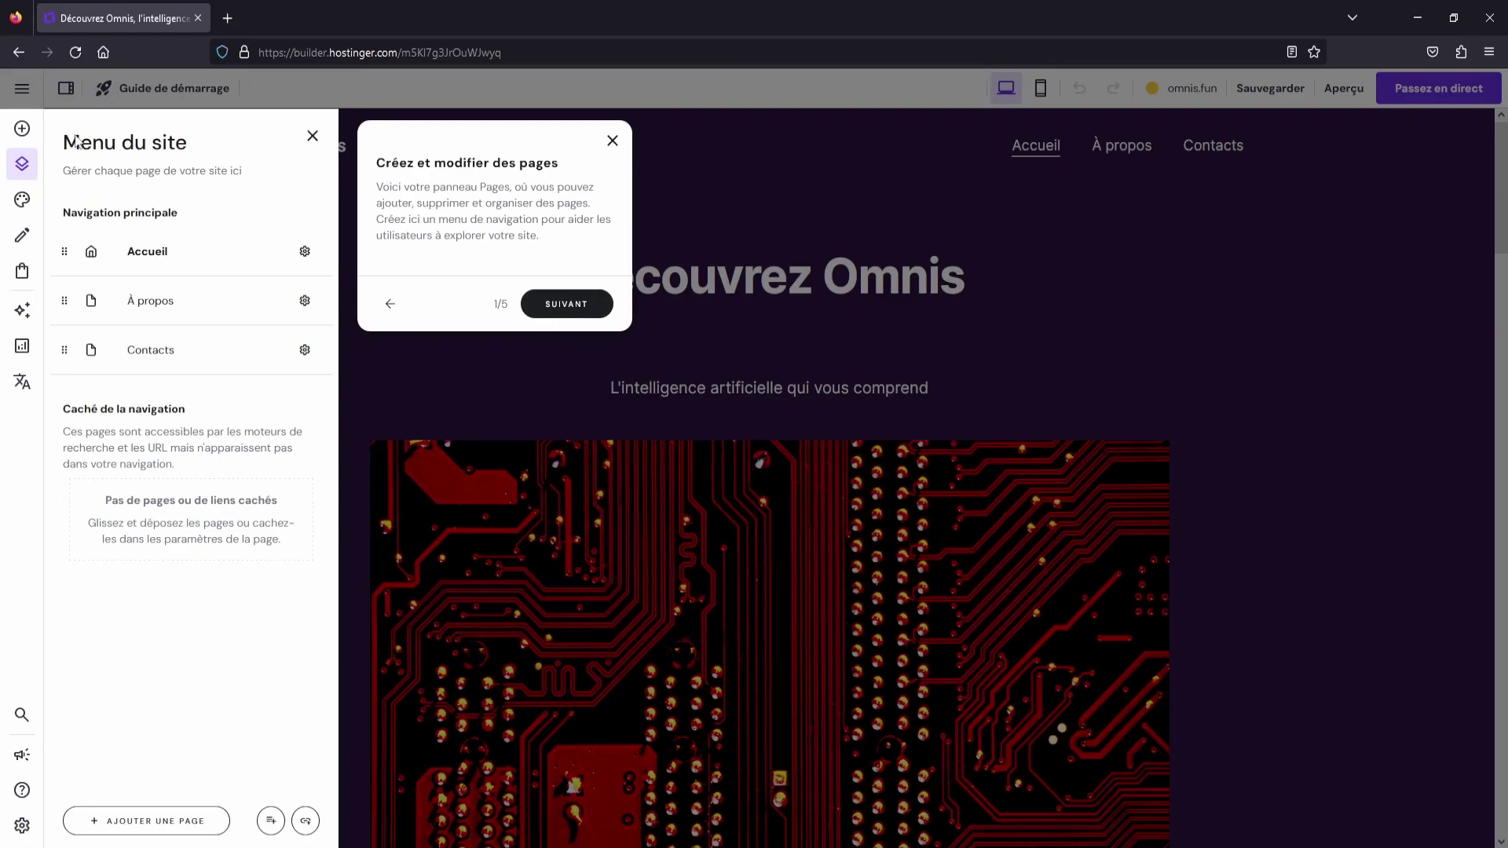
{"action": "left_click", "coordinate": [566, 304]}
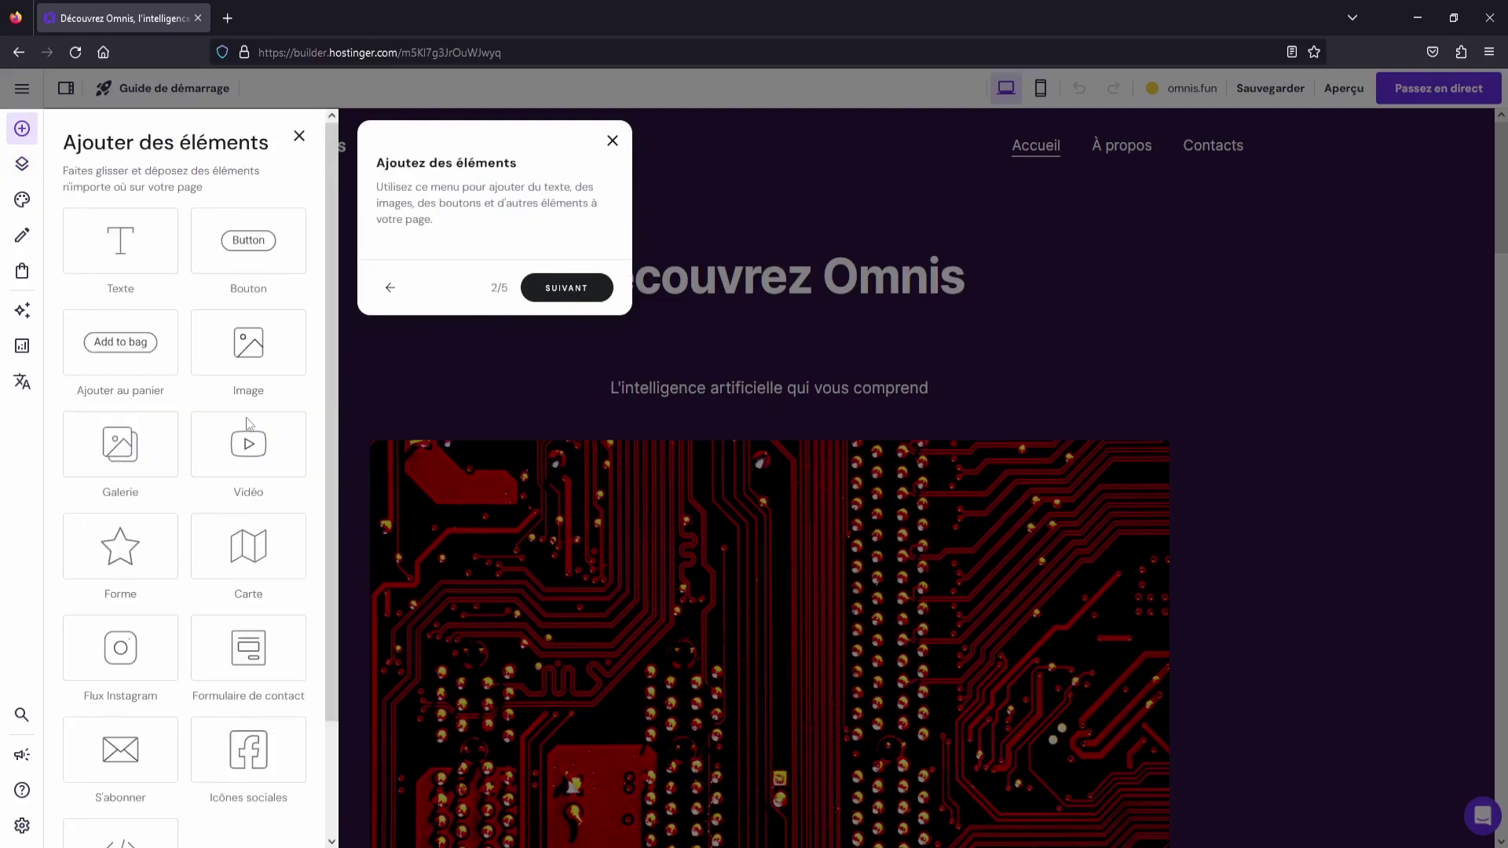
{"action": "left_click", "coordinate": [568, 289]}
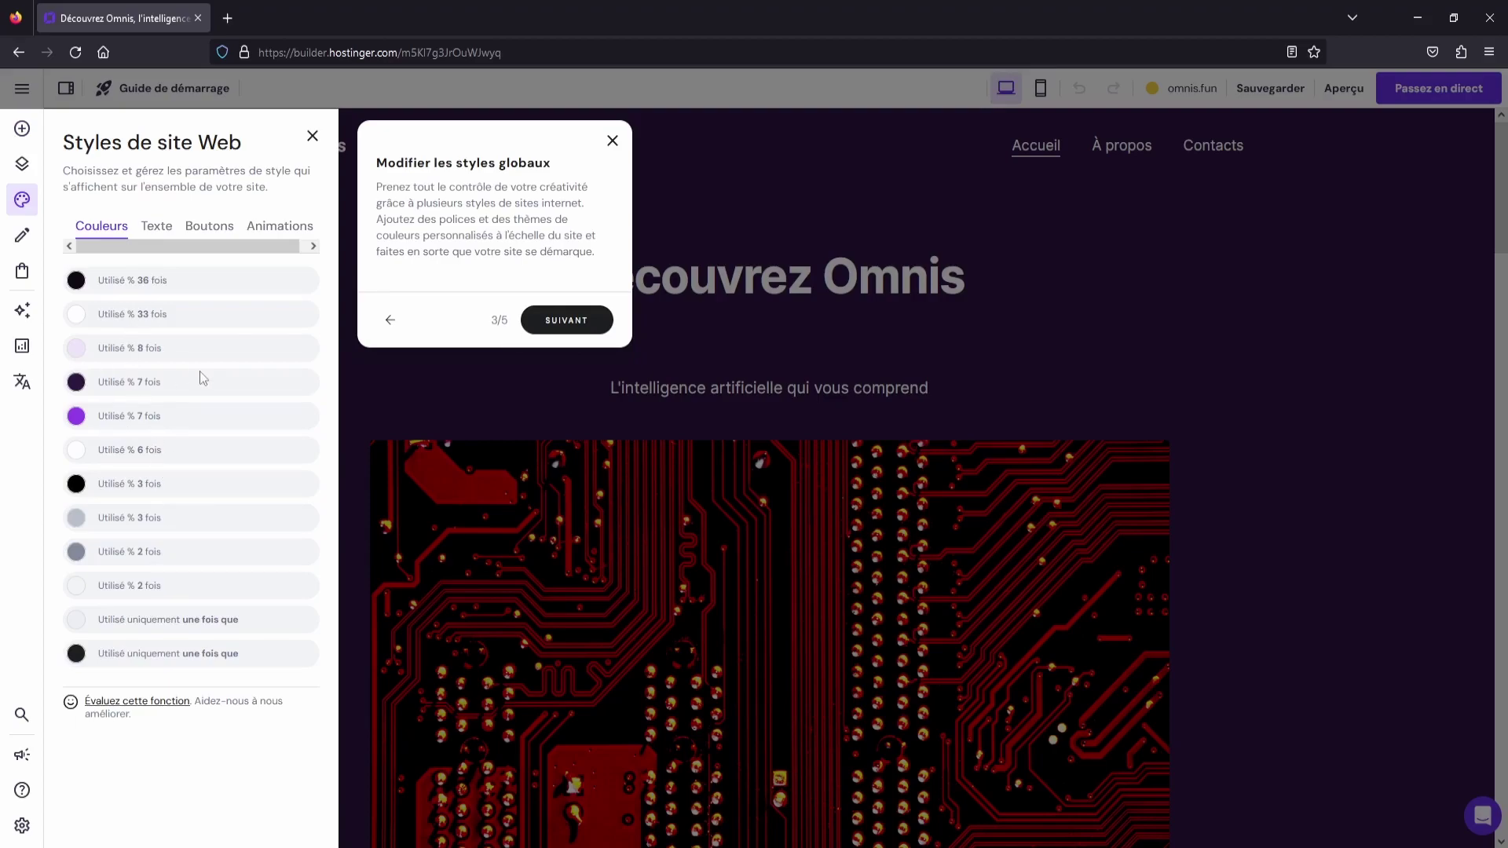
{"action": "left_click", "coordinate": [542, 320]}
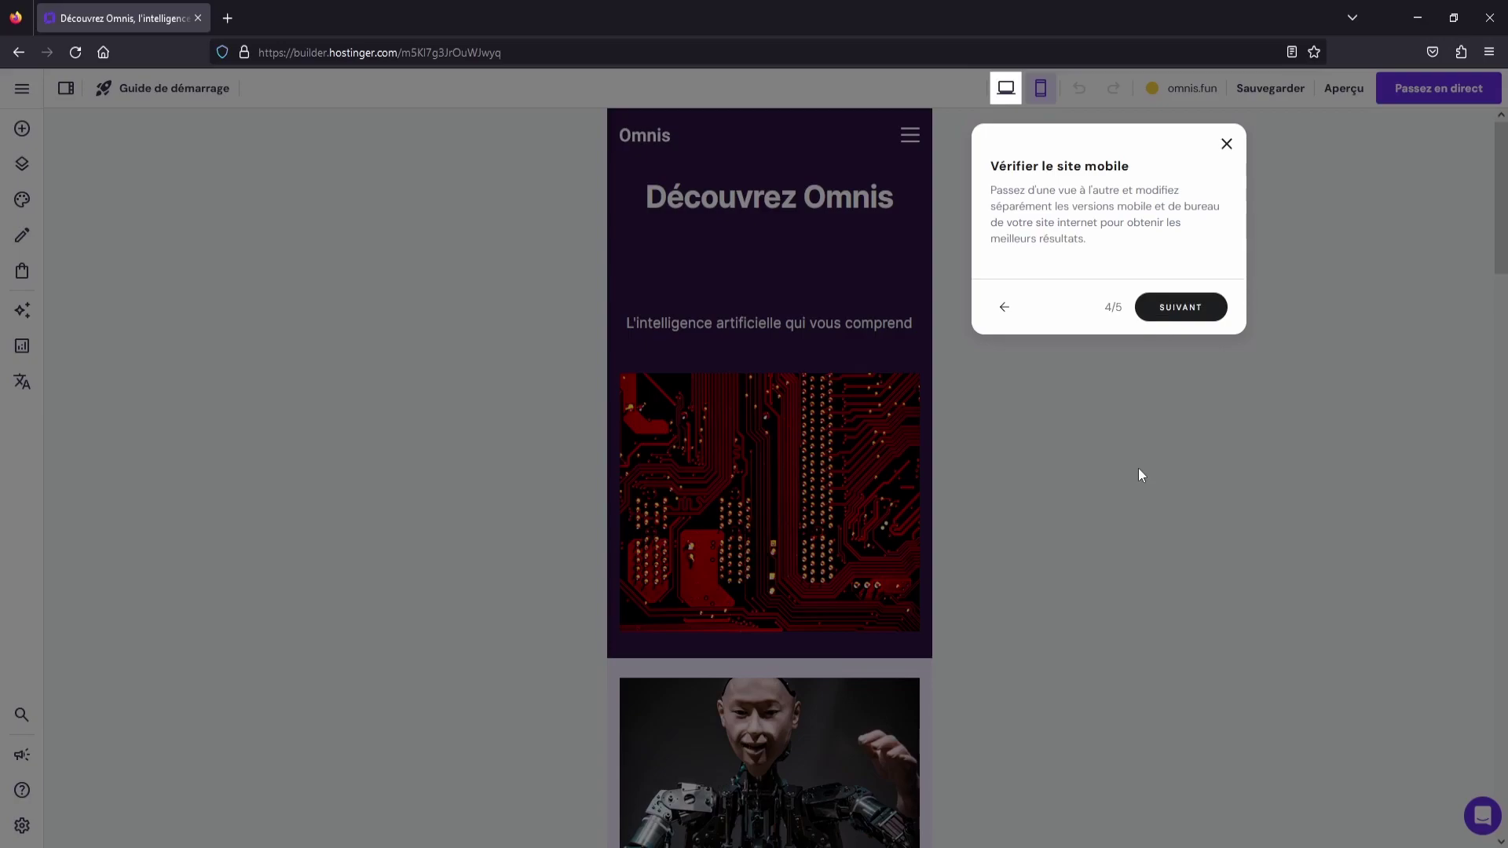
{"action": "left_click", "coordinate": [1180, 308]}
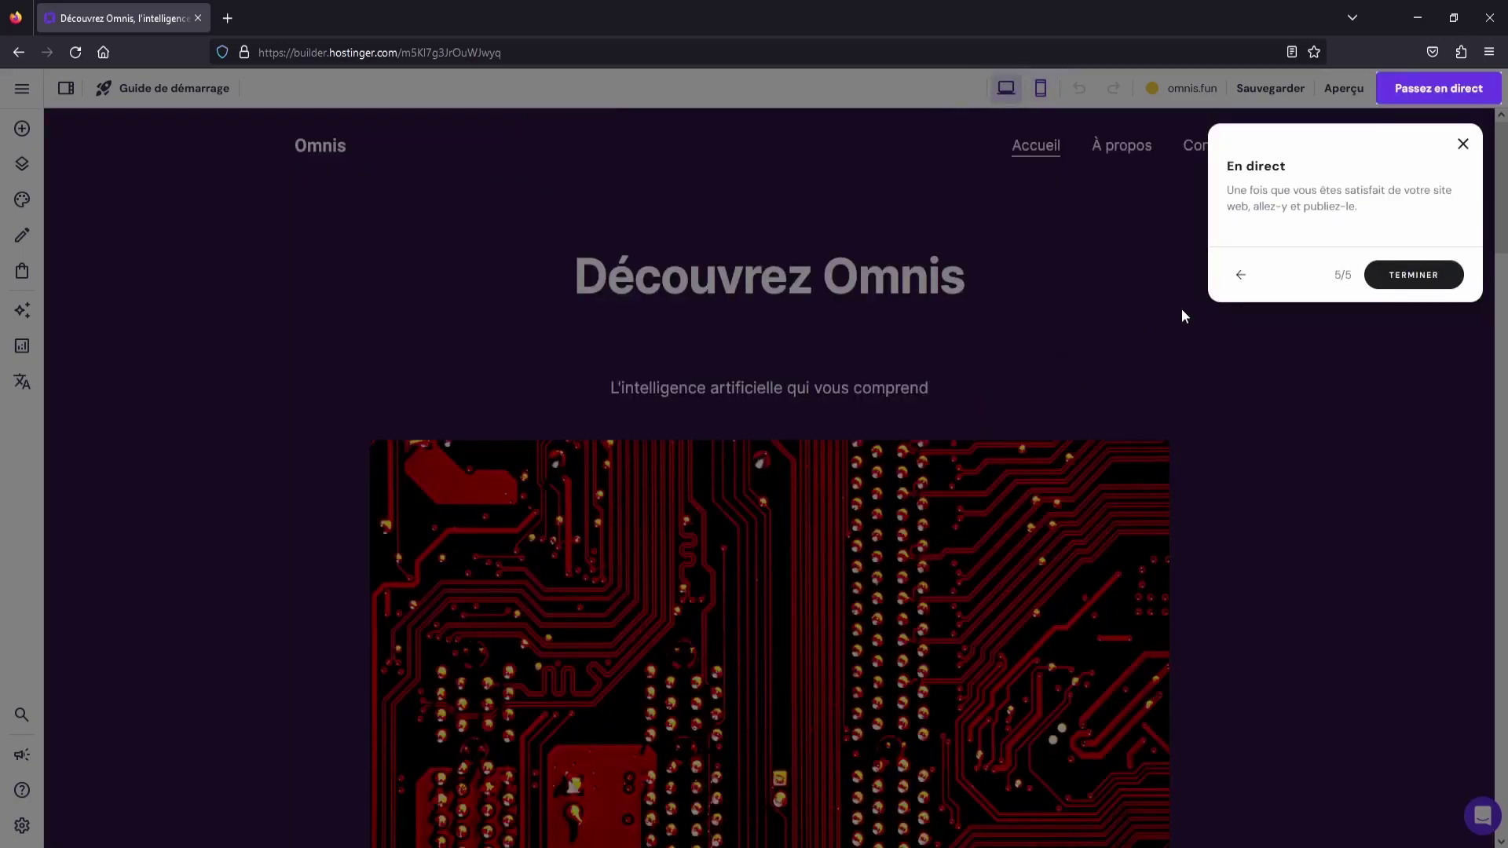
{"action": "left_click", "coordinate": [1413, 275]}
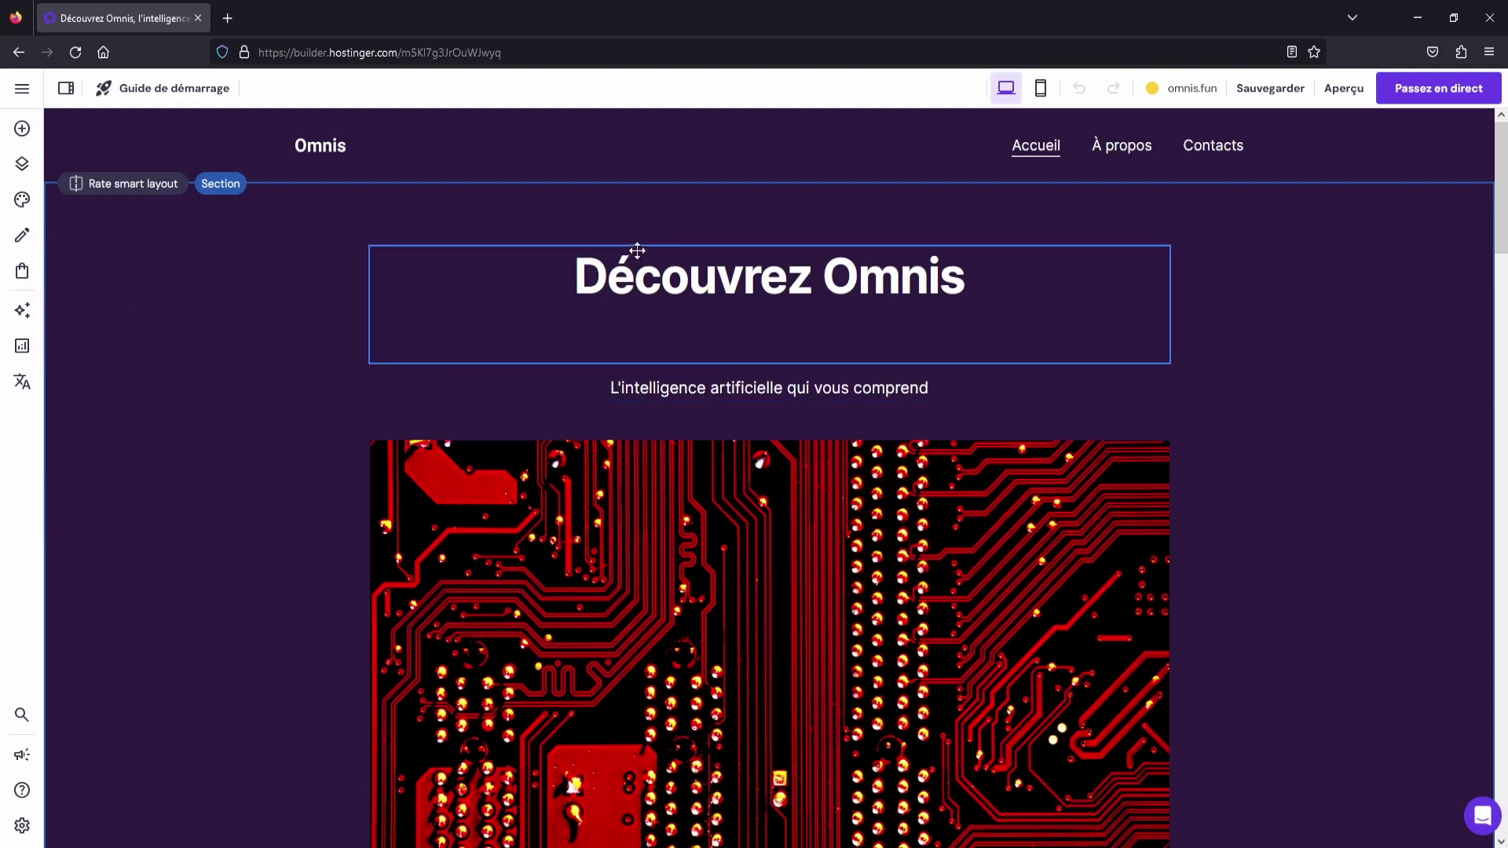
Shorten the home page's main heading to "Omnis" by removing the word "Découvrez"
{"action": "left_click", "coordinate": [837, 279]}
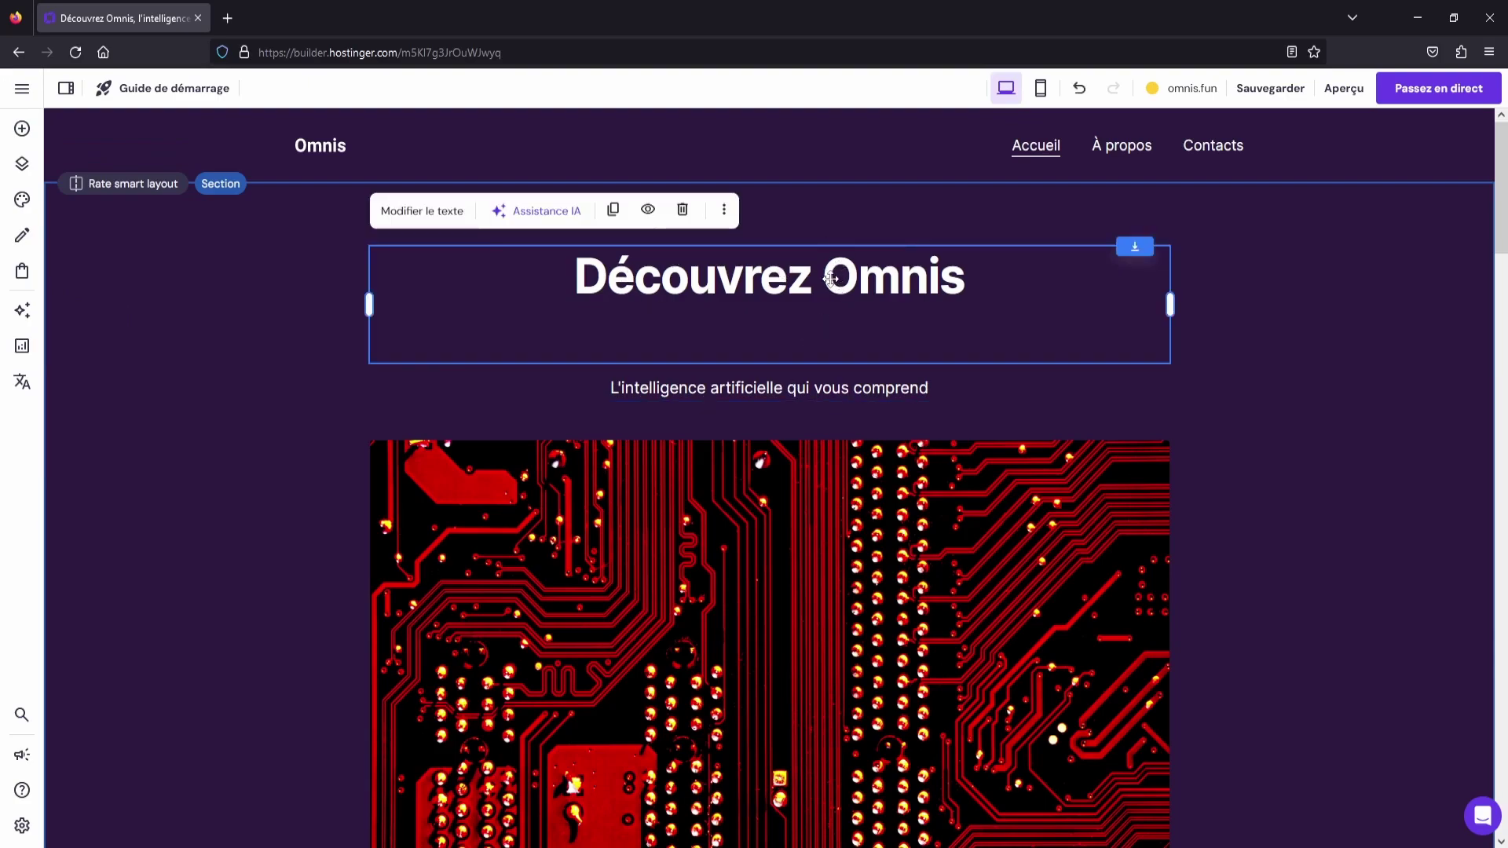
{"action": "left_click", "coordinate": [826, 269]}
{"action": "key", "text": "BackSpace"}
{"action": "key", "text": "BackSpace"}
{"action": "key", "text": "BackSpace"}
{"action": "key", "text": "BackSpace"}
{"action": "key", "text": "BackSpace"}
{"action": "key", "text": "BackSpace"}
{"action": "key", "text": "BackSpace"}
{"action": "key", "text": "BackSpace"}
{"action": "key", "text": "BackSpace"}
{"action": "key", "text": "BackSpace"}
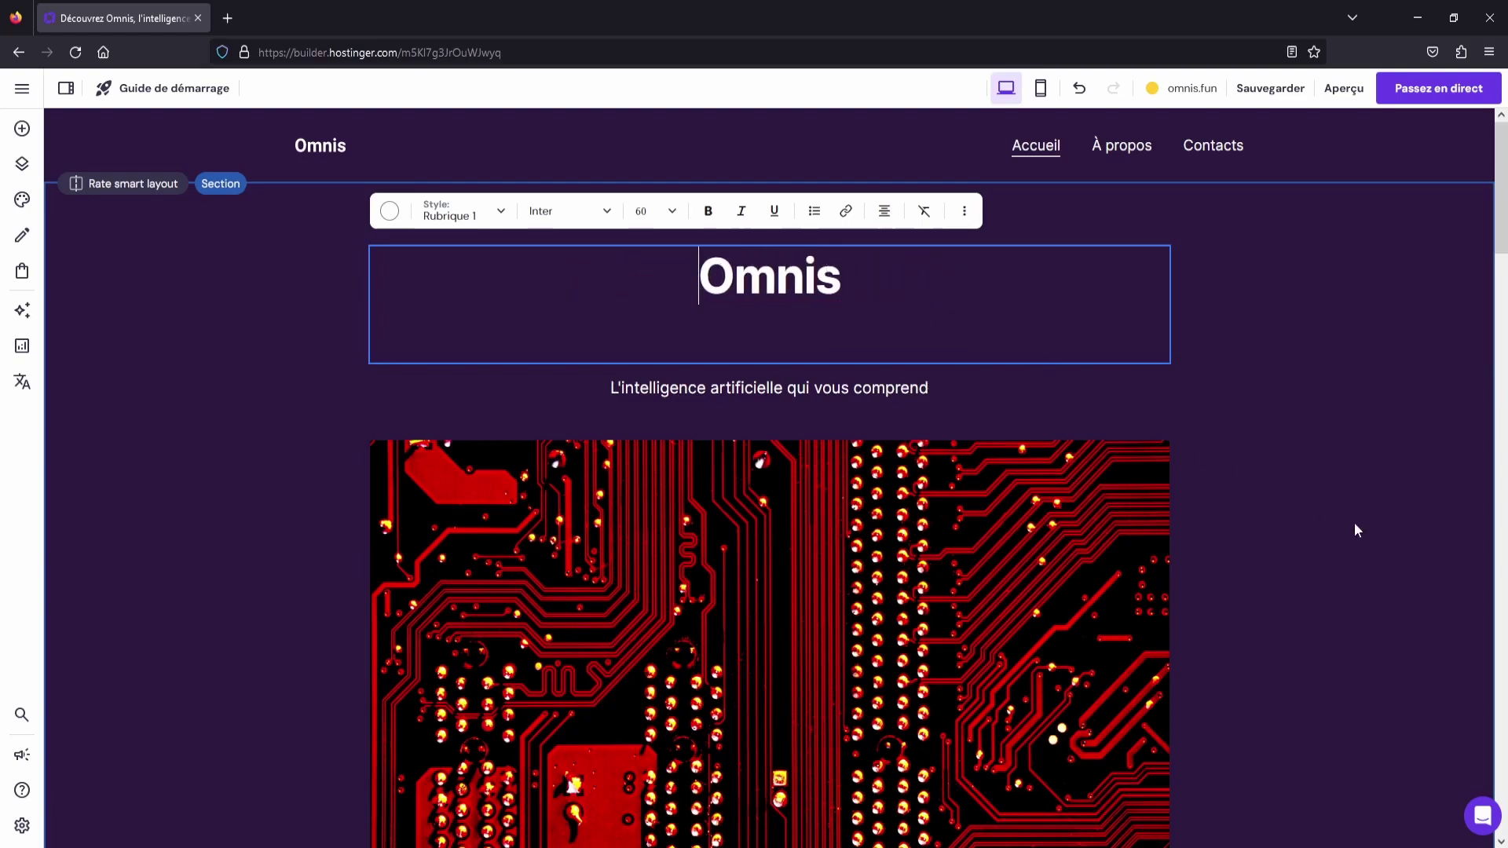
{"action": "key", "text": "Escape"}
Browse the media library and its free images as replacements for the circuit board picture, and close it without choosing one
{"action": "scroll", "coordinate": [1354, 529], "scroll_direction": "down", "scroll_amount": 3}
{"action": "left_click", "coordinate": [774, 429]}
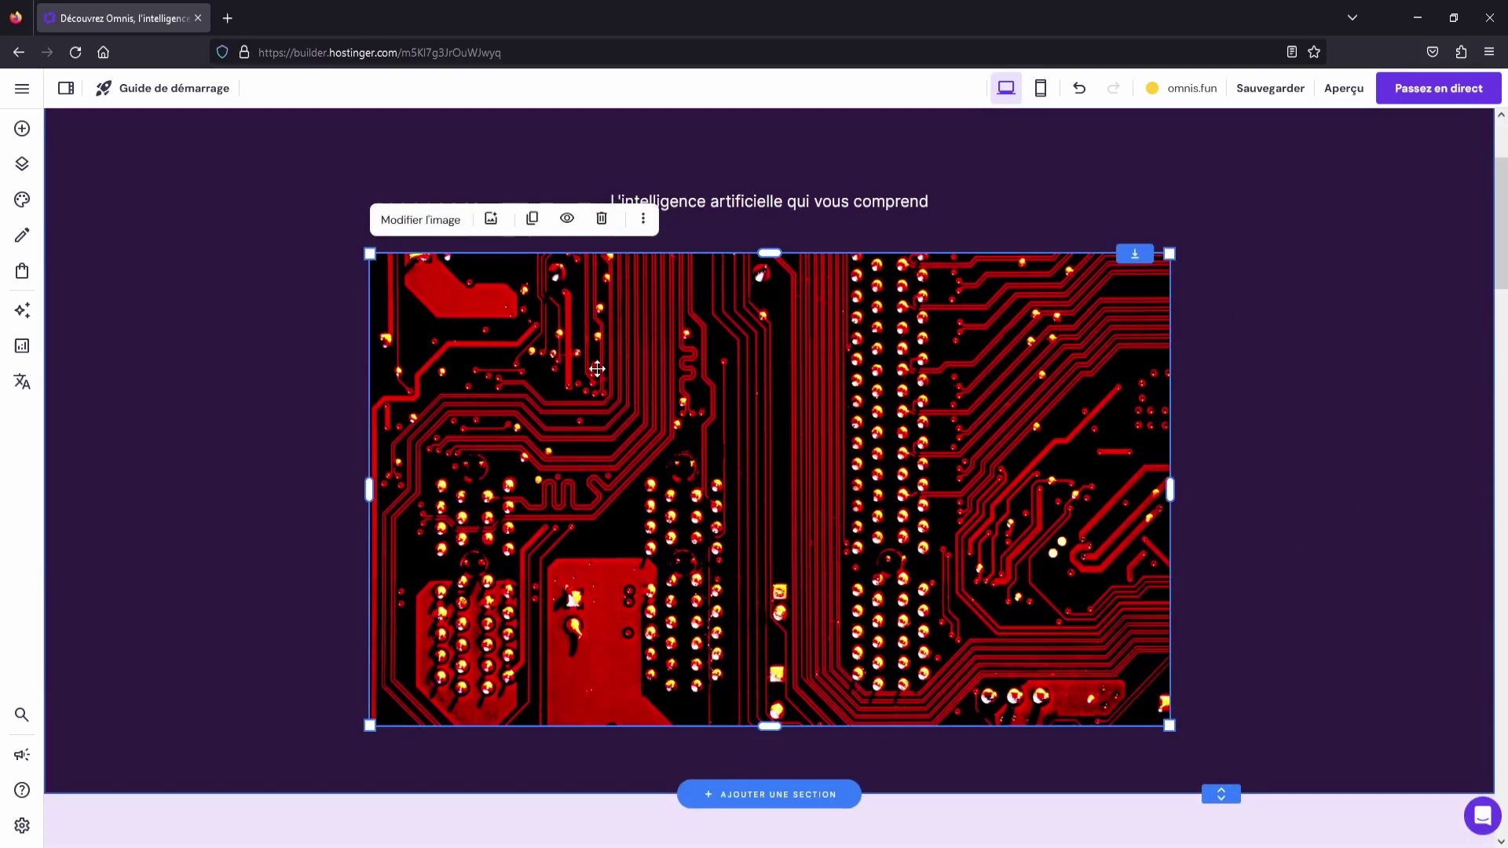
{"action": "left_click", "coordinate": [491, 220]}
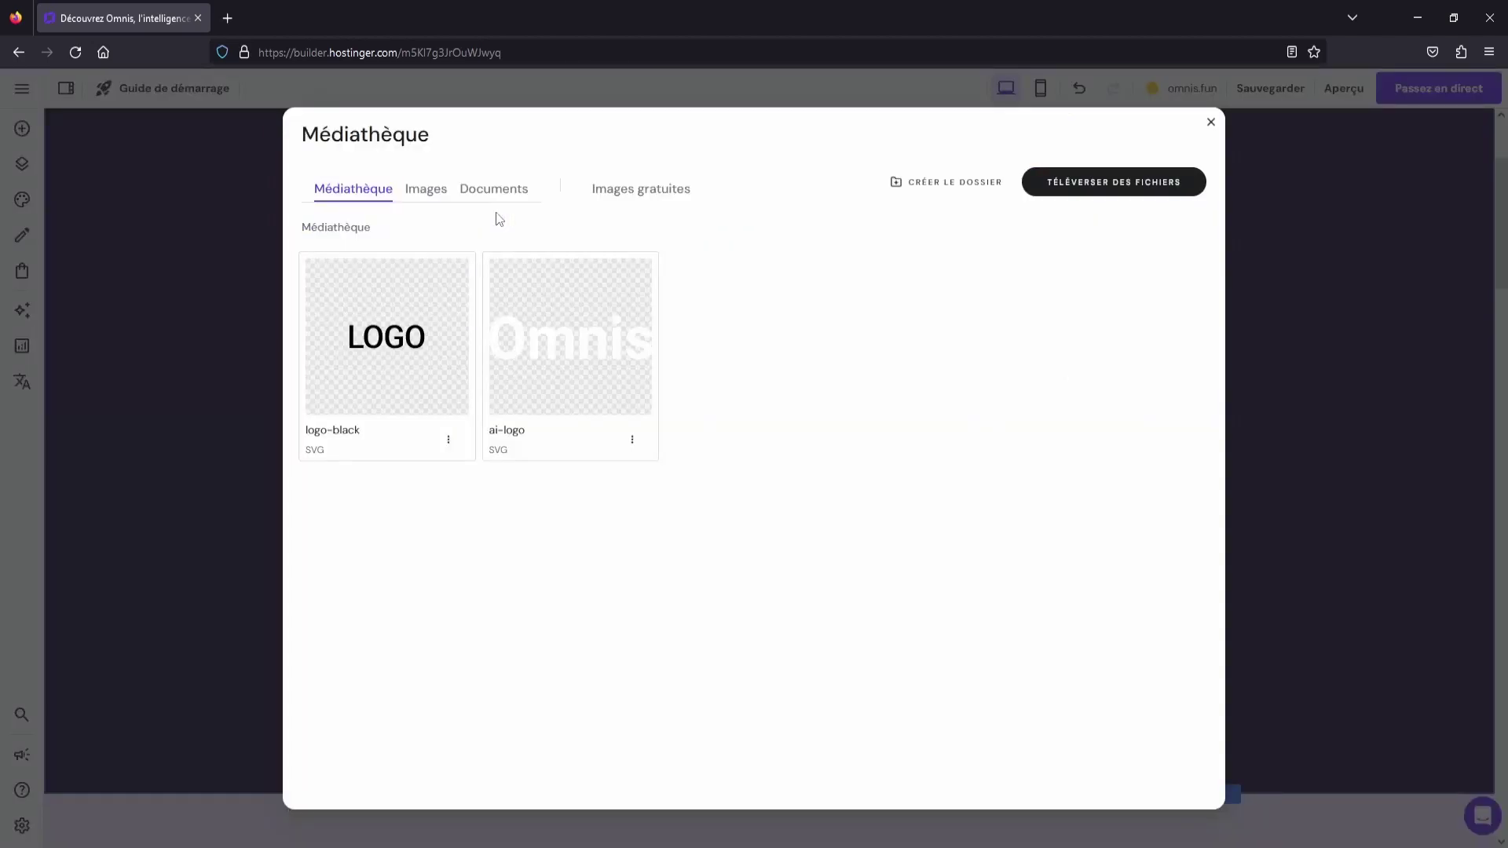
{"action": "left_click", "coordinate": [429, 193]}
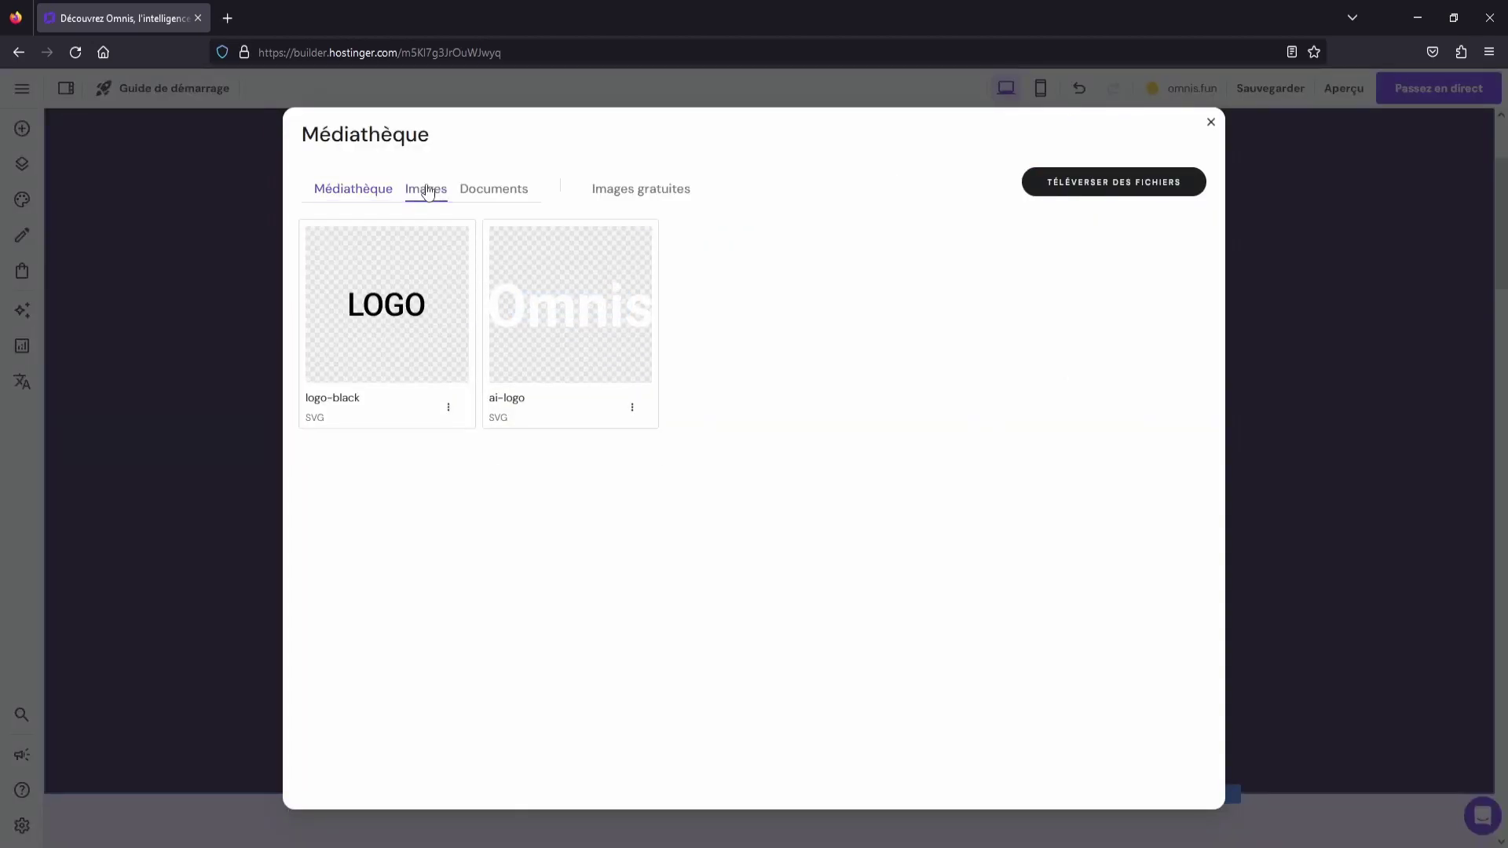
{"action": "left_click", "coordinate": [620, 192]}
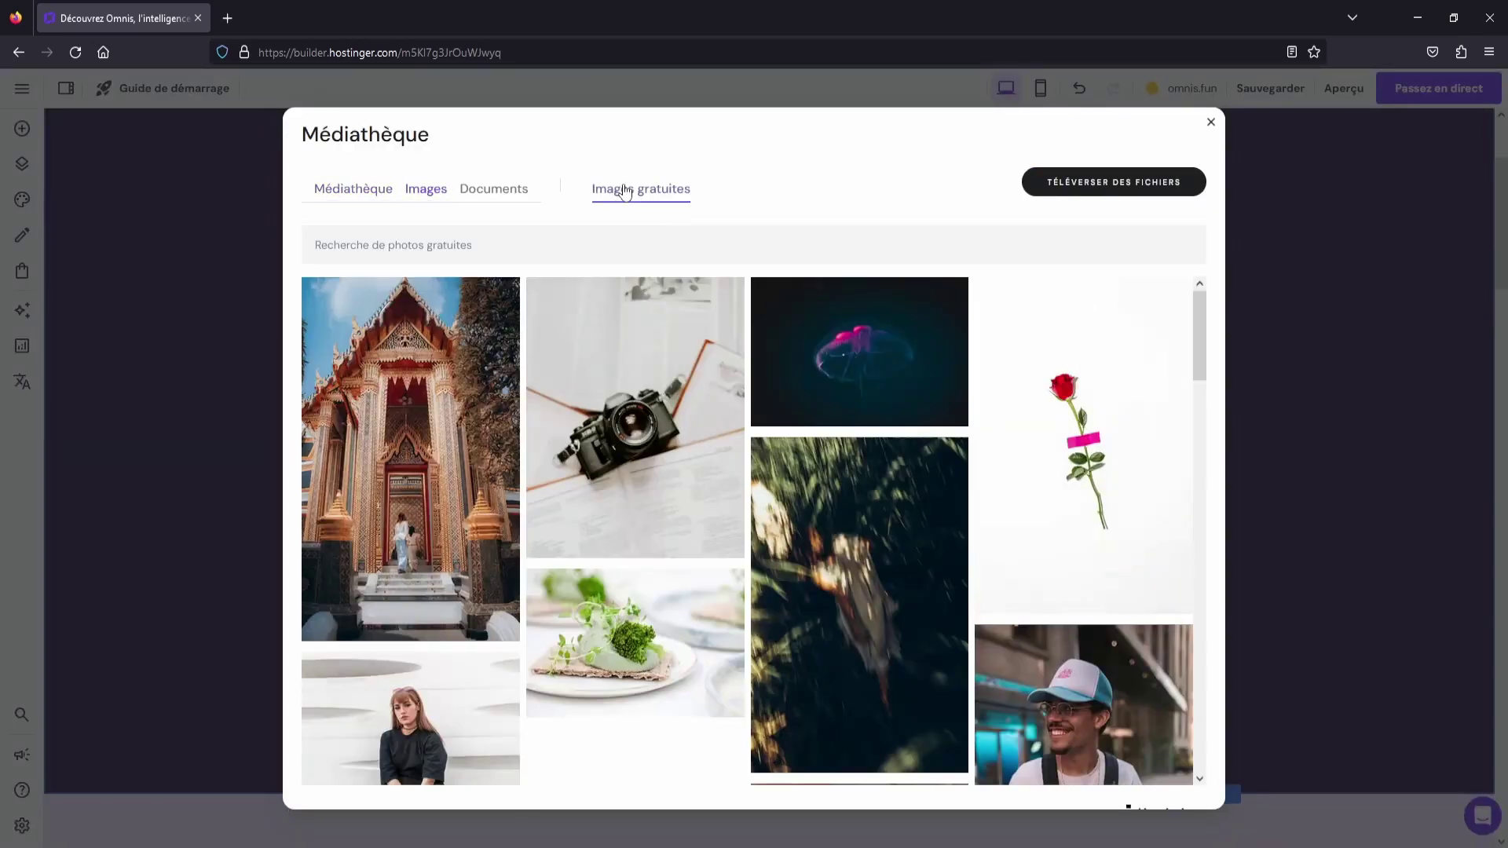
{"action": "scroll", "coordinate": [908, 550], "scroll_direction": "down", "scroll_amount": 5}
{"action": "scroll", "coordinate": [907, 550], "scroll_direction": "down", "scroll_amount": 10}
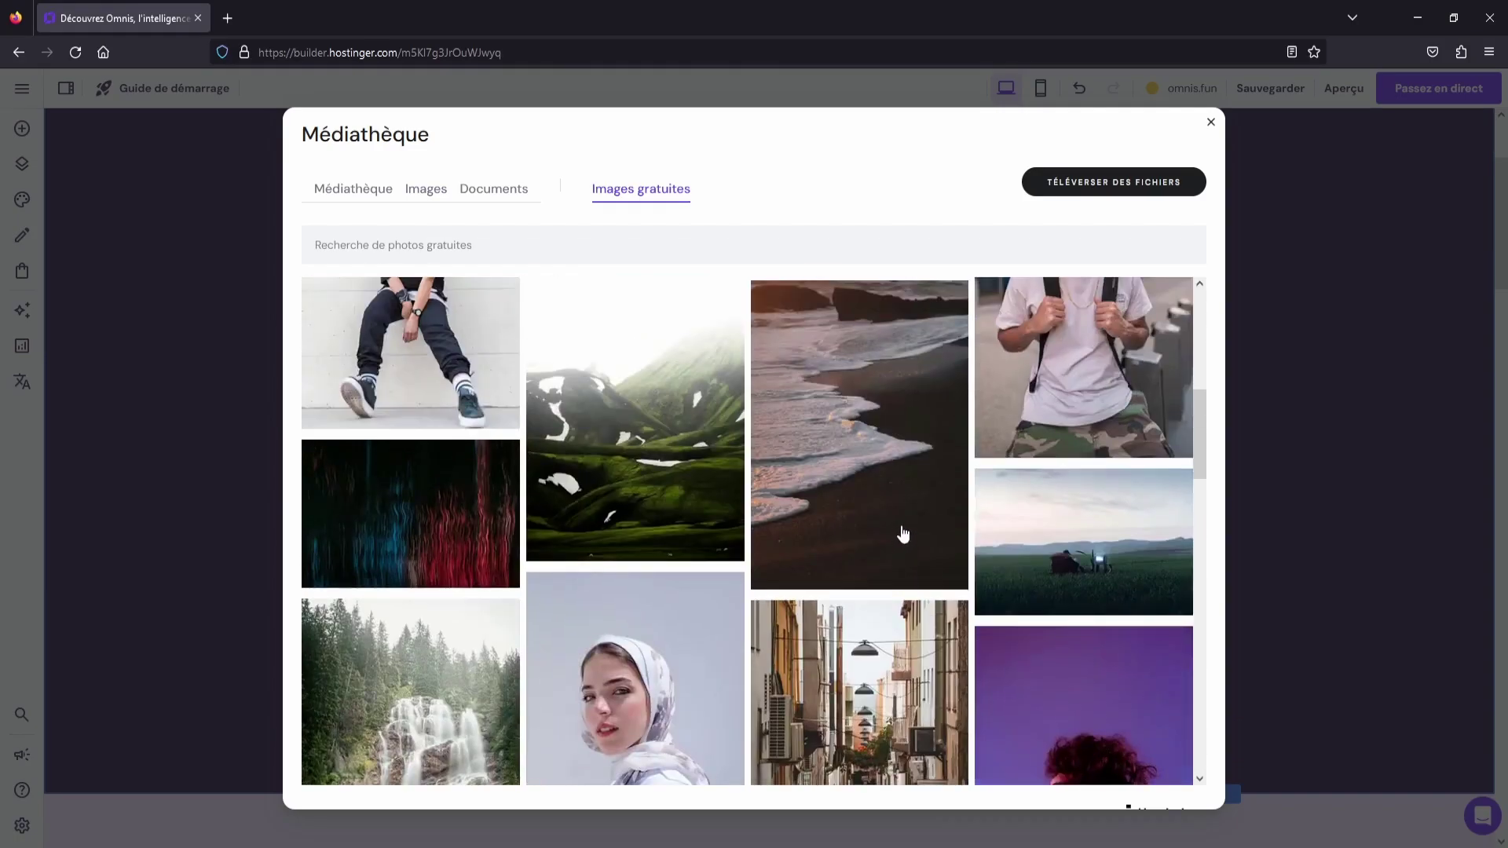
{"action": "left_click", "coordinate": [358, 197]}
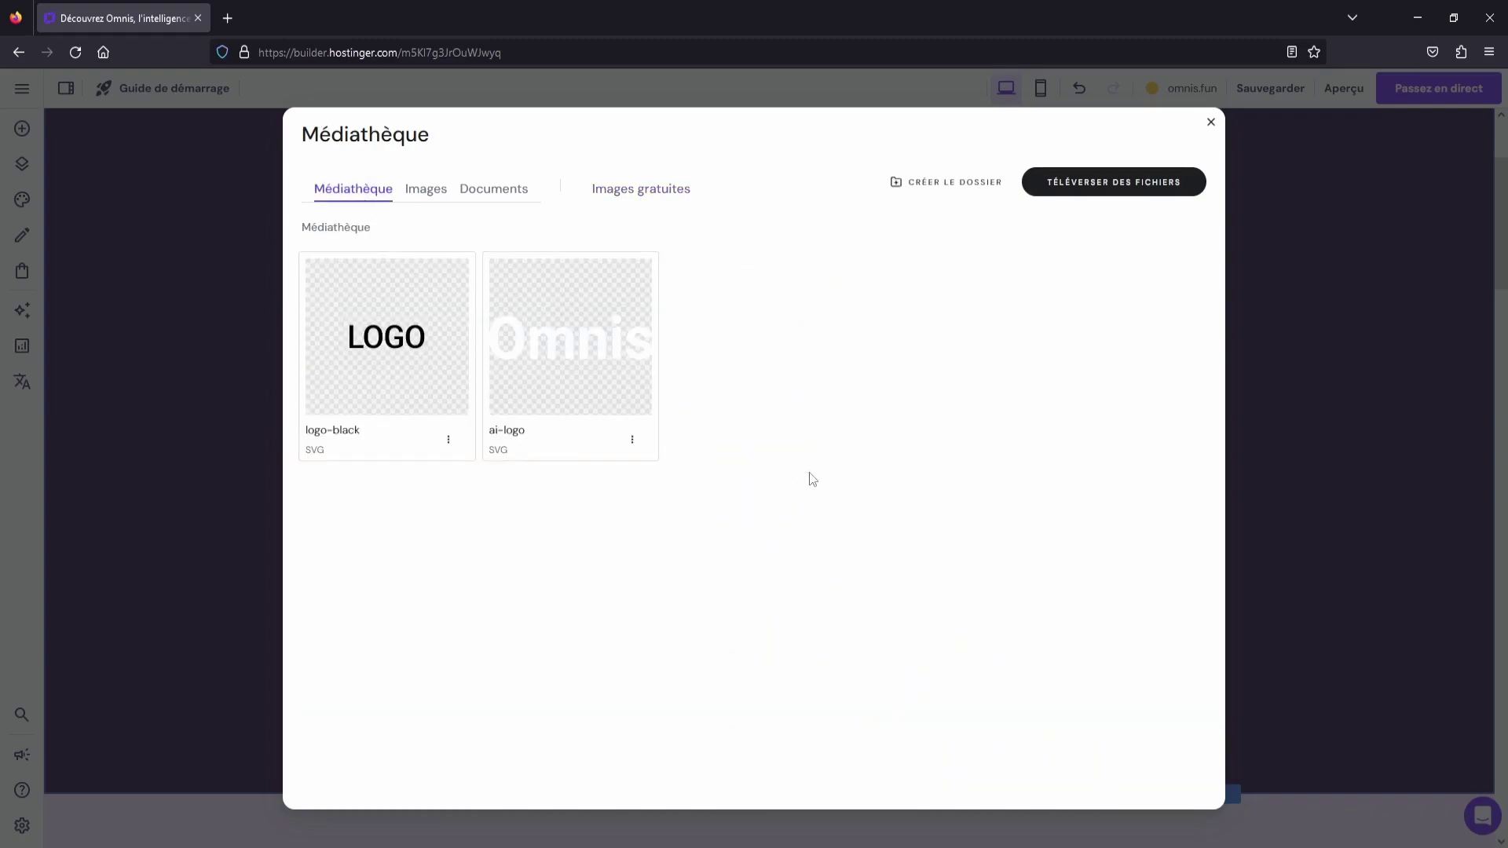
{"action": "left_click", "coordinate": [1210, 126]}
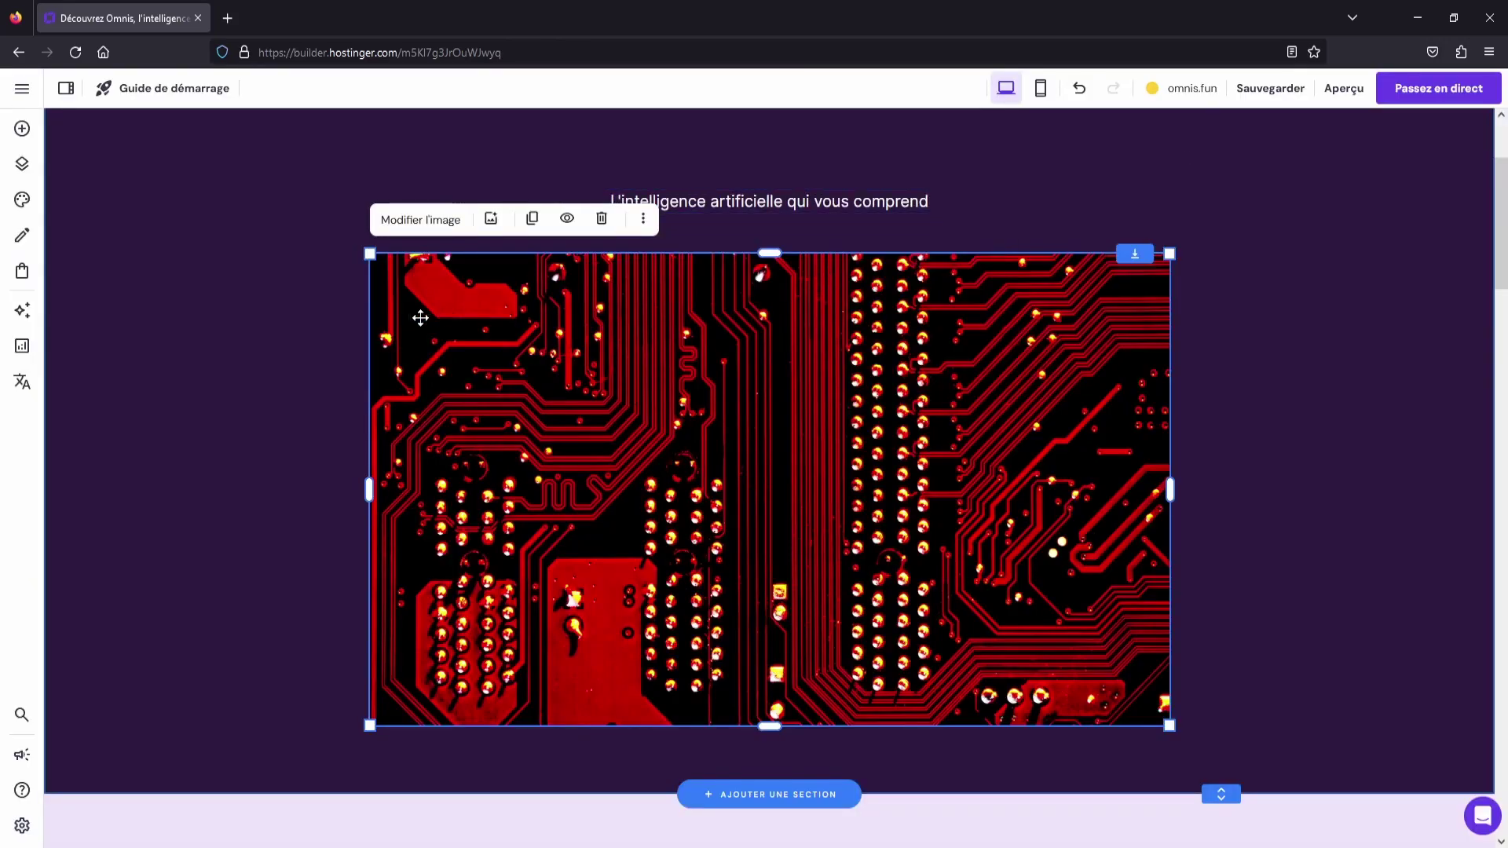
Reorder the site's main navigation so that the À propos page comes after Contacts
{"action": "scroll", "coordinate": [274, 286], "scroll_direction": "down", "scroll_amount": 7}
{"action": "scroll", "coordinate": [458, 429], "scroll_direction": "down", "scroll_amount": 5}
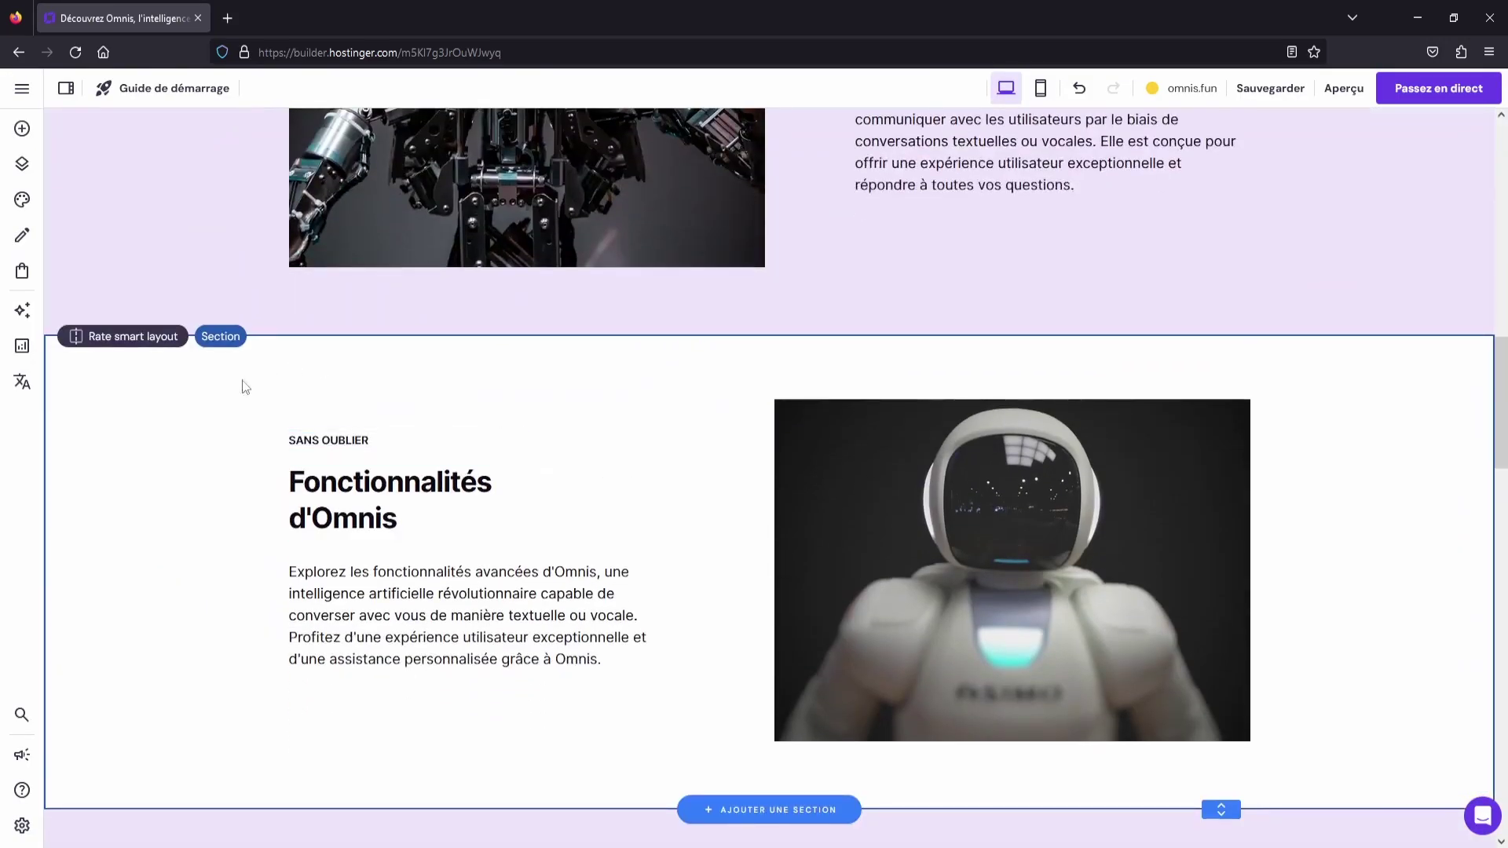
{"action": "scroll", "coordinate": [249, 381], "scroll_direction": "down", "scroll_amount": 5}
{"action": "scroll", "coordinate": [754, 471], "scroll_direction": "up", "scroll_amount": 15}
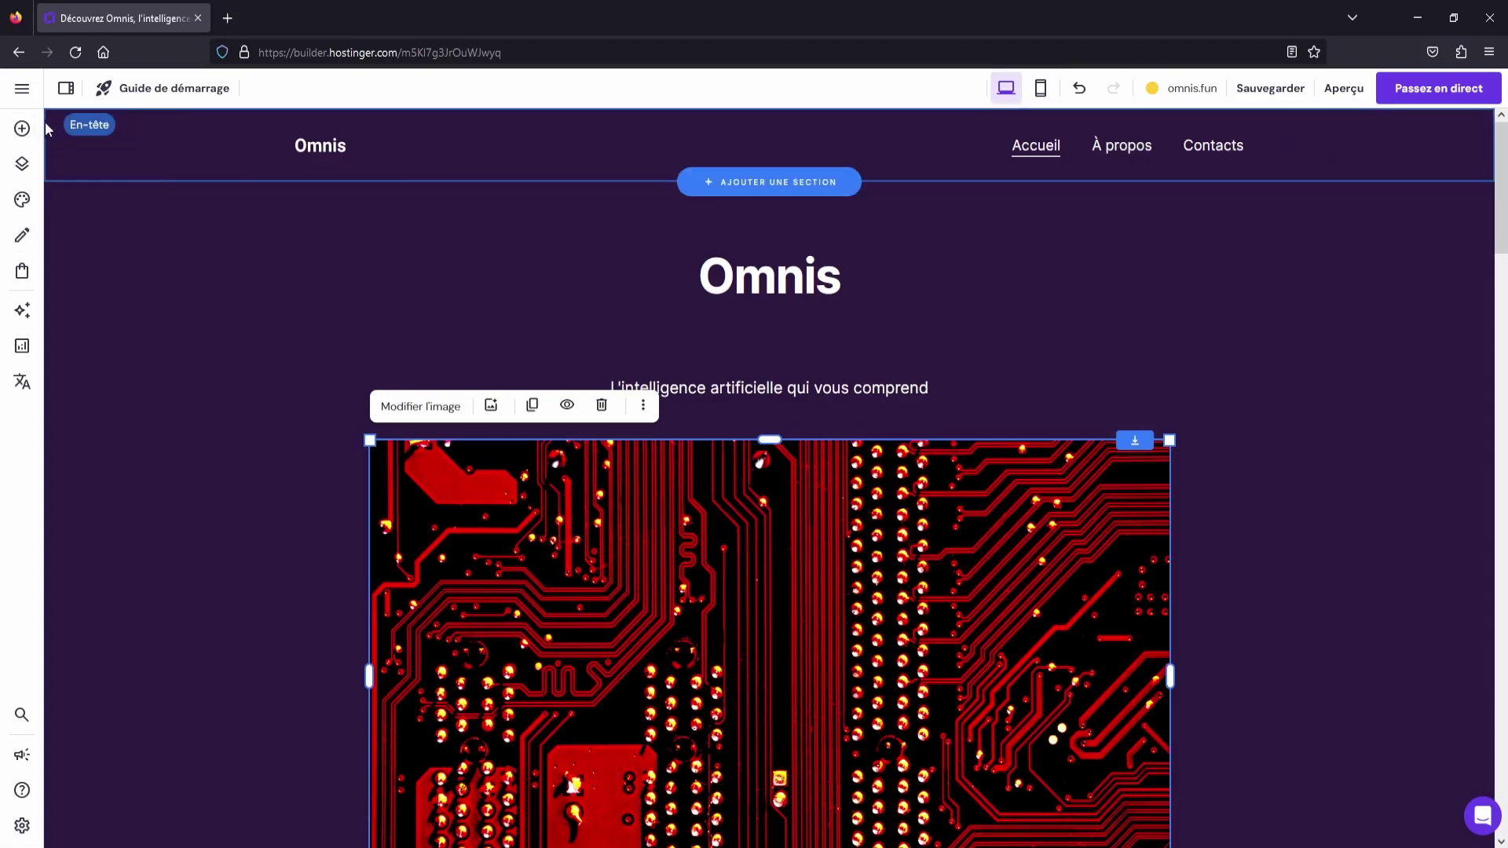
{"action": "left_click", "coordinate": [21, 166]}
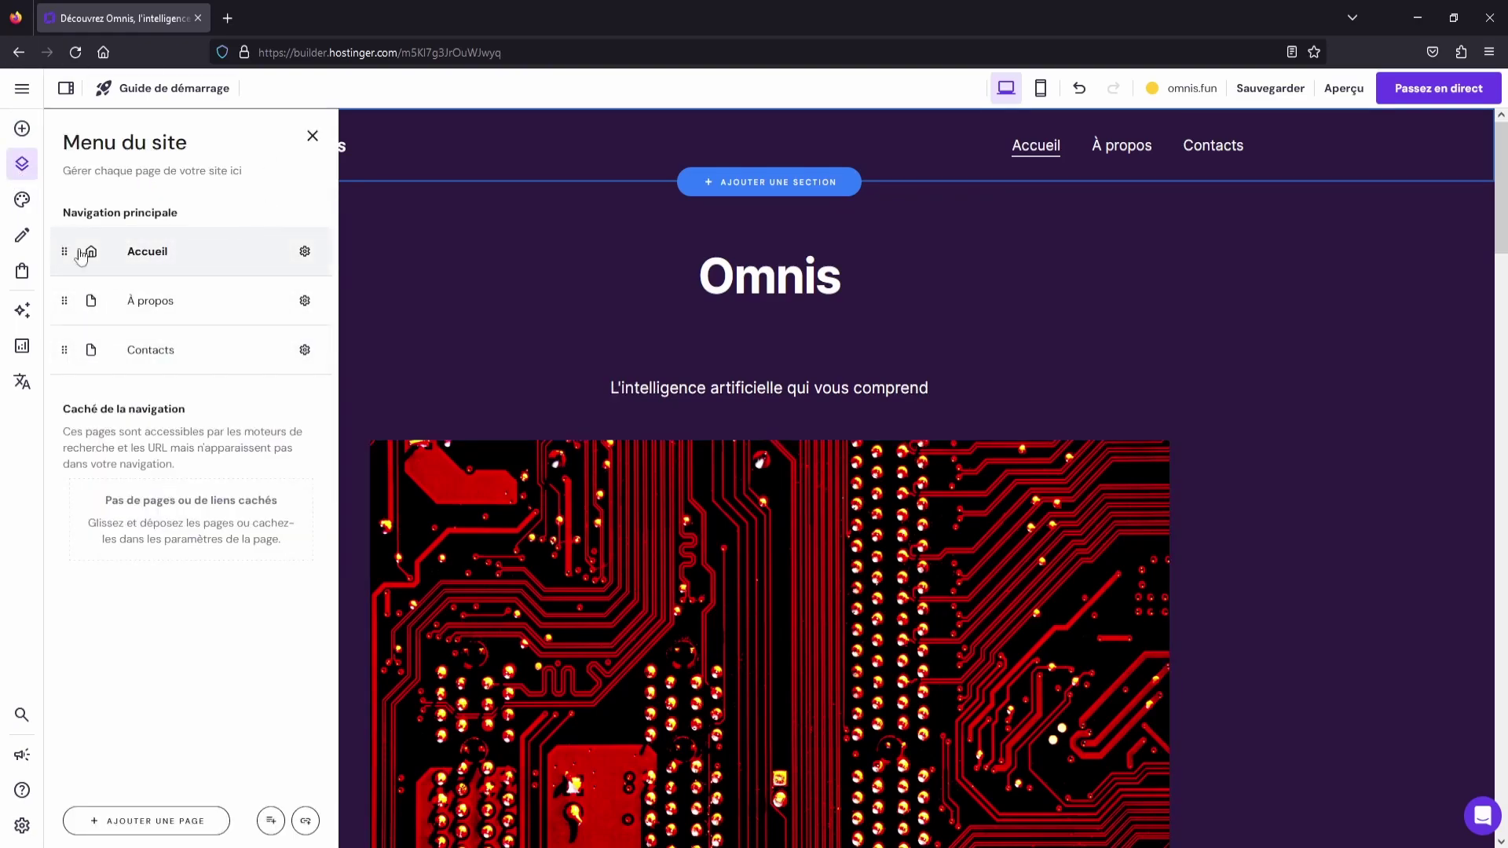
{"action": "left_click_drag", "start_coordinate": [63, 304], "coordinate": [69, 352]}
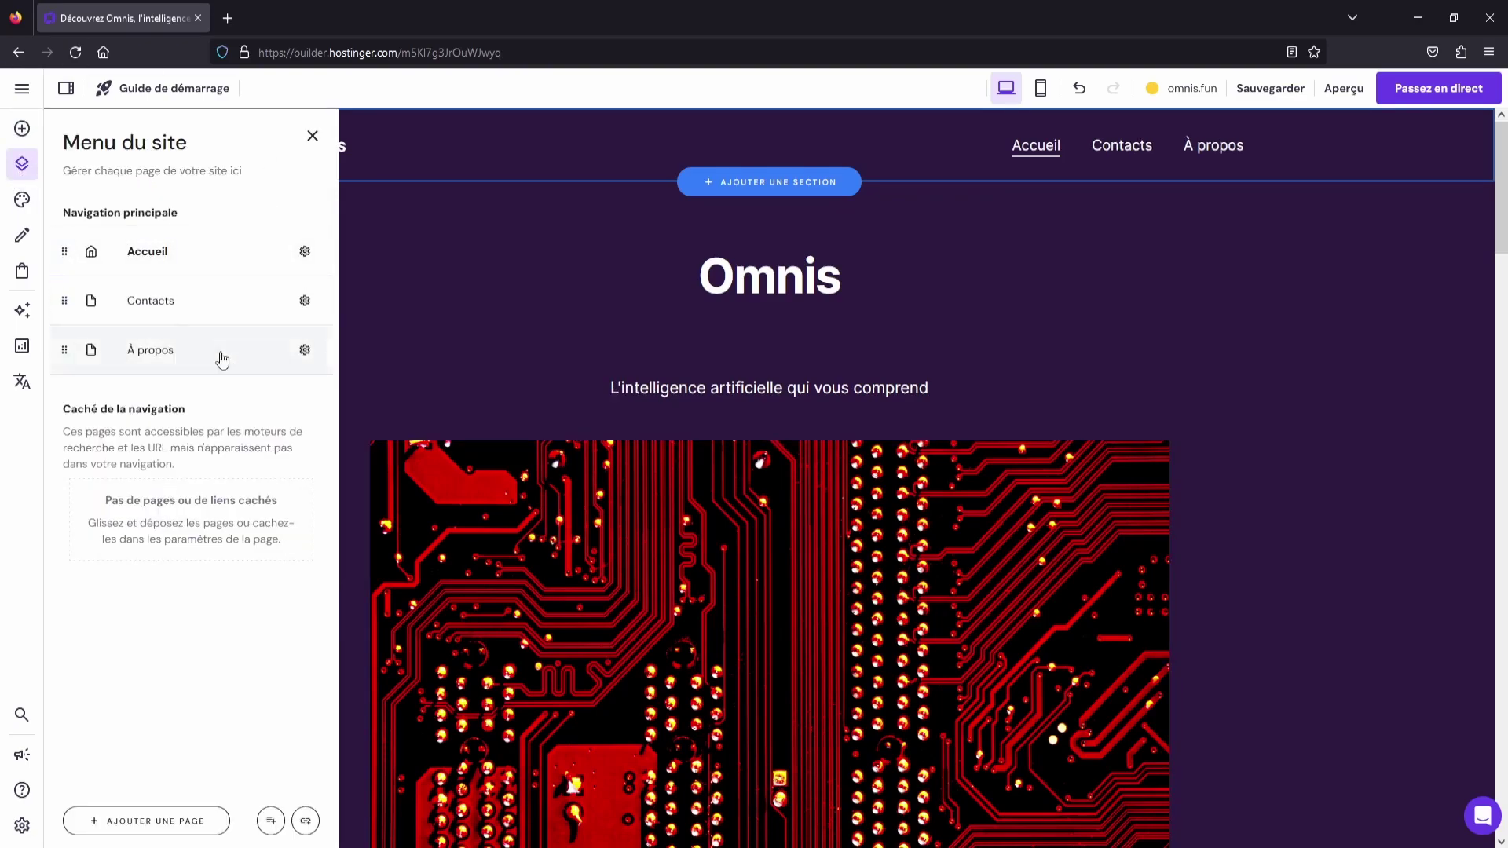
Rename the Contacts page to "Nous contacter" in its page settings and save the change
{"action": "left_click", "coordinate": [149, 318]}
{"action": "scroll", "coordinate": [881, 246], "scroll_direction": "down", "scroll_amount": 3}
{"action": "scroll", "coordinate": [881, 245], "scroll_direction": "up", "scroll_amount": 2}
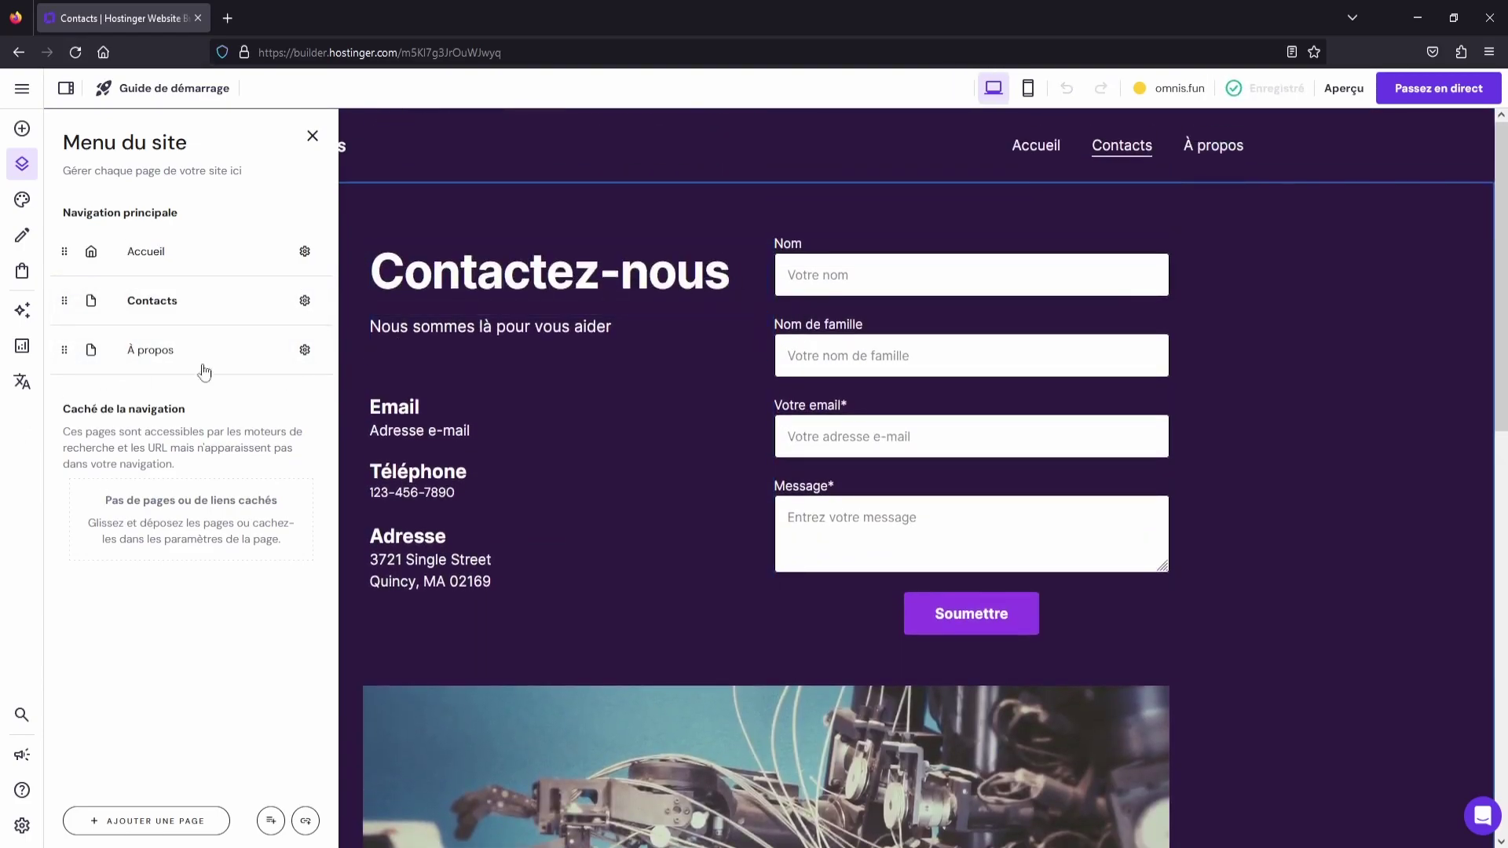
{"action": "right_click", "coordinate": [167, 306]}
{"action": "left_click", "coordinate": [305, 302]}
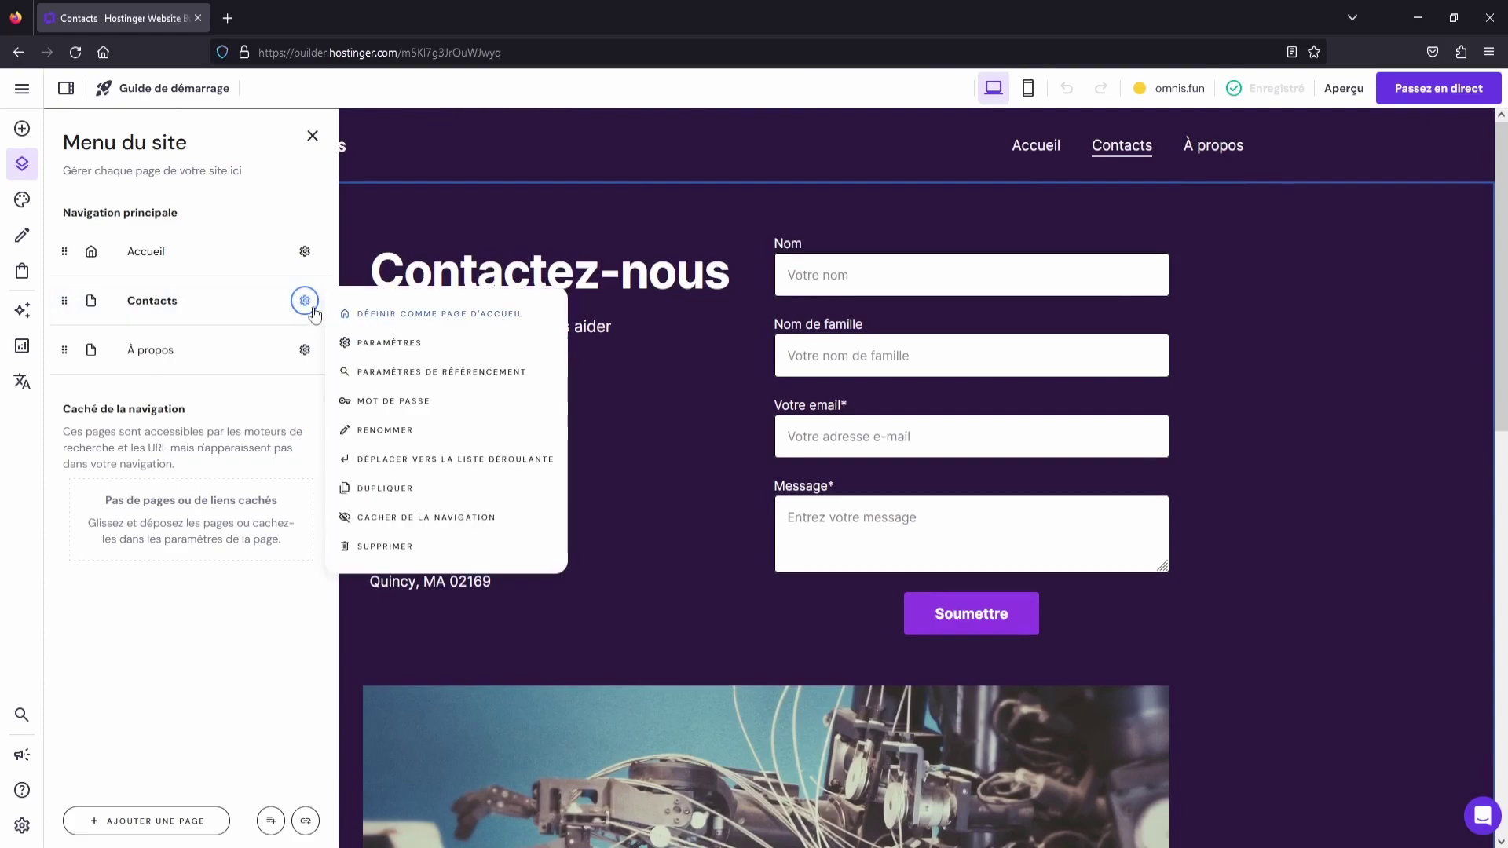
{"action": "left_click", "coordinate": [407, 341]}
{"action": "left_click", "coordinate": [484, 403]}
{"action": "key", "text": "BackSpace"}
{"action": "key", "text": "BackSpace"}
{"action": "key", "text": "BackSpace"}
{"action": "key", "text": "BackSpace"}
{"action": "key", "text": "BackSpace"}
{"action": "key", "text": "BackSpace"}
{"action": "key", "text": "BackSpace"}
{"action": "key", "text": "BackSpace"}
{"action": "type", "text": "Nous contacter"}
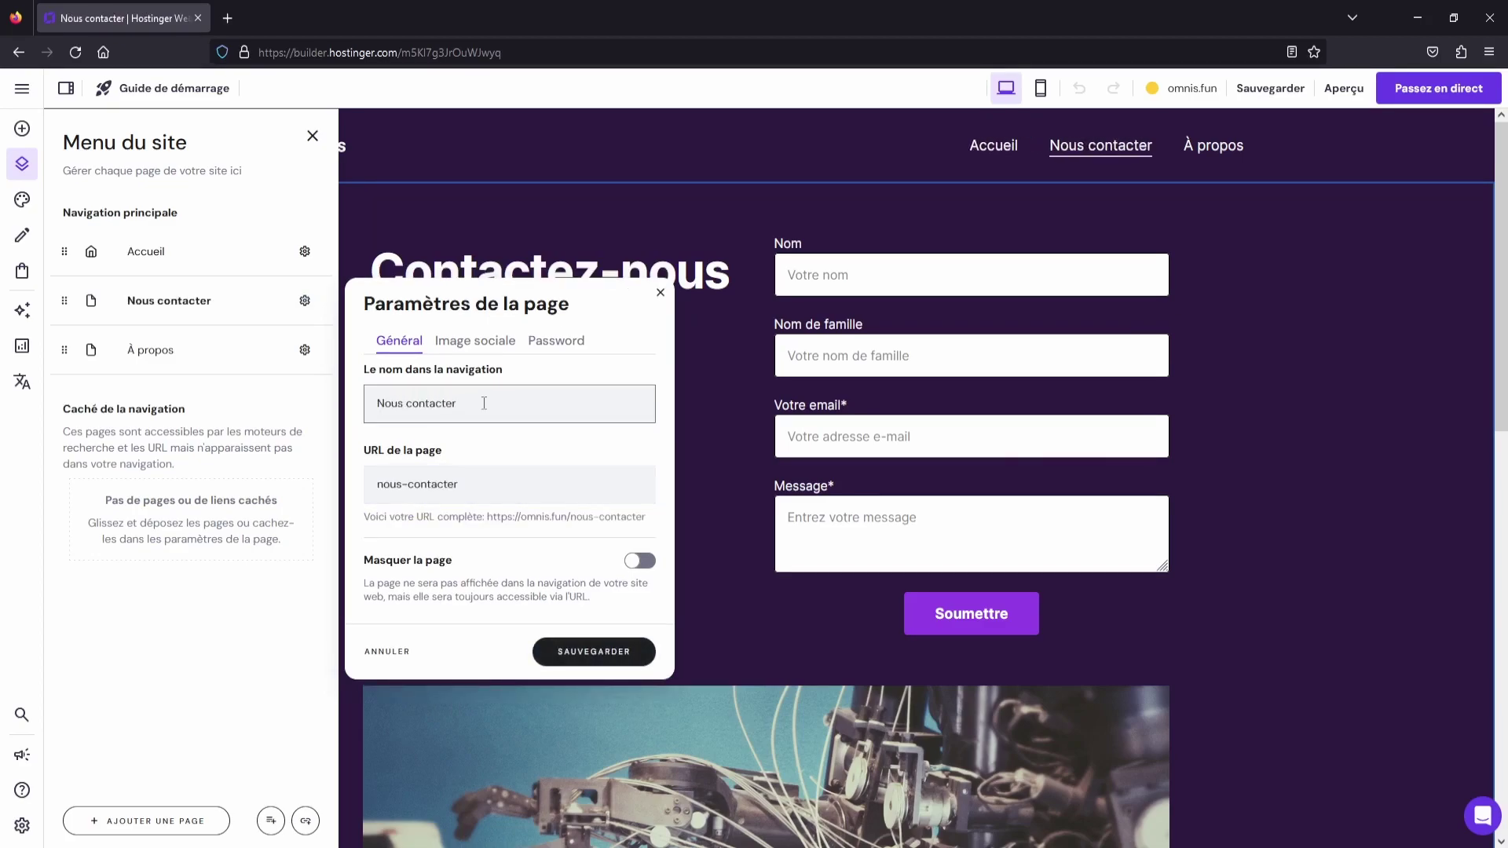
{"action": "left_click_drag", "start_coordinate": [474, 485], "coordinate": [354, 496]}
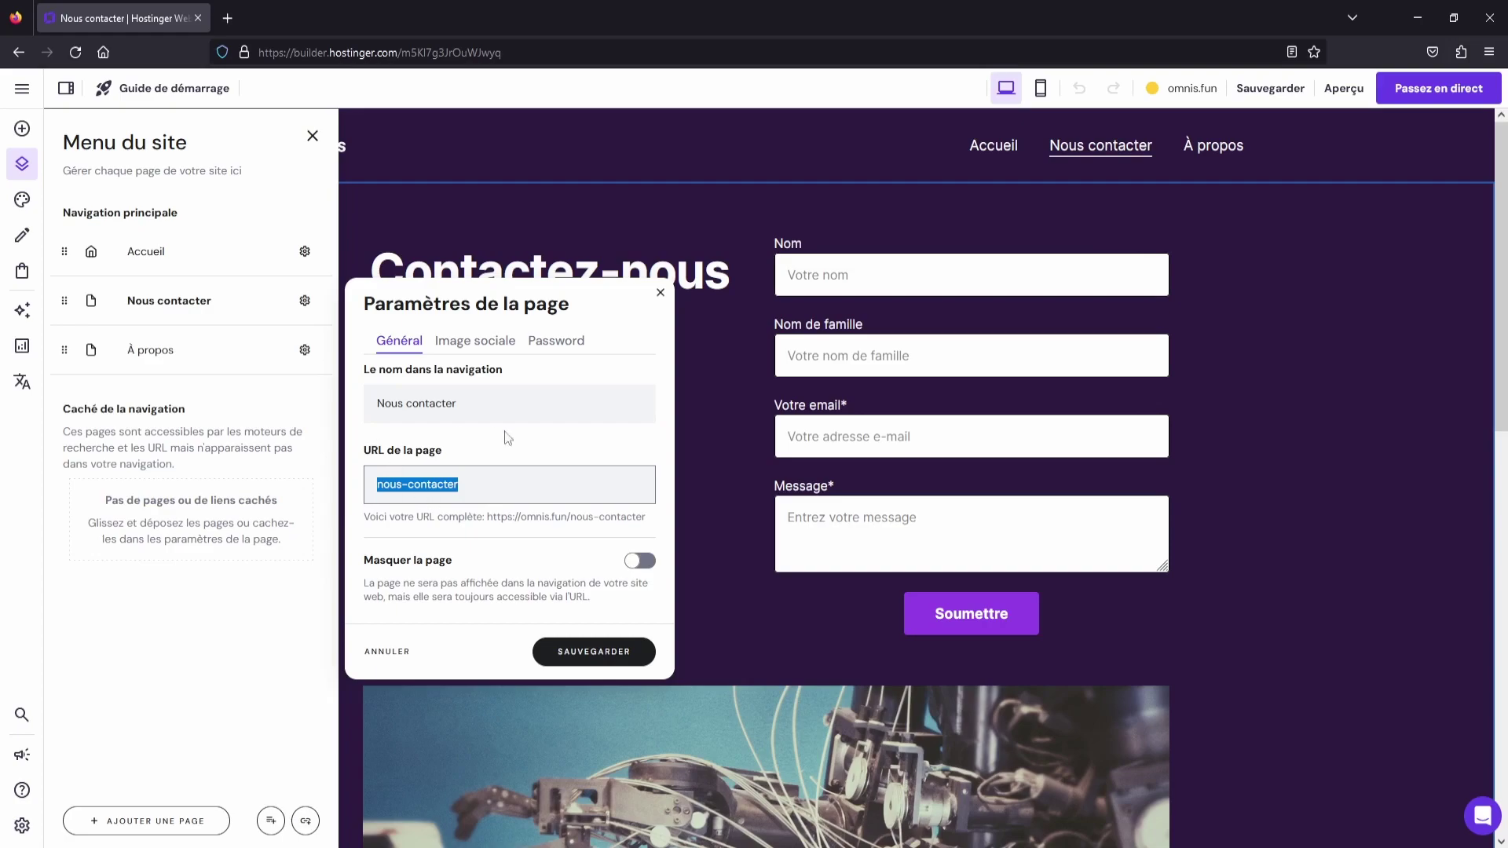
{"action": "left_click", "coordinate": [582, 651]}
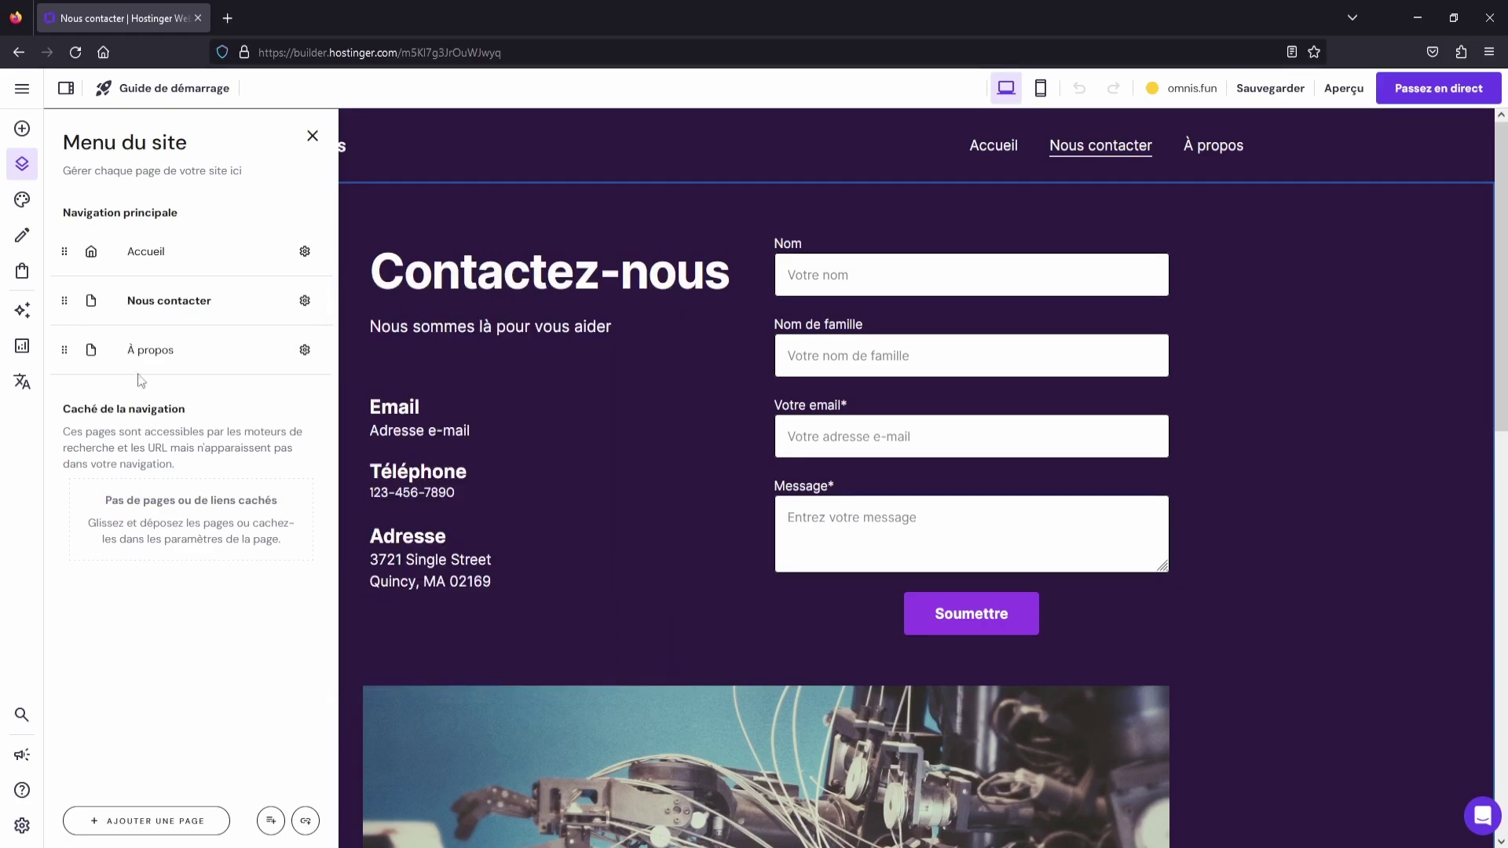
Set the À propos page's URL to "a-propos" in its page settings and save it
{"action": "left_click", "coordinate": [160, 351]}
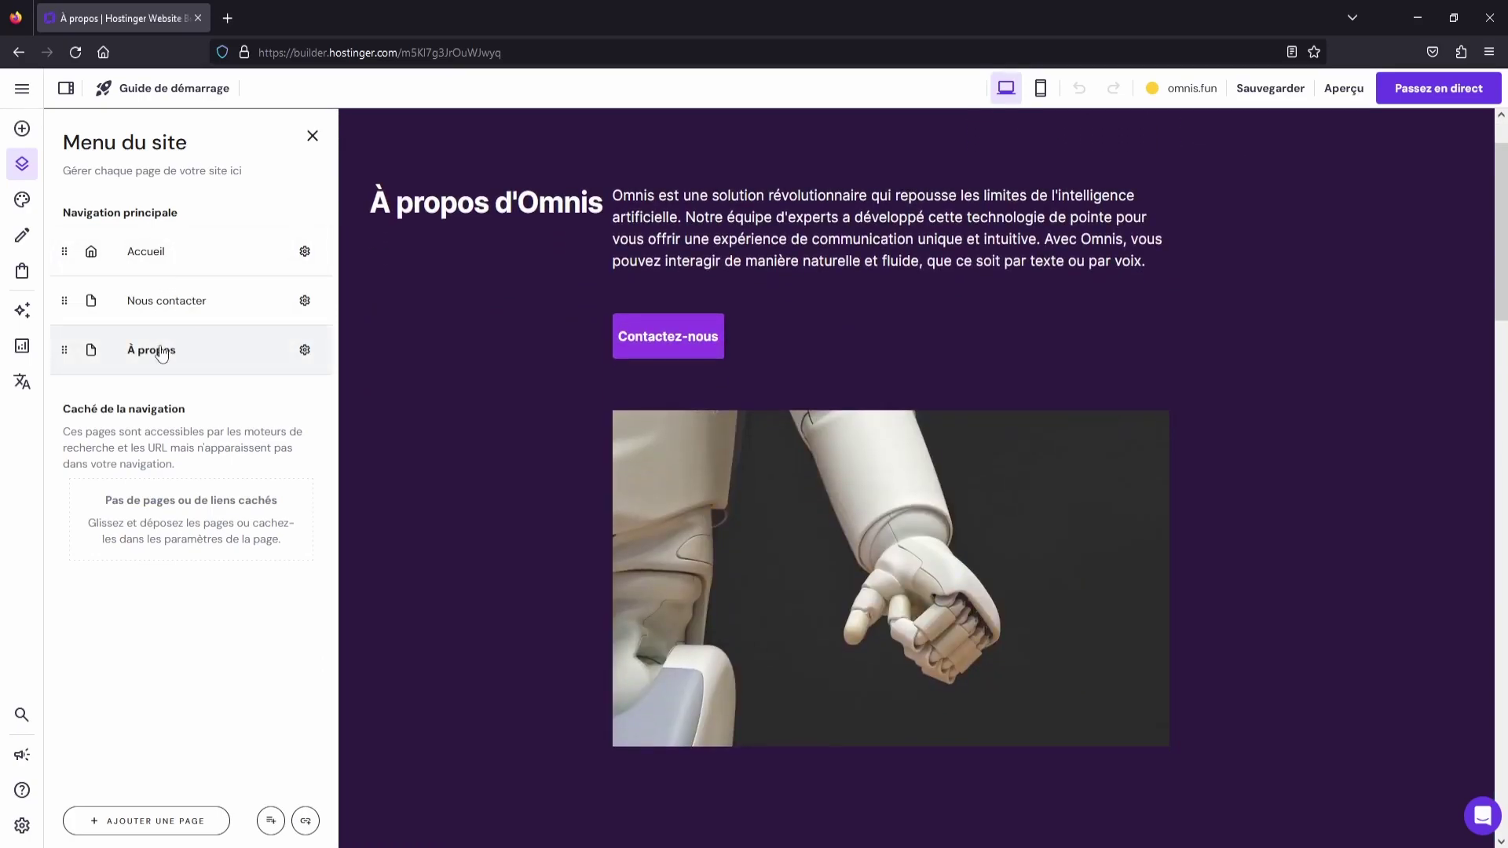
{"action": "left_click", "coordinate": [305, 349]}
{"action": "left_click", "coordinate": [410, 391]}
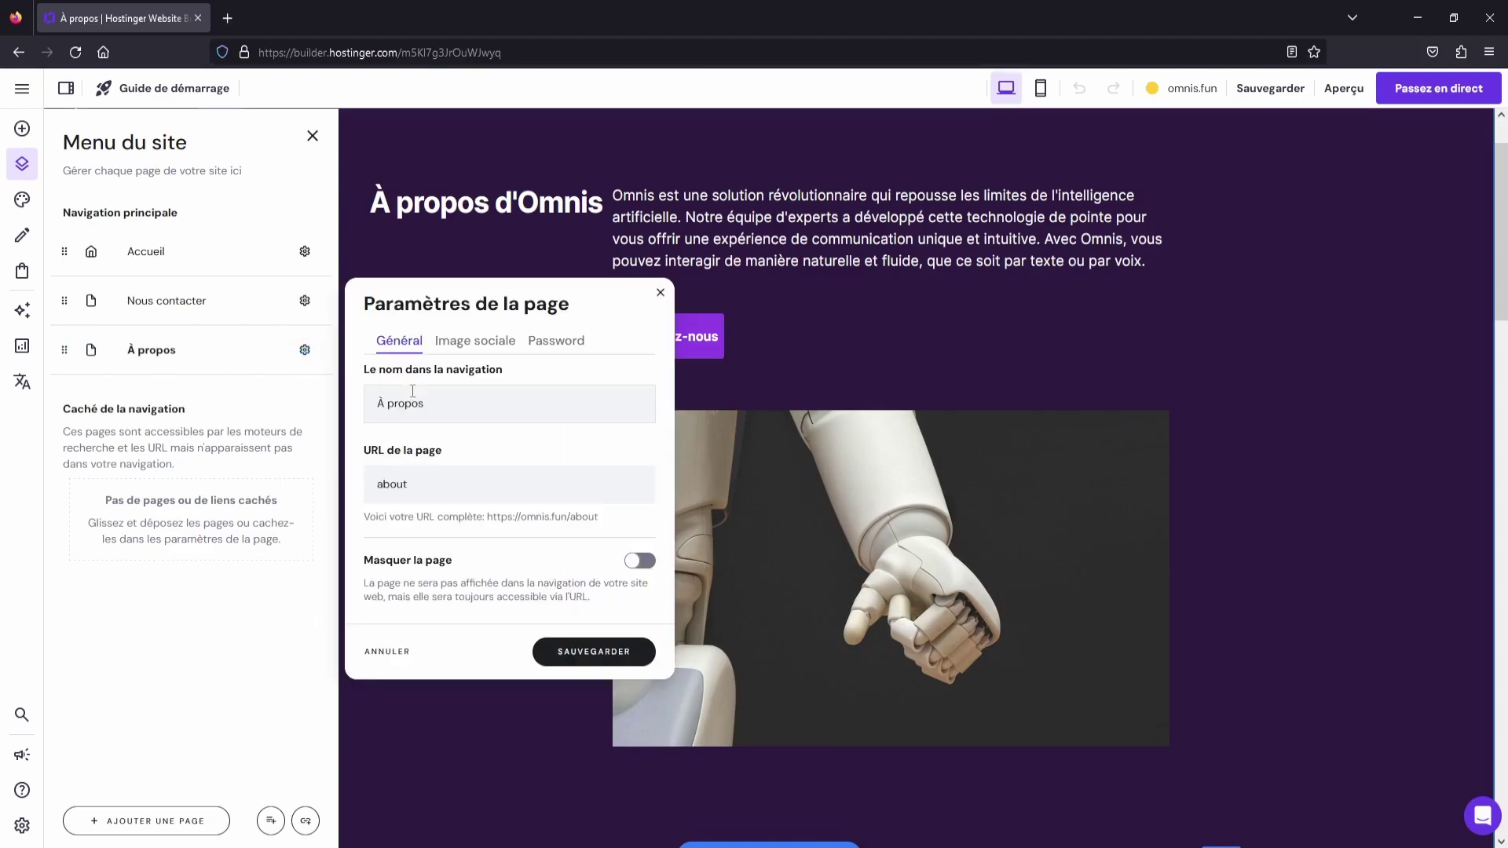
{"action": "left_click", "coordinate": [429, 482]}
{"action": "key", "text": "BackSpace"}
{"action": "key", "text": "BackSpace"}
{"action": "key", "text": "BackSpace"}
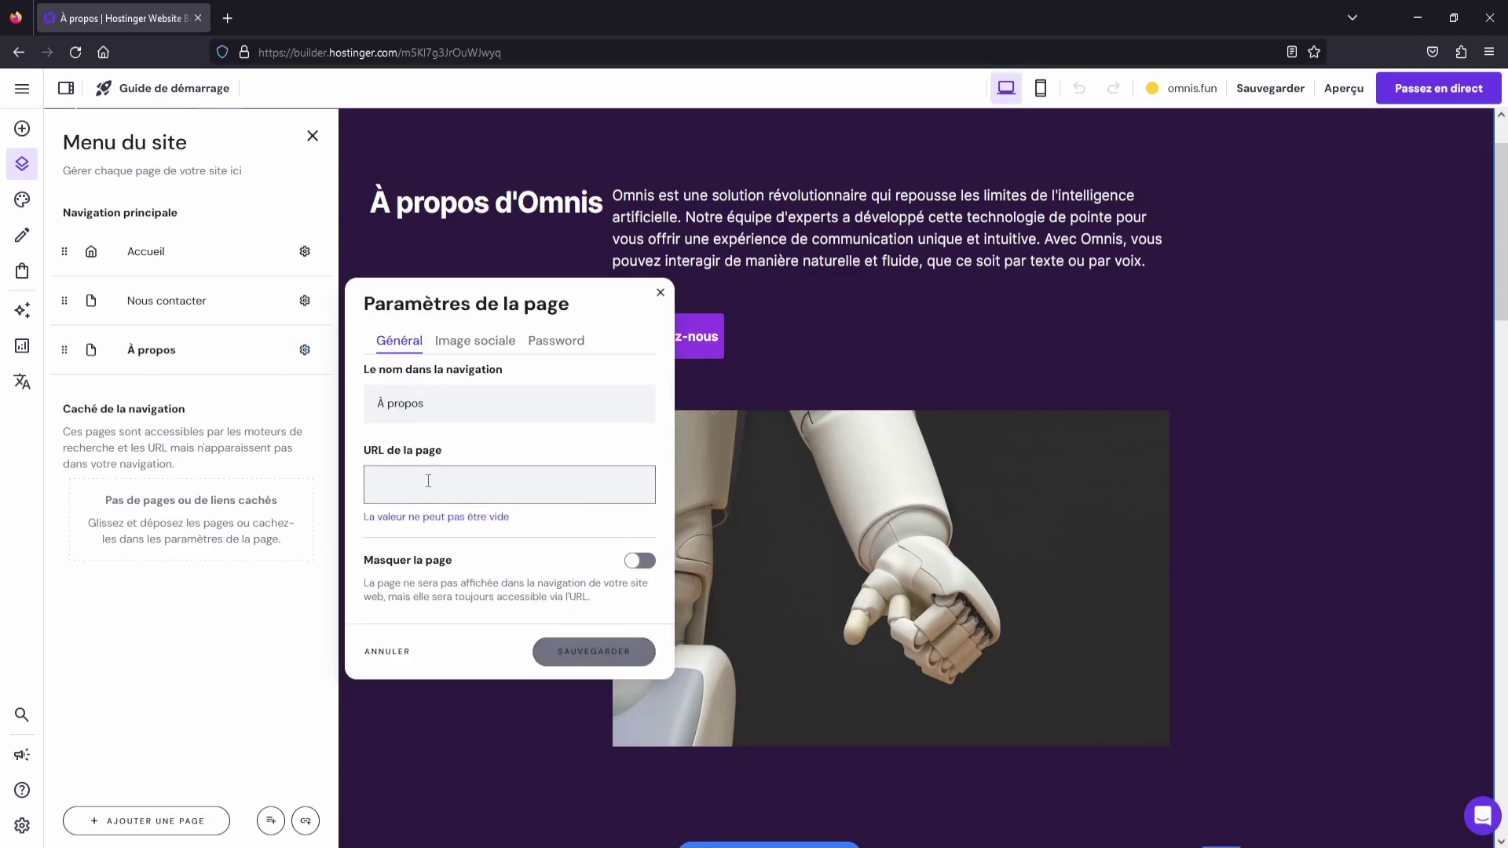
{"action": "type", "text": "a-propos"}
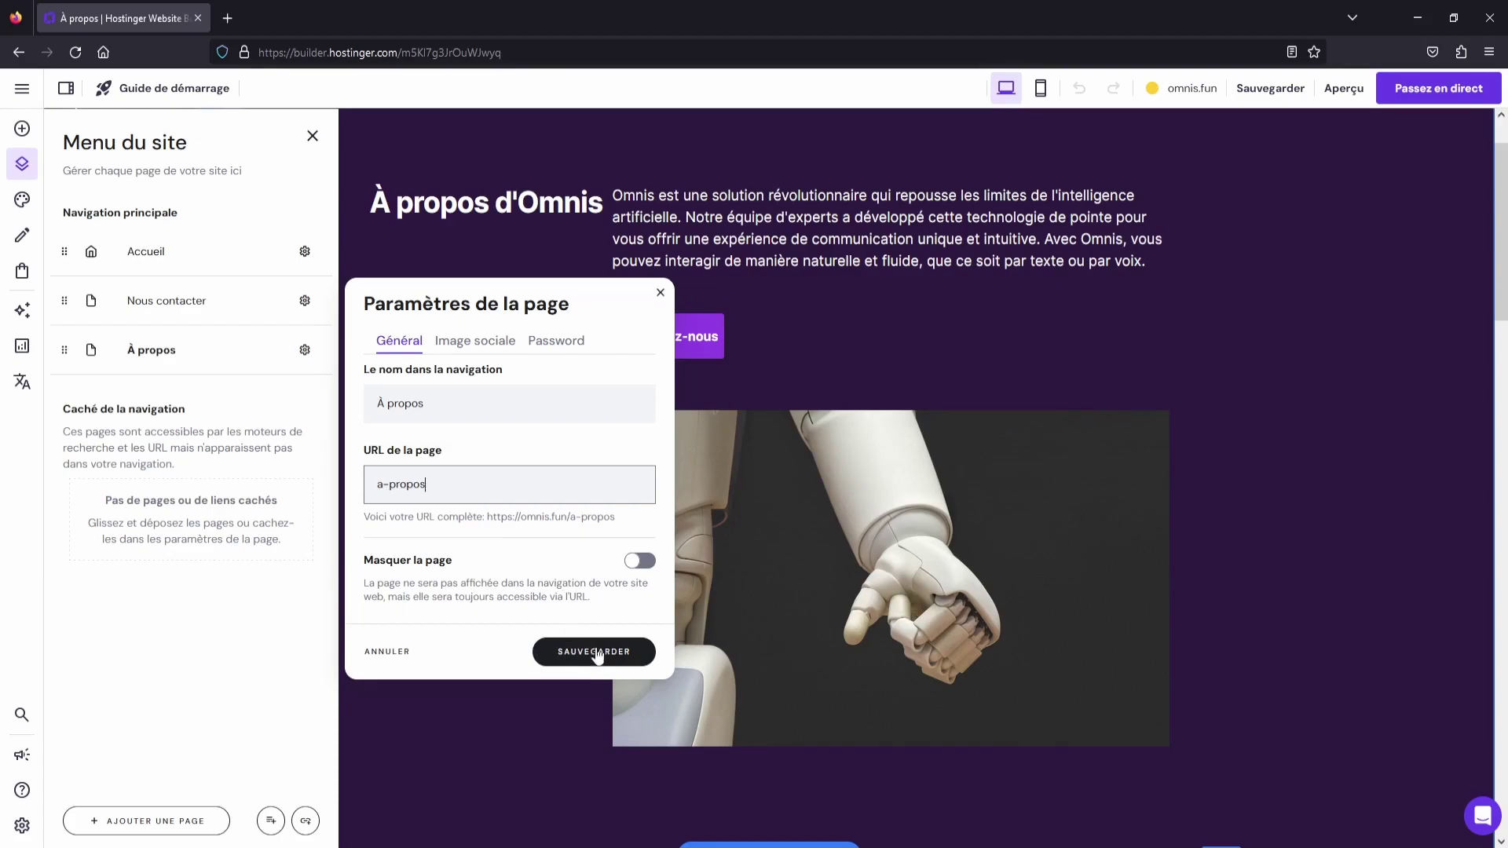
{"action": "left_click", "coordinate": [597, 652]}
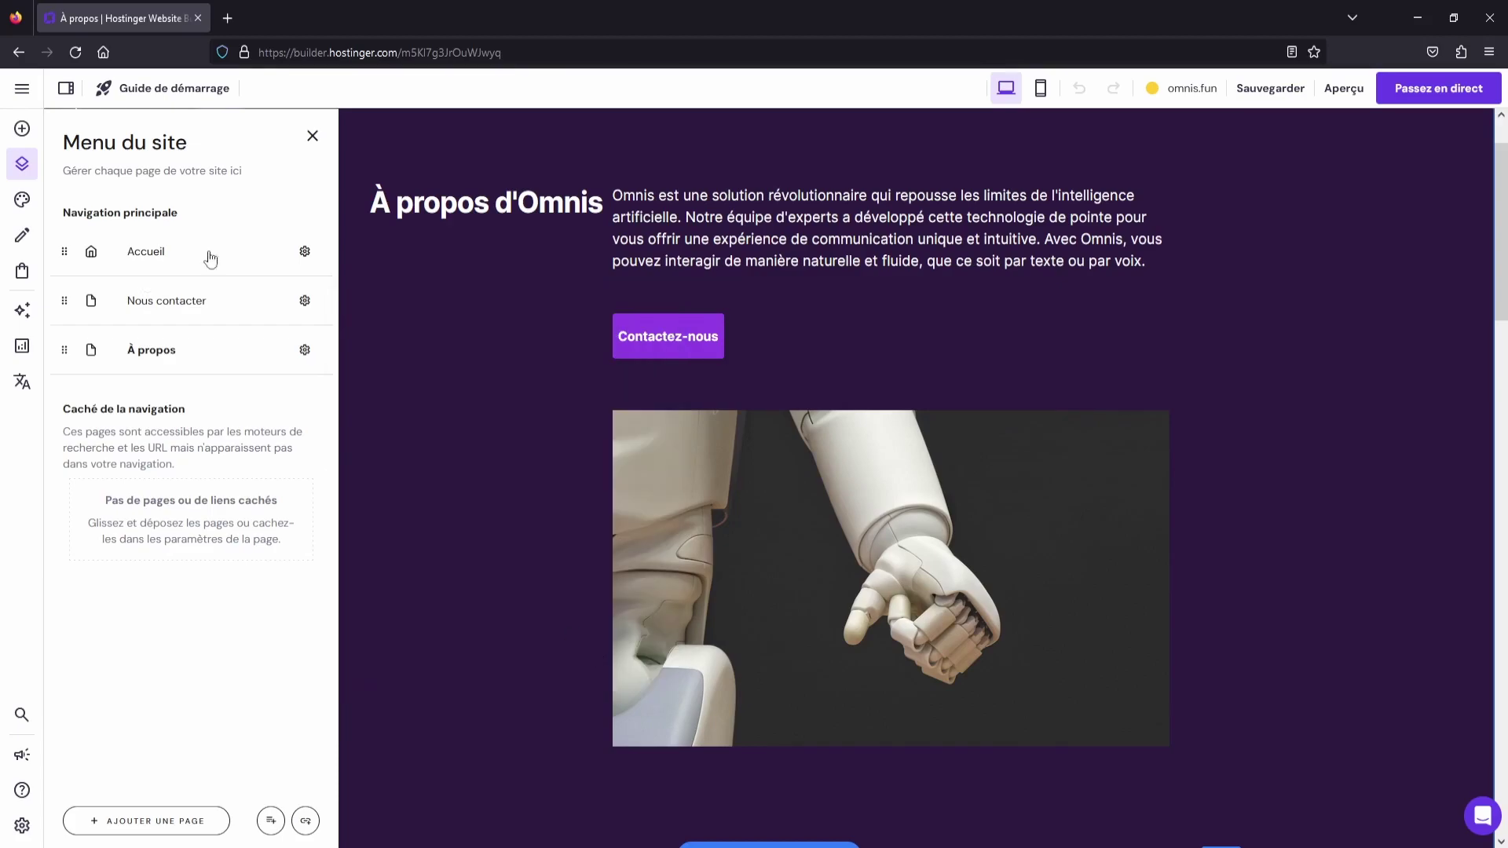
Look through the Accueil page's search engine, general and social image settings, and close them without changing anything
{"action": "left_click", "coordinate": [304, 253]}
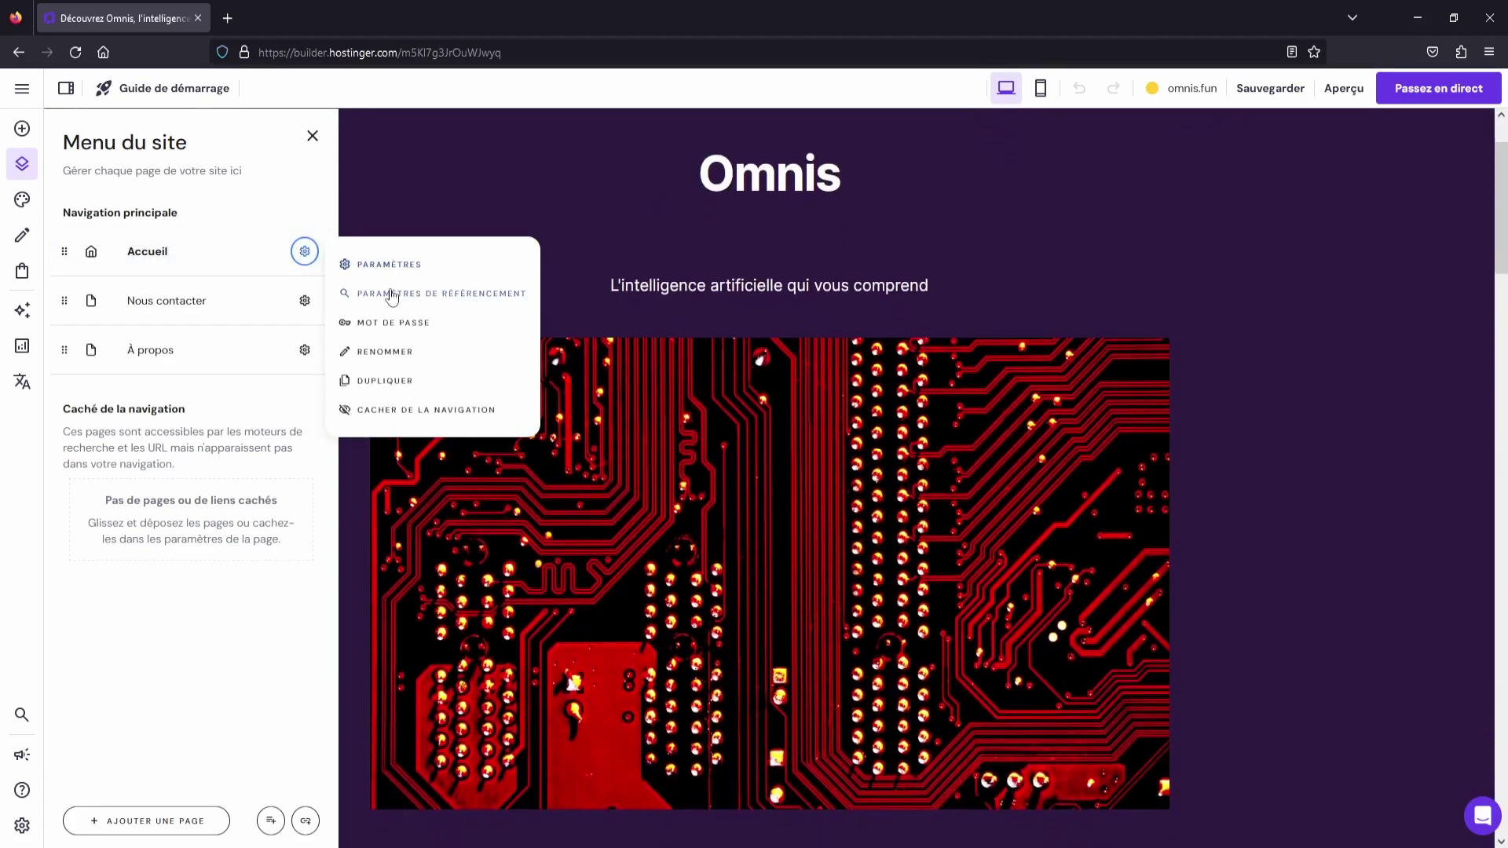
{"action": "left_click", "coordinate": [388, 292]}
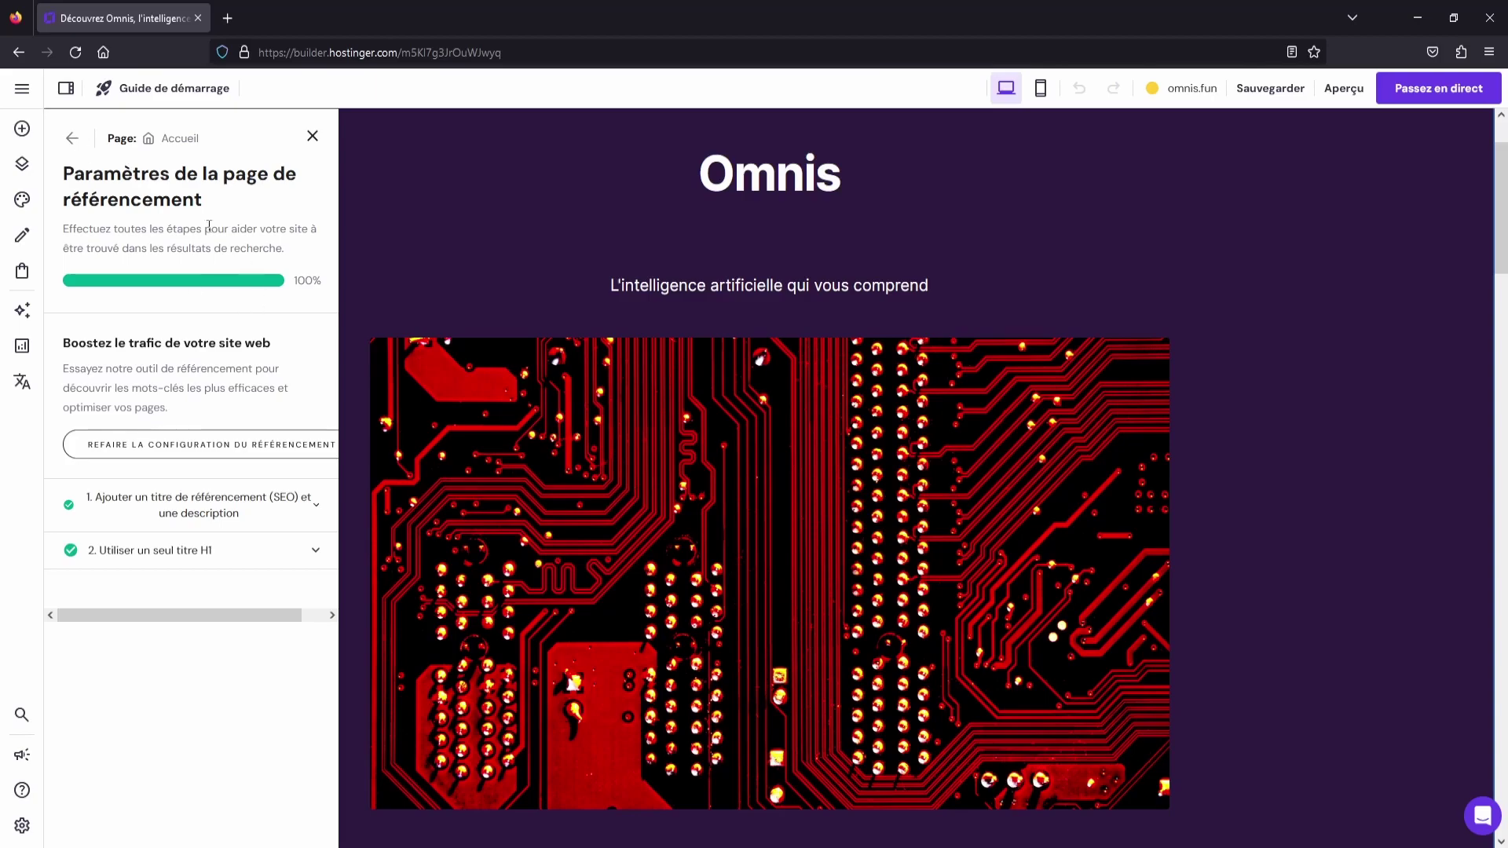
{"action": "left_click", "coordinate": [71, 138]}
{"action": "left_click", "coordinate": [305, 251]}
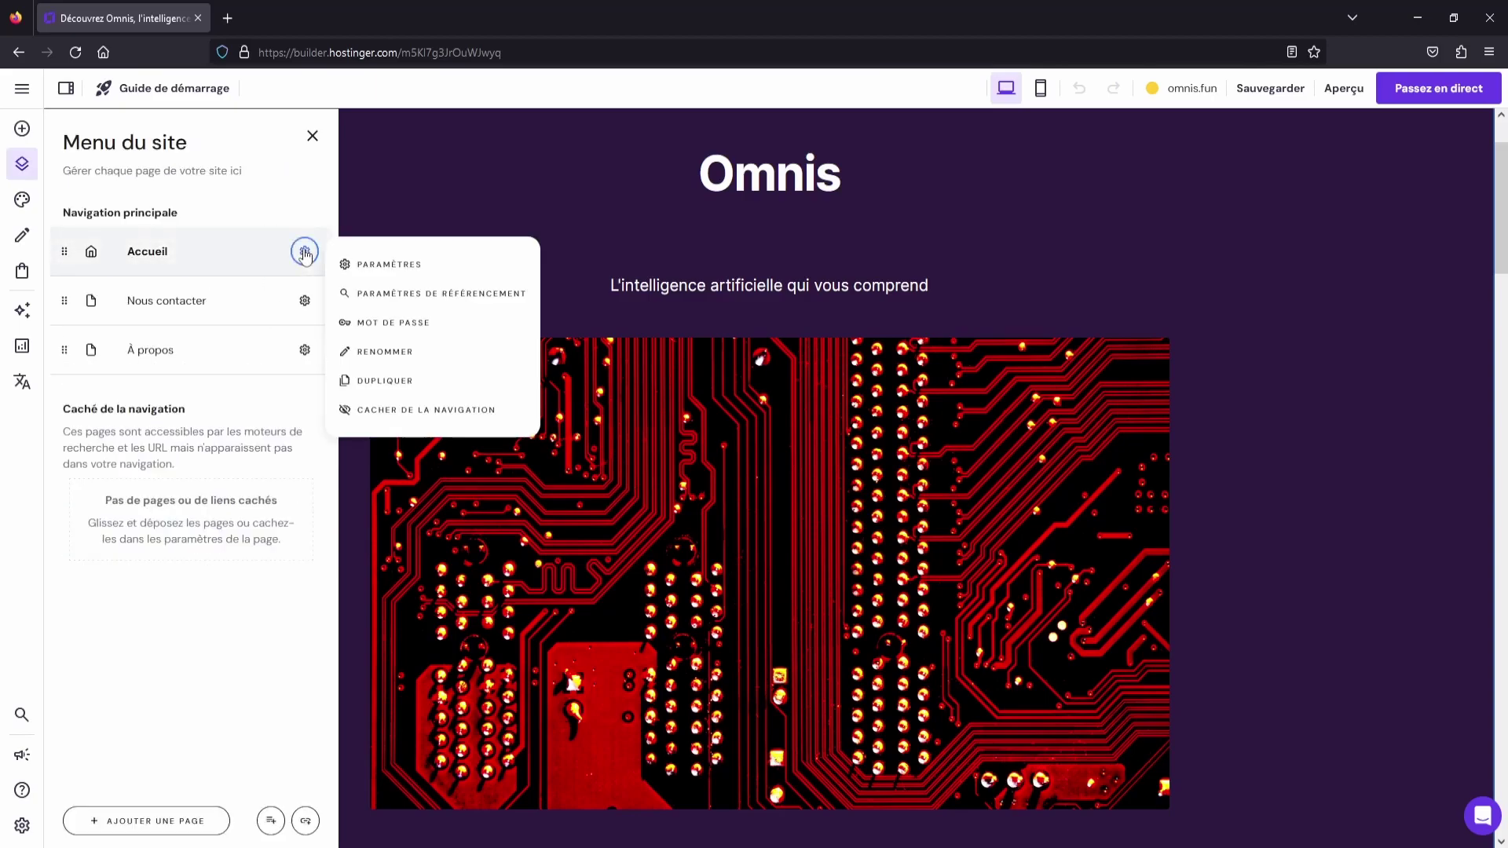
{"action": "left_click", "coordinate": [396, 265]}
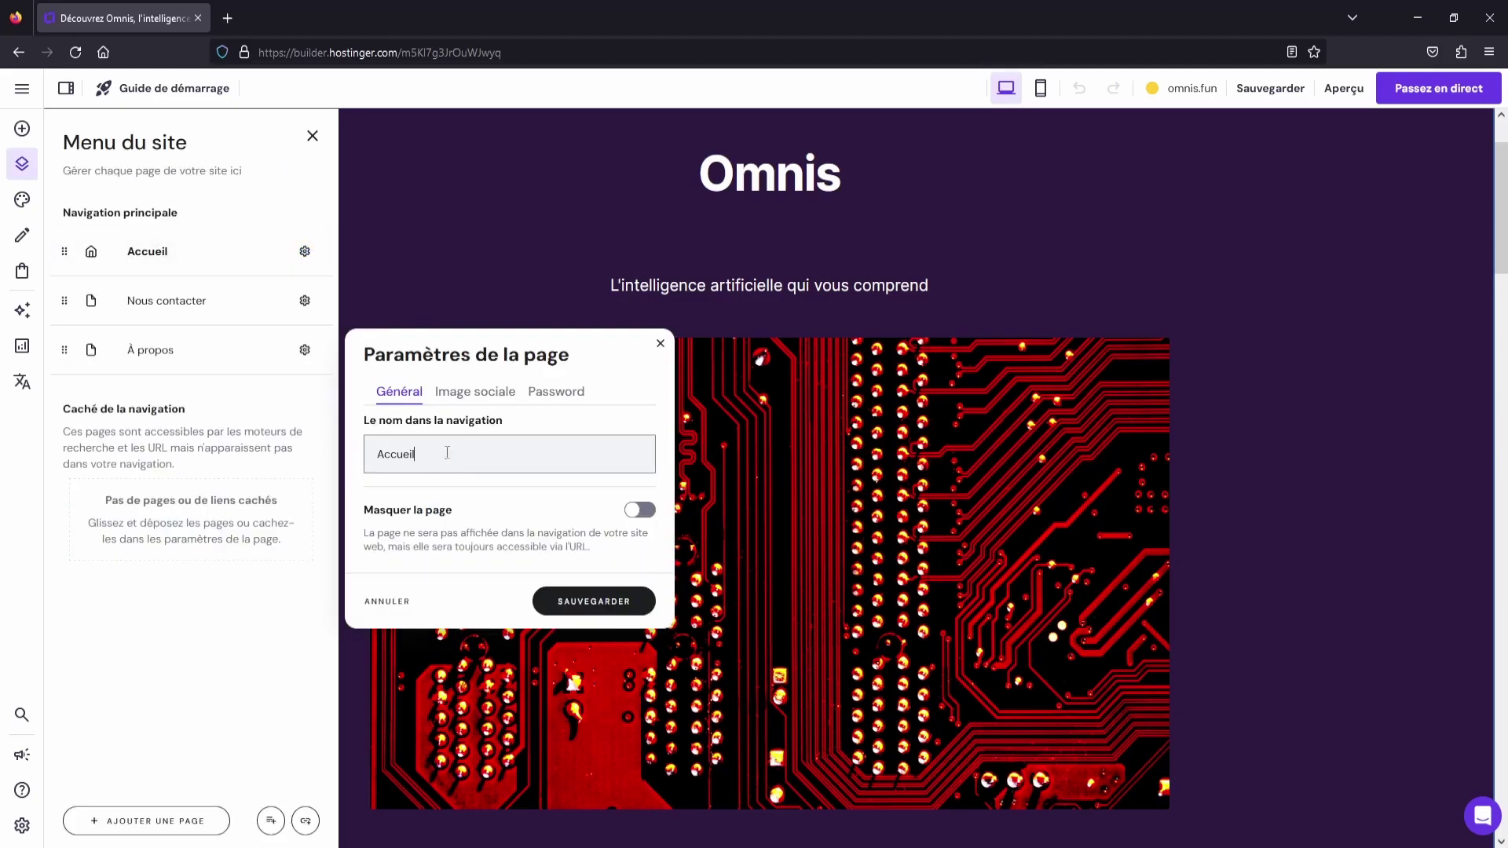
{"action": "left_click", "coordinate": [474, 392]}
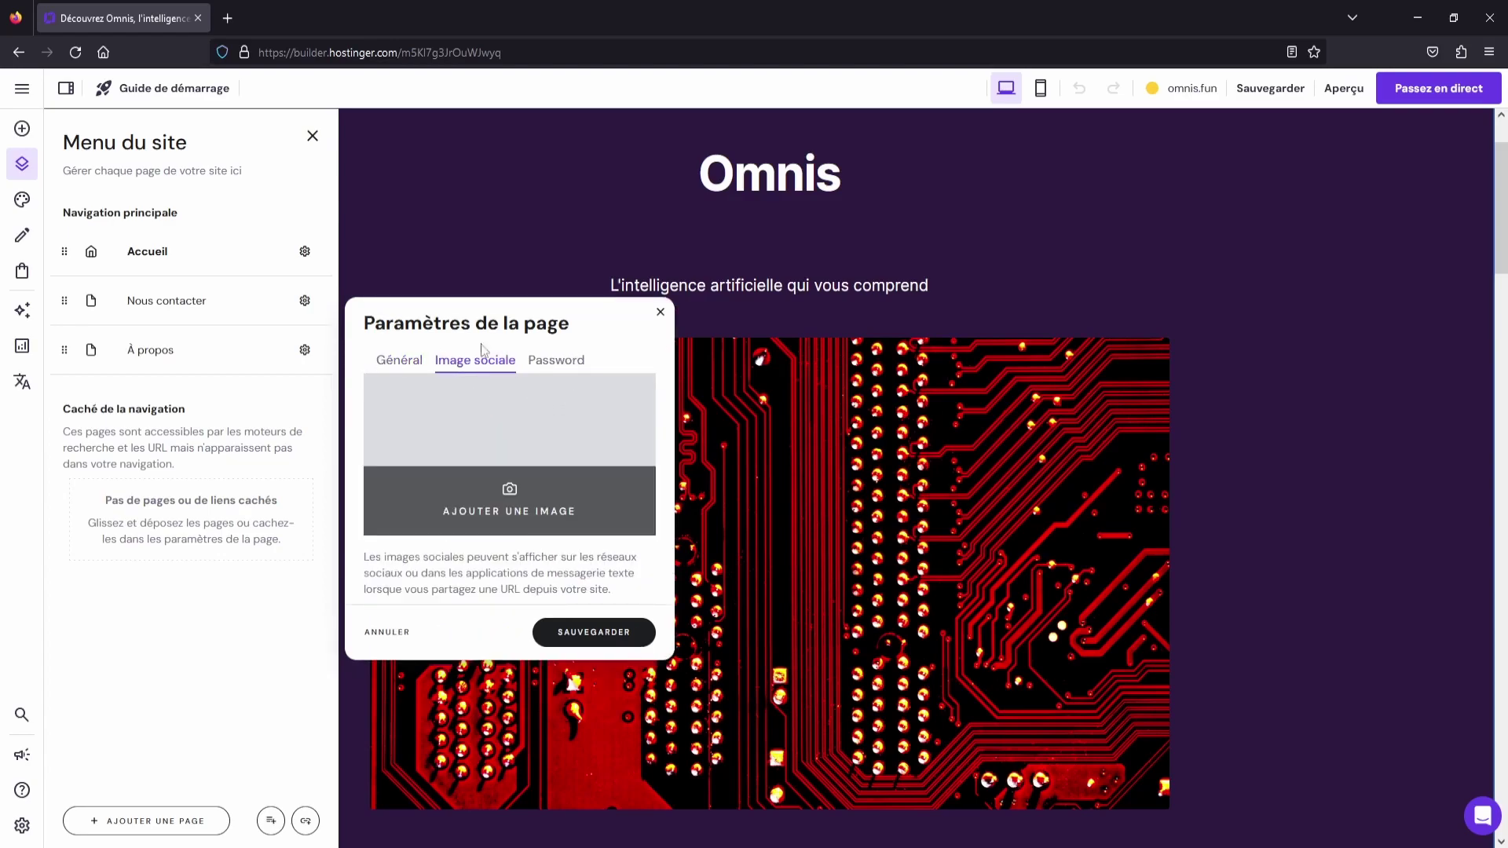
{"action": "left_click", "coordinate": [660, 311]}
{"action": "scroll", "coordinate": [1271, 338], "scroll_direction": "up", "scroll_amount": 2}
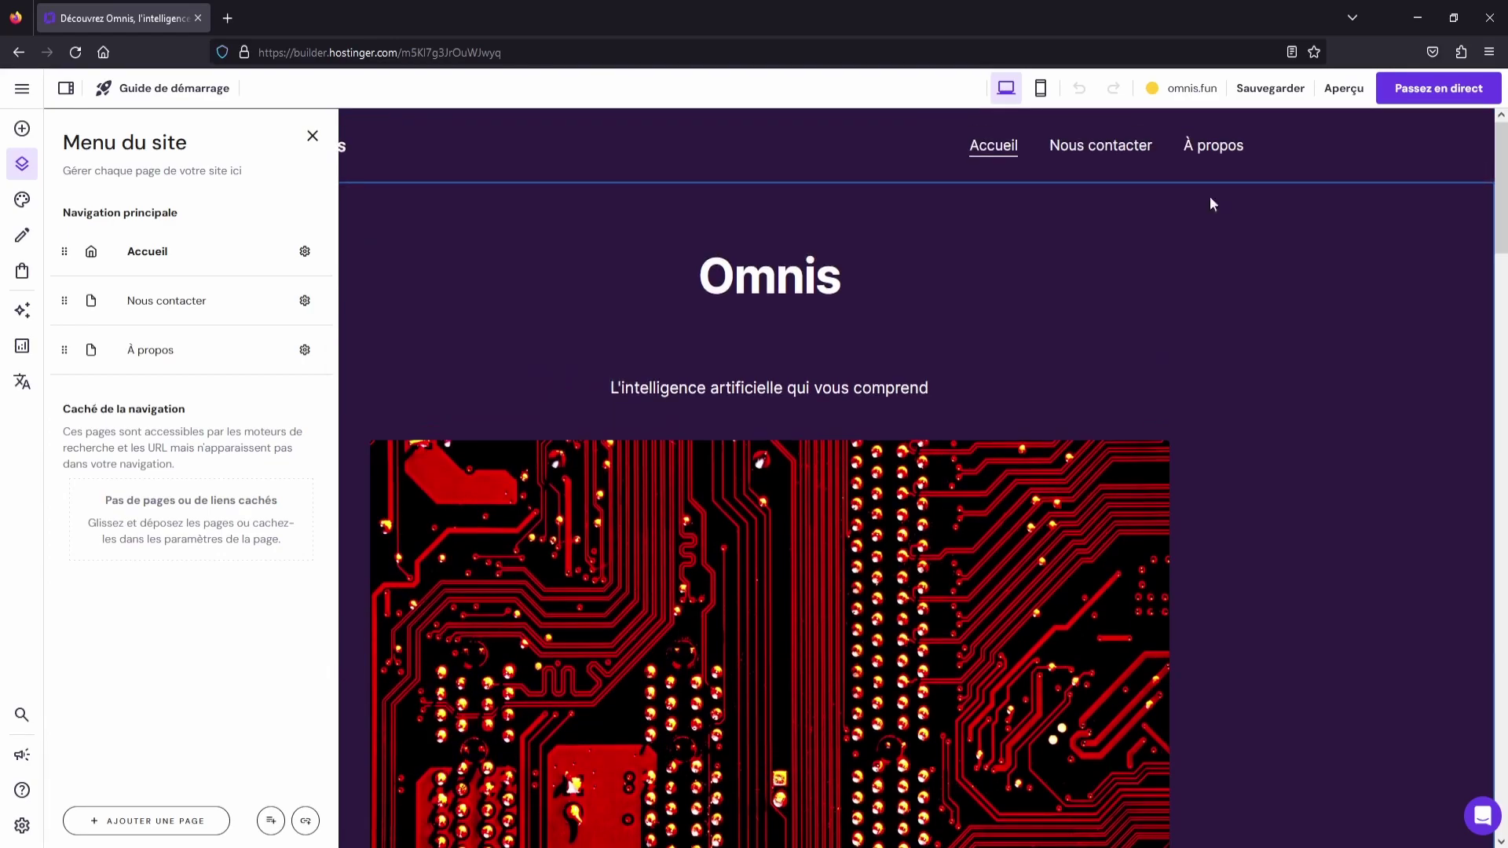
Move À propos ahead of Nous contacter in the main navigation and add a page from the Services template with three columns
{"action": "left_click_drag", "start_coordinate": [60, 303], "coordinate": [67, 355]}
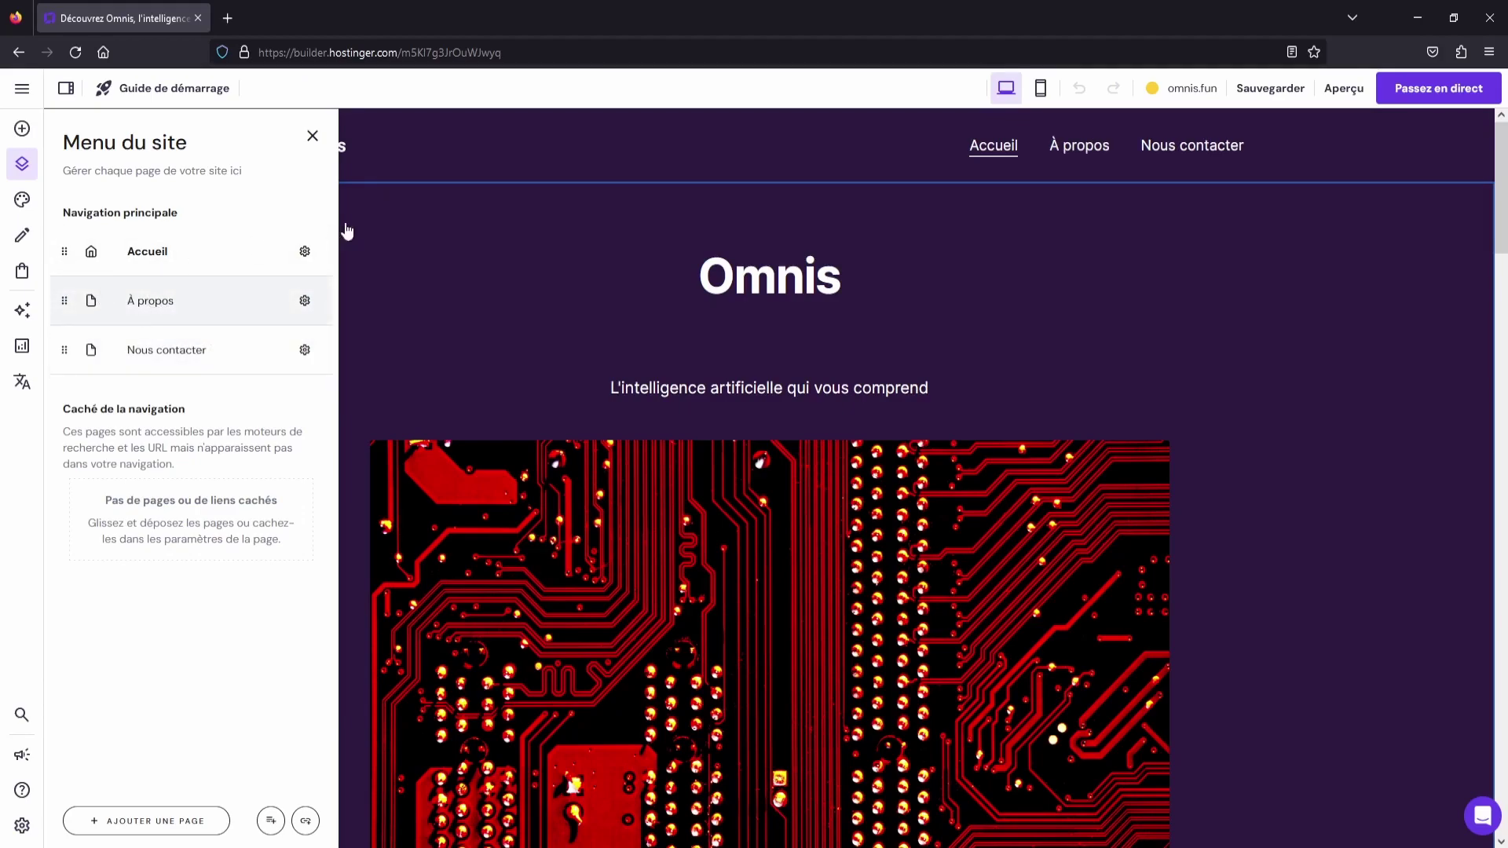
{"action": "left_click", "coordinate": [127, 299]}
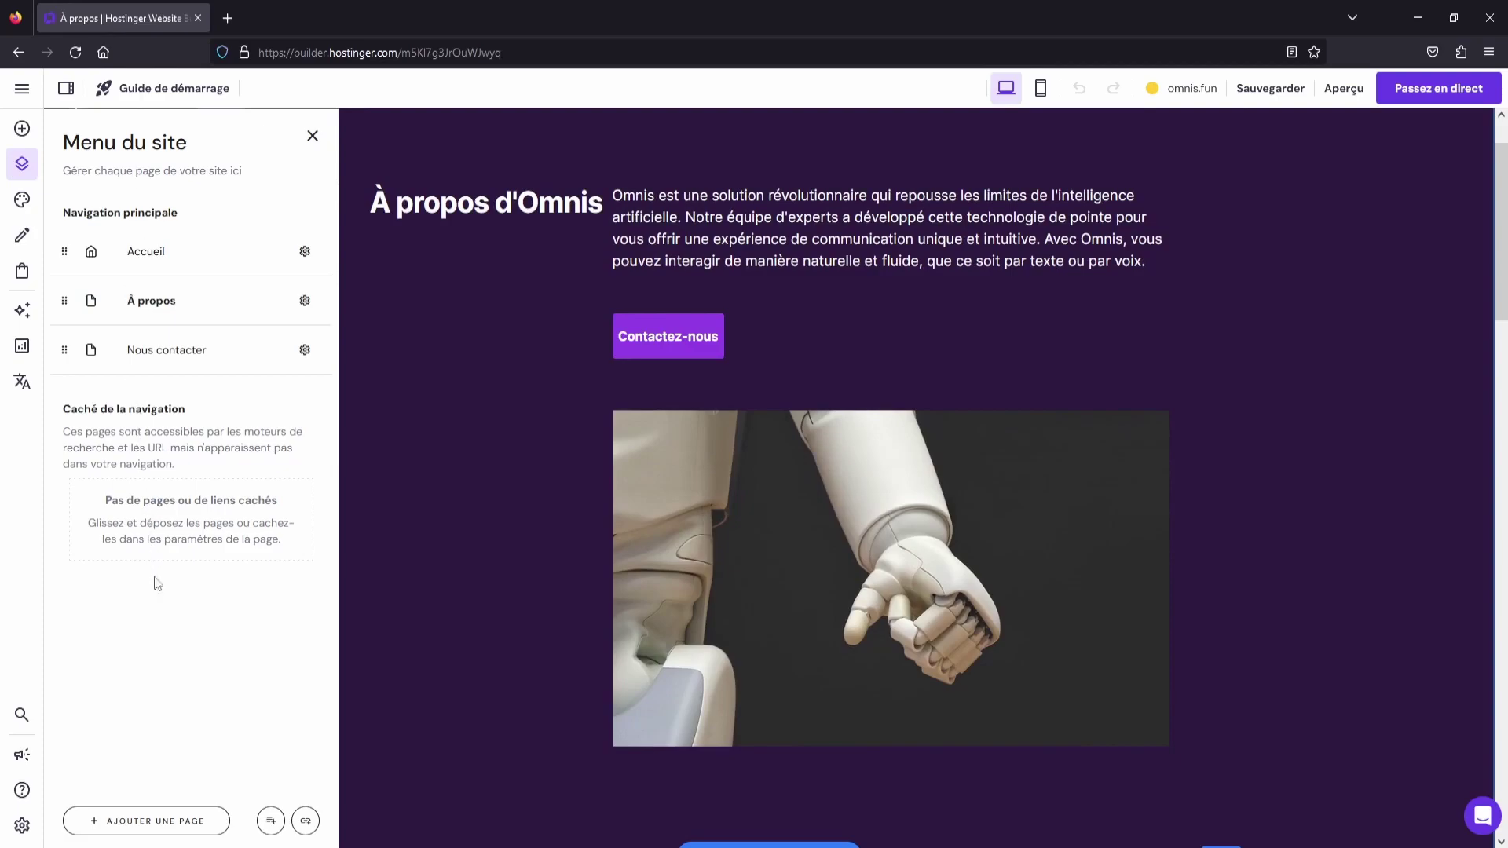
{"action": "left_click", "coordinate": [166, 825]}
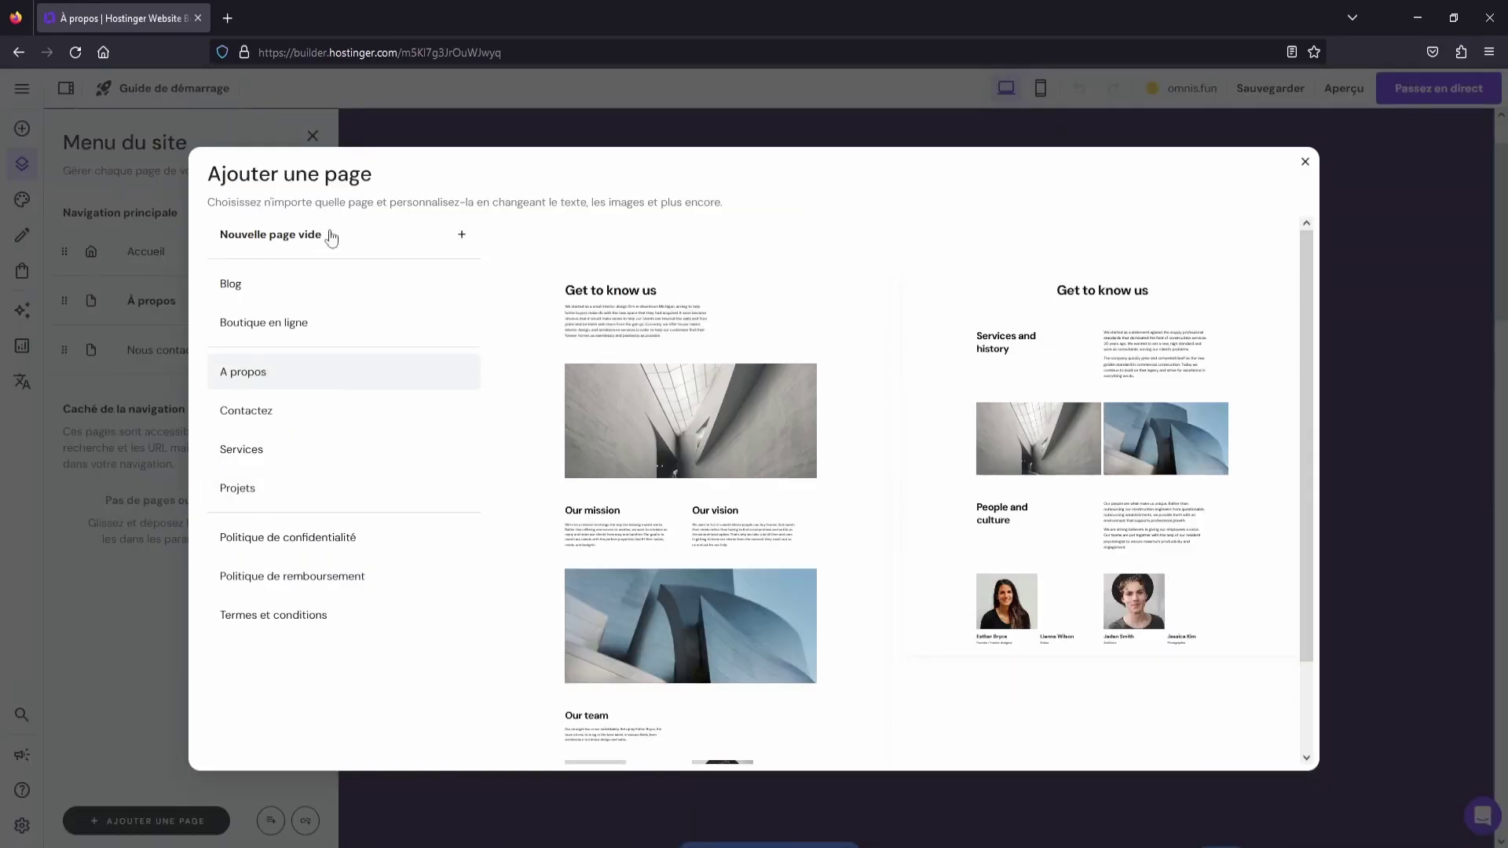
{"action": "left_click", "coordinate": [264, 452]}
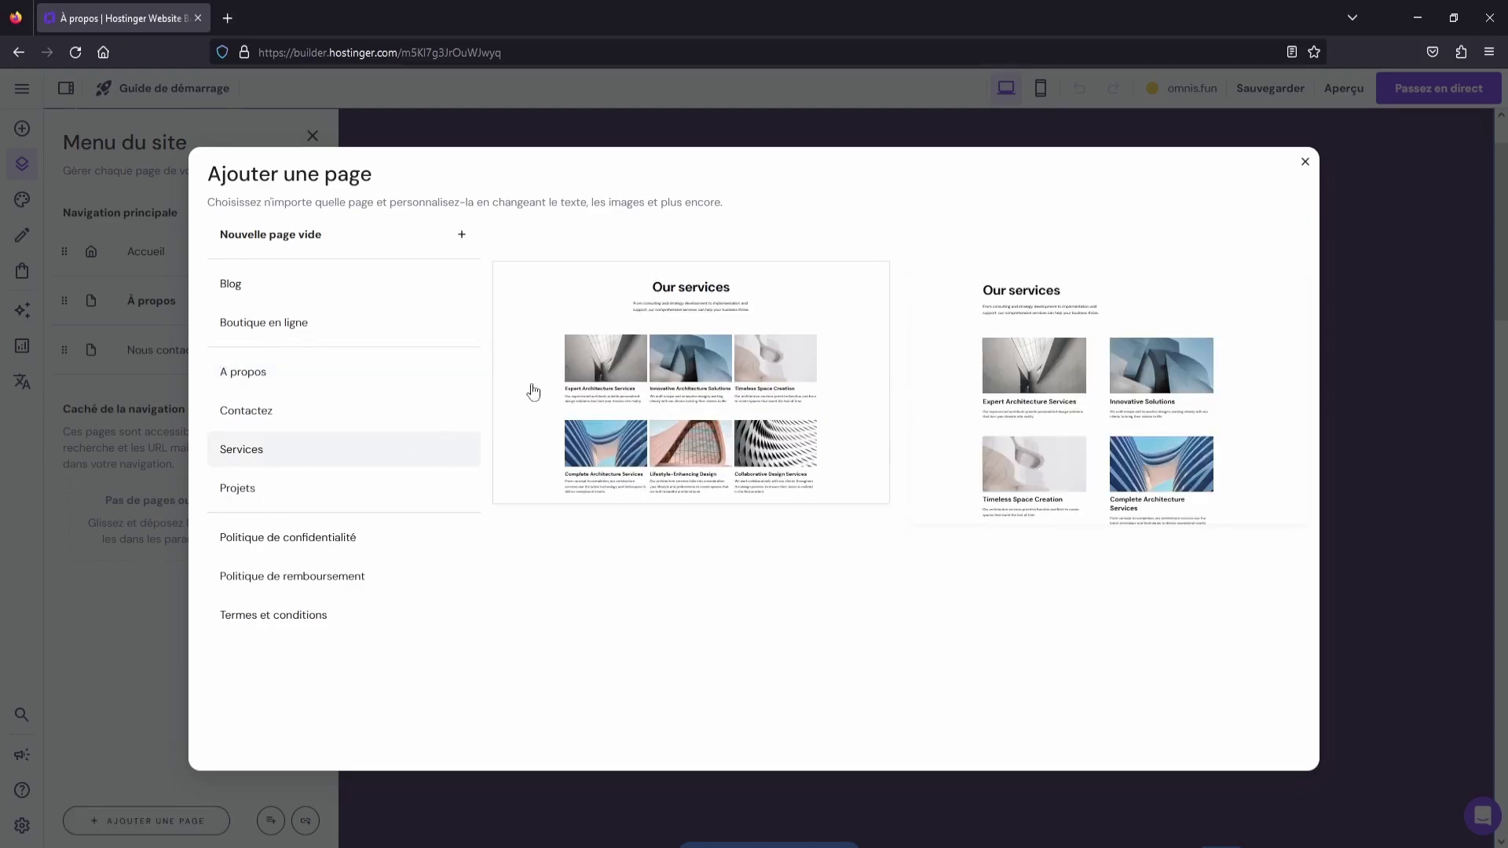
{"action": "left_click", "coordinate": [675, 484]}
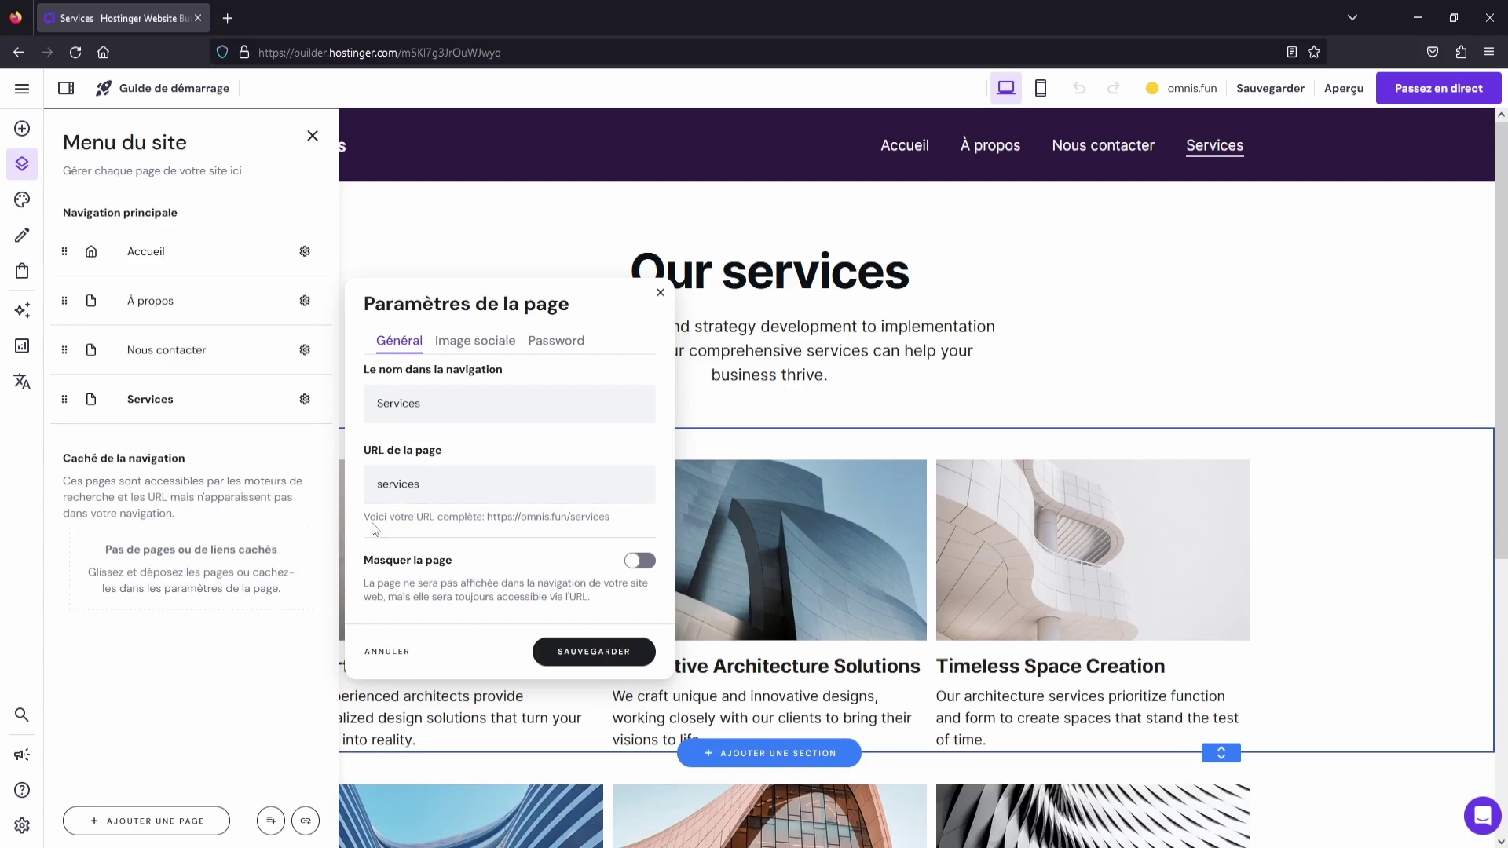
Name the new page "Nos services" in the navigation, set its URL to "services" and save
{"action": "left_click", "coordinate": [379, 401]}
{"action": "type", "text": "Nos"}
{"action": "key", "text": "Delete"}
{"action": "type", "text": "s"}
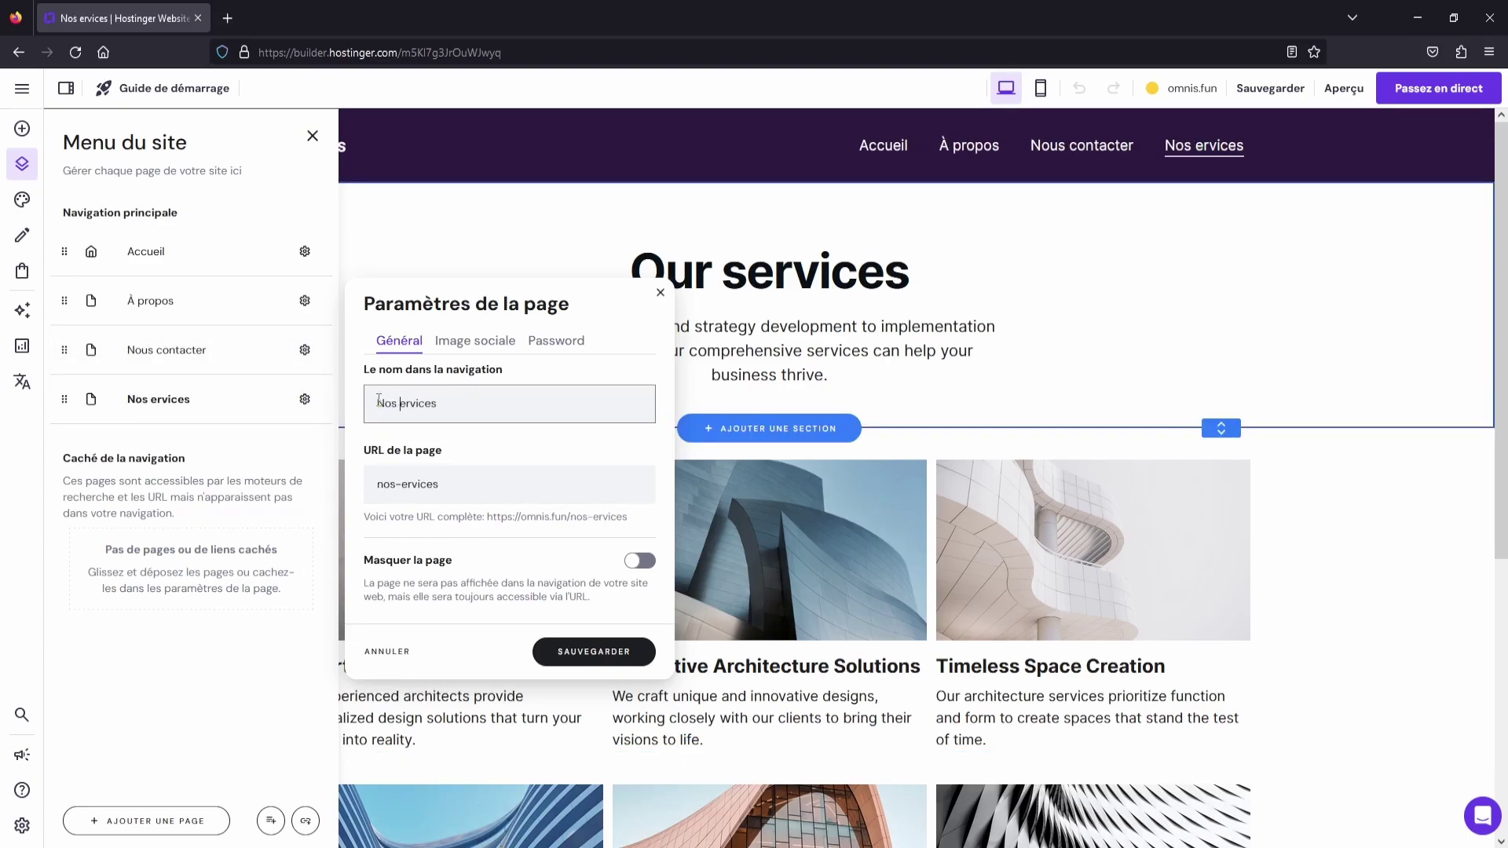
{"action": "triple_click", "coordinate": [453, 485]}
{"action": "type", "text": "s"}
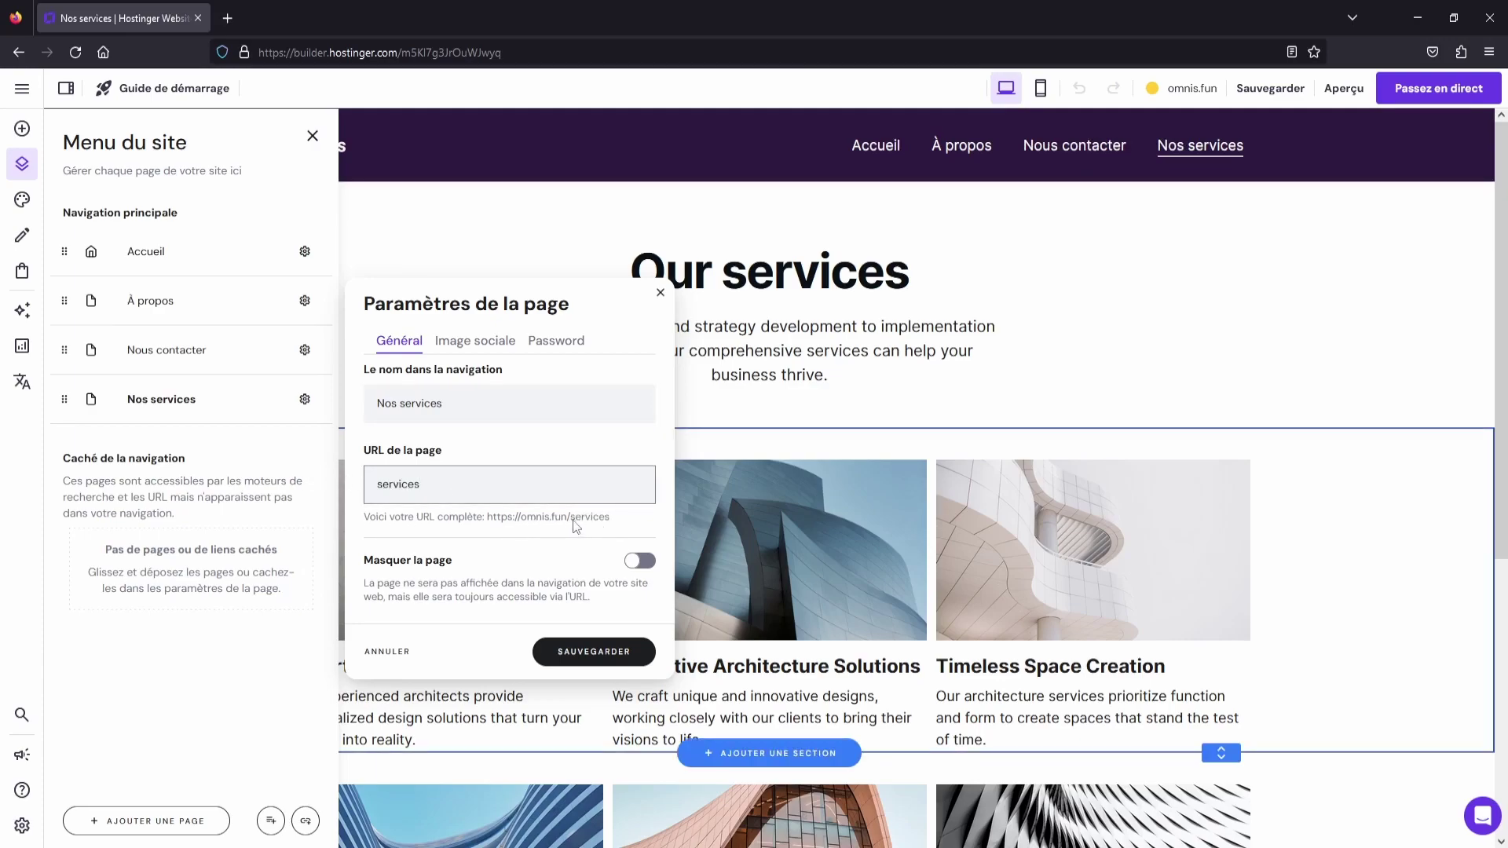
{"action": "left_click", "coordinate": [600, 658]}
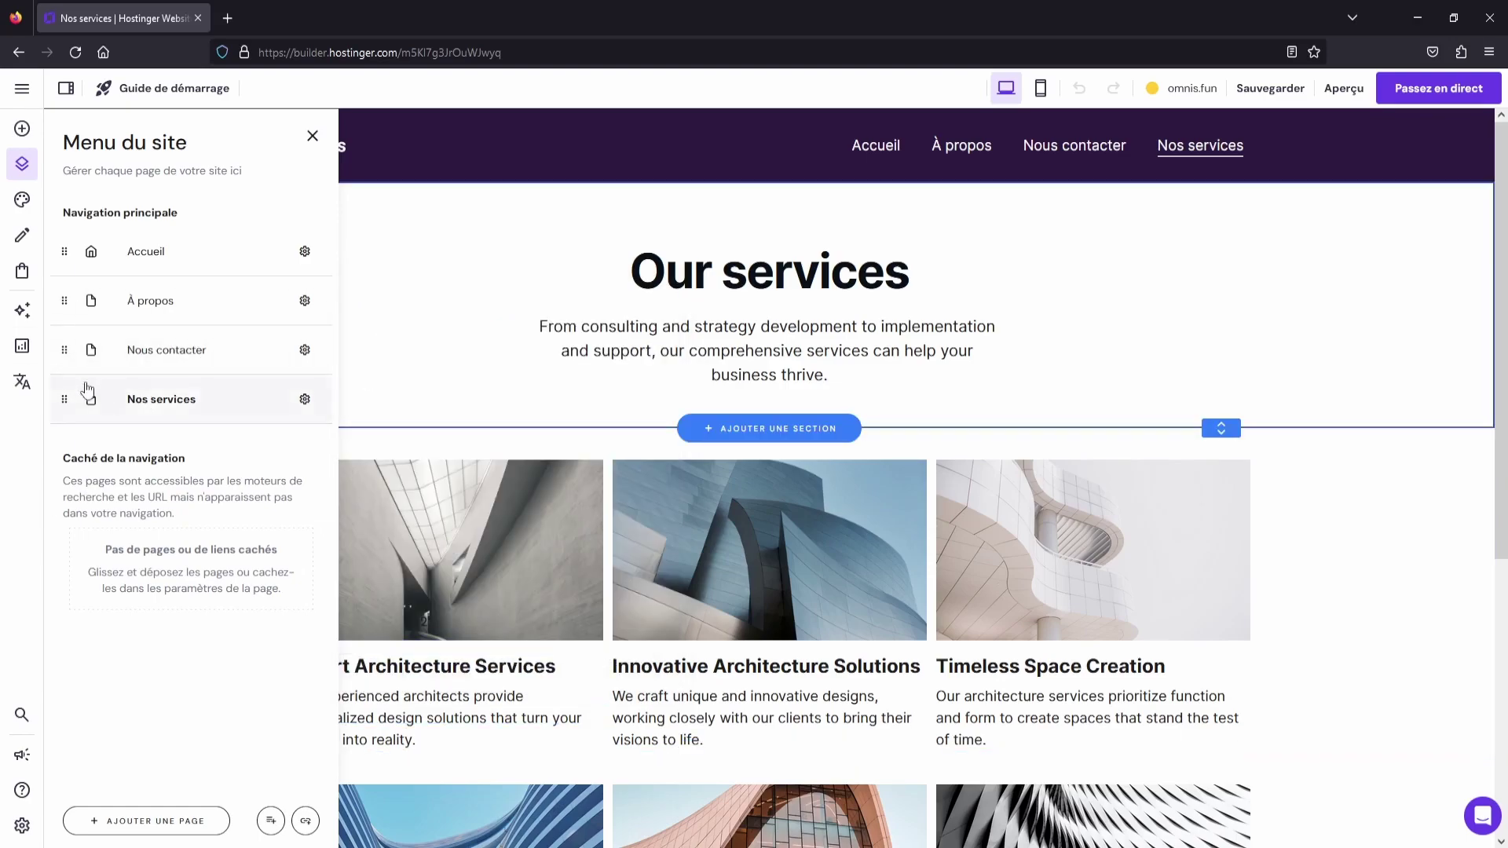
Move Nos services directly after Accueil in the main navigation and hide the À propos page from the navigation
{"action": "left_click_drag", "start_coordinate": [66, 396], "coordinate": [66, 301]}
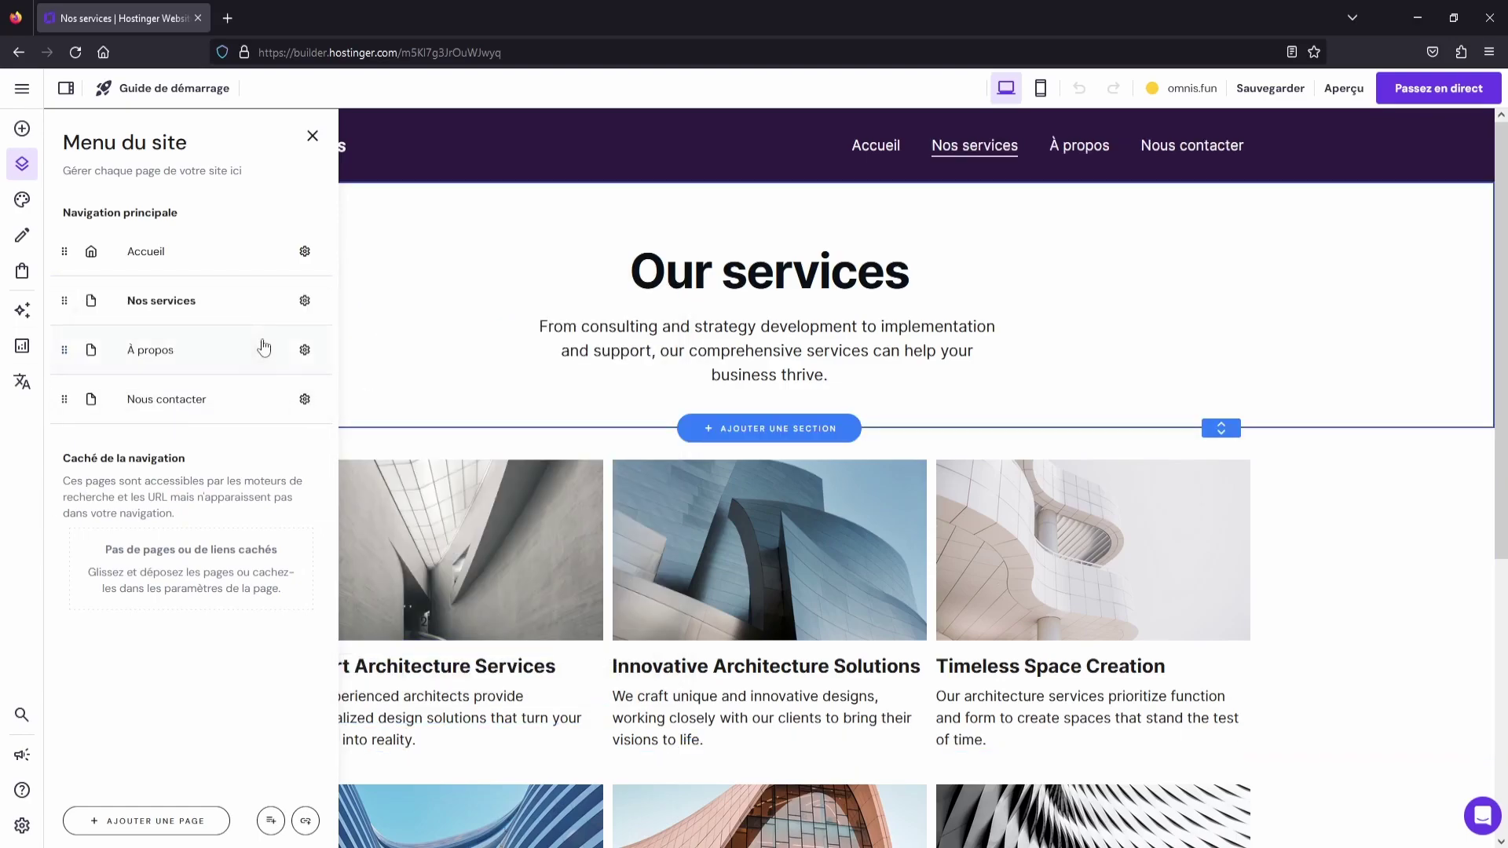
{"action": "left_click", "coordinate": [306, 351]}
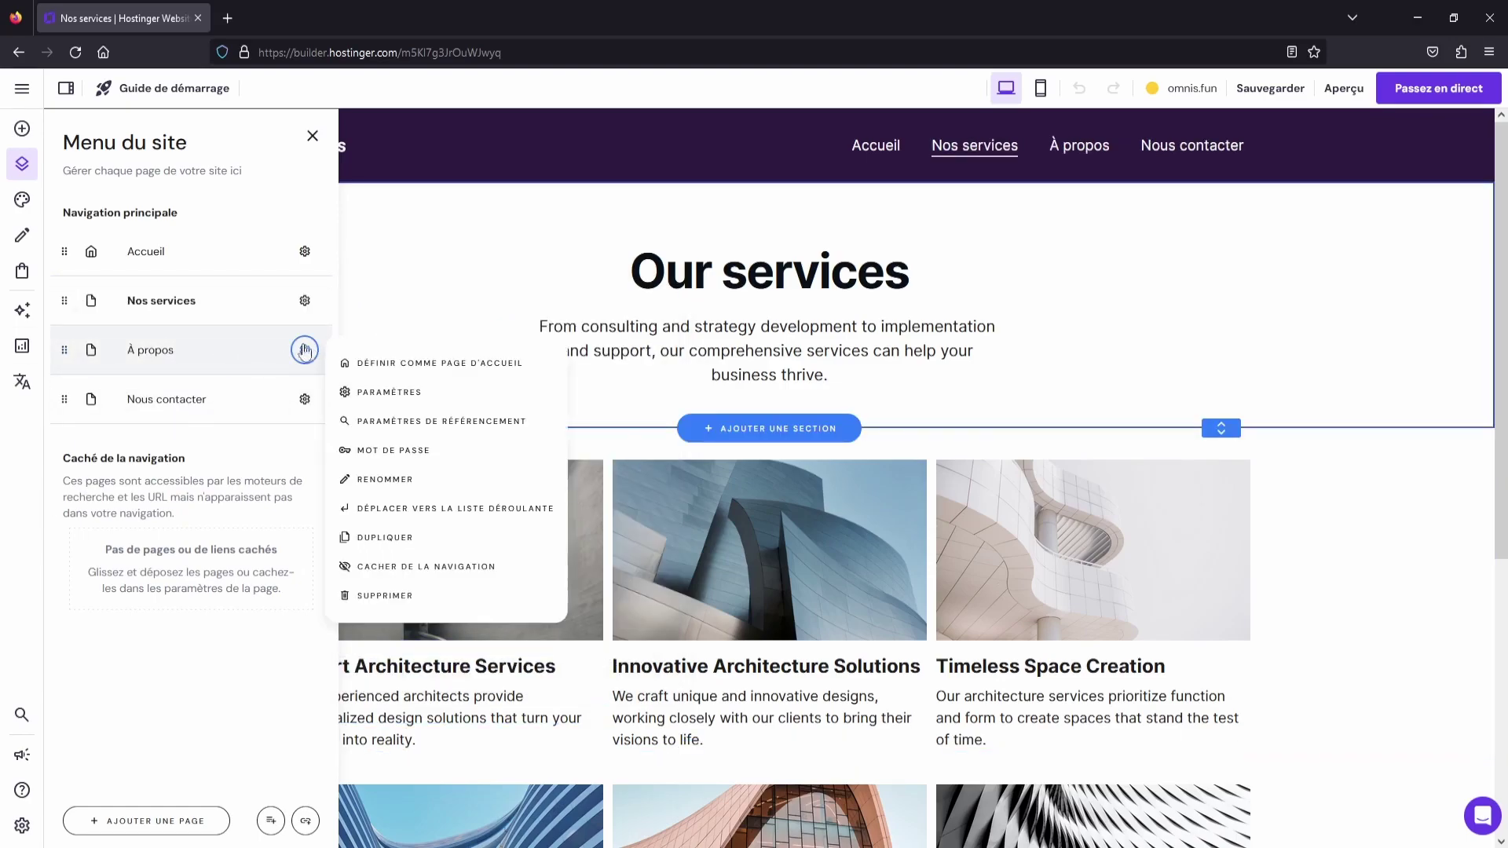
{"action": "left_click", "coordinate": [397, 567]}
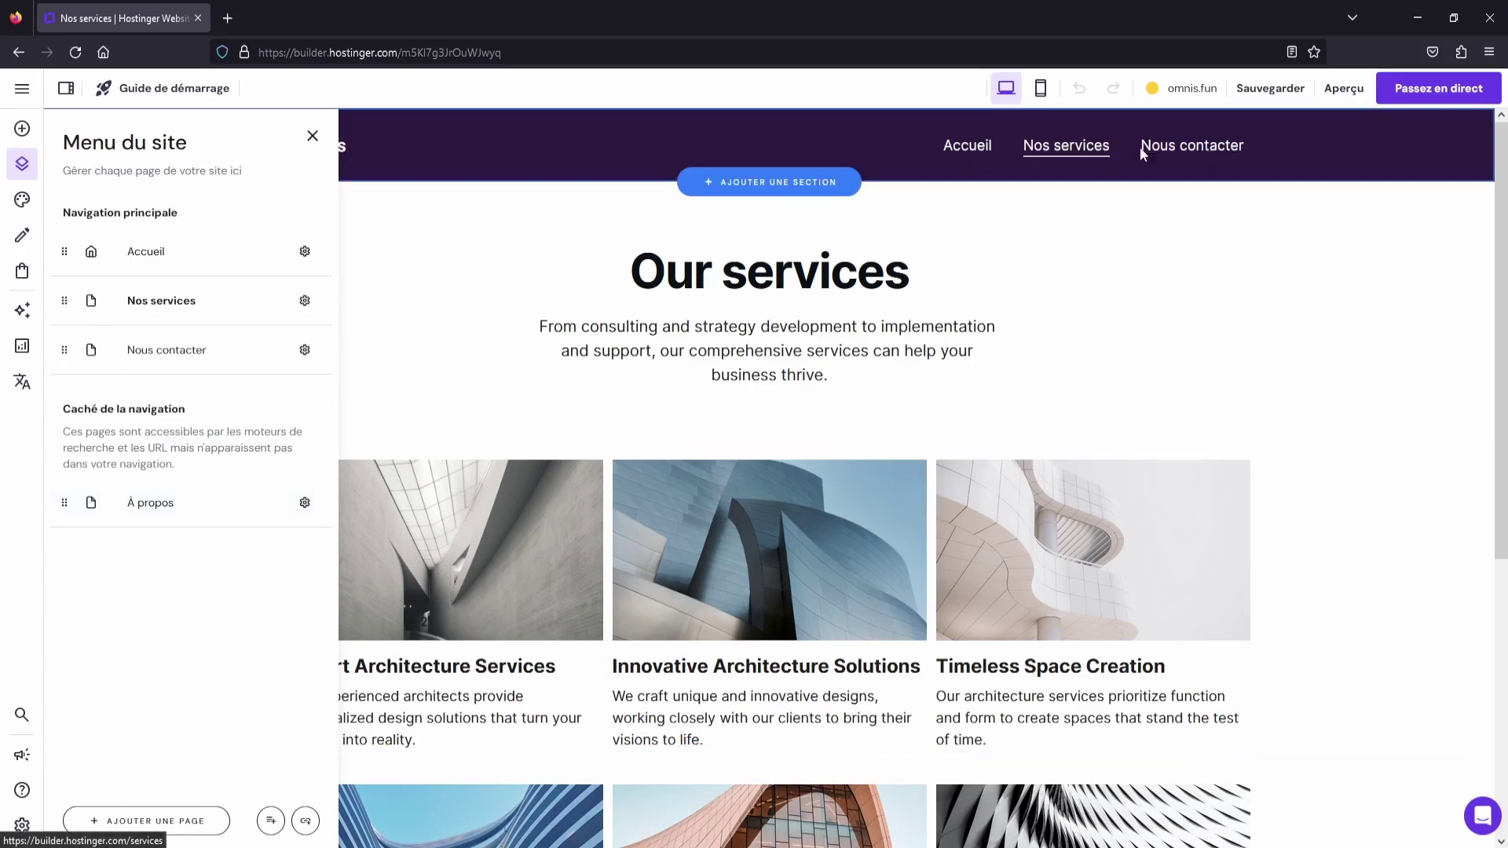
Try to change the Nous contacter page's navigation name to "Contact"
{"action": "left_click", "coordinate": [305, 350]}
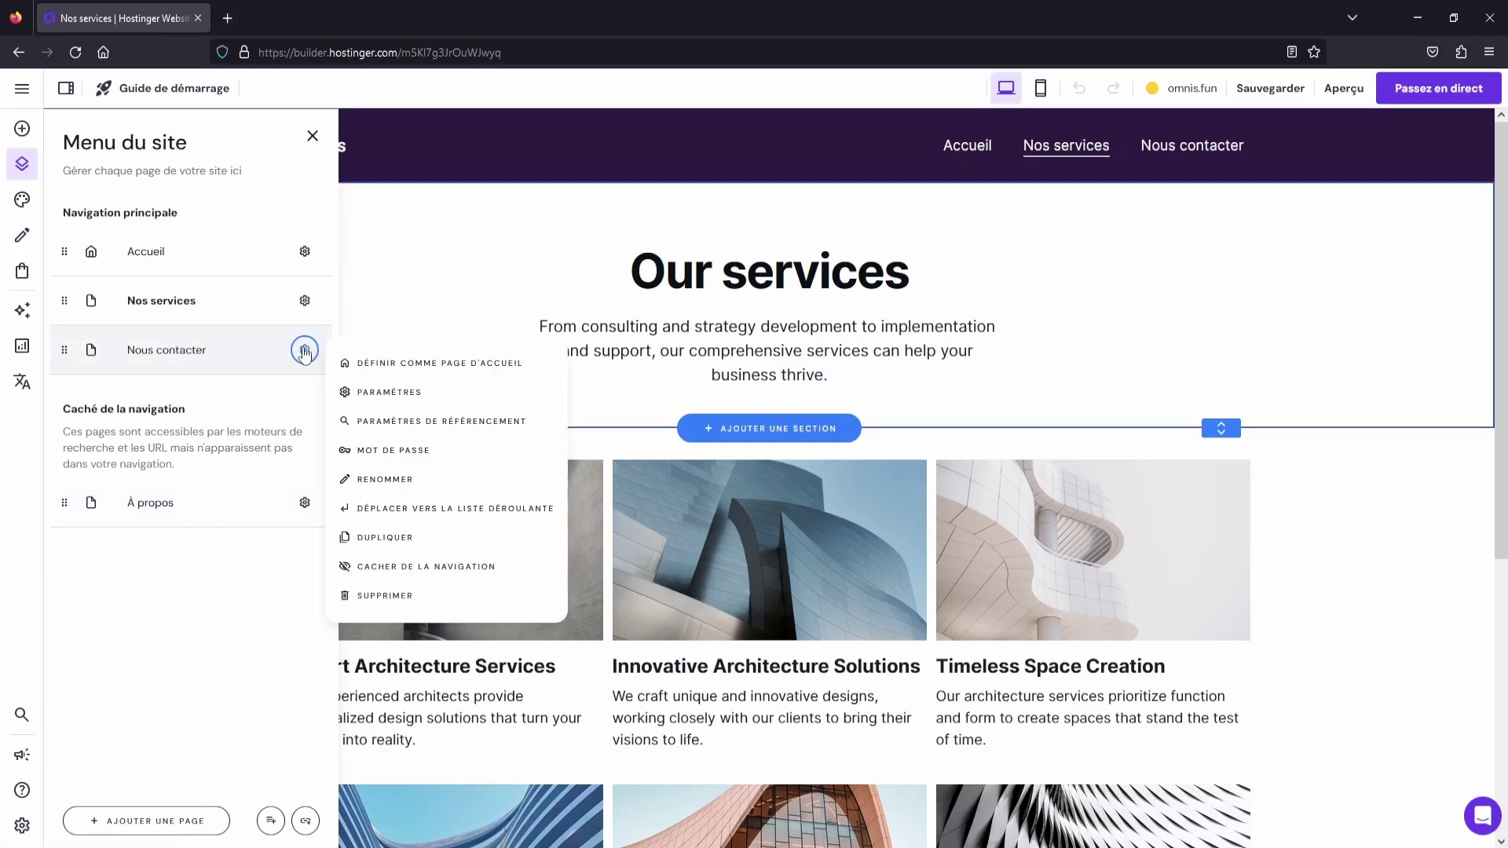
{"action": "left_click", "coordinate": [402, 392]}
{"action": "key", "text": "ctrl+a"}
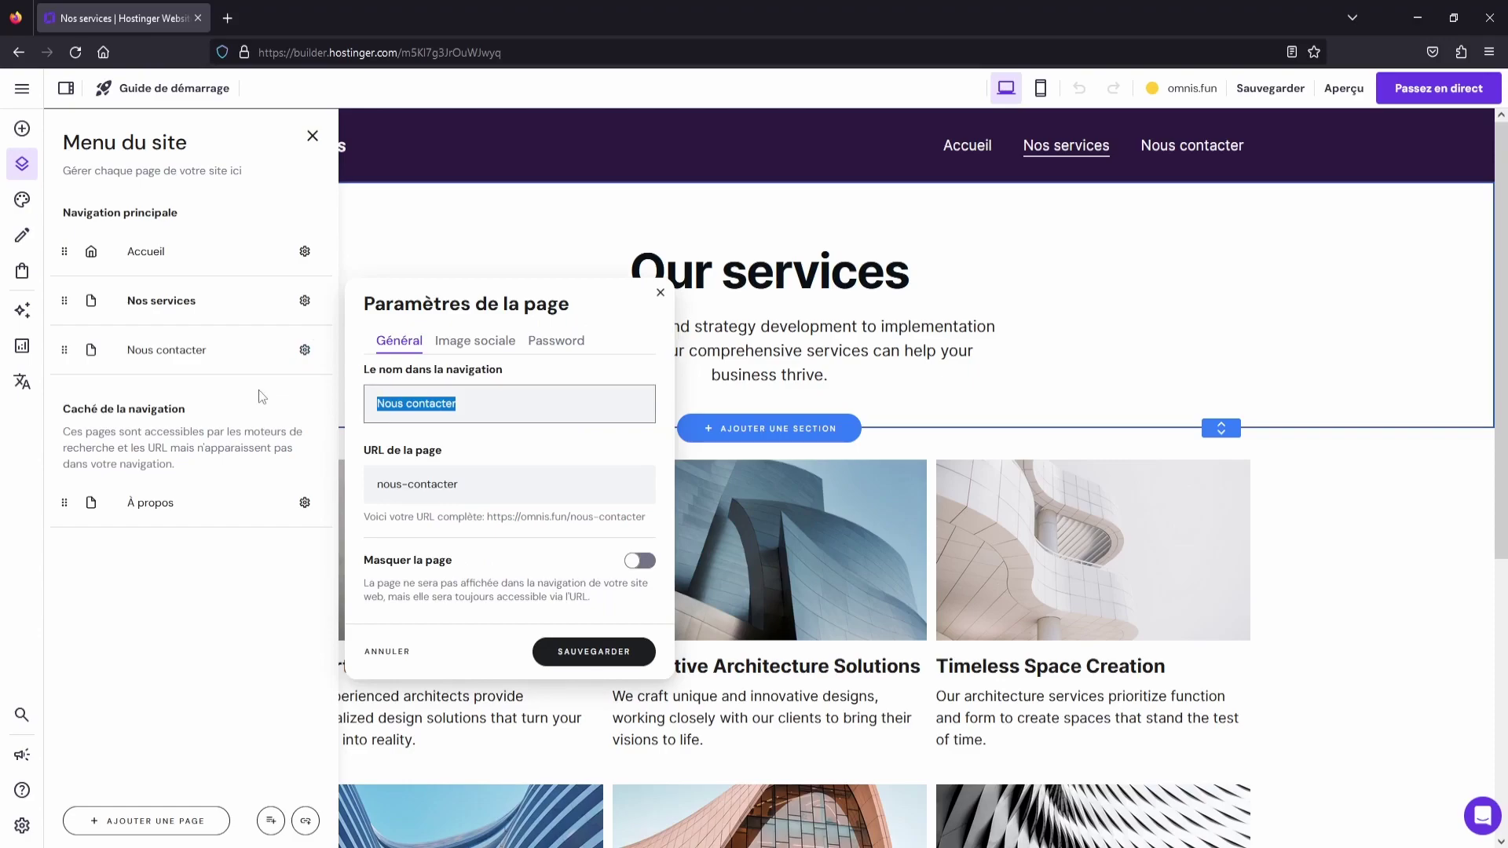
{"action": "type", "text": "c"}
{"action": "key", "text": "BackSpace"}
{"action": "type", "text": "Contact"}
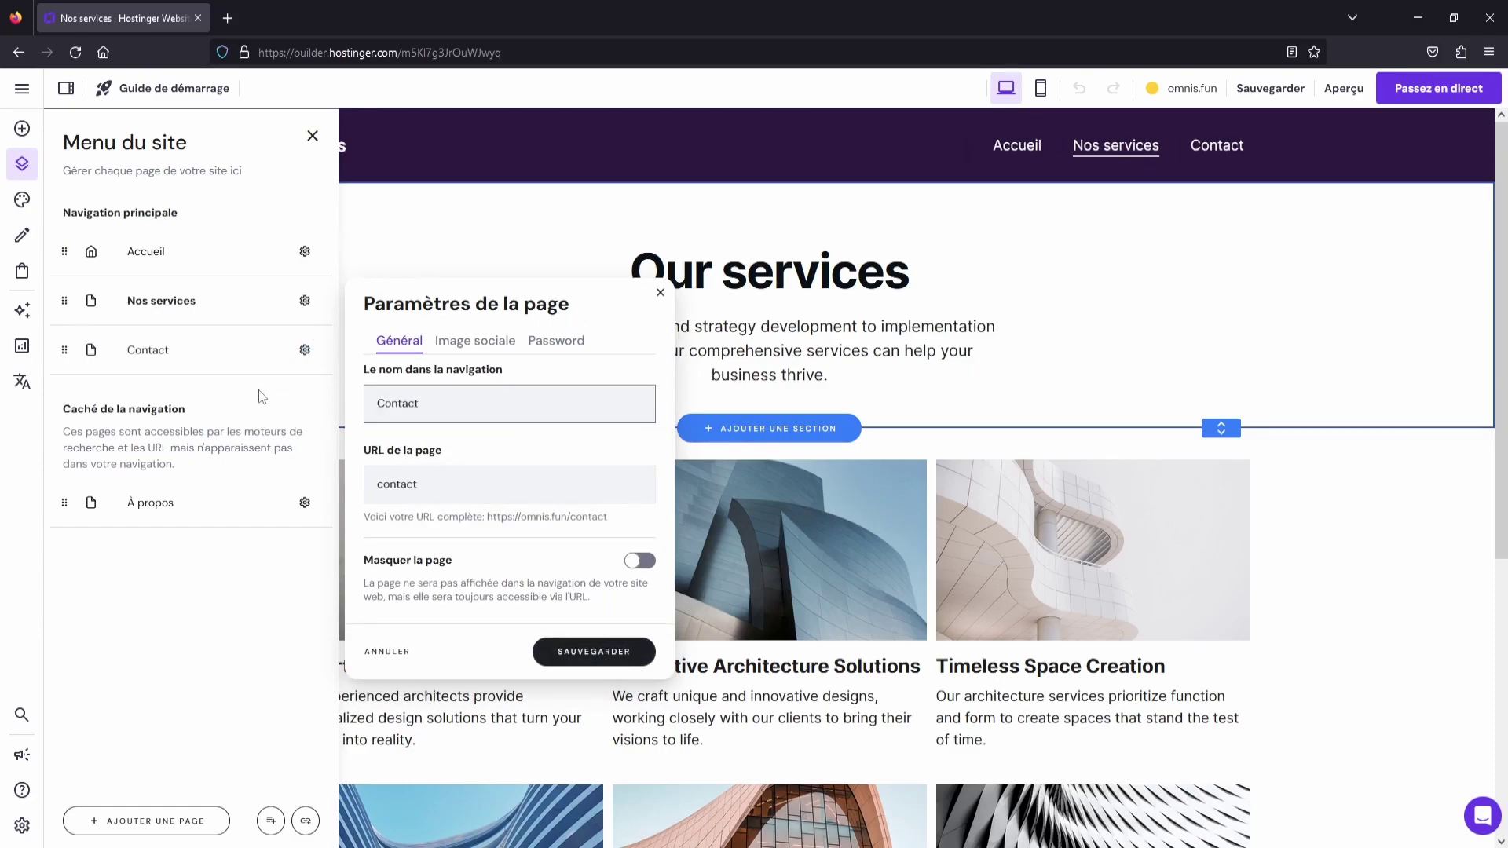
Rename the Nos services page to "Services" in its page settings and save the change
{"action": "left_click", "coordinate": [305, 301]}
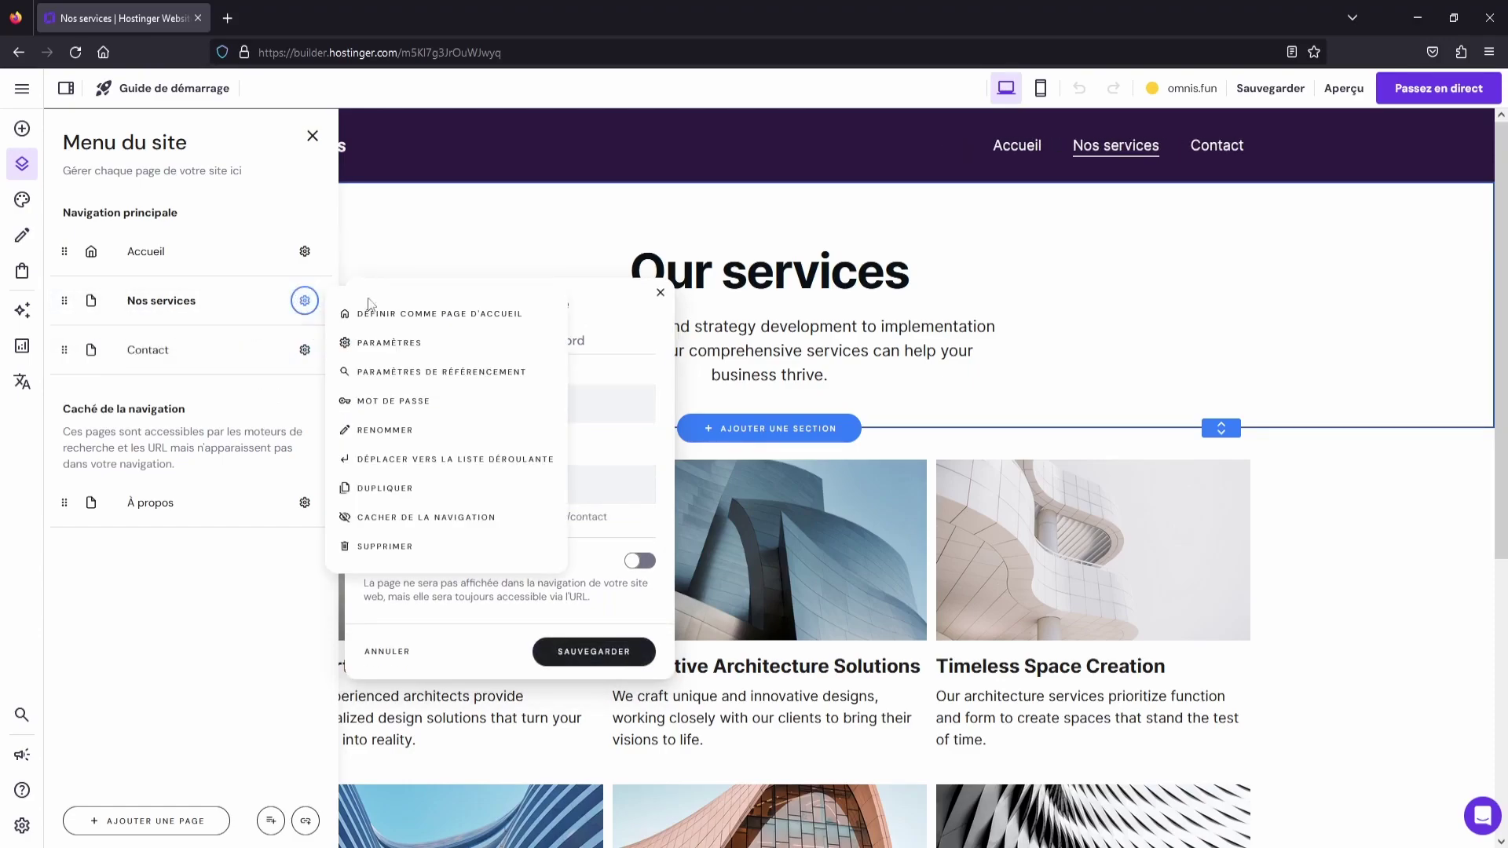
{"action": "left_click", "coordinate": [399, 343]}
{"action": "key", "text": "ctrl+a"}
{"action": "type", "text": "S"}
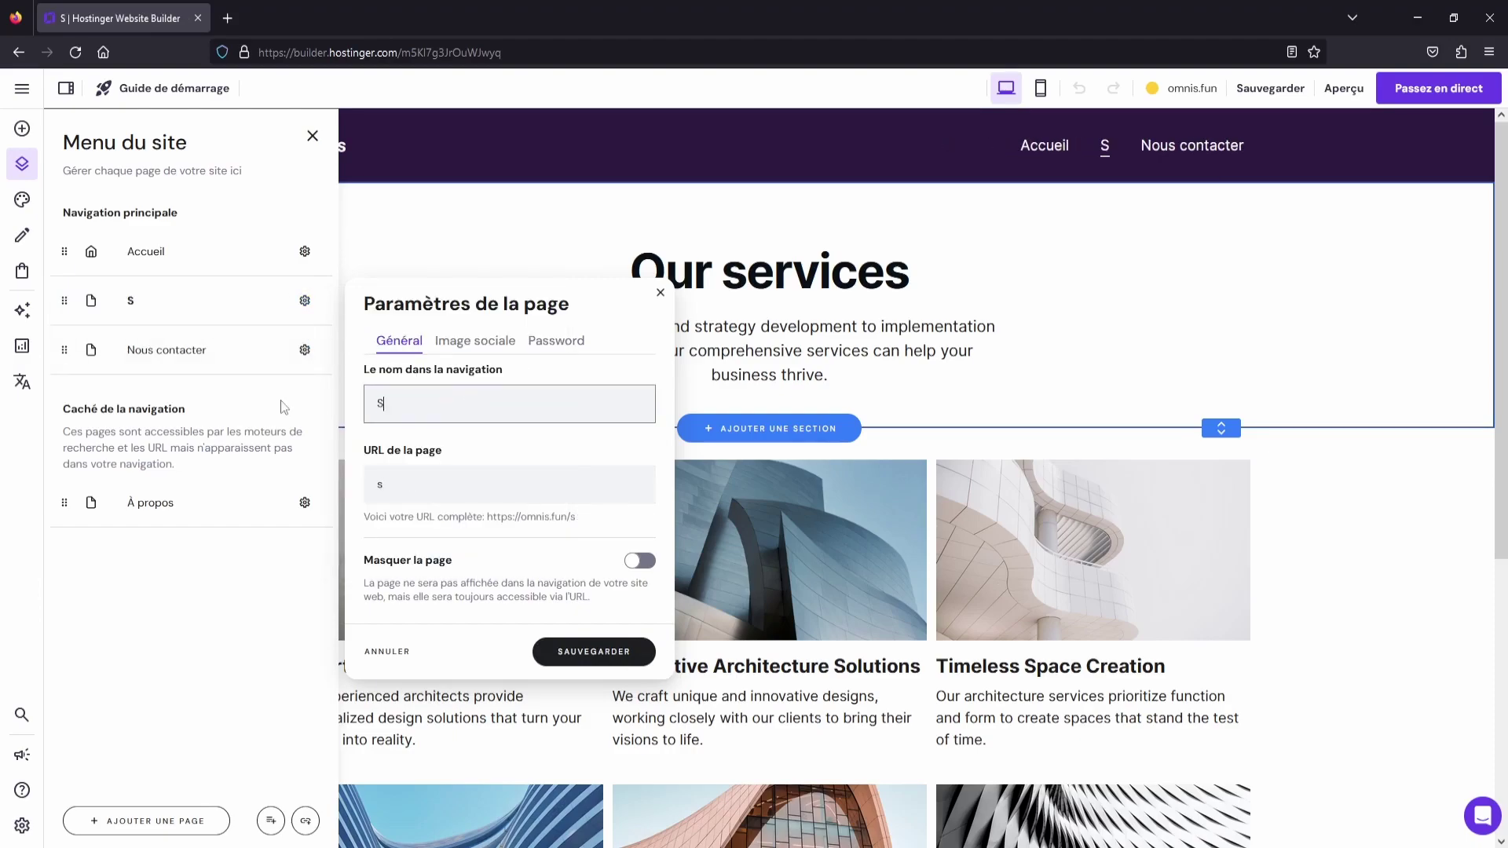
{"action": "type", "text": "ervices"}
{"action": "left_click", "coordinate": [144, 698]}
{"action": "left_click", "coordinate": [602, 652]}
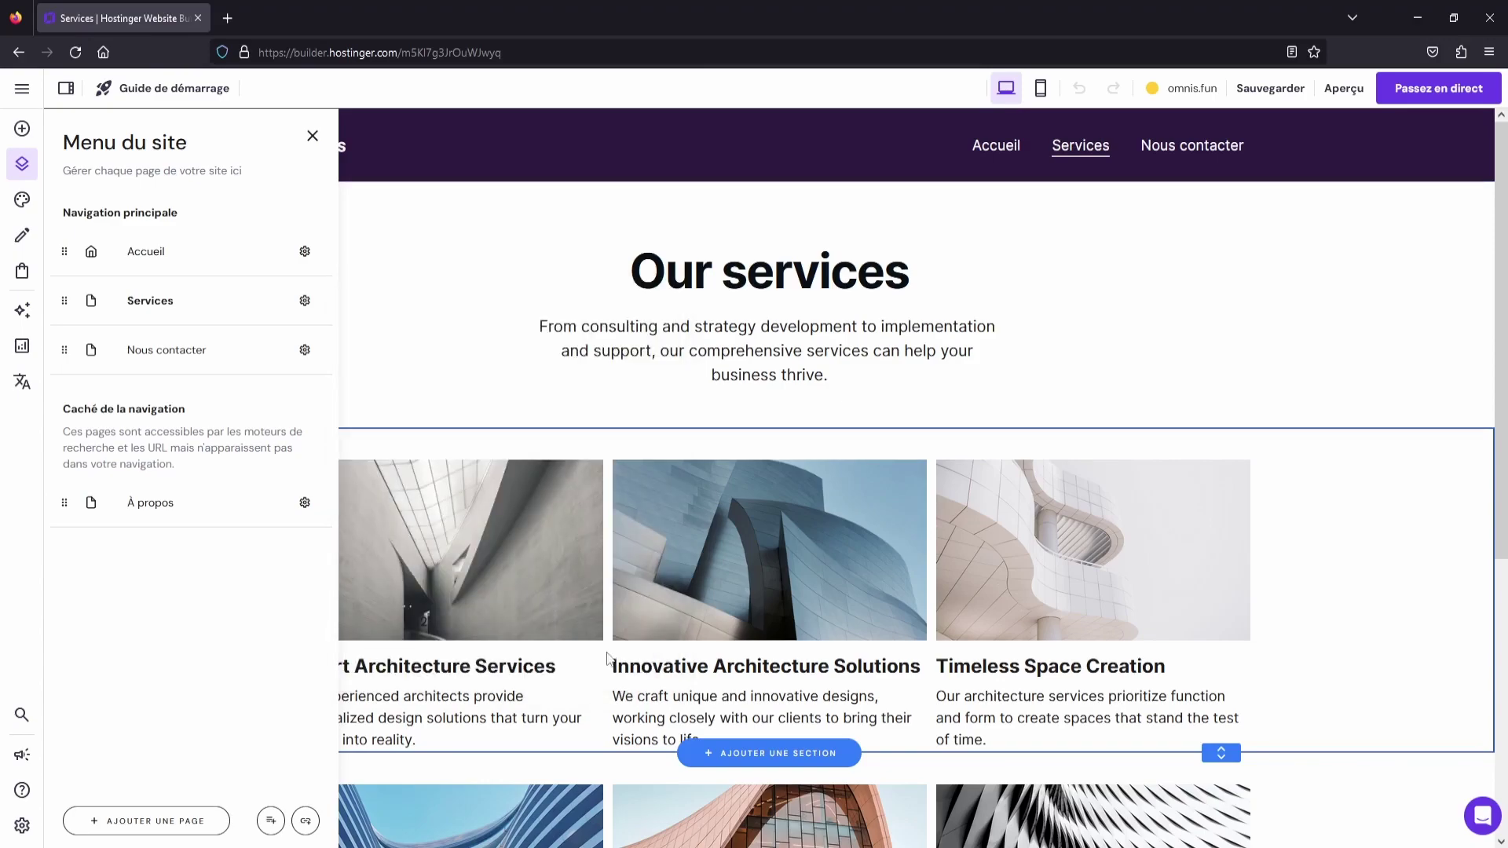
Rename the Nous contacter page to "Contact" in its page settings and save the change
{"action": "left_click", "coordinate": [225, 350]}
{"action": "left_click", "coordinate": [304, 349]}
{"action": "left_click", "coordinate": [380, 391]}
{"action": "key", "text": "ctrl+a"}
{"action": "type", "text": "contact"}
{"action": "key", "text": "BackSpace"}
{"action": "key", "text": "BackSpace"}
{"action": "key", "text": "BackSpace"}
{"action": "key", "text": "BackSpace"}
{"action": "key", "text": "BackSpace"}
{"action": "key", "text": "BackSpace"}
{"action": "key", "text": "BackSpace"}
{"action": "type", "text": "Contact"}
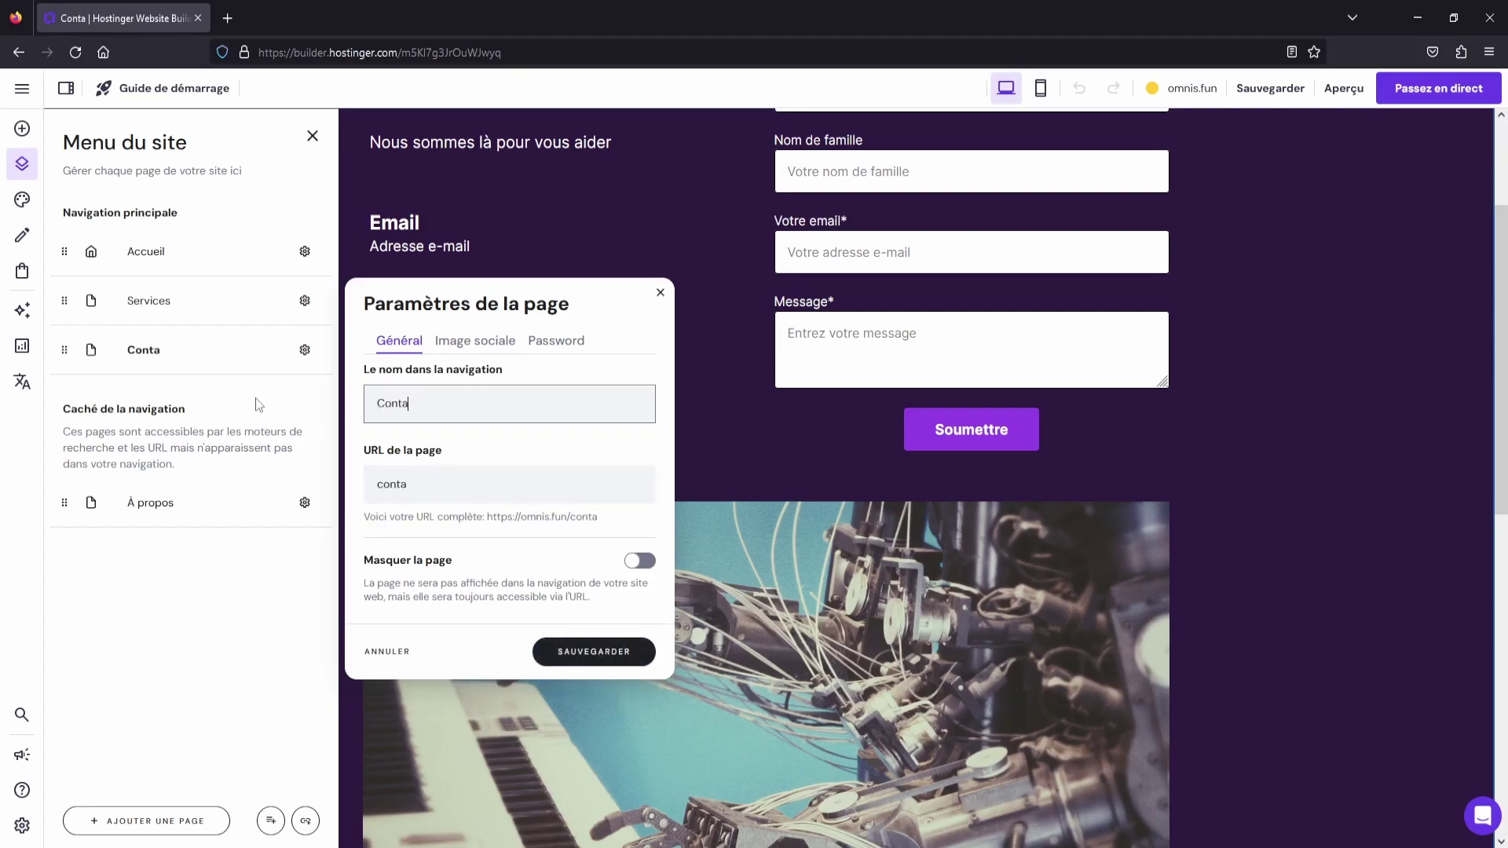
{"action": "left_click", "coordinate": [616, 655]}
{"action": "scroll", "coordinate": [539, 394], "scroll_direction": "up", "scroll_amount": 2}
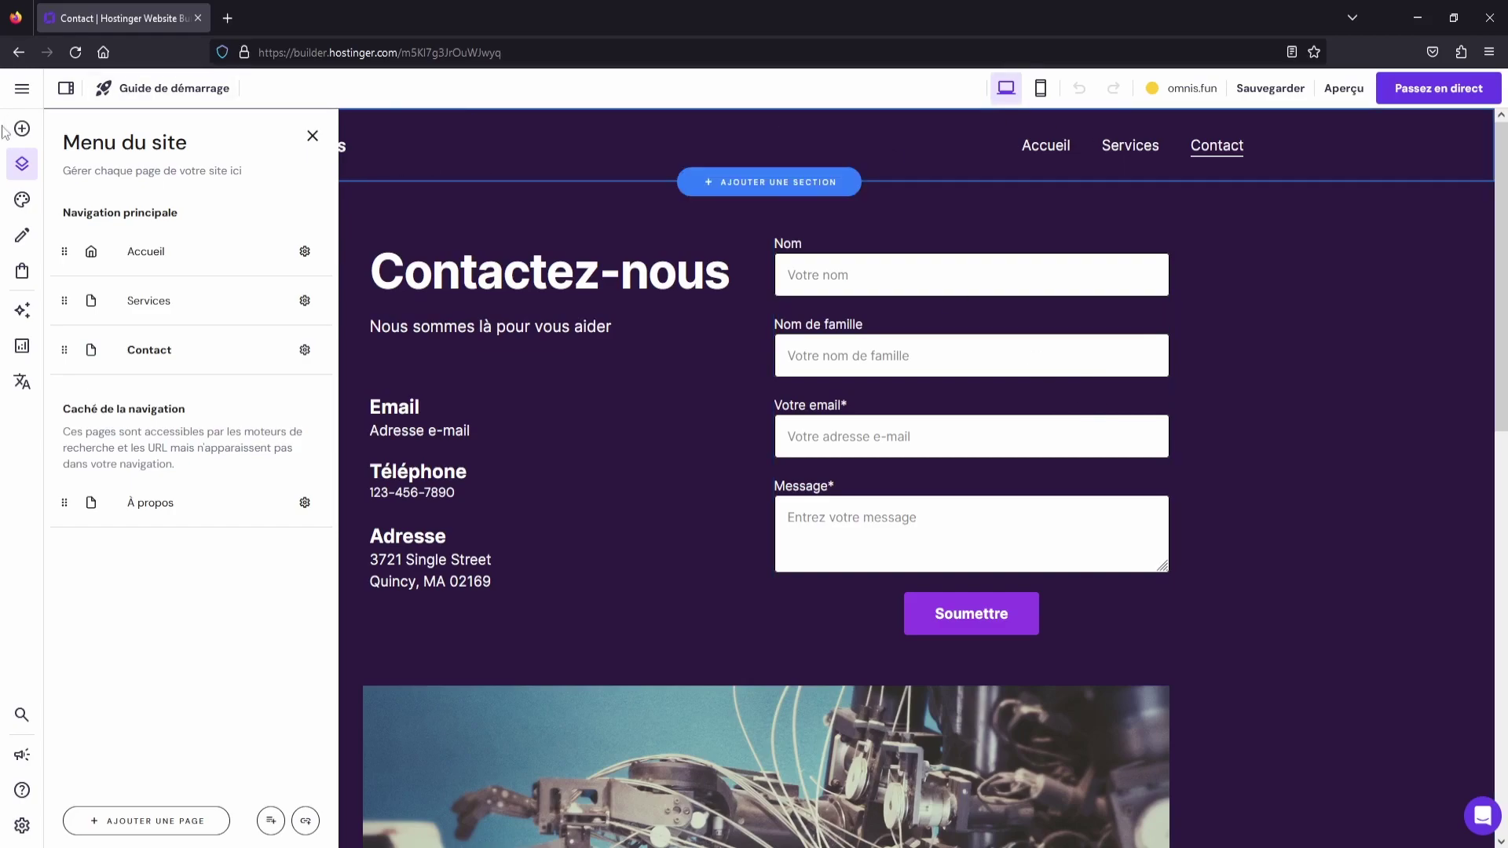
Examine the site-wide colour palette and font presets in the website styles, and switch to the Accueil page
{"action": "left_click", "coordinate": [14, 202]}
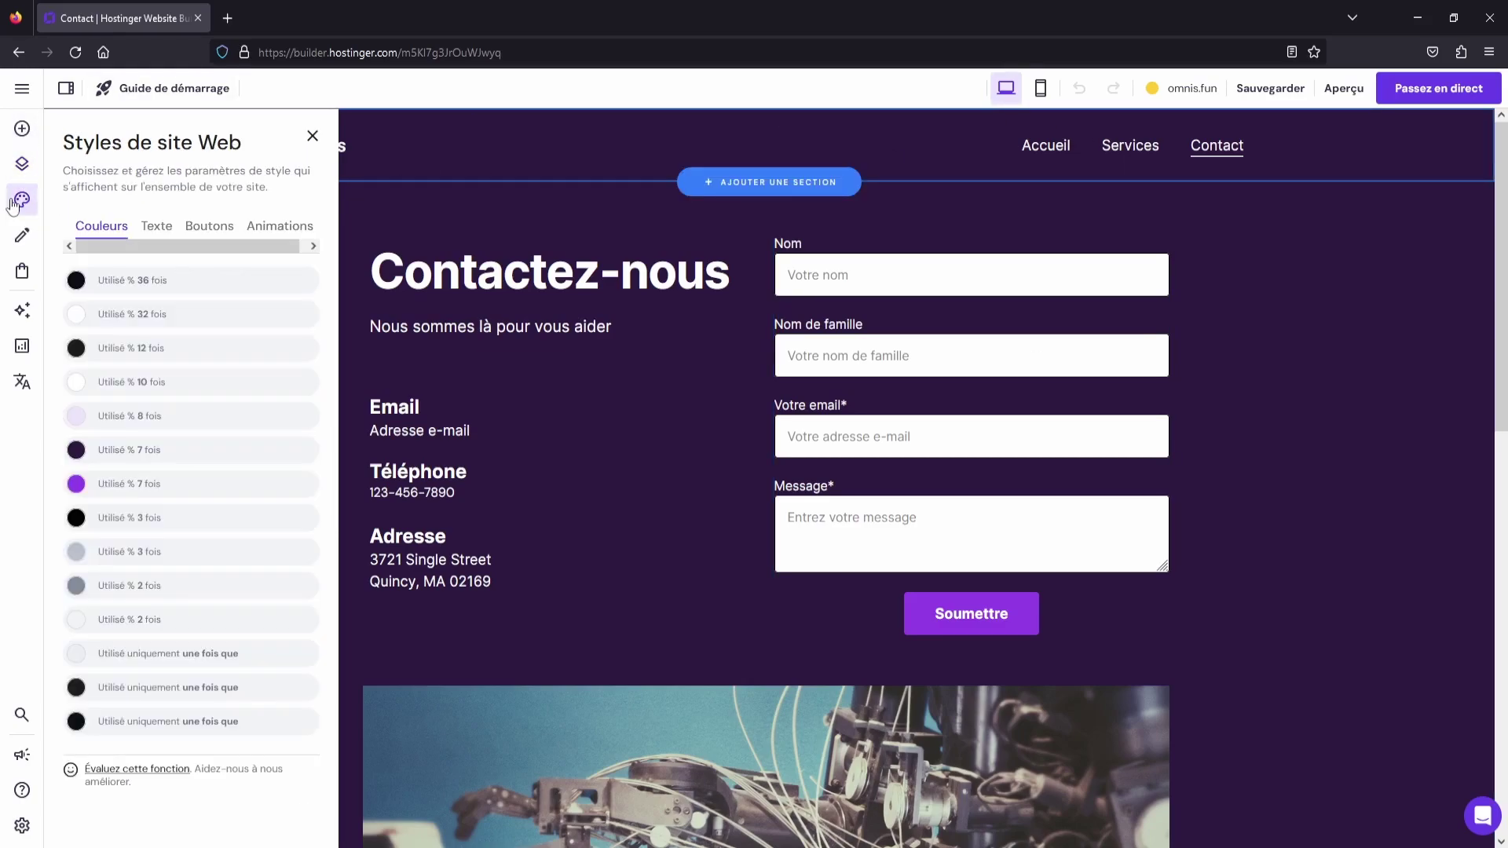
{"action": "scroll", "coordinate": [275, 353], "scroll_direction": "down", "scroll_amount": 5}
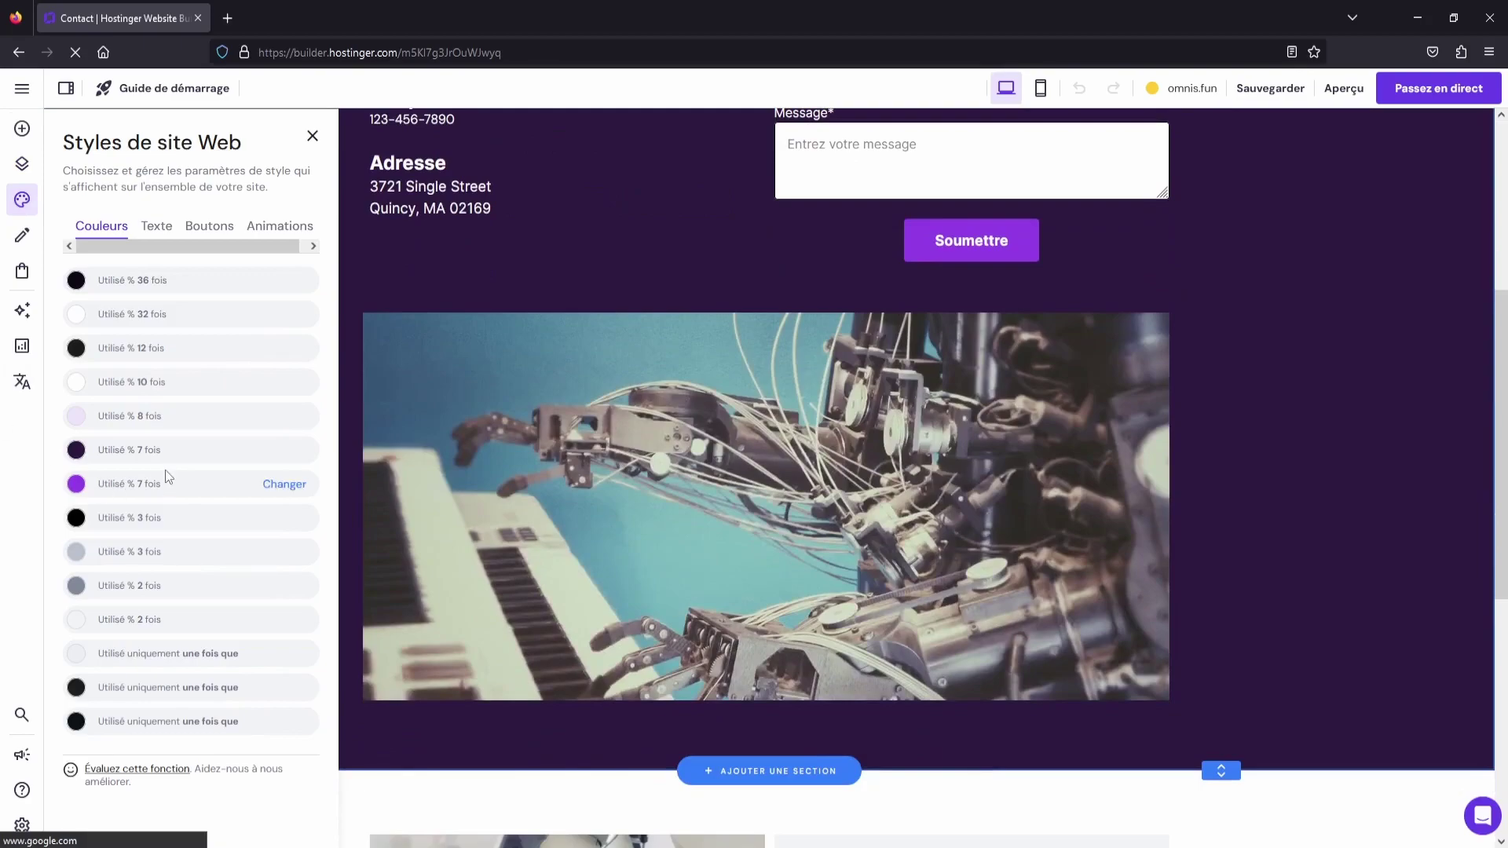
{"action": "left_click", "coordinate": [165, 224]}
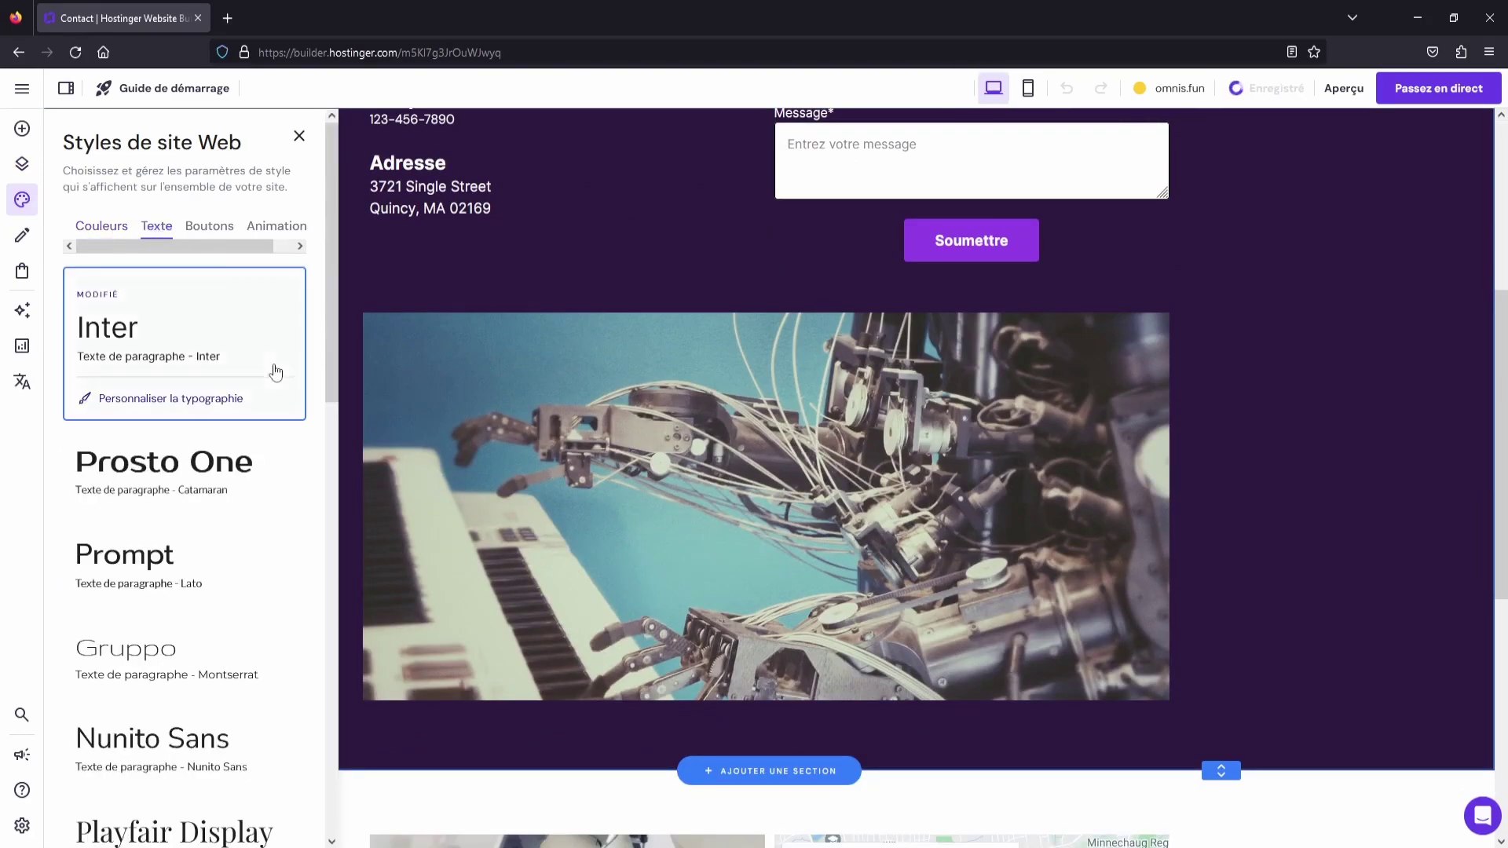
{"action": "scroll", "coordinate": [271, 388], "scroll_direction": "down", "scroll_amount": 5}
{"action": "scroll", "coordinate": [267, 409], "scroll_direction": "down", "scroll_amount": 7}
{"action": "scroll", "coordinate": [256, 438], "scroll_direction": "up", "scroll_amount": 15}
{"action": "scroll", "coordinate": [1317, 313], "scroll_direction": "up", "scroll_amount": 5}
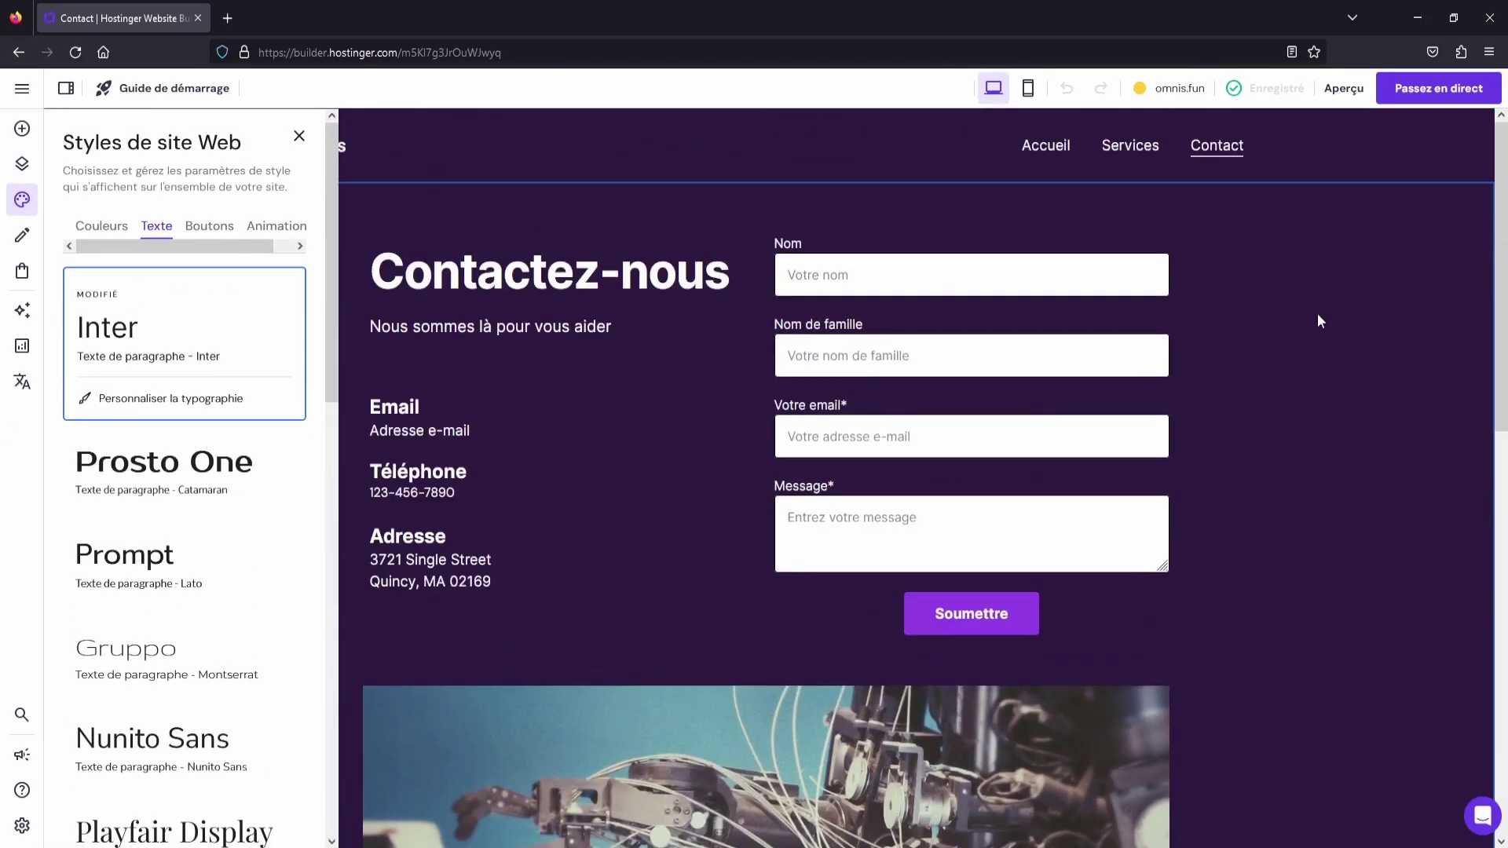
{"action": "left_click", "coordinate": [1049, 145]}
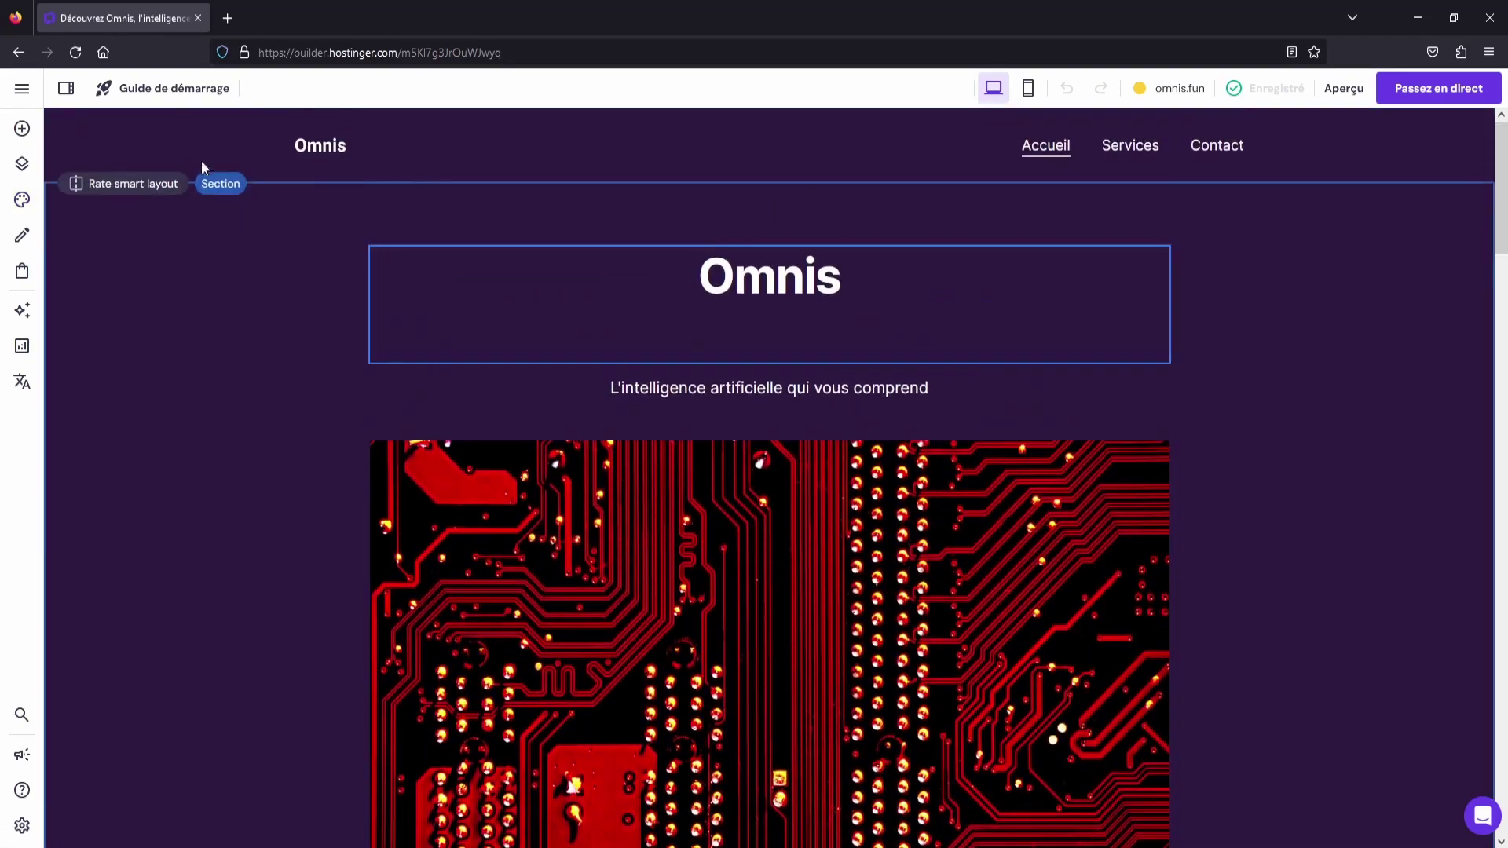
Try the Prosto One and Prompt font presets for the site's text, choosing to keep the existing modifications each time
{"action": "left_click", "coordinate": [22, 199]}
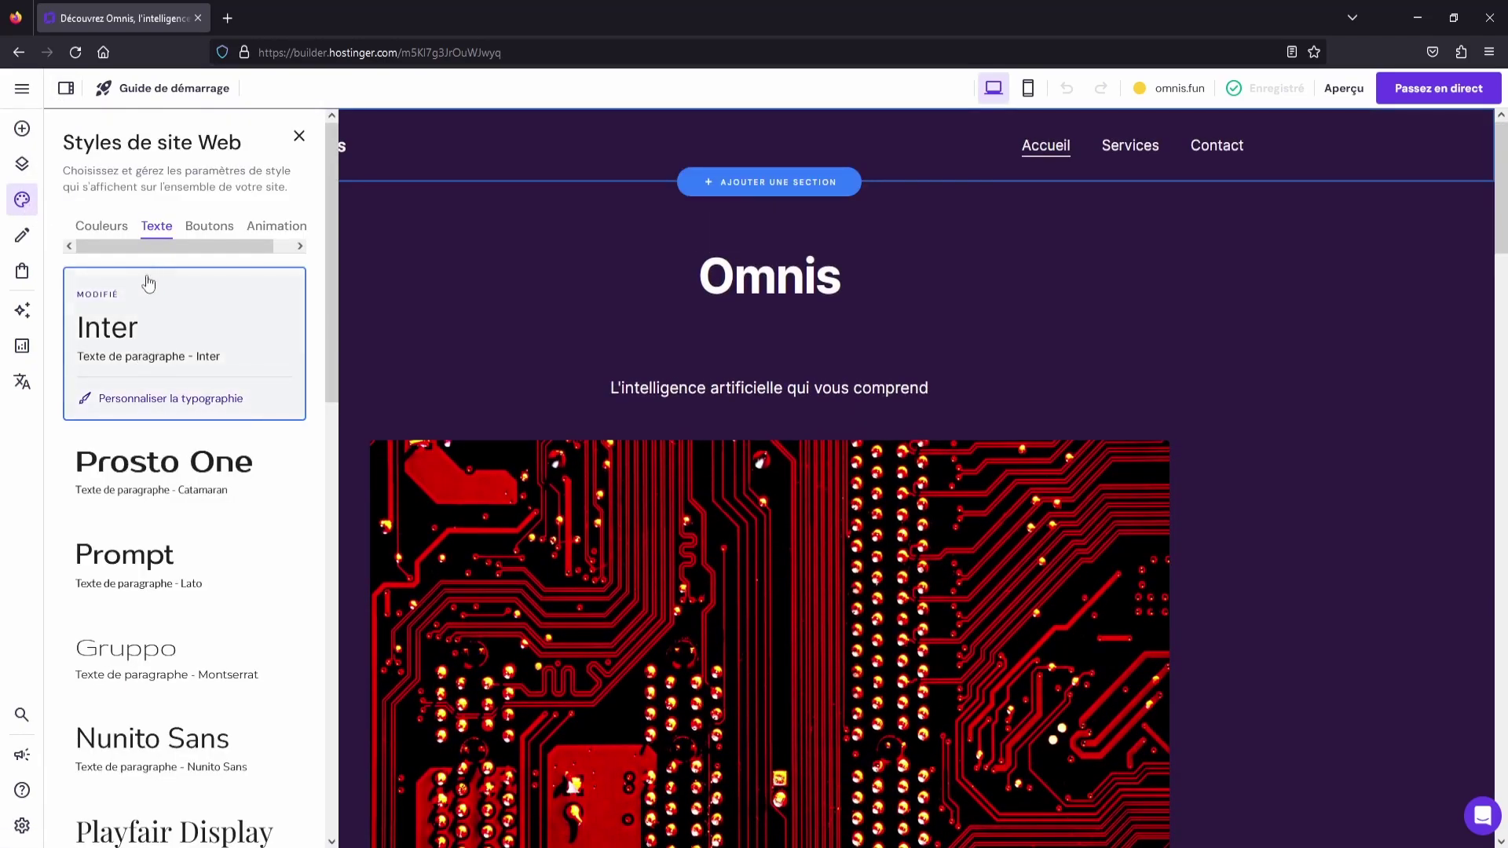
{"action": "left_click", "coordinate": [162, 494]}
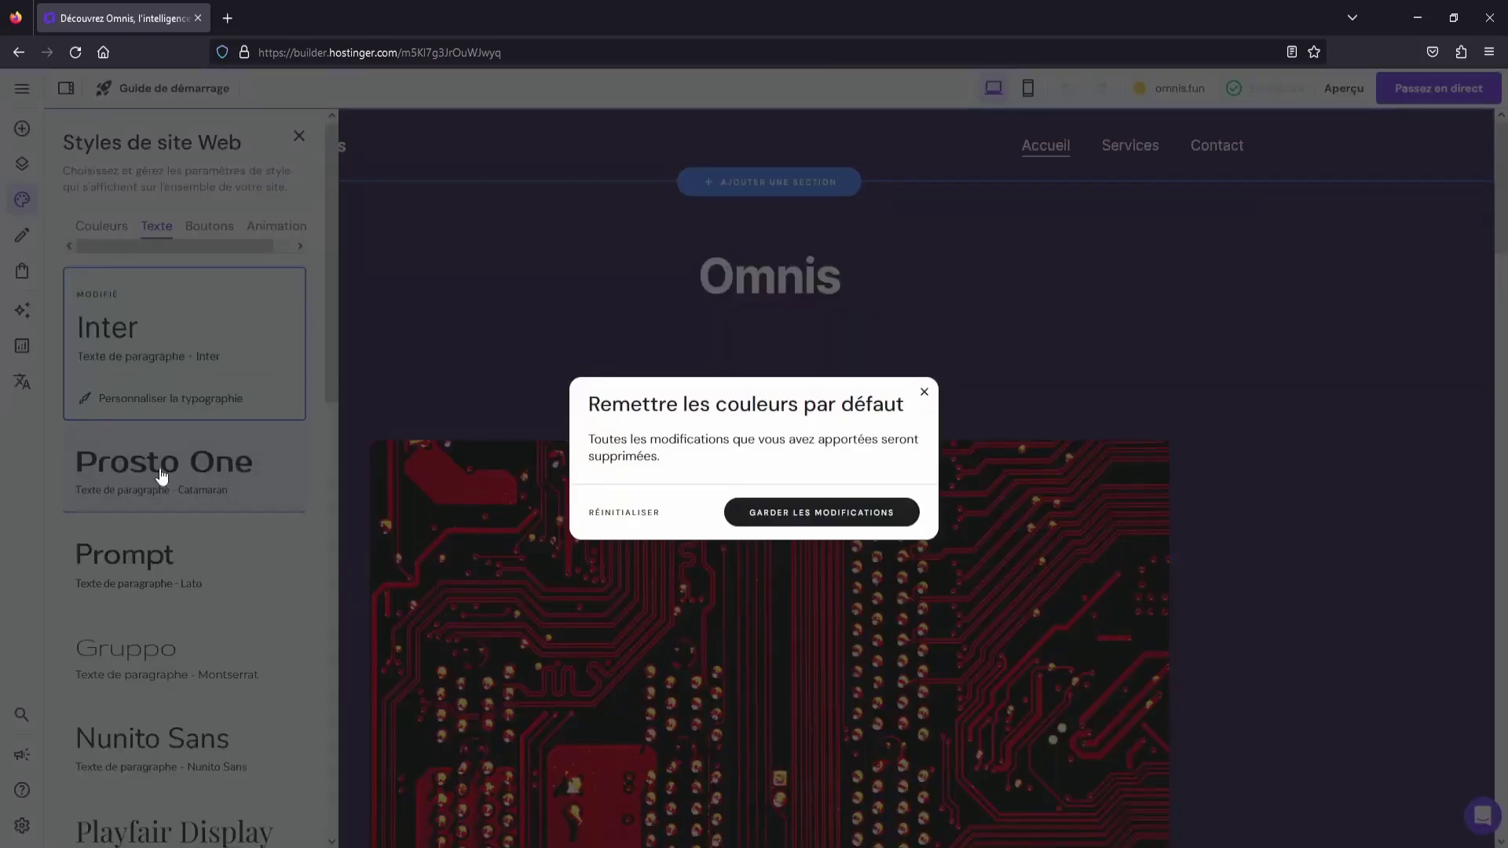
{"action": "left_click", "coordinate": [737, 515]}
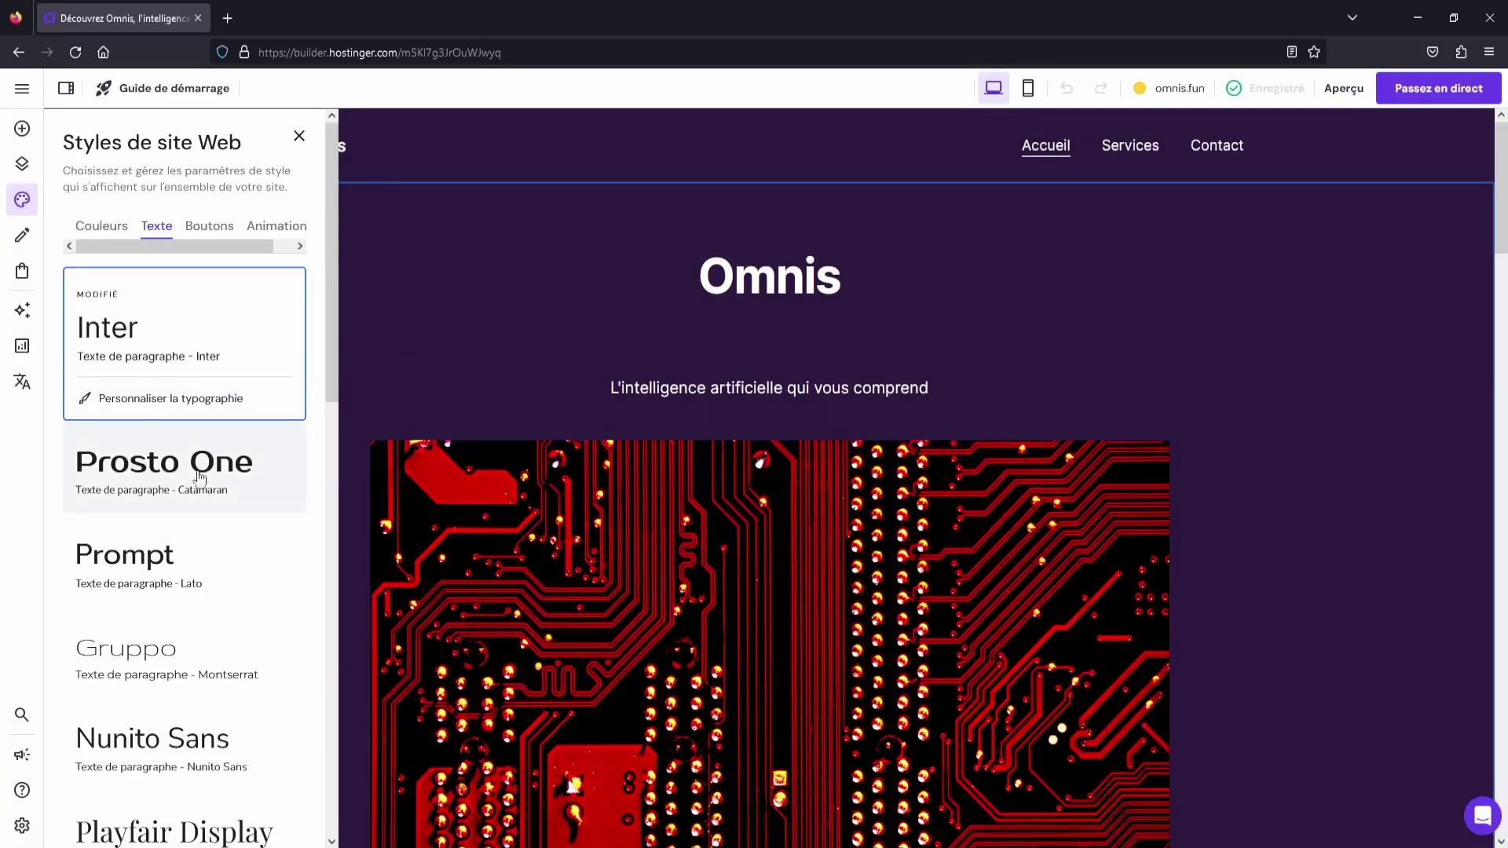
{"action": "left_click", "coordinate": [176, 563]}
{"action": "left_click", "coordinate": [809, 510]}
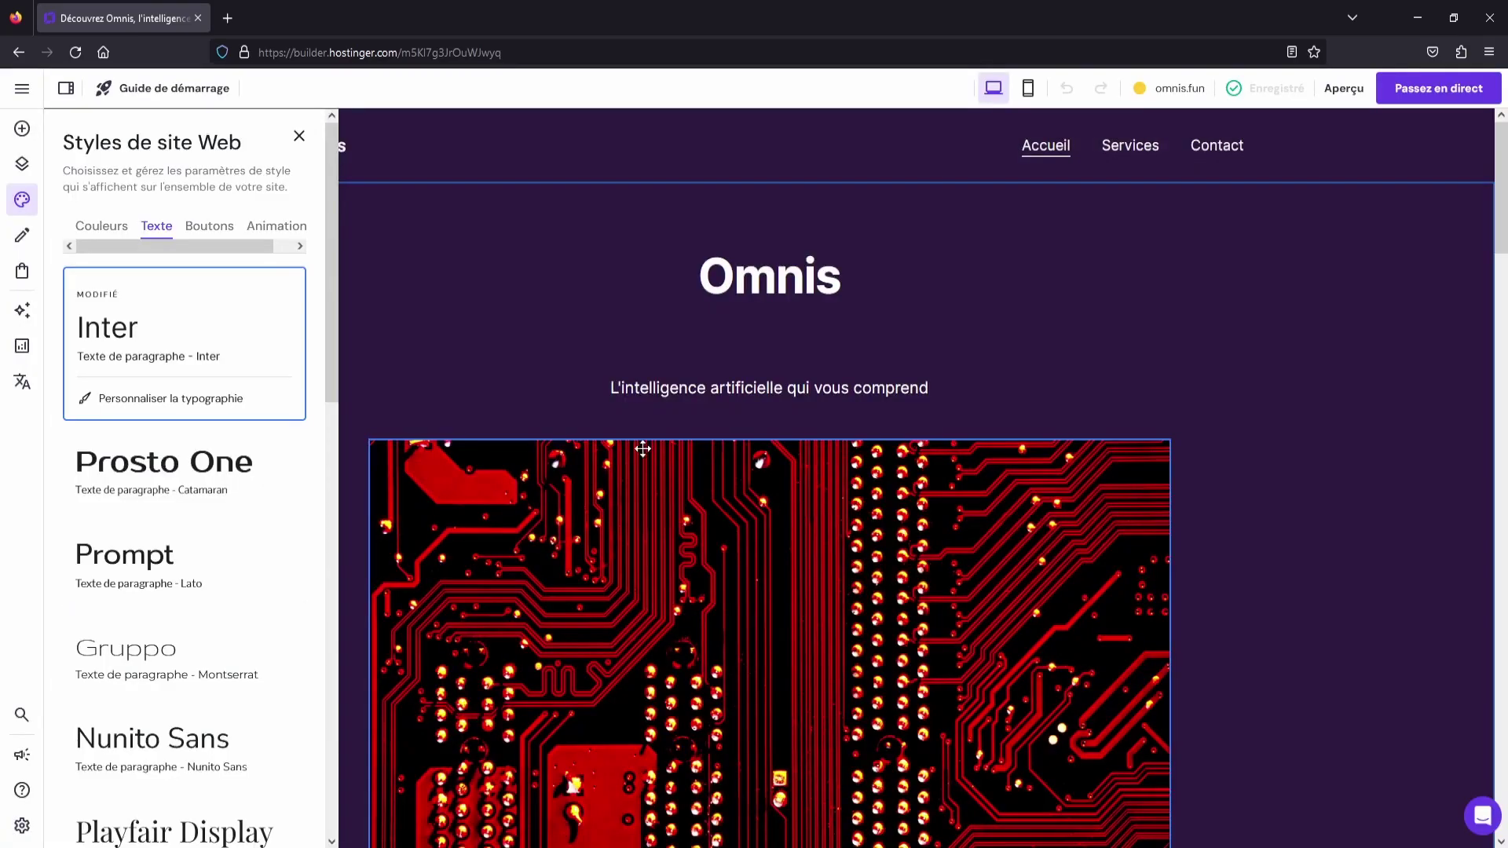
Look through the button and animation styles, the blog option and the online store option
{"action": "left_click", "coordinate": [700, 320]}
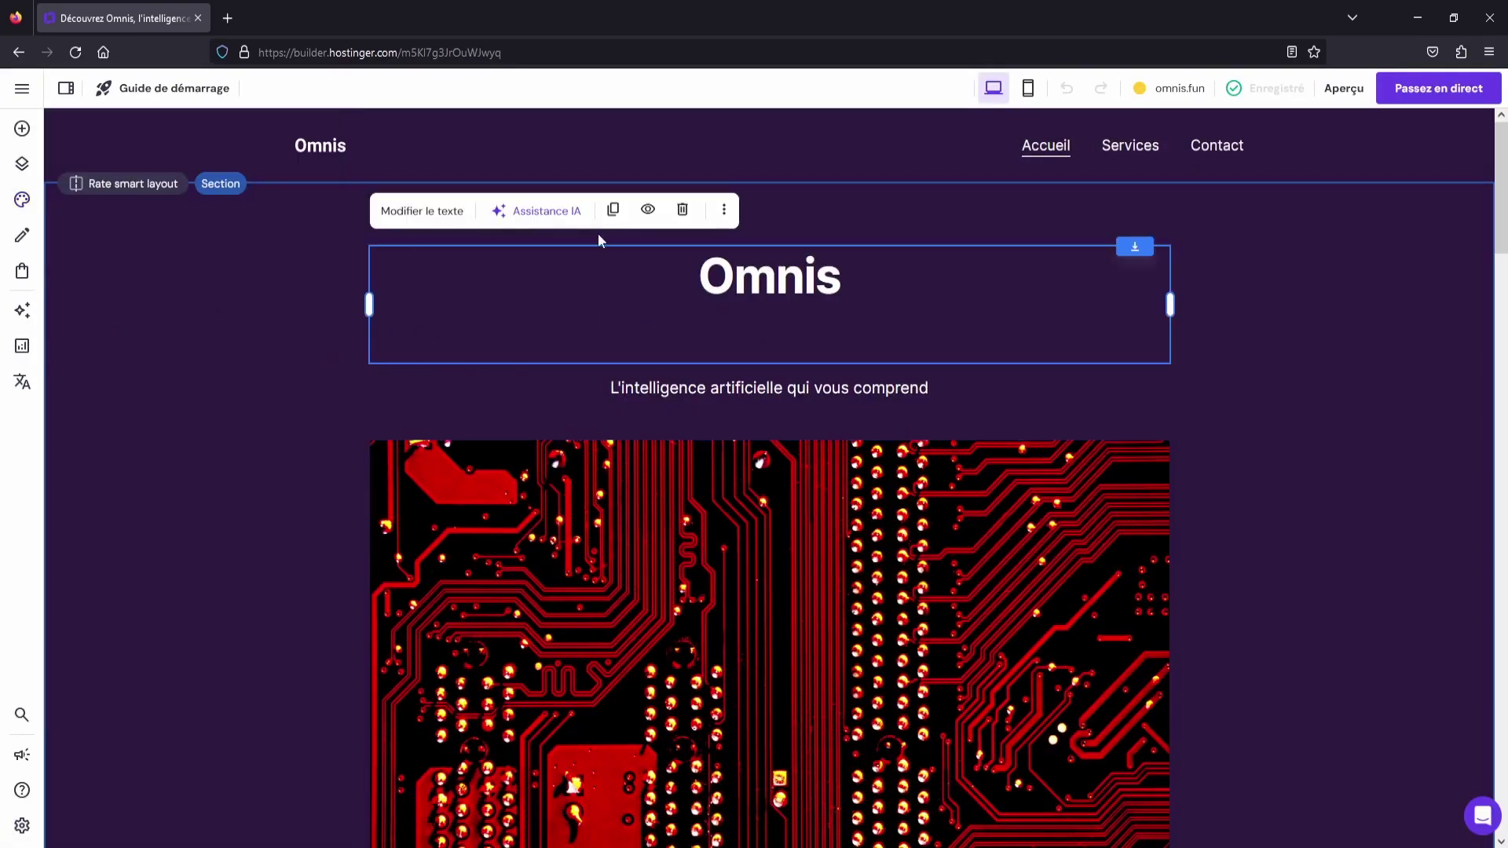
{"action": "left_click", "coordinate": [21, 198]}
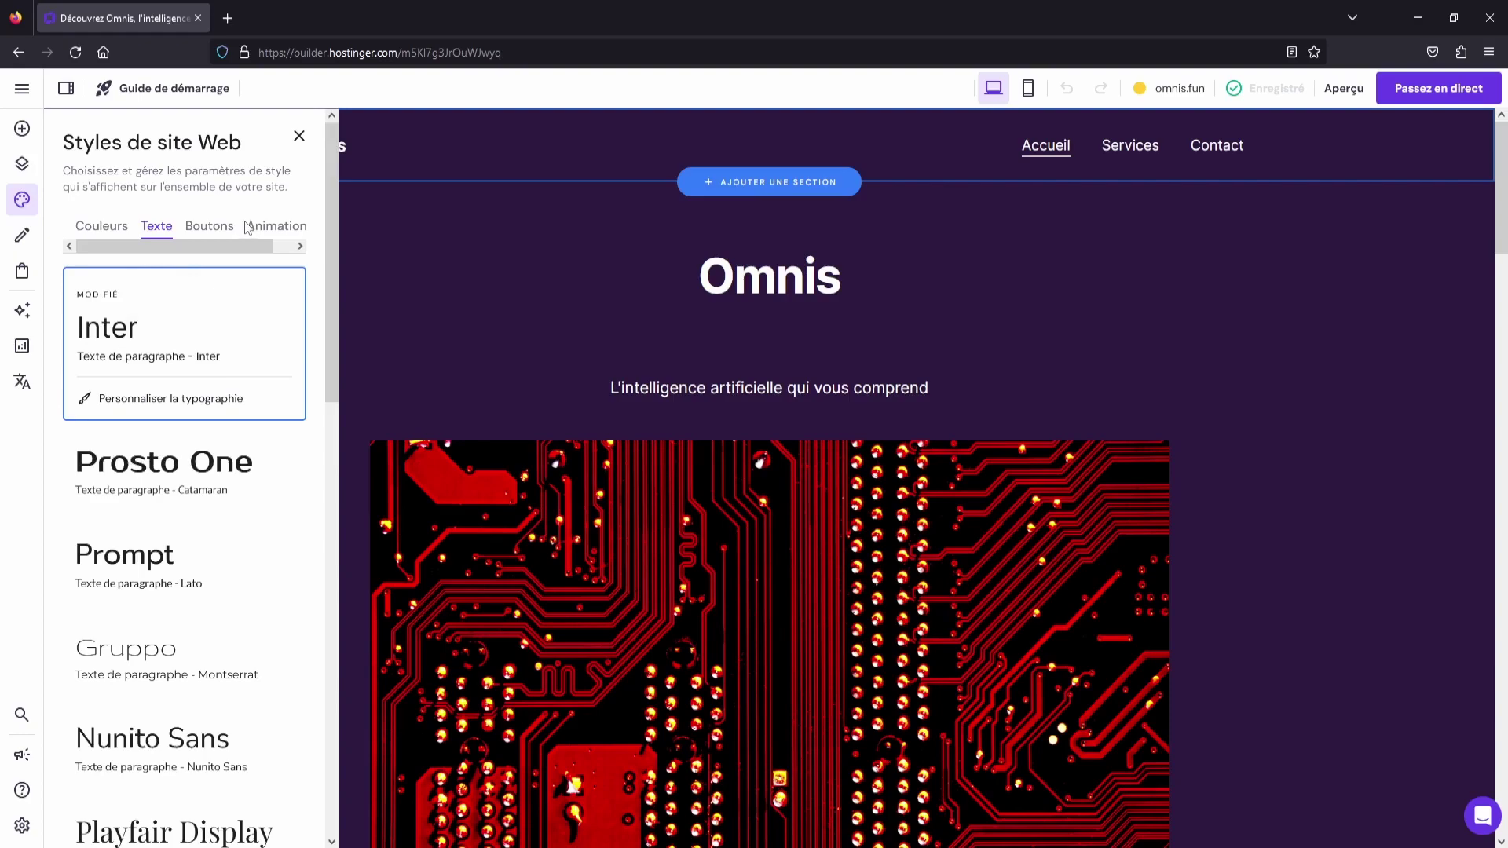
{"action": "left_click", "coordinate": [205, 230]}
{"action": "left_click", "coordinate": [275, 230]}
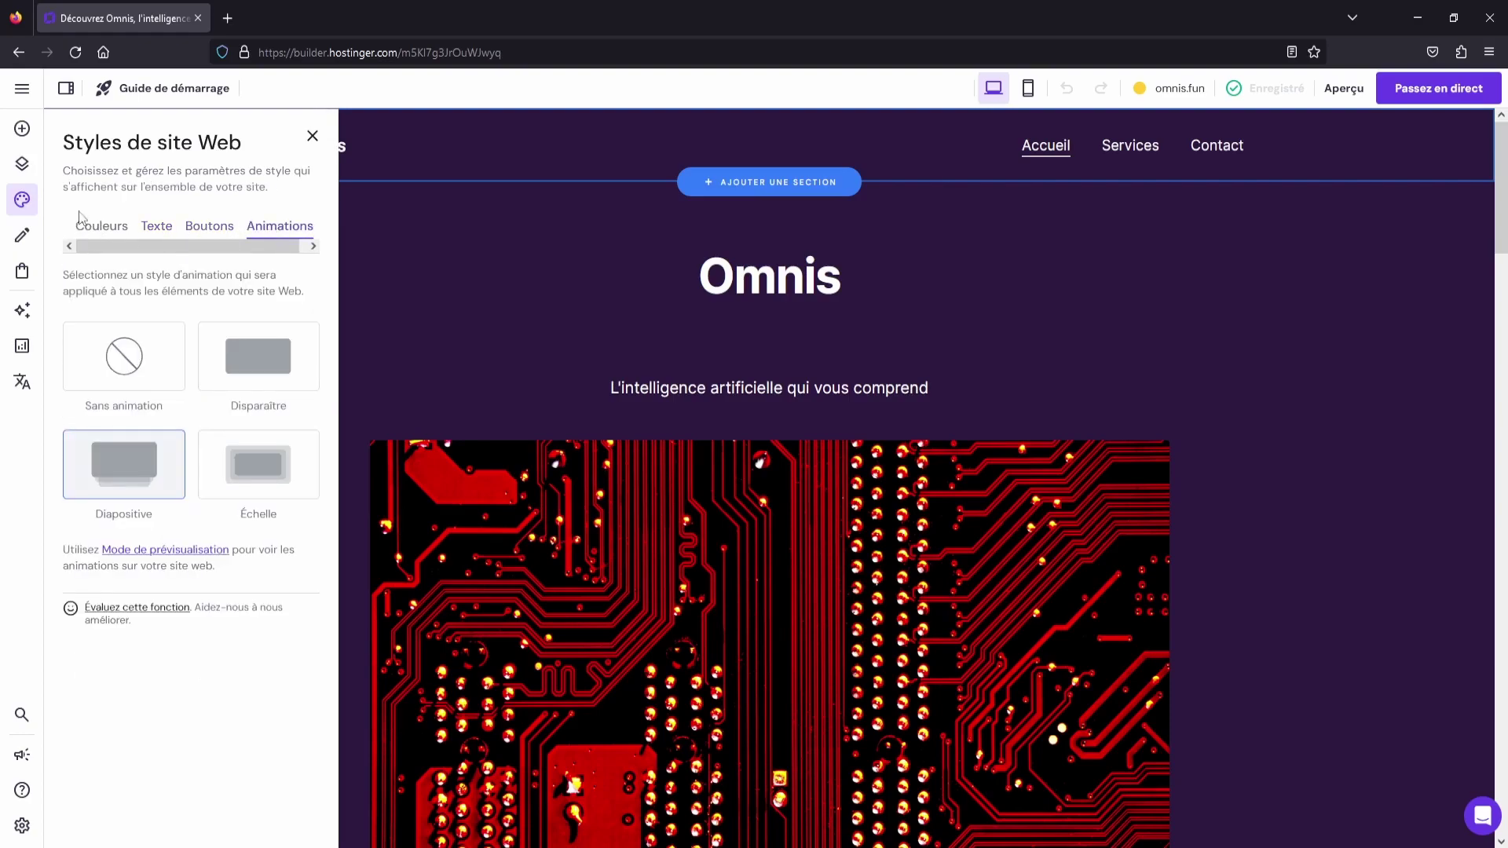
{"action": "left_click", "coordinate": [19, 230]}
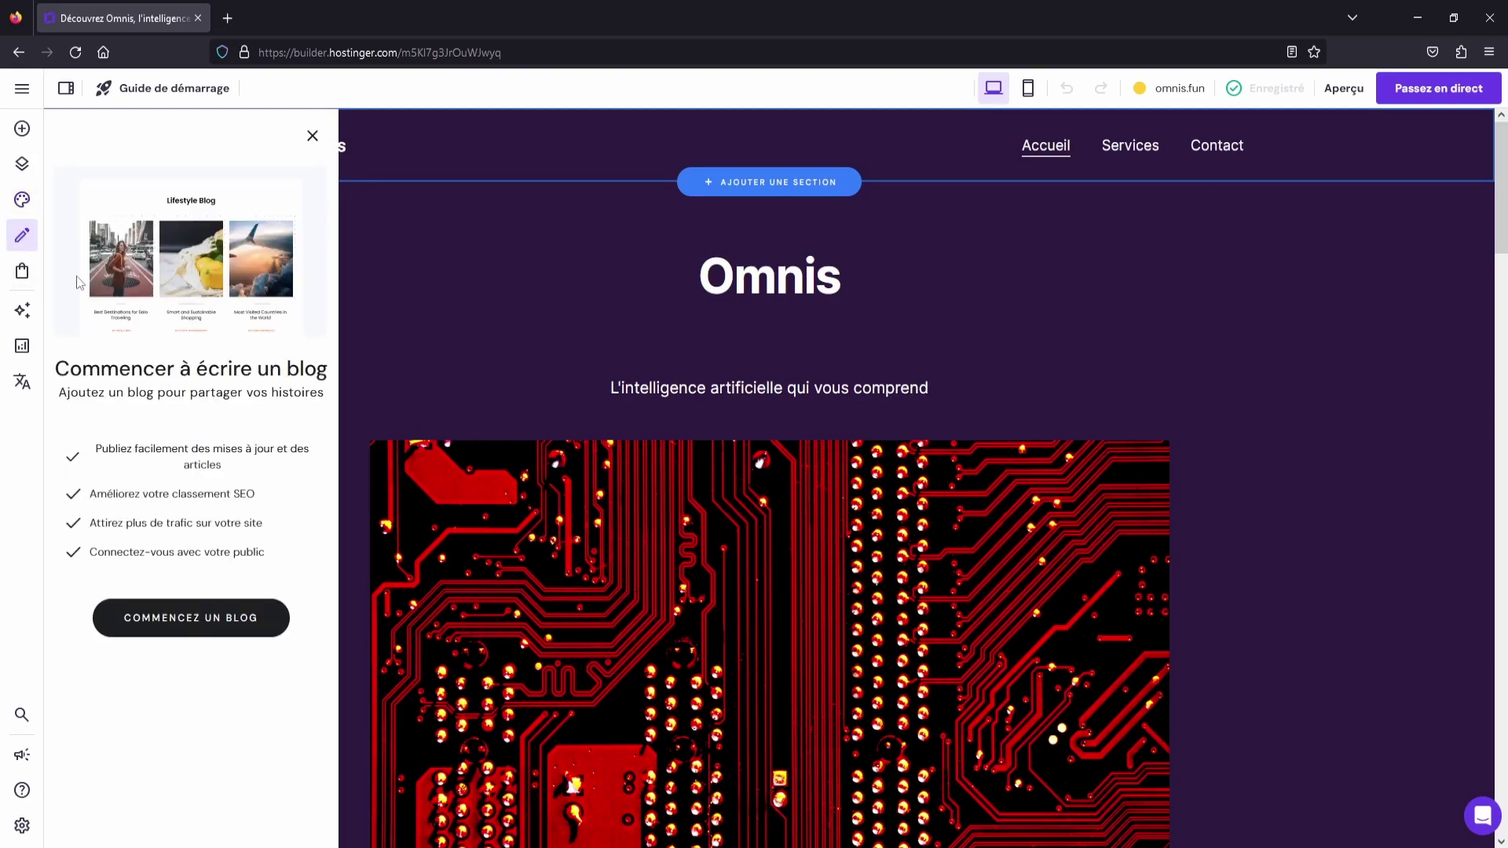
{"action": "left_click", "coordinate": [26, 270]}
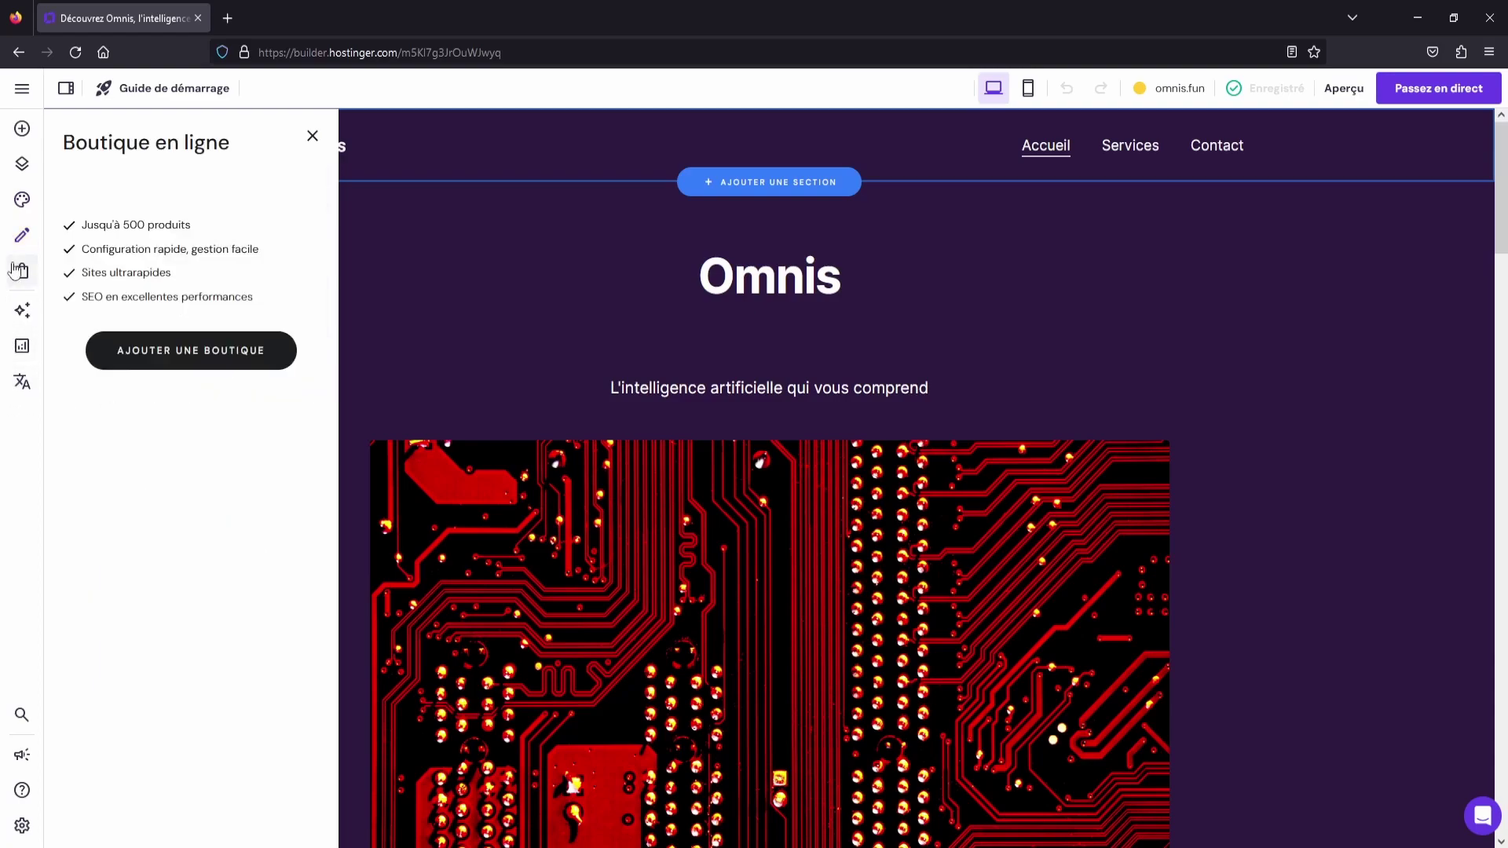
Generate the AI heatmap for the Accueil page and examine the predicted visitor attention across its sections
{"action": "left_click", "coordinate": [29, 315]}
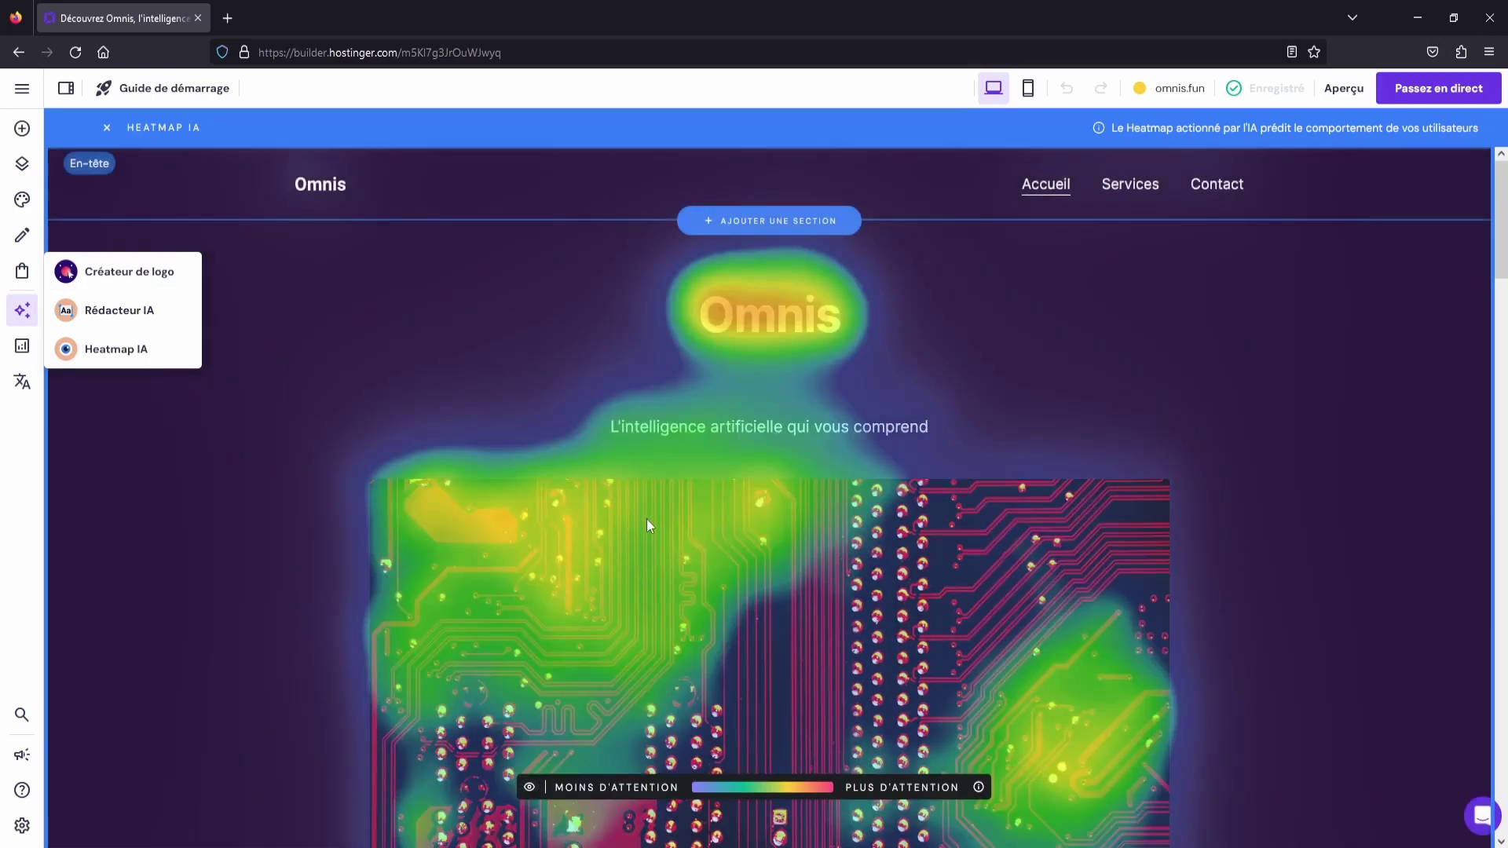
{"action": "scroll", "coordinate": [647, 519], "scroll_direction": "down", "scroll_amount": 5}
{"action": "scroll", "coordinate": [649, 525], "scroll_direction": "down", "scroll_amount": 12}
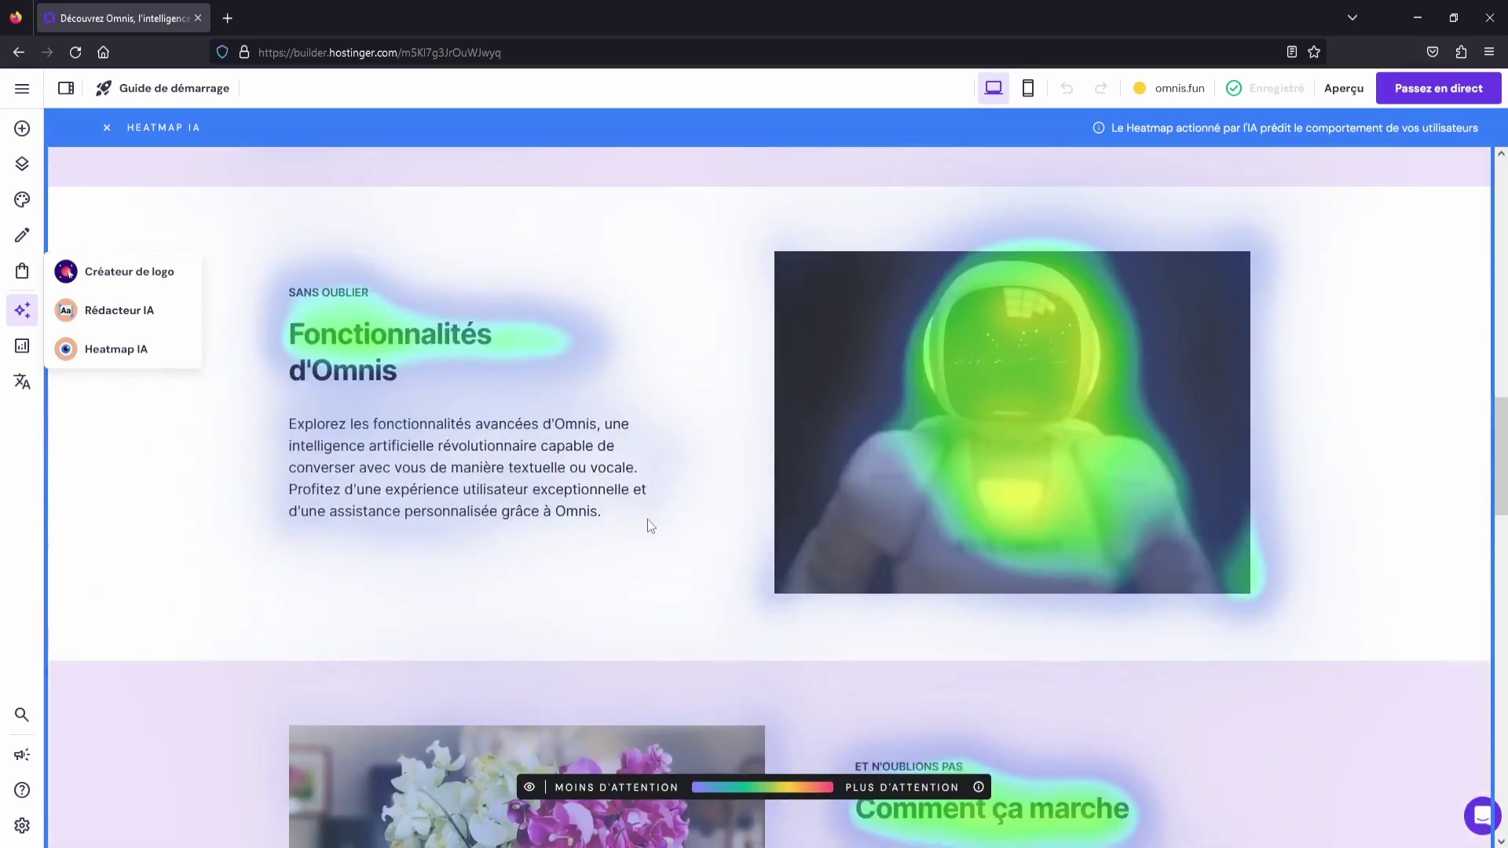
{"action": "scroll", "coordinate": [651, 525], "scroll_direction": "up", "scroll_amount": 12}
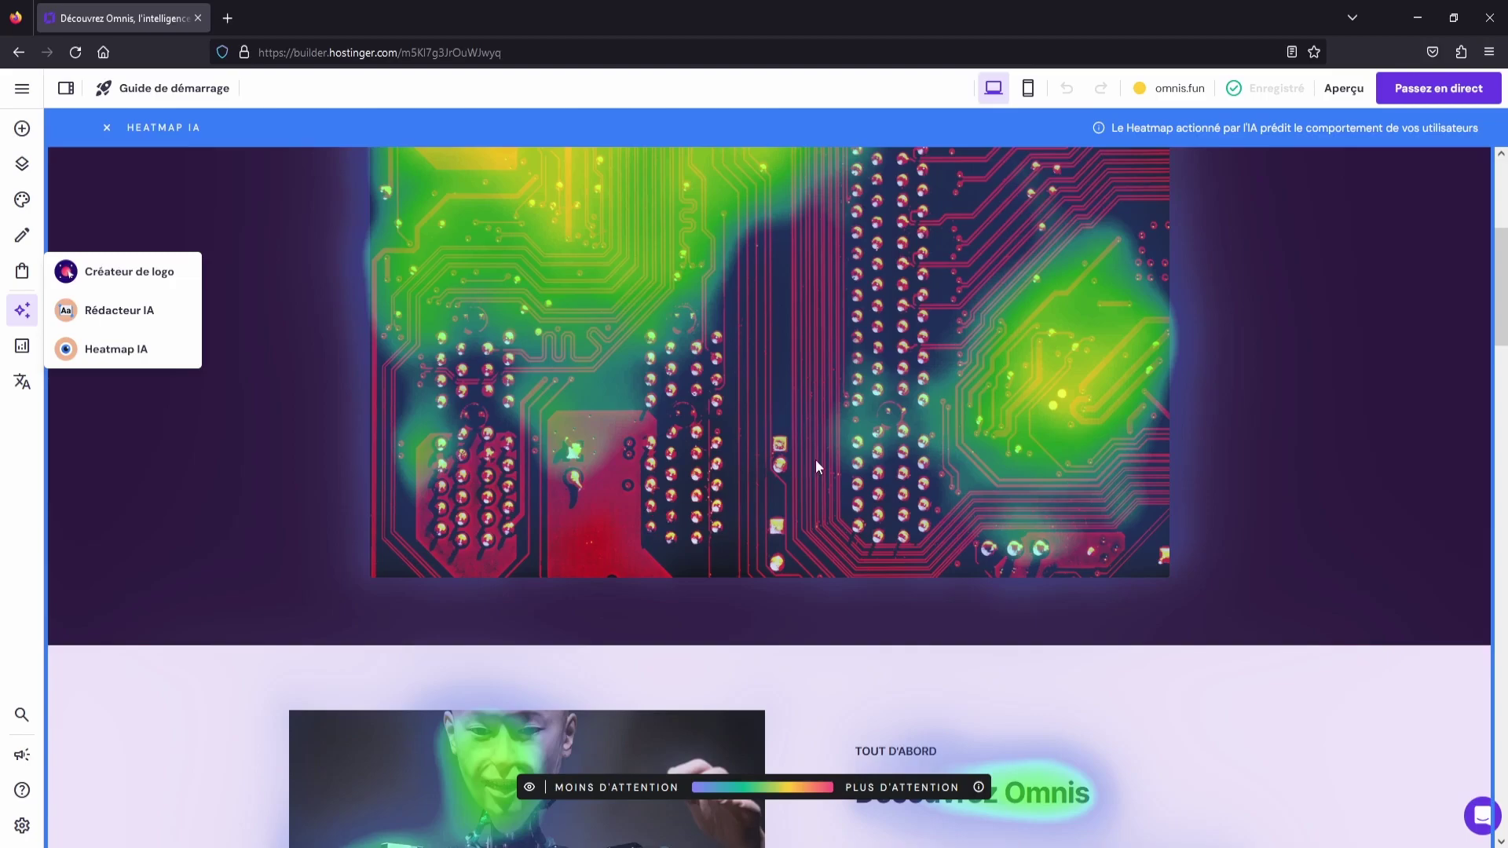
{"action": "scroll", "coordinate": [814, 462], "scroll_direction": "up", "scroll_amount": 5}
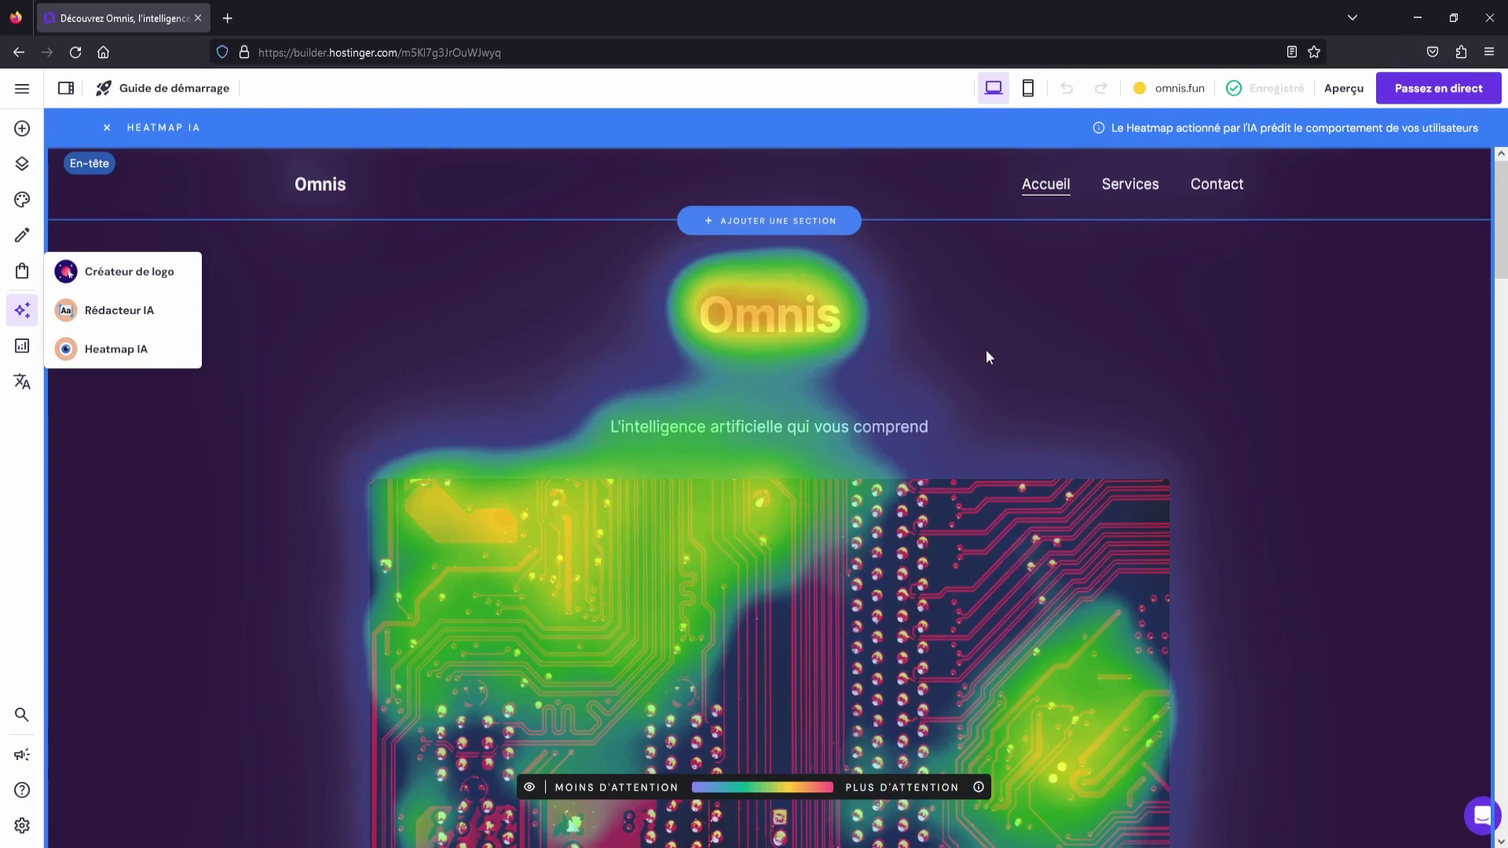
{"action": "scroll", "coordinate": [707, 441], "scroll_direction": "down", "scroll_amount": 2}
{"action": "scroll", "coordinate": [722, 399], "scroll_direction": "up", "scroll_amount": 2}
{"action": "scroll", "coordinate": [1491, 351], "scroll_direction": "down", "scroll_amount": 5}
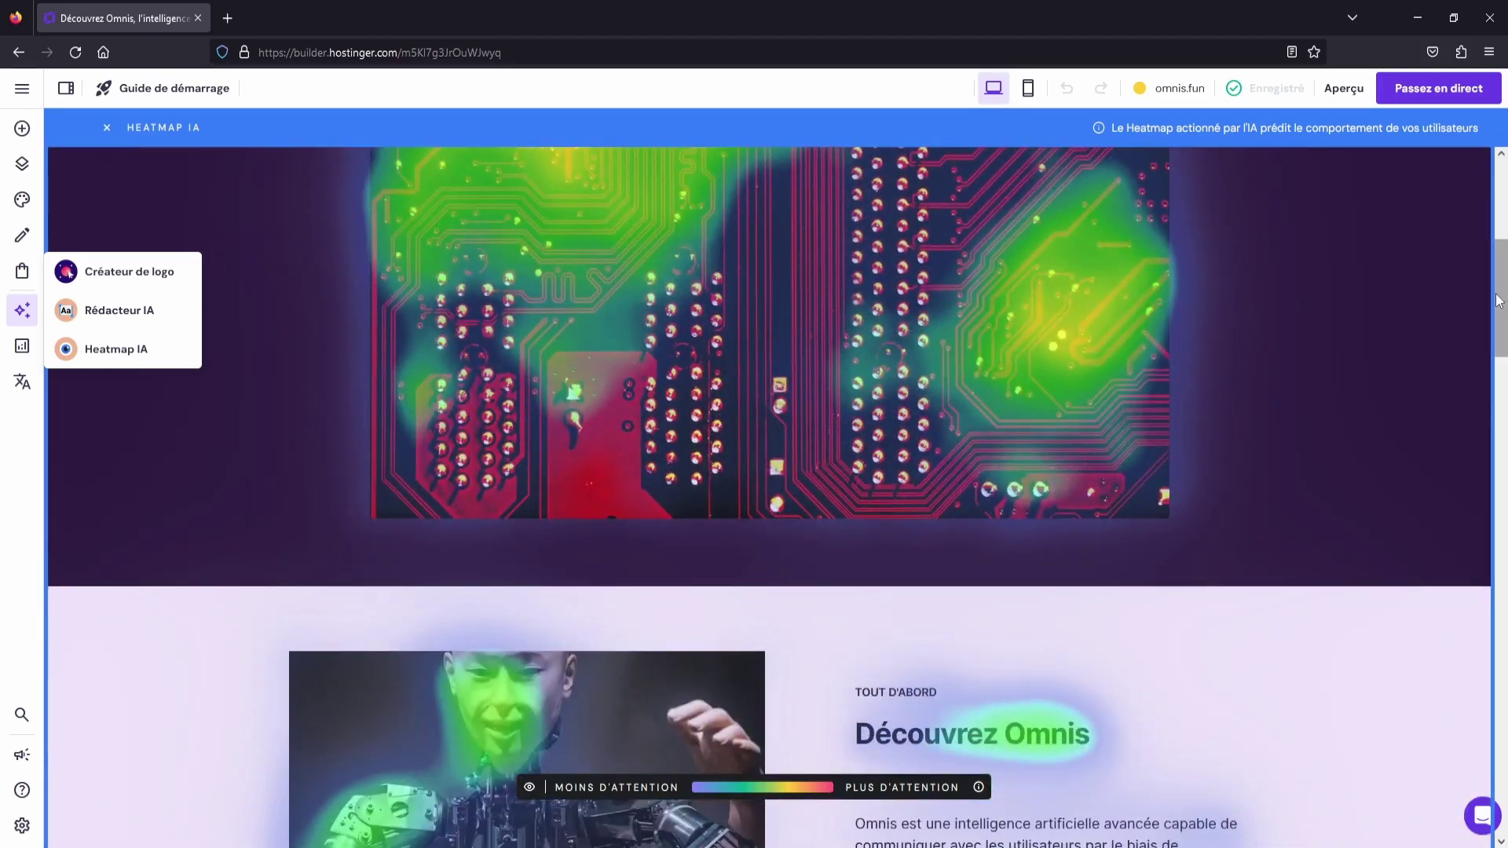
{"action": "left_click_drag", "start_coordinate": [1505, 288], "coordinate": [1494, 352]}
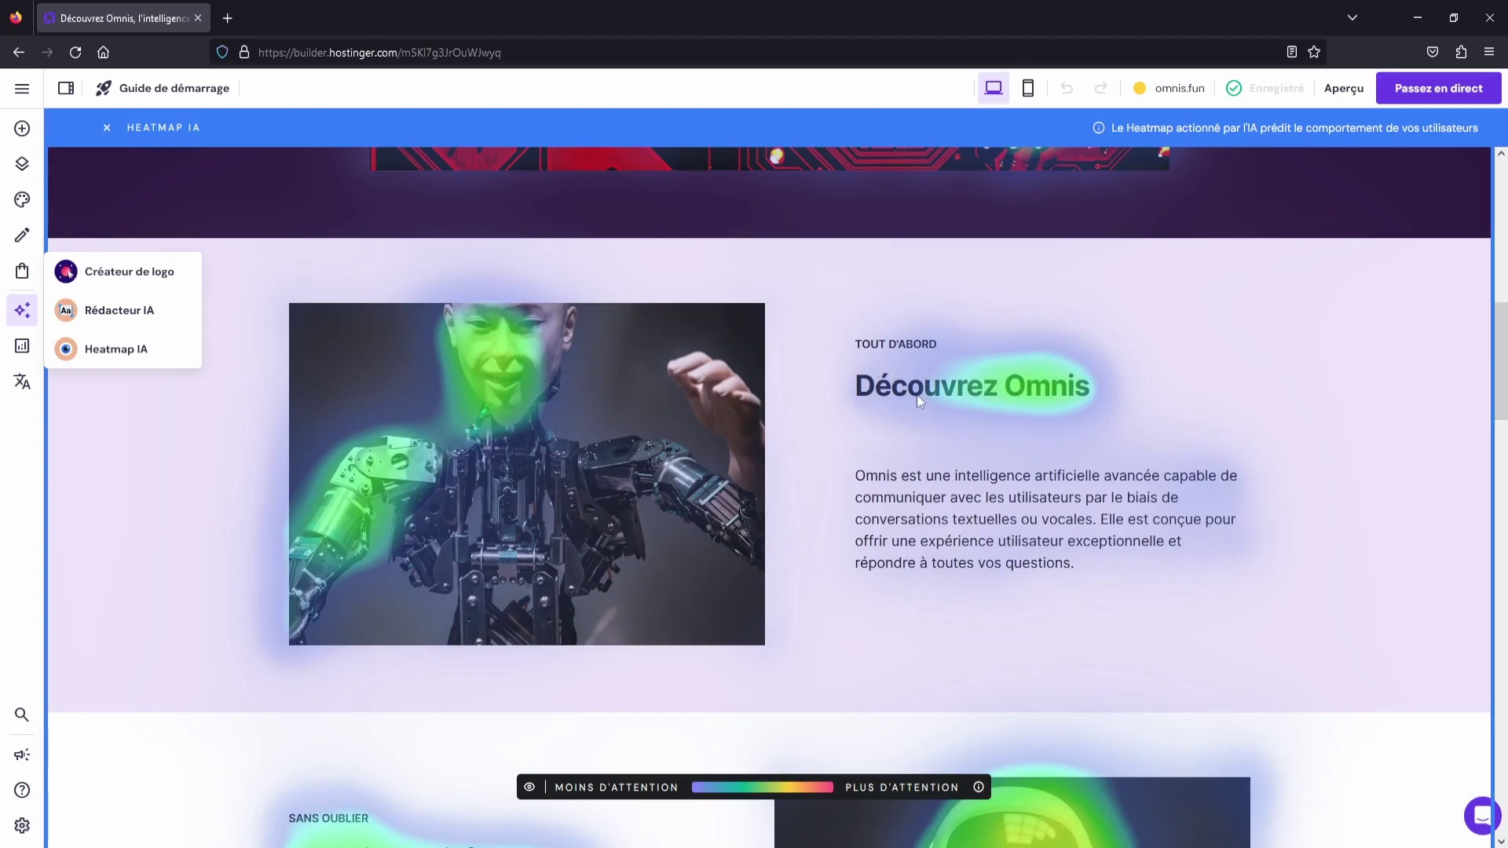
{"action": "left_click_drag", "start_coordinate": [1500, 314], "coordinate": [1500, 224]}
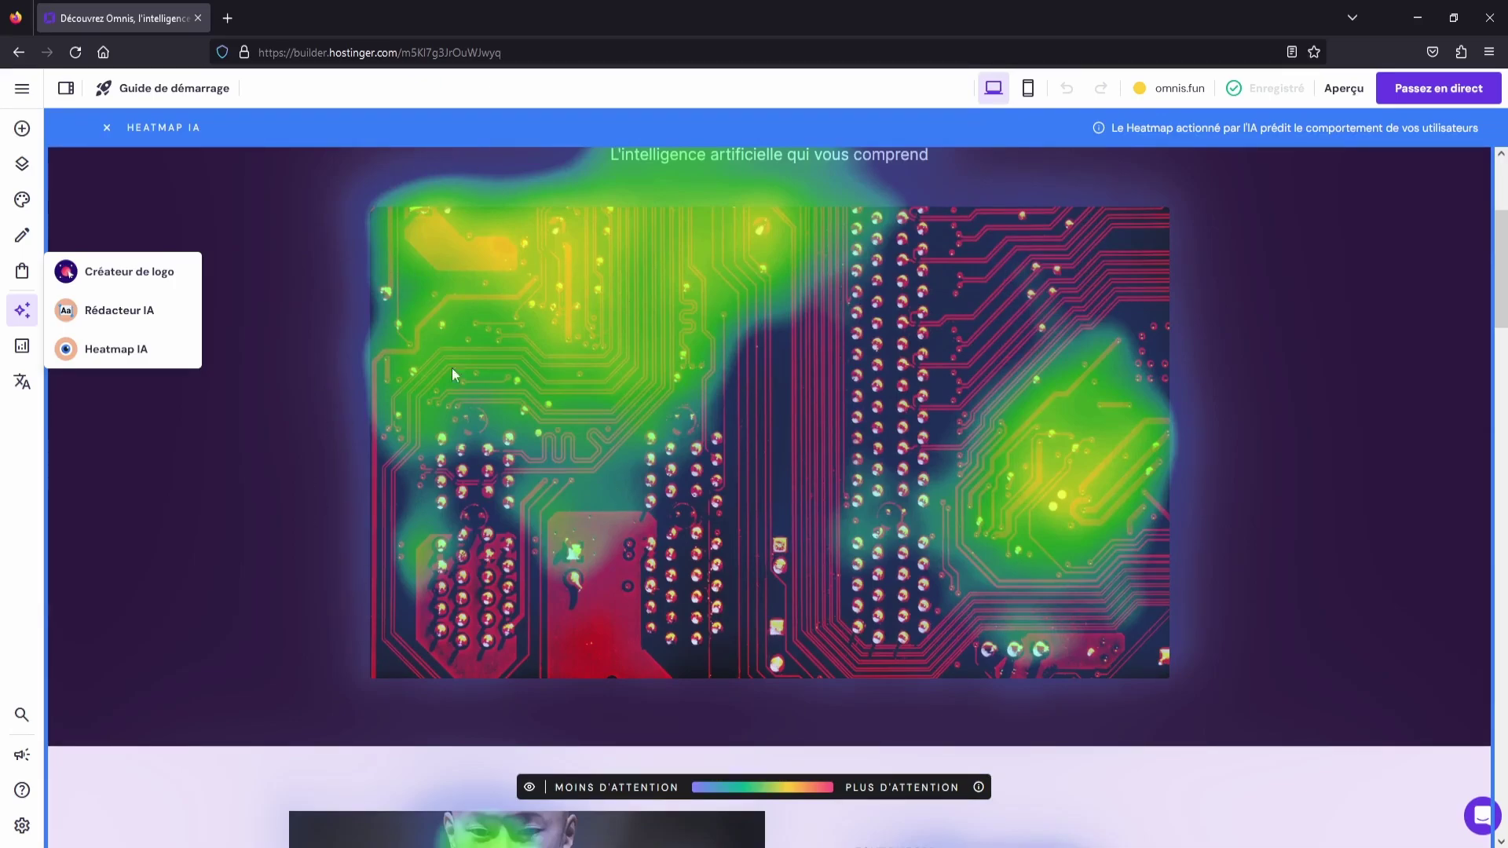
{"action": "left_click_drag", "start_coordinate": [1497, 273], "coordinate": [1495, 417]}
{"action": "scroll", "coordinate": [945, 513], "scroll_direction": "down", "scroll_amount": 5}
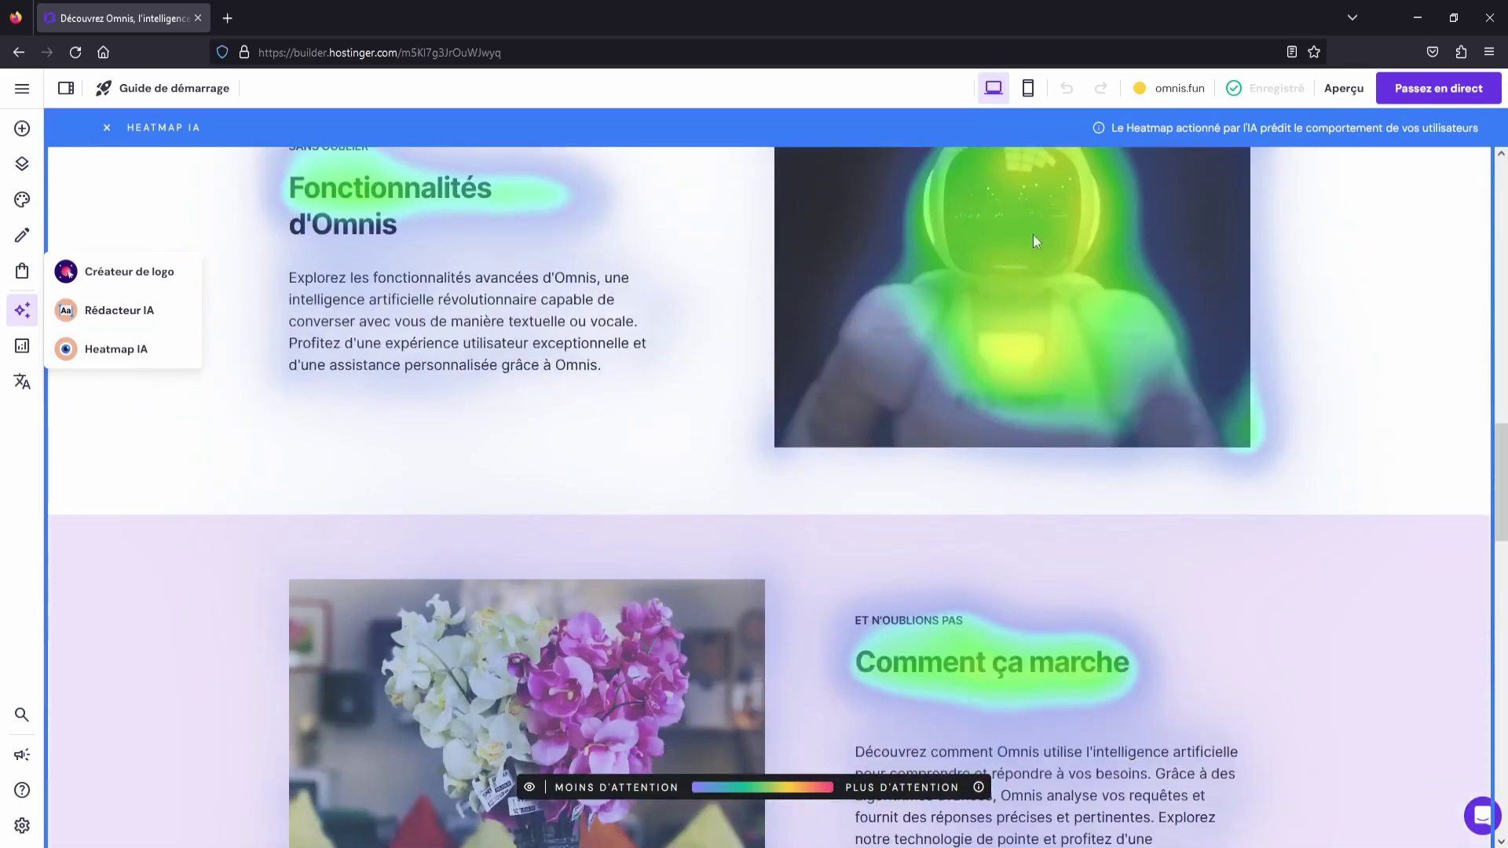
{"action": "scroll", "coordinate": [1011, 333], "scroll_direction": "up", "scroll_amount": 3}
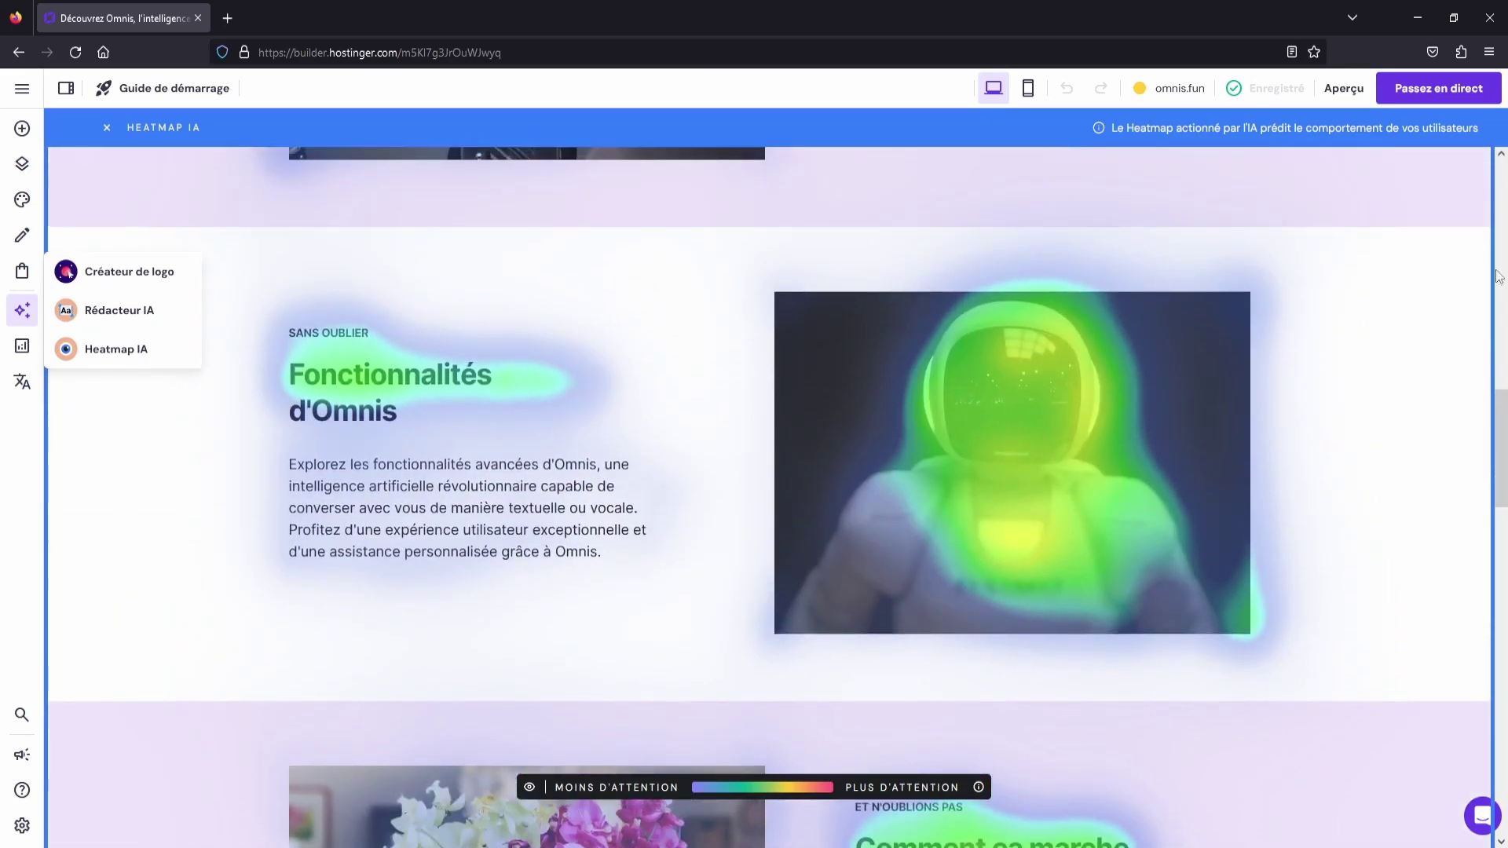
{"action": "scroll", "coordinate": [1021, 471], "scroll_direction": "up", "scroll_amount": 8}
{"action": "scroll", "coordinate": [677, 500], "scroll_direction": "down", "scroll_amount": 5}
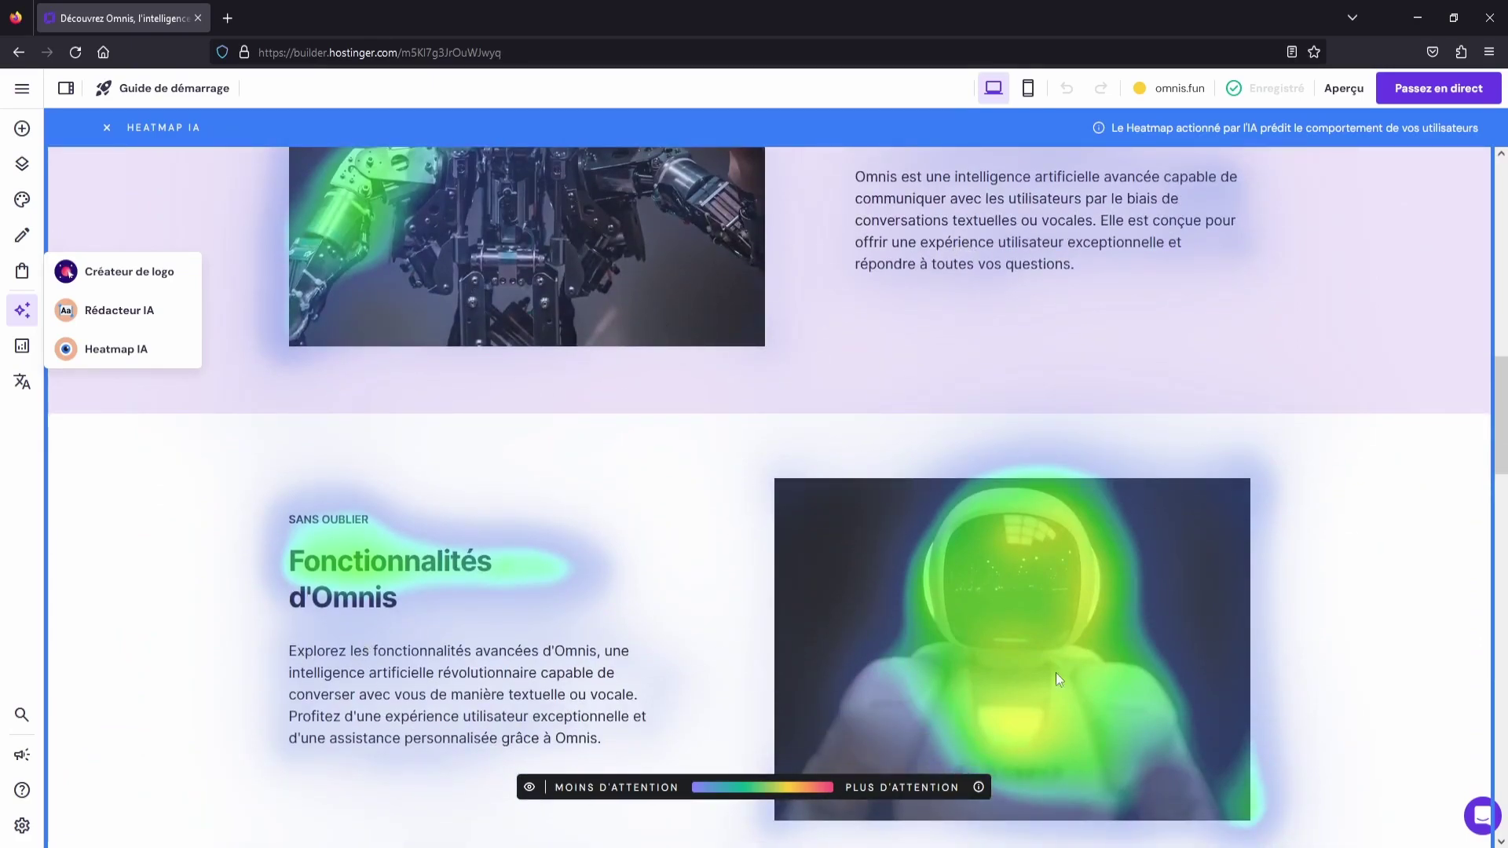
{"action": "scroll", "coordinate": [792, 485], "scroll_direction": "down", "scroll_amount": 5}
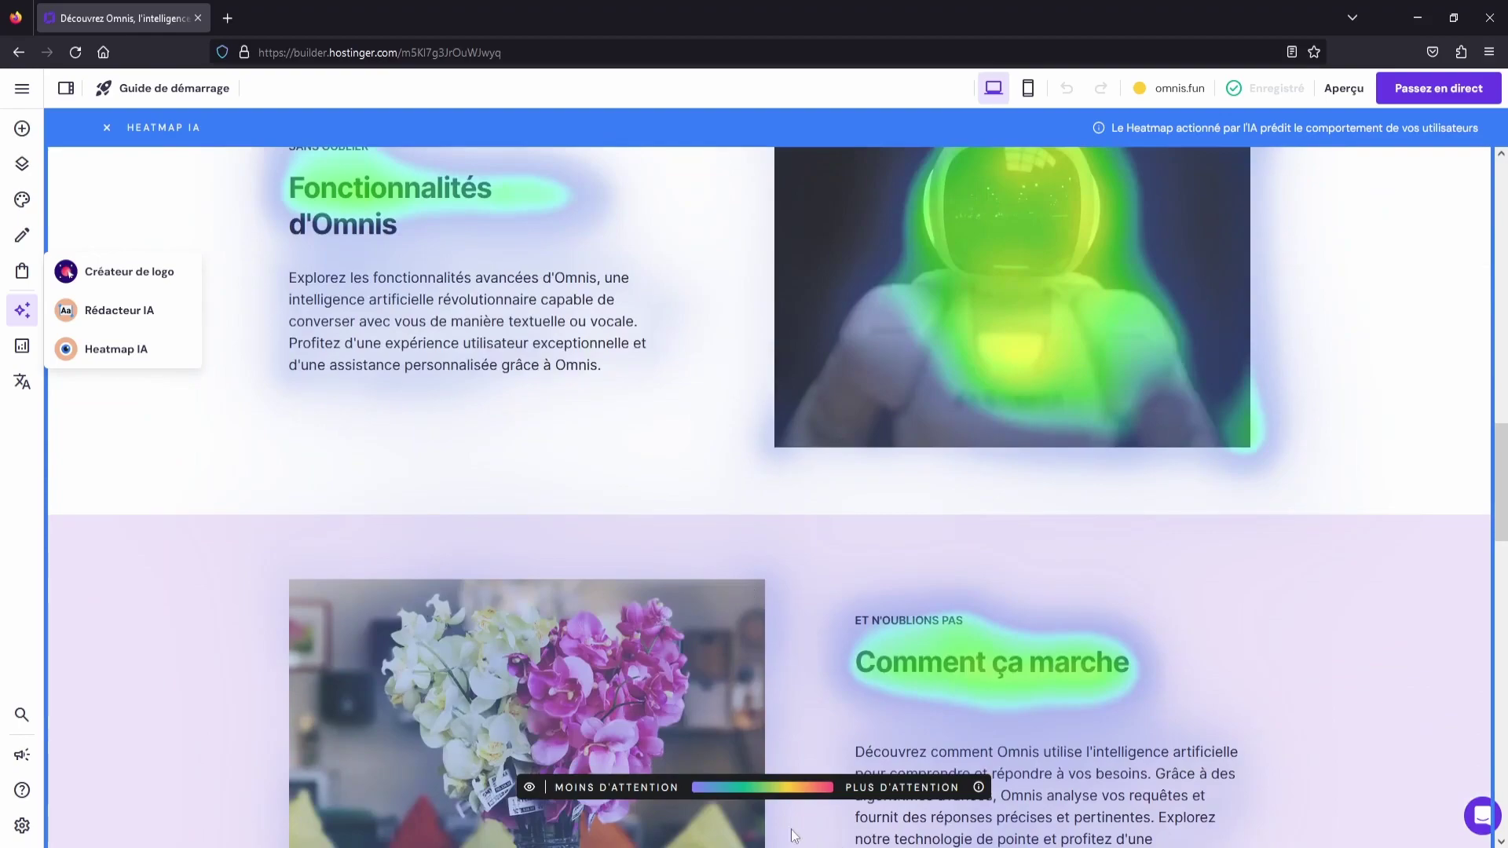
Delete the subtitle text "L'intelligence artificielle qui vous comprend" below the Omnis heading on the Accueil page
{"action": "left_click", "coordinate": [110, 314]}
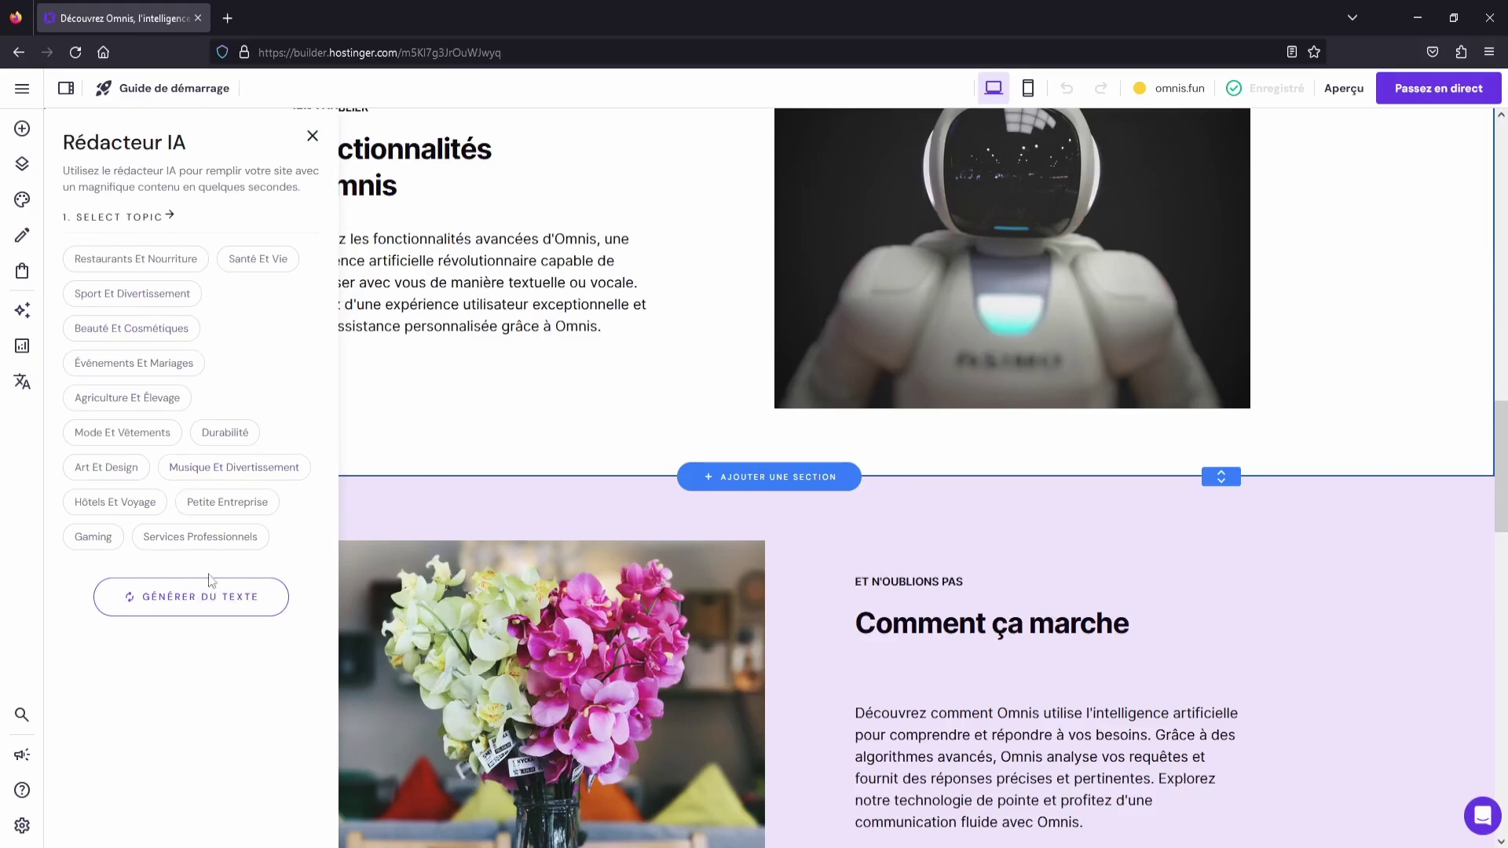
{"action": "scroll", "coordinate": [627, 434], "scroll_direction": "up", "scroll_amount": 10}
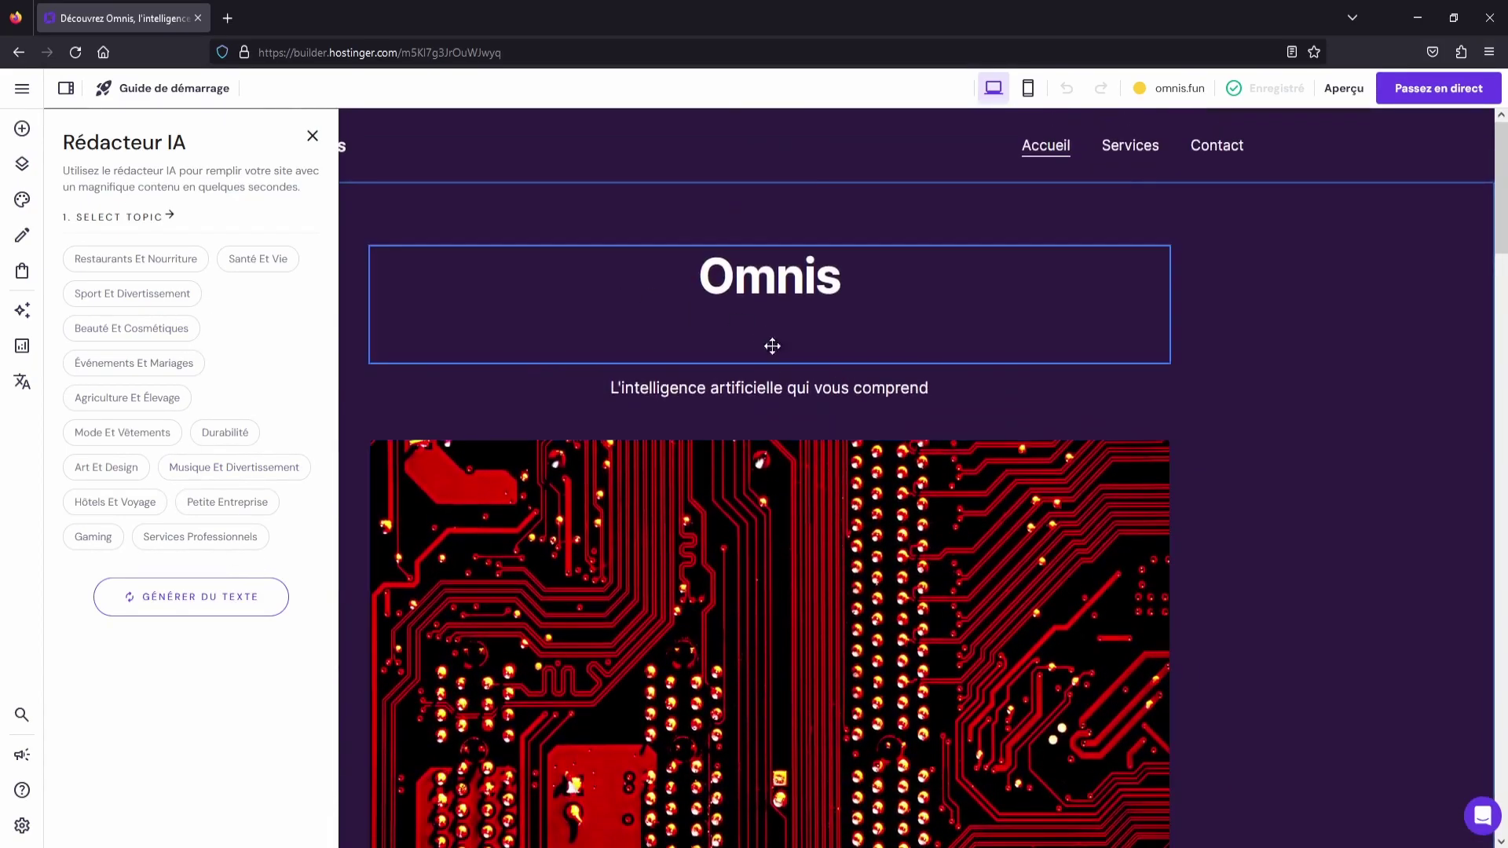
{"action": "left_click", "coordinate": [749, 380]}
{"action": "left_click", "coordinate": [923, 379]}
{"action": "left_click_drag", "start_coordinate": [927, 385], "coordinate": [646, 377]}
{"action": "key", "text": "BackSpace"}
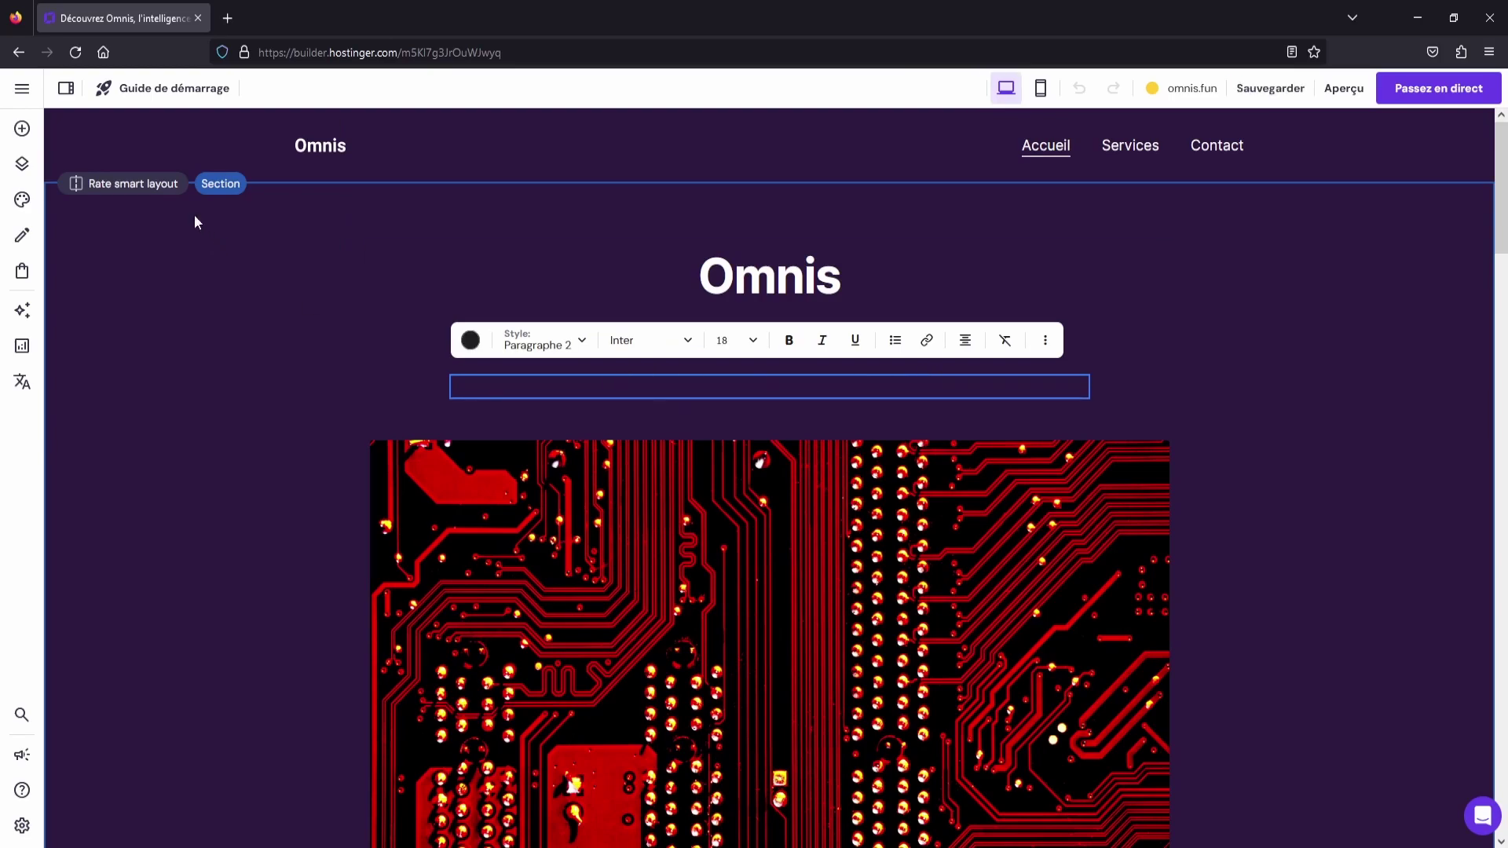
Set up the Rédacteur IA for an À Propos paragraph with the topic Gaming and the category Jeux Vidéos
{"action": "left_click", "coordinate": [22, 309]}
{"action": "left_click", "coordinate": [116, 349]}
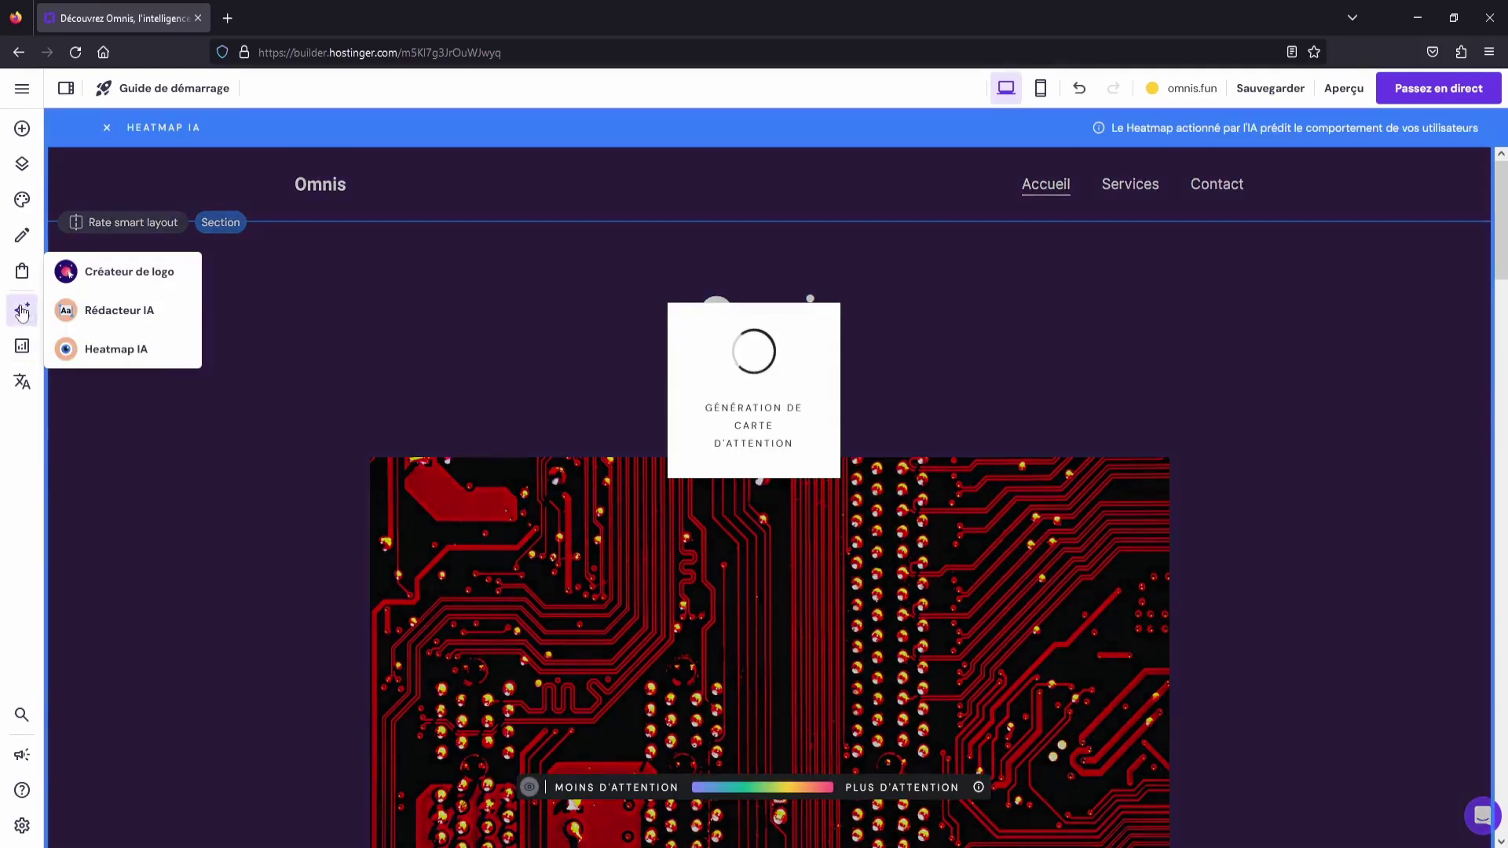
{"action": "left_click", "coordinate": [144, 310]}
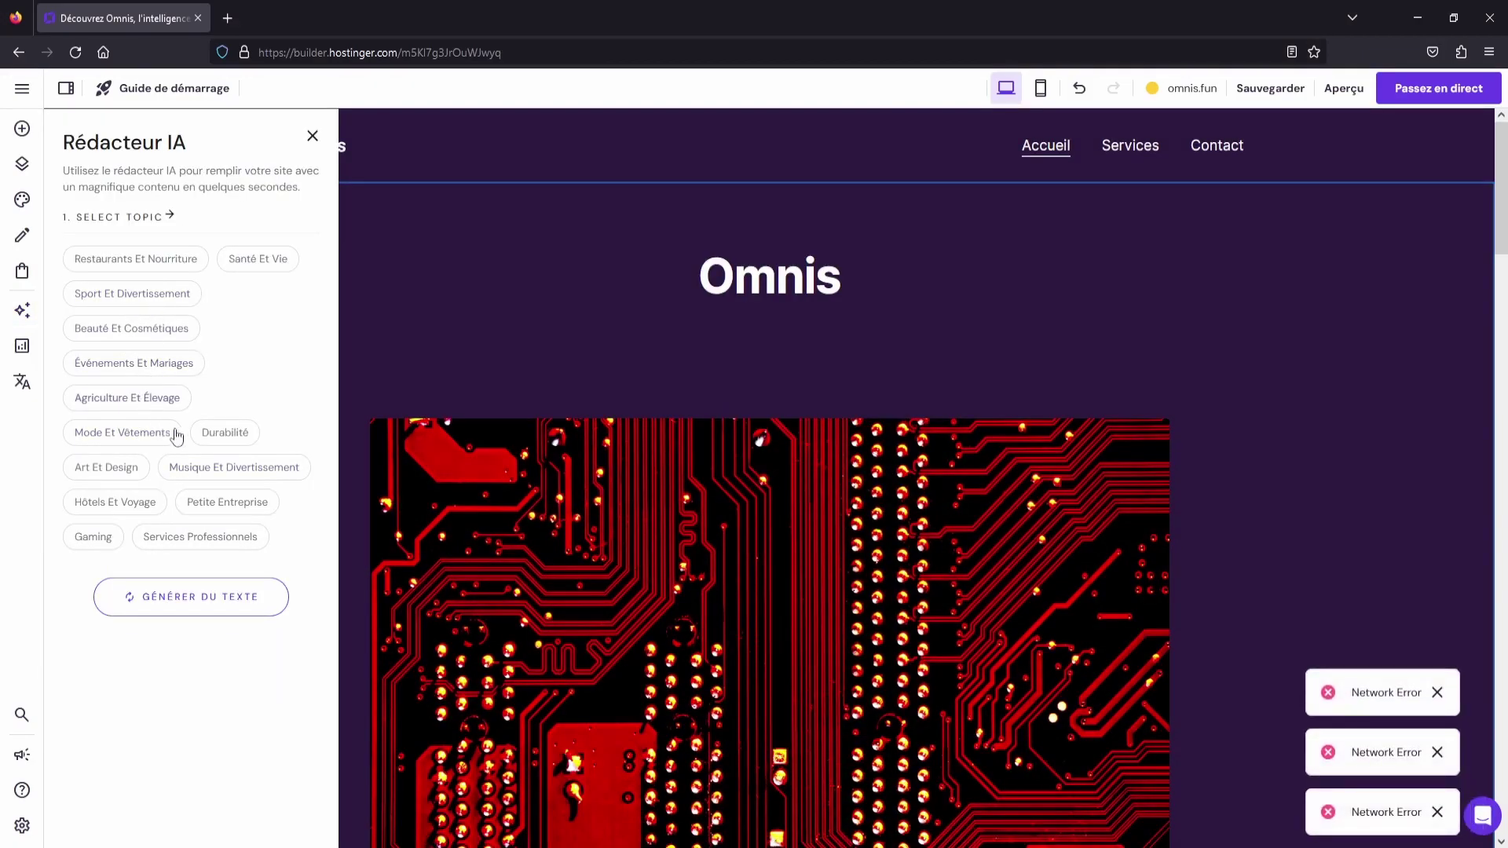
{"action": "left_click", "coordinate": [99, 469]}
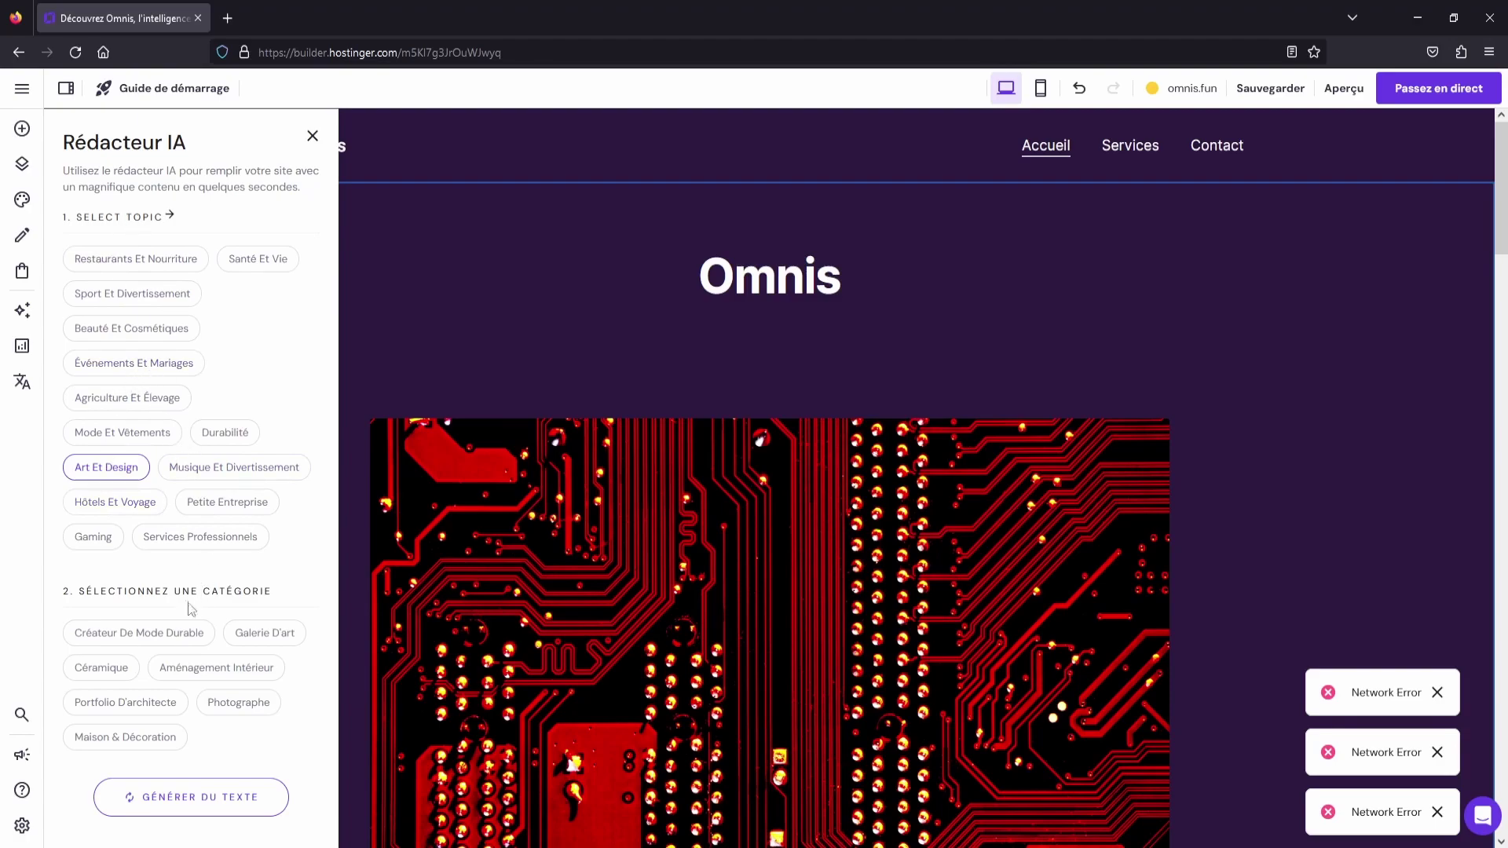
{"action": "left_click", "coordinate": [95, 537]}
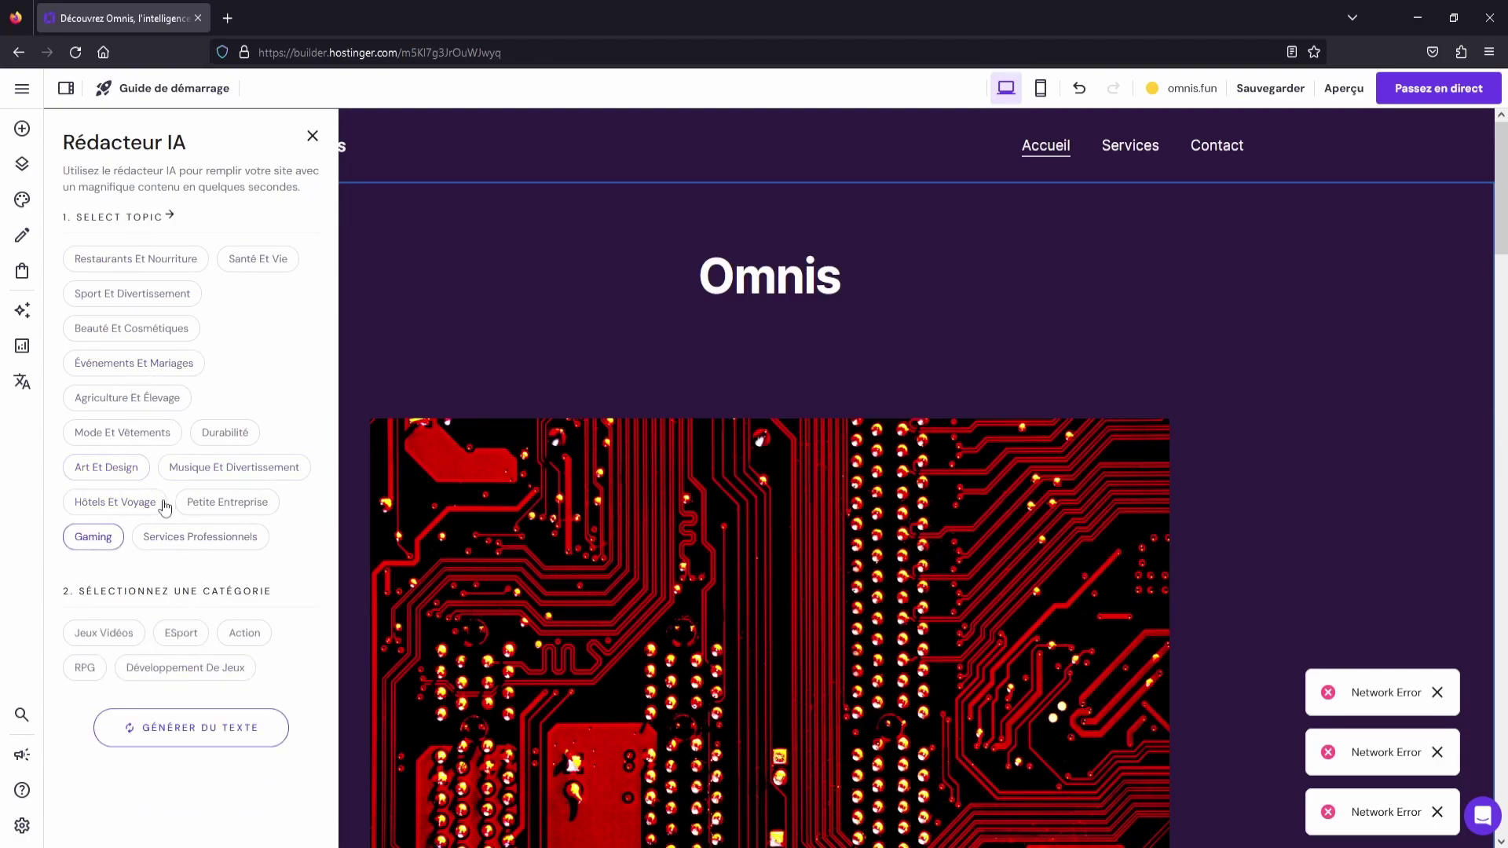
{"action": "left_click", "coordinate": [102, 633]}
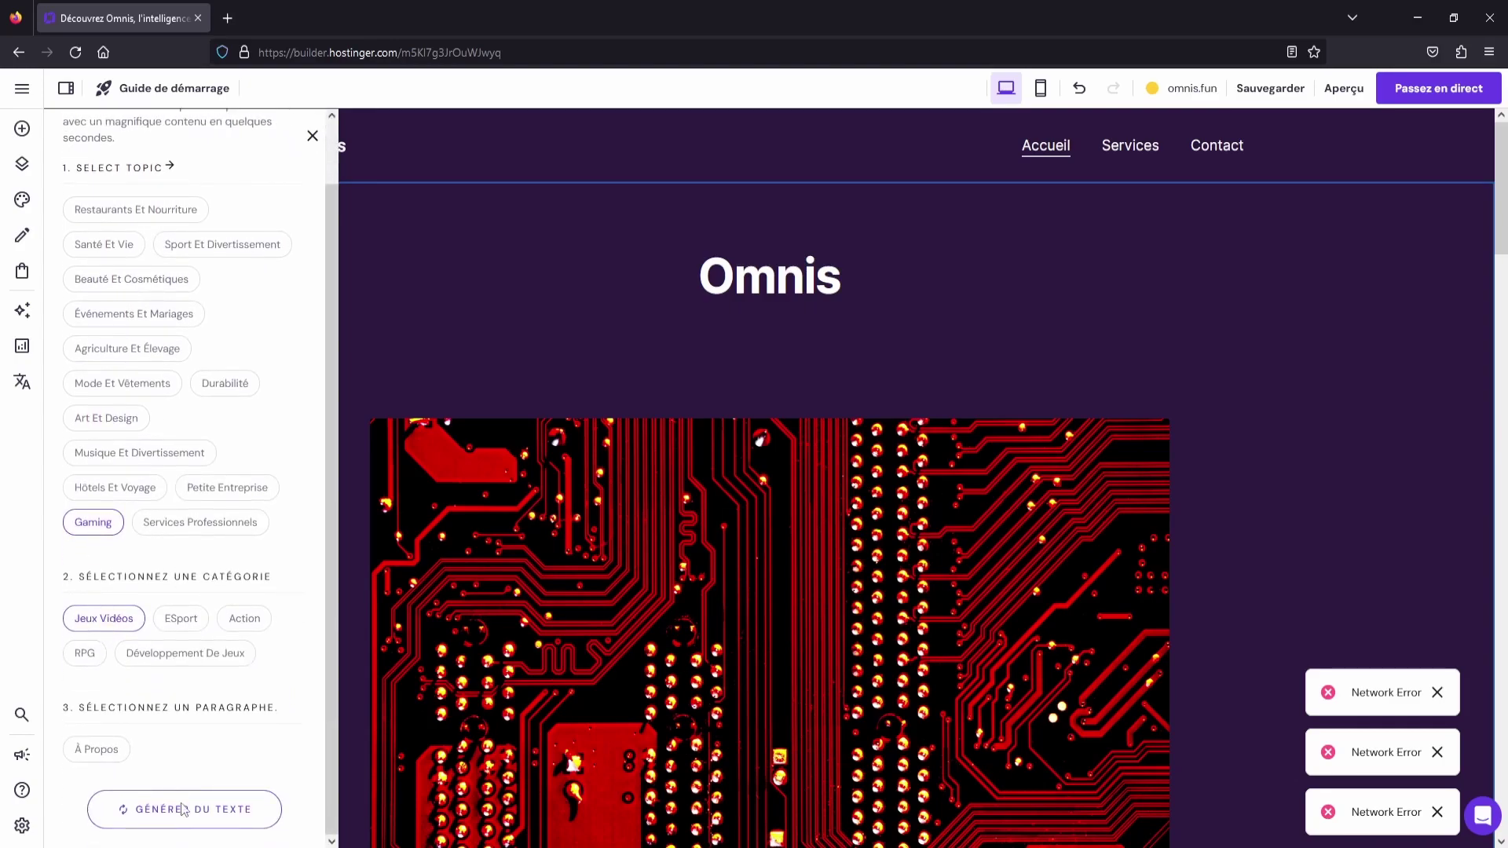
{"action": "left_click", "coordinate": [125, 750]}
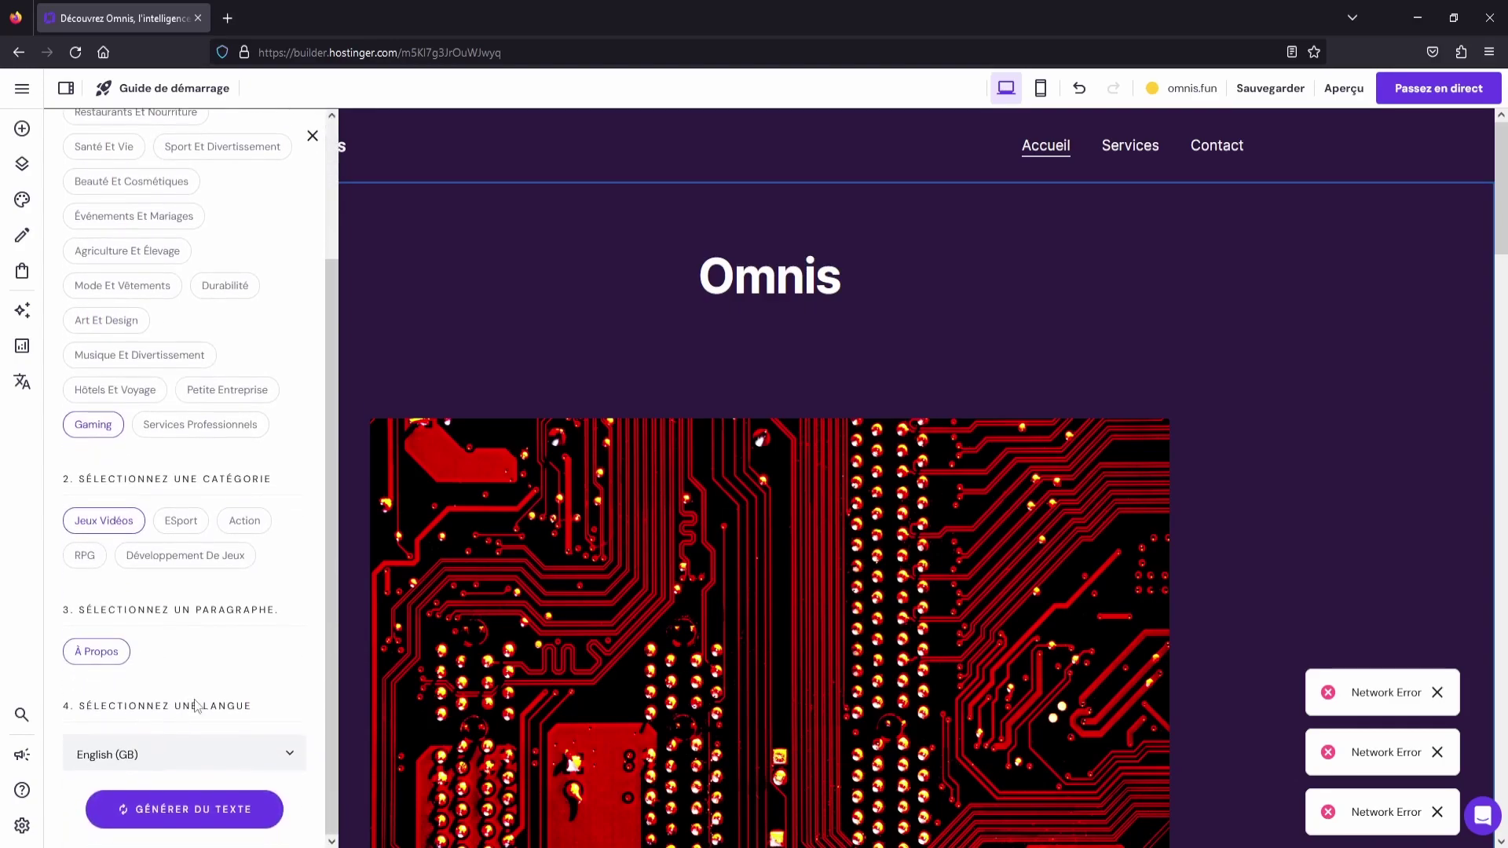
Choose French as the language for the AI text and generate the paragraphs
{"action": "left_click", "coordinate": [192, 755]}
{"action": "scroll", "coordinate": [253, 613], "scroll_direction": "down", "scroll_amount": 3}
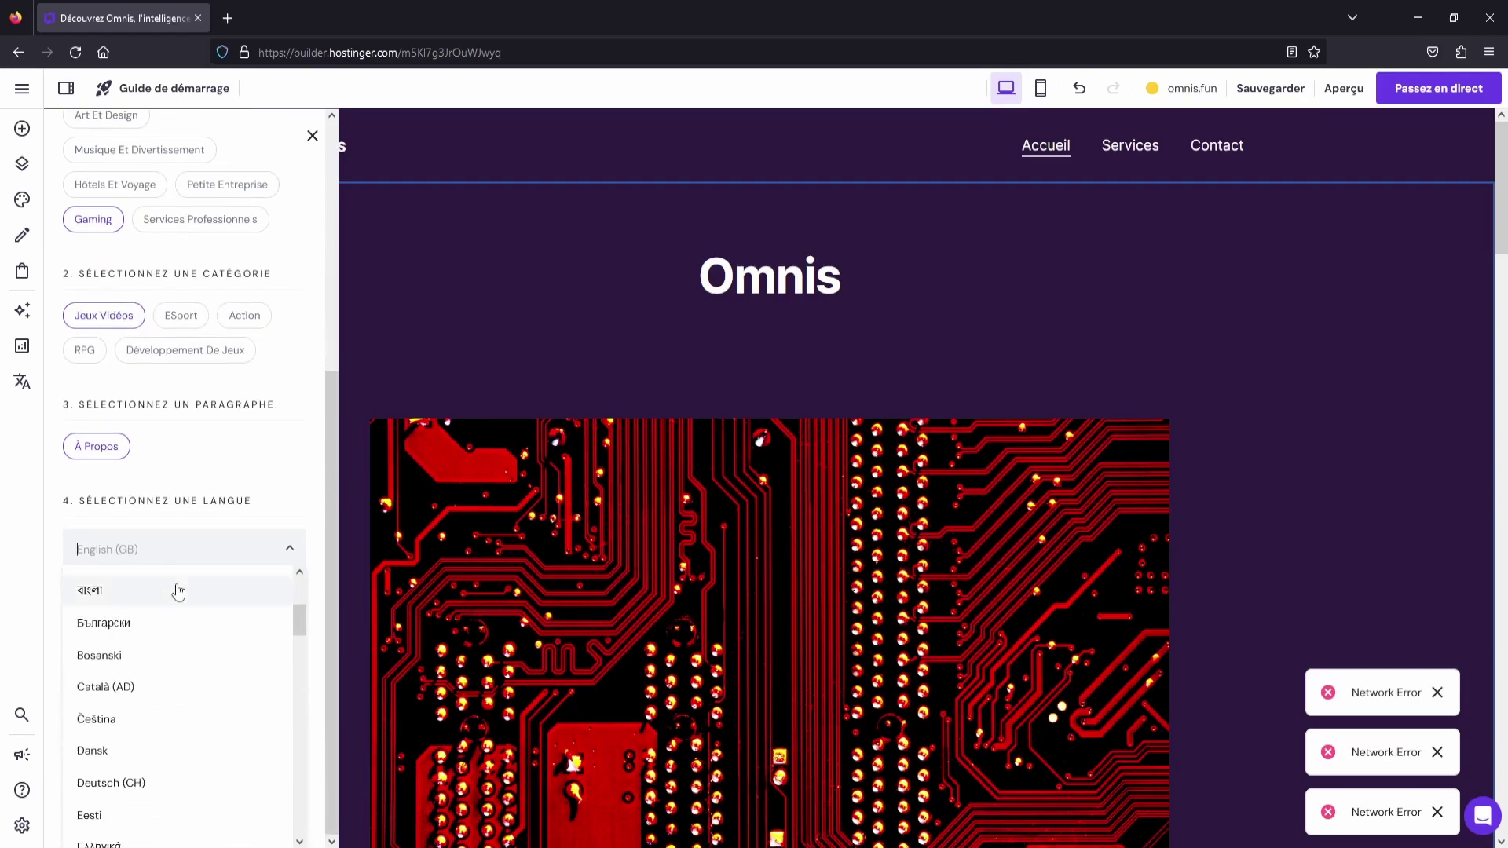
{"action": "mouse_move", "coordinate": [286, 622]}
{"action": "left_mouse_down"}
{"action": "mouse_move", "coordinate": [310, 829]}
{"action": "mouse_move", "coordinate": [300, 637]}
{"action": "left_mouse_up"}
{"action": "scroll", "coordinate": [299, 637], "scroll_direction": "down", "scroll_amount": 3}
{"action": "left_click", "coordinate": [106, 802]}
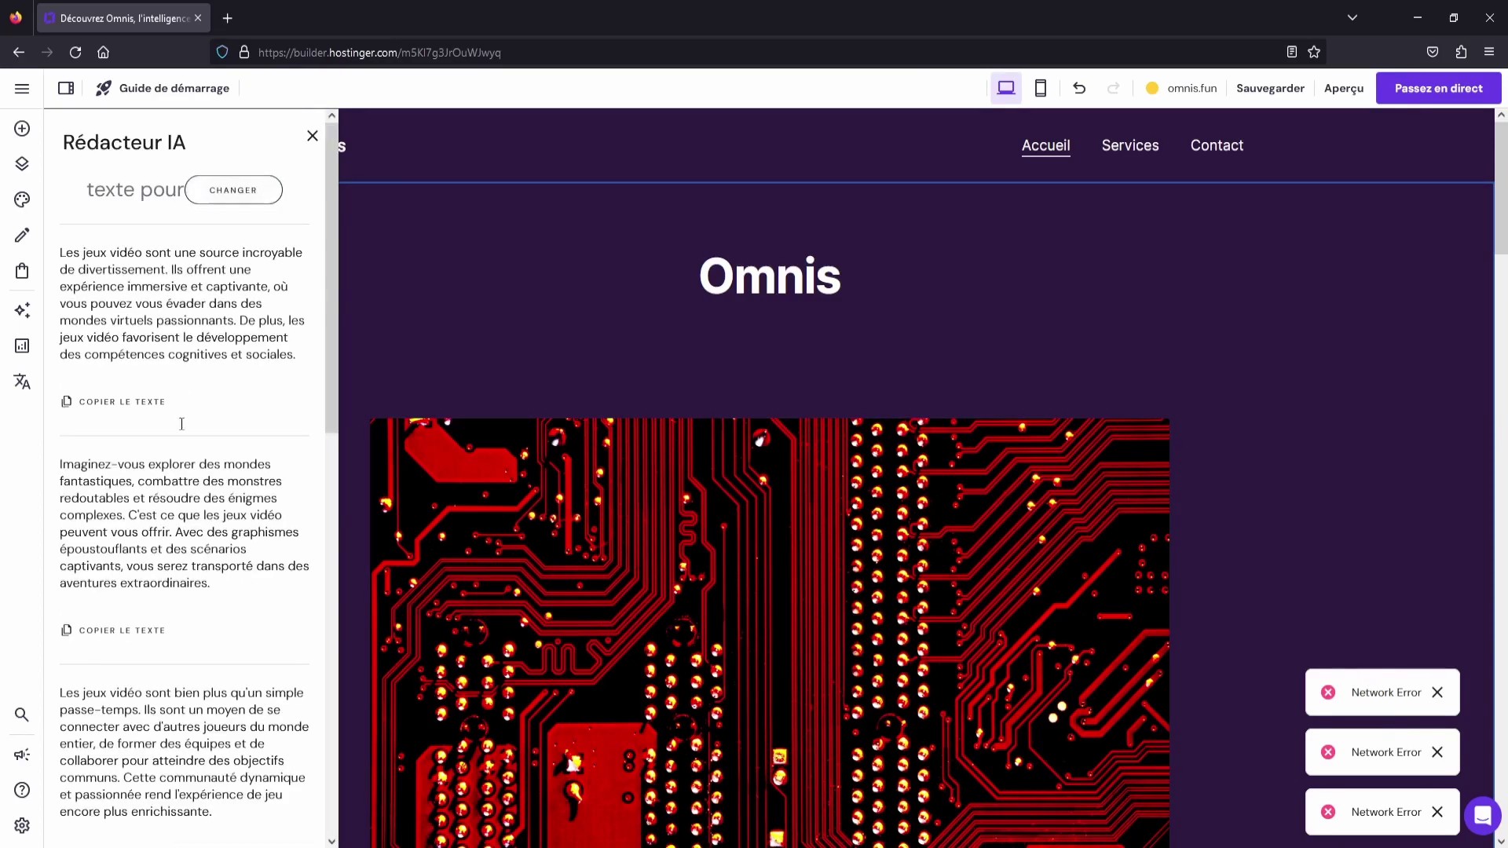
Review the generated paragraphs and copy the one starting "Les jeux vidéo sont bien plus qu'un simple passe-temps"
{"action": "scroll", "coordinate": [108, 449], "scroll_direction": "down", "scroll_amount": 10}
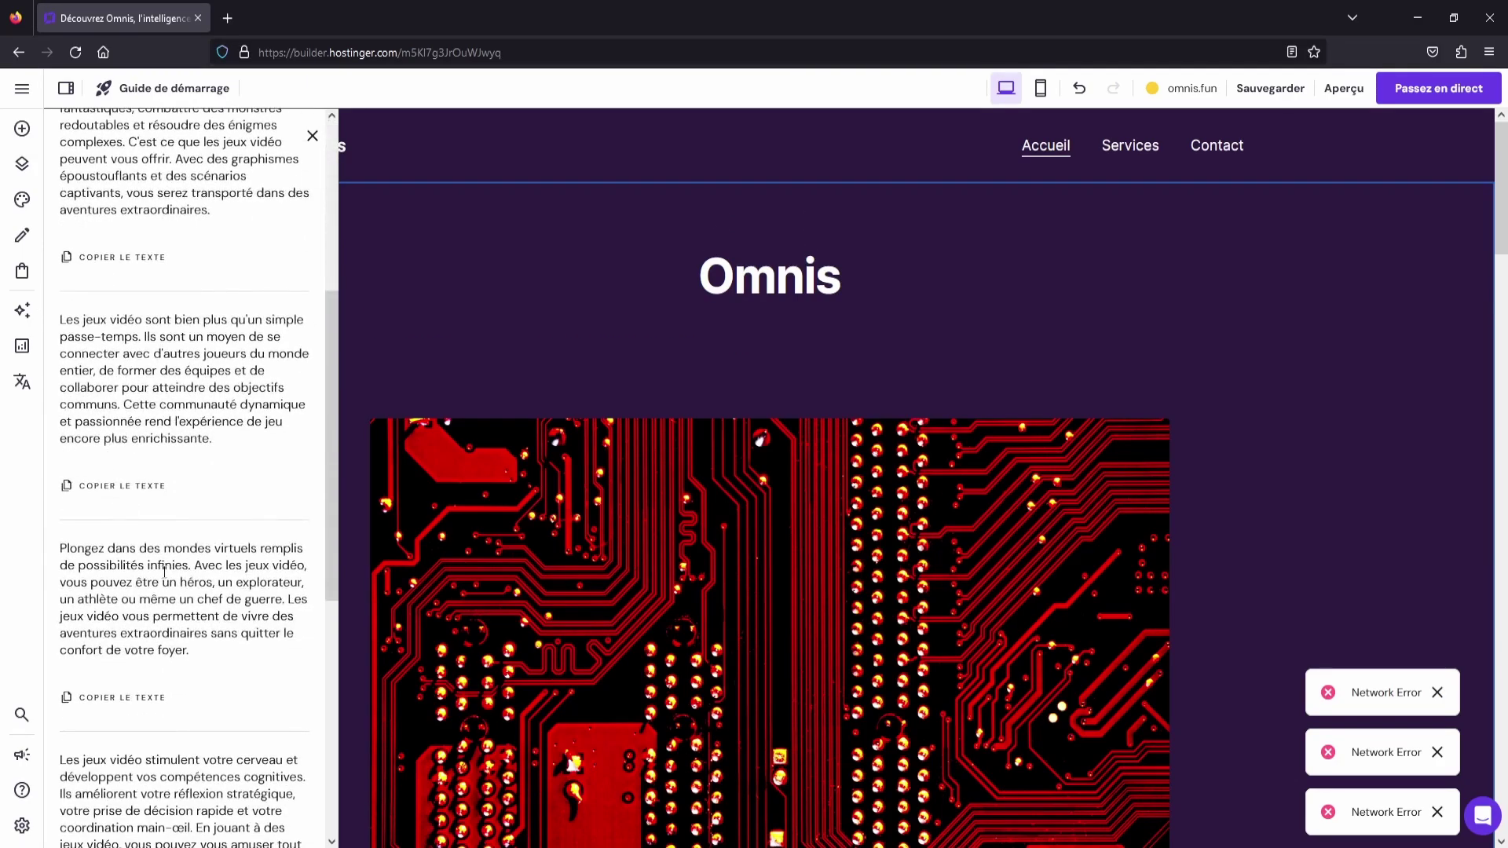
{"action": "scroll", "coordinate": [148, 558], "scroll_direction": "up", "scroll_amount": 7}
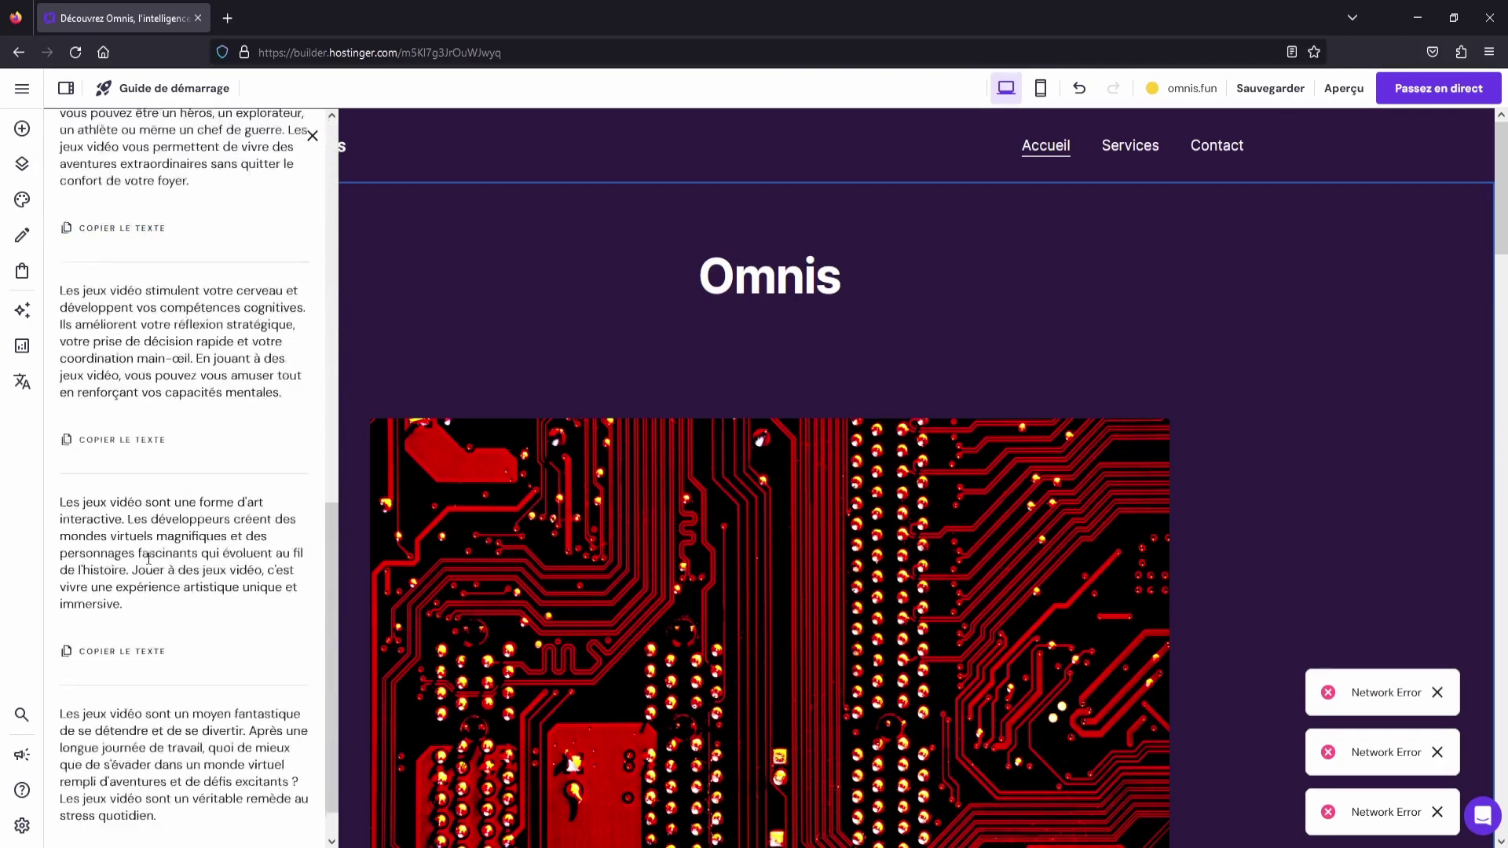
{"action": "left_click", "coordinate": [111, 531]}
{"action": "left_click", "coordinate": [775, 387]}
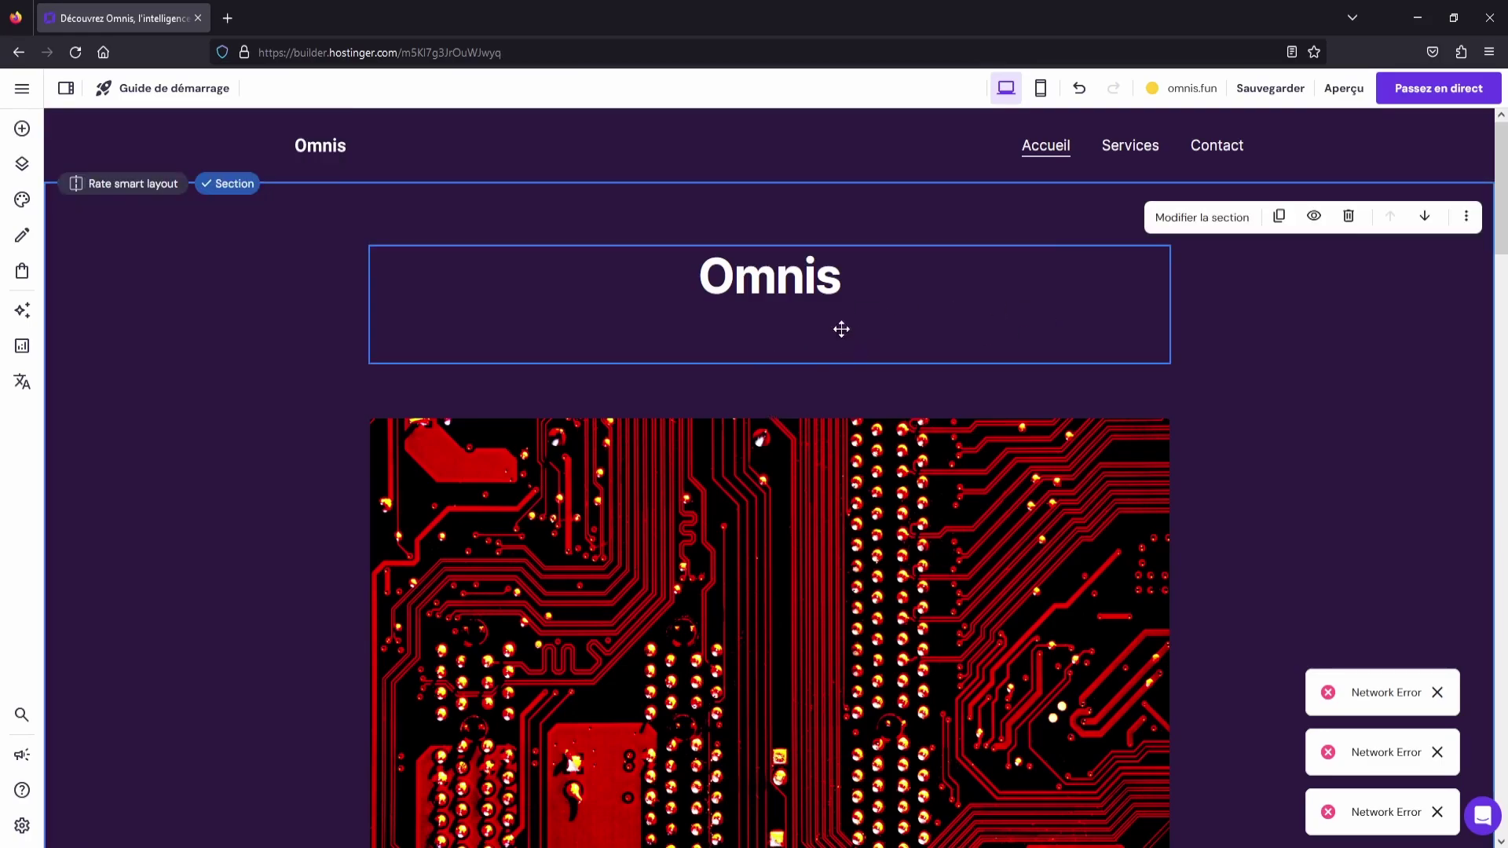
Add a text element between the Omnis heading and the image, and replace its placeholder with the copied paragraph
{"action": "left_click", "coordinate": [22, 128]}
{"action": "left_click_drag", "start_coordinate": [120, 251], "coordinate": [647, 380]}
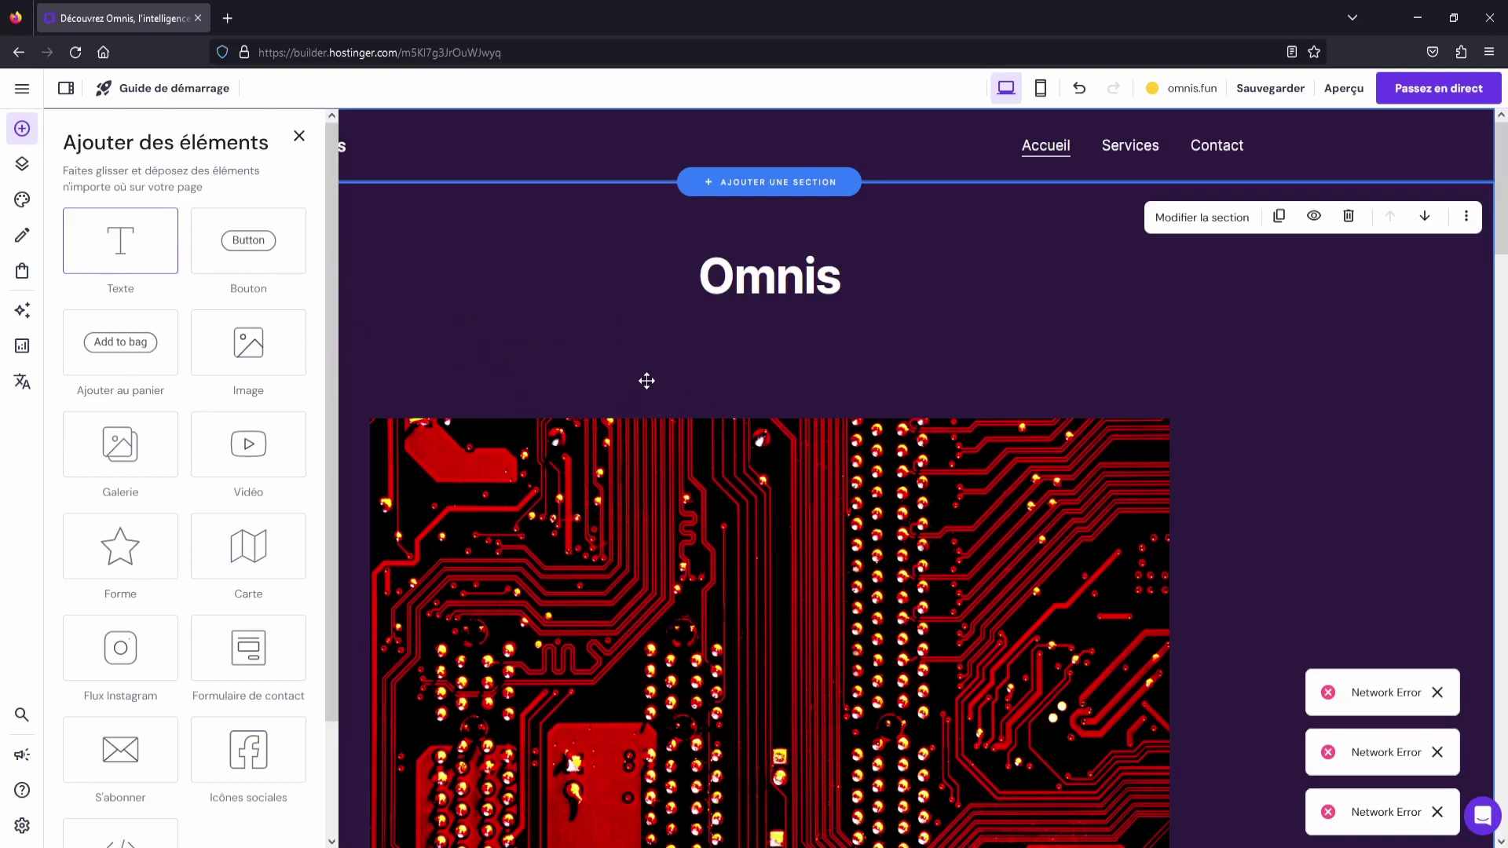
{"action": "double_click", "coordinate": [724, 401]}
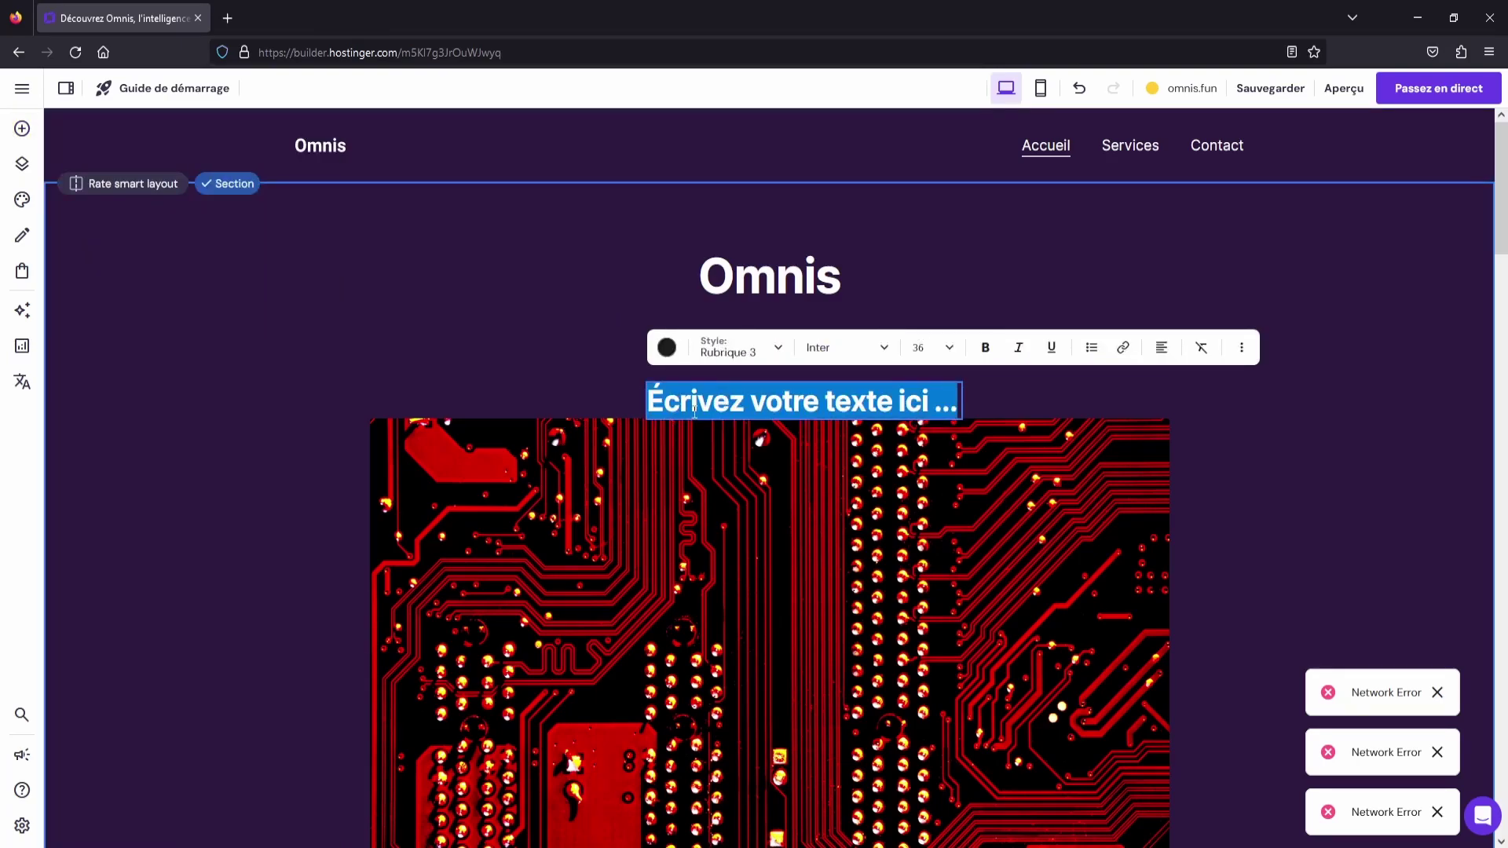
{"action": "double_click", "coordinate": [704, 404]}
{"action": "key", "text": "ctrl+a"}
{"action": "key", "text": "ctrl+v"}
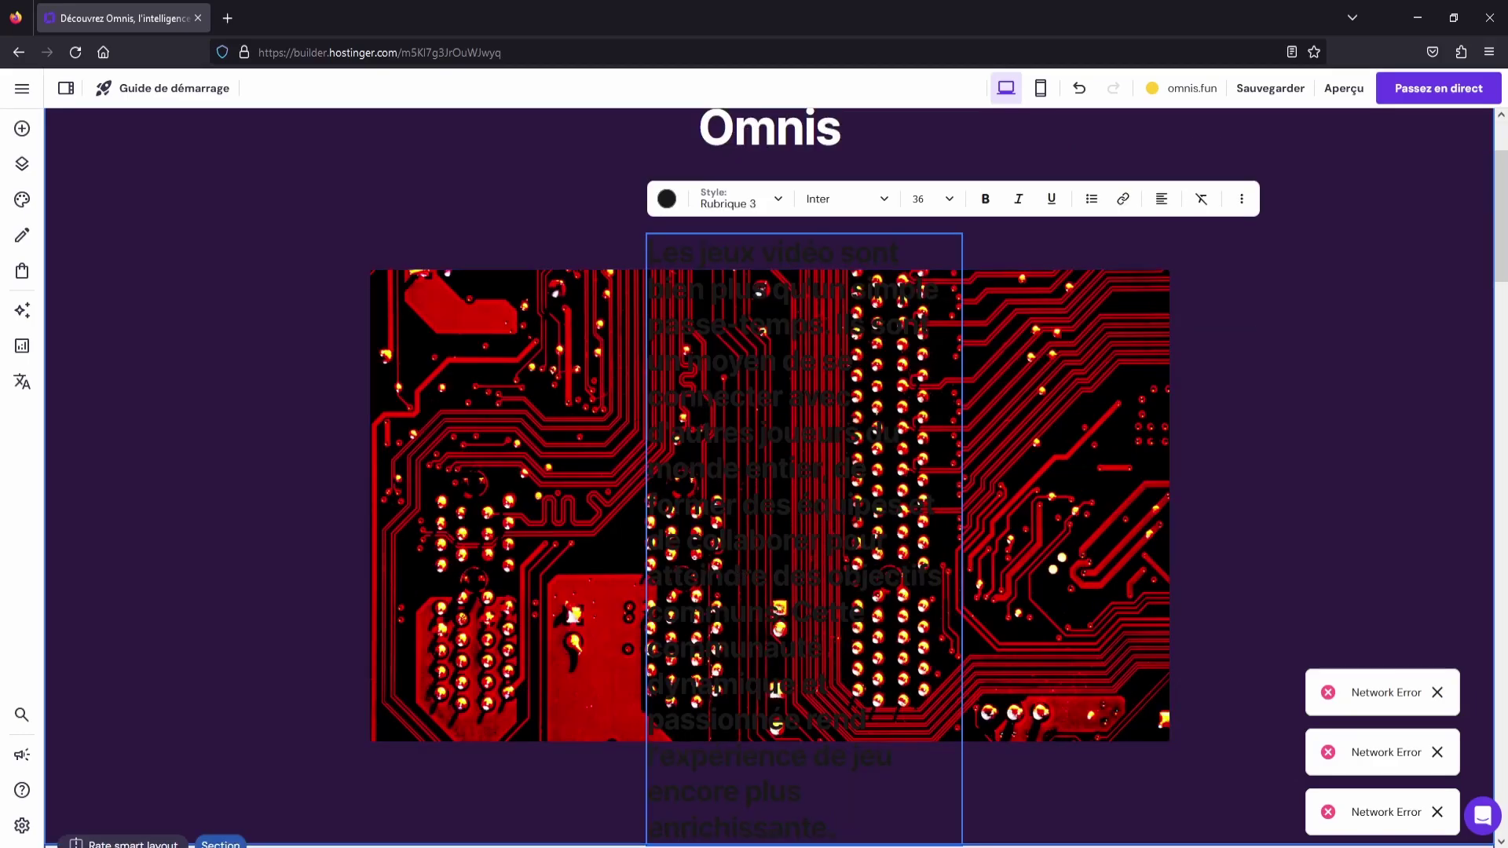
Set the colour of the pasted video game paragraph to white (#ffffff)
{"action": "left_click", "coordinate": [649, 231]}
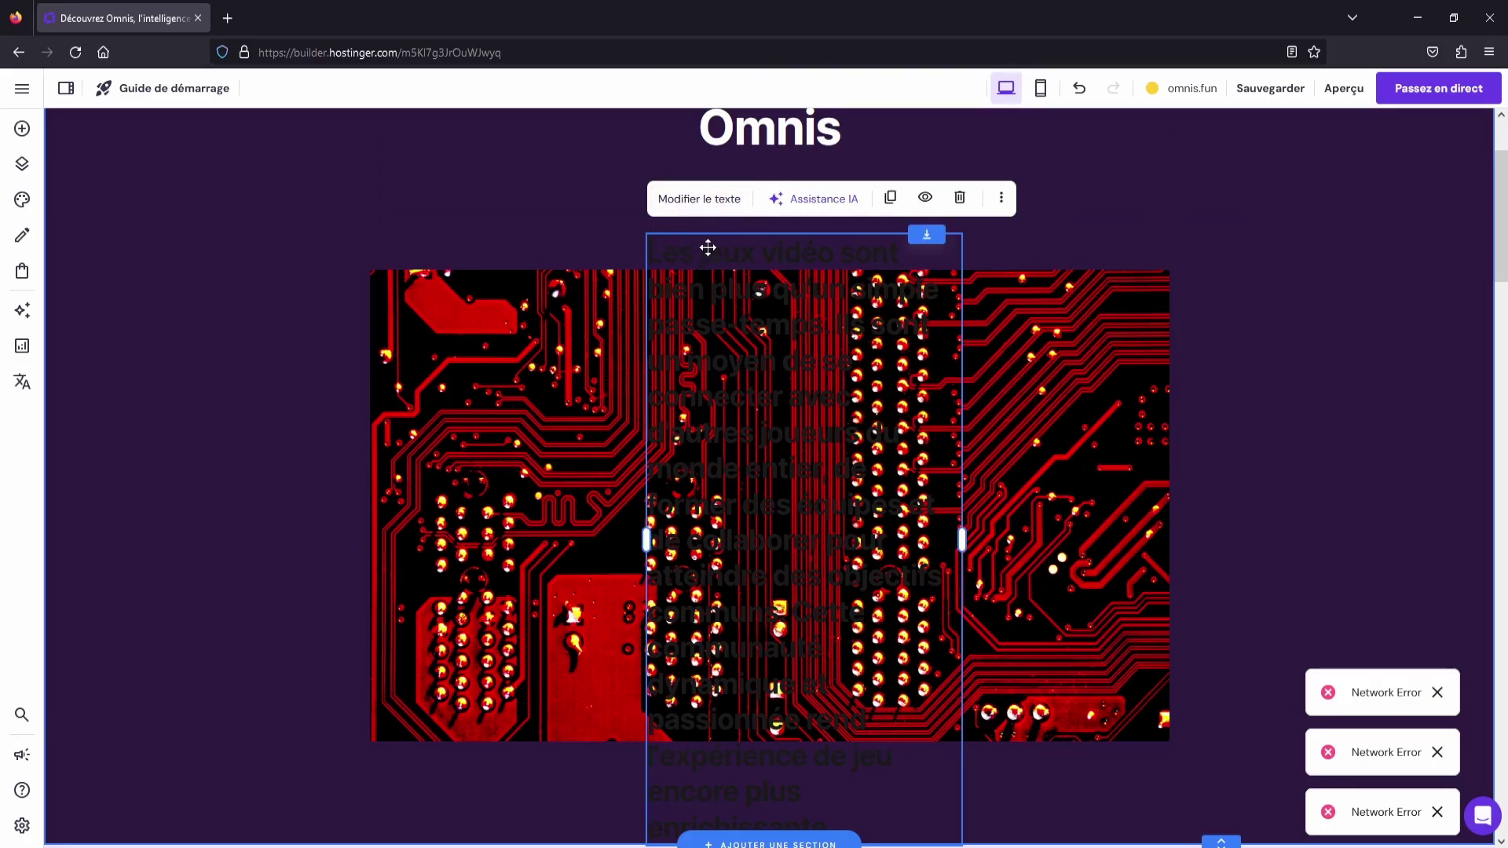
{"action": "left_click", "coordinate": [703, 199]}
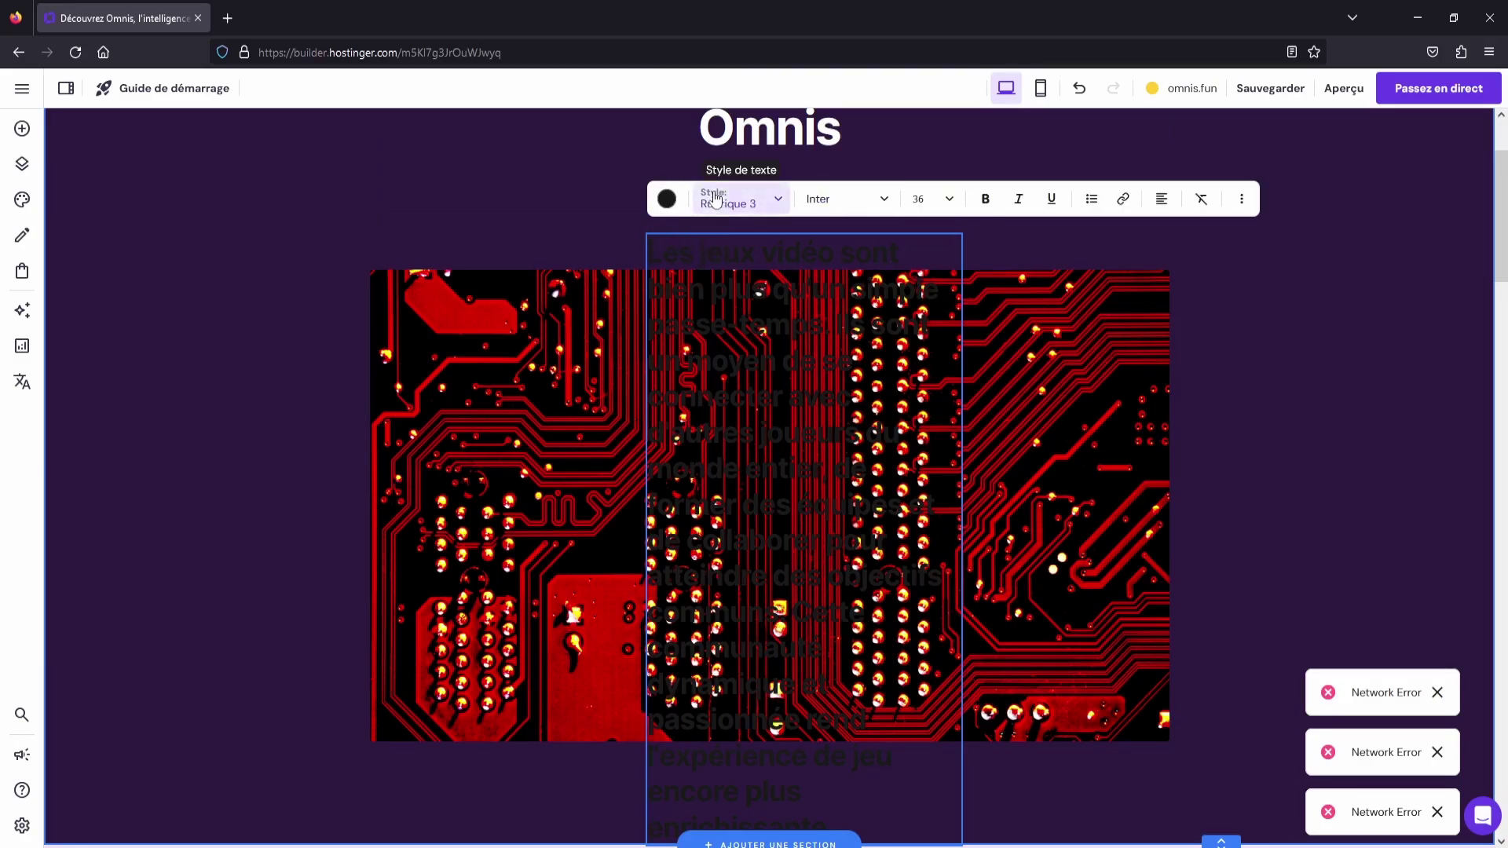
{"action": "left_click", "coordinate": [669, 200]}
{"action": "left_click", "coordinate": [692, 282]}
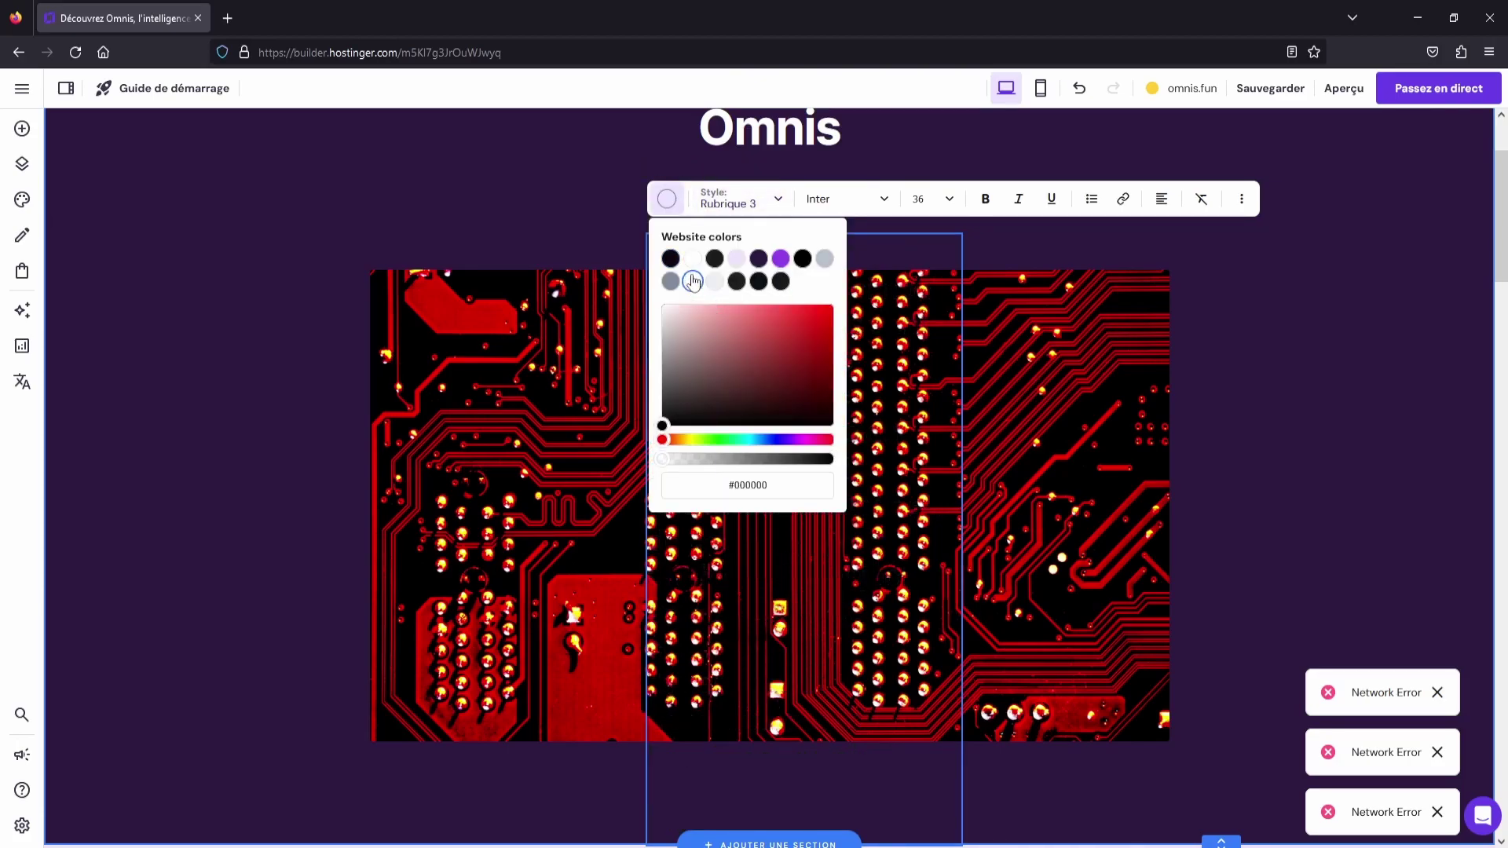
{"action": "left_click", "coordinate": [692, 258]}
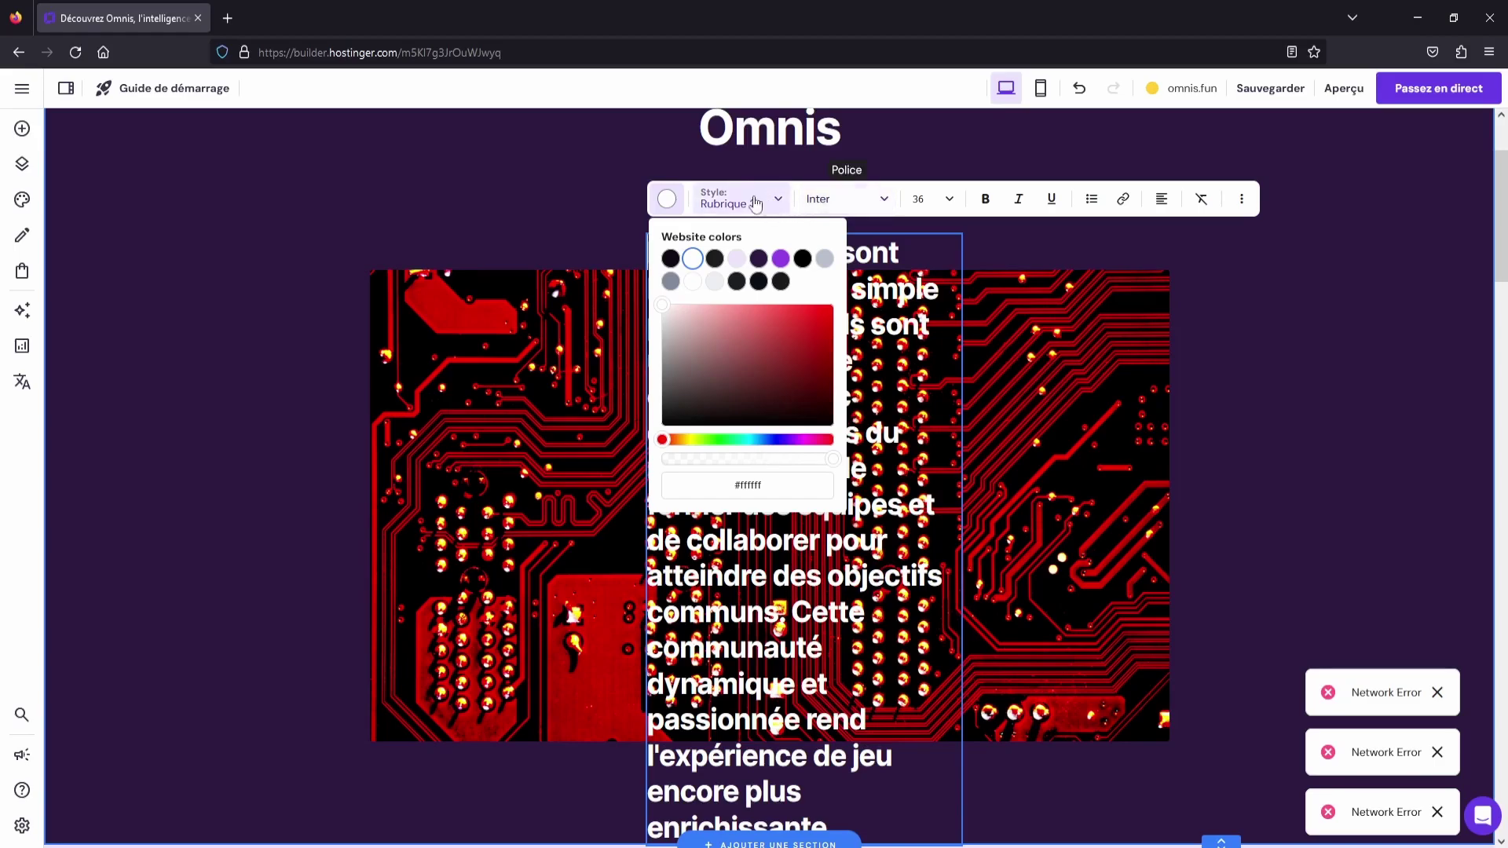
{"action": "key", "text": "Escape"}
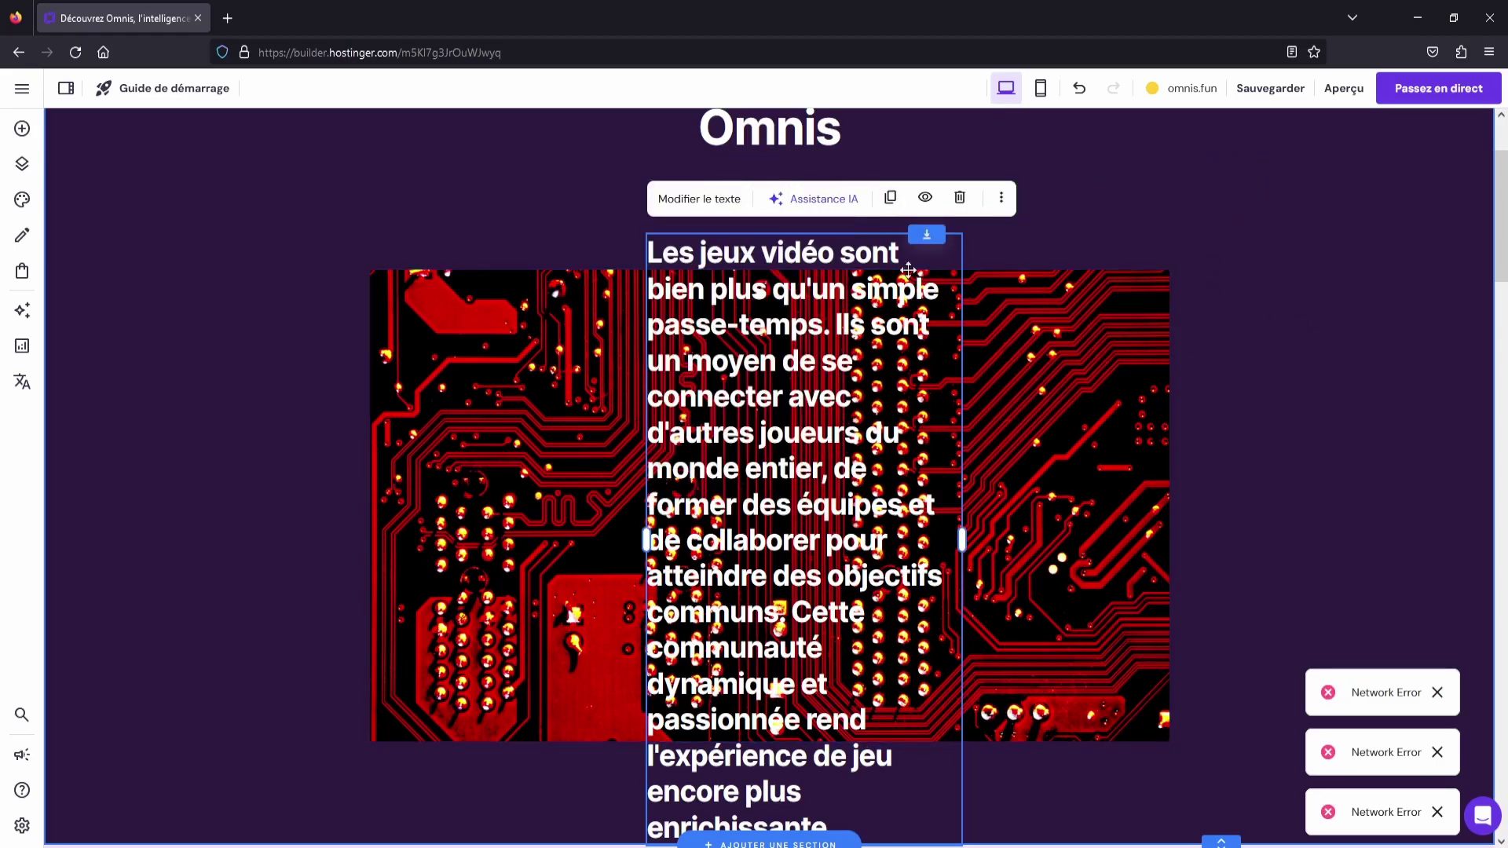
Set the font size of the whole video game paragraph to 16
{"action": "double_click", "coordinate": [825, 267]}
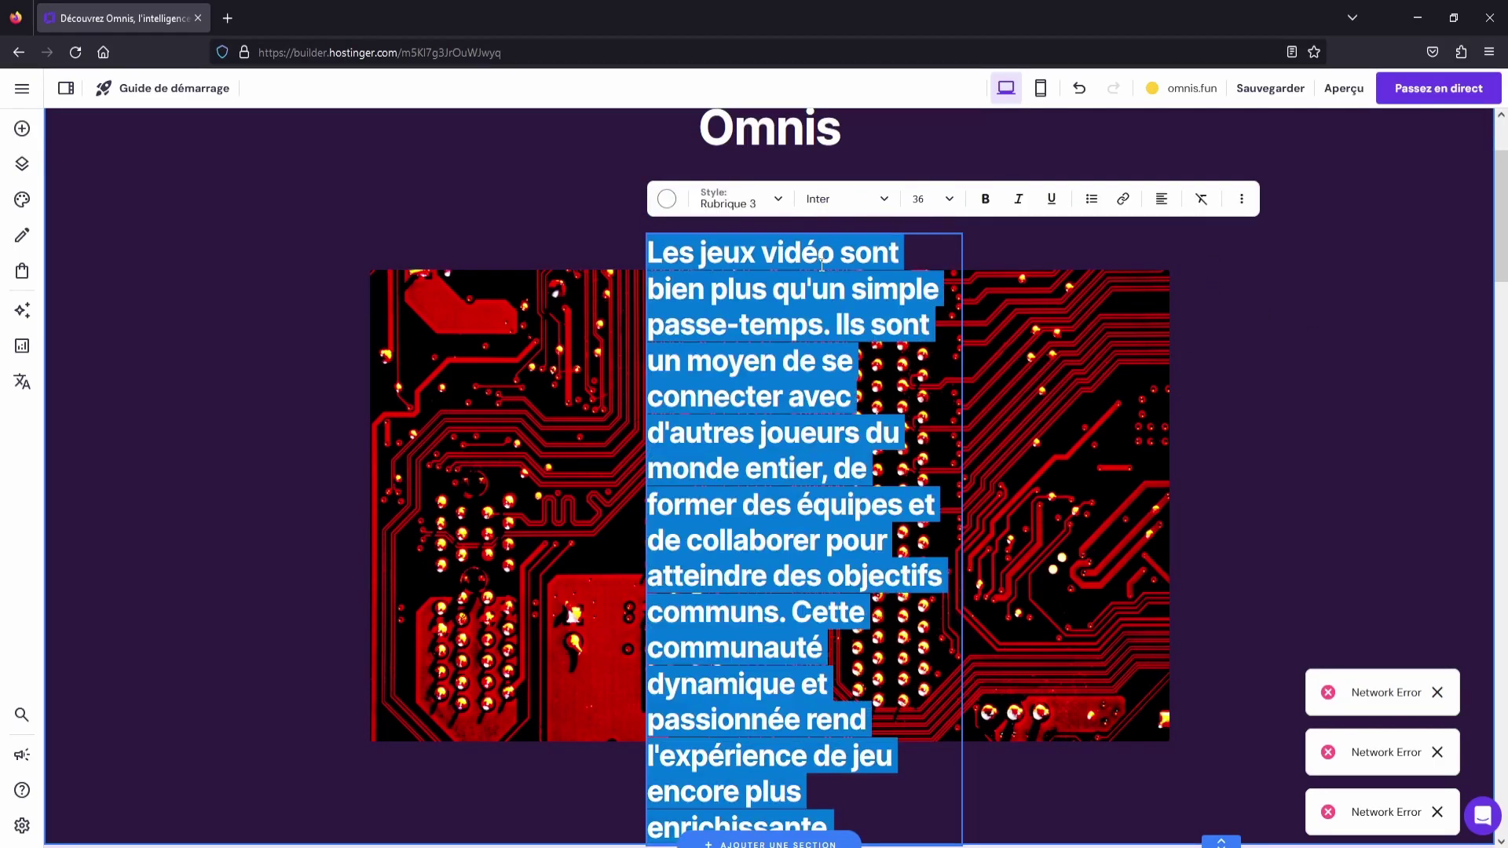
{"action": "left_click", "coordinate": [945, 201]}
{"action": "left_click", "coordinate": [919, 269]}
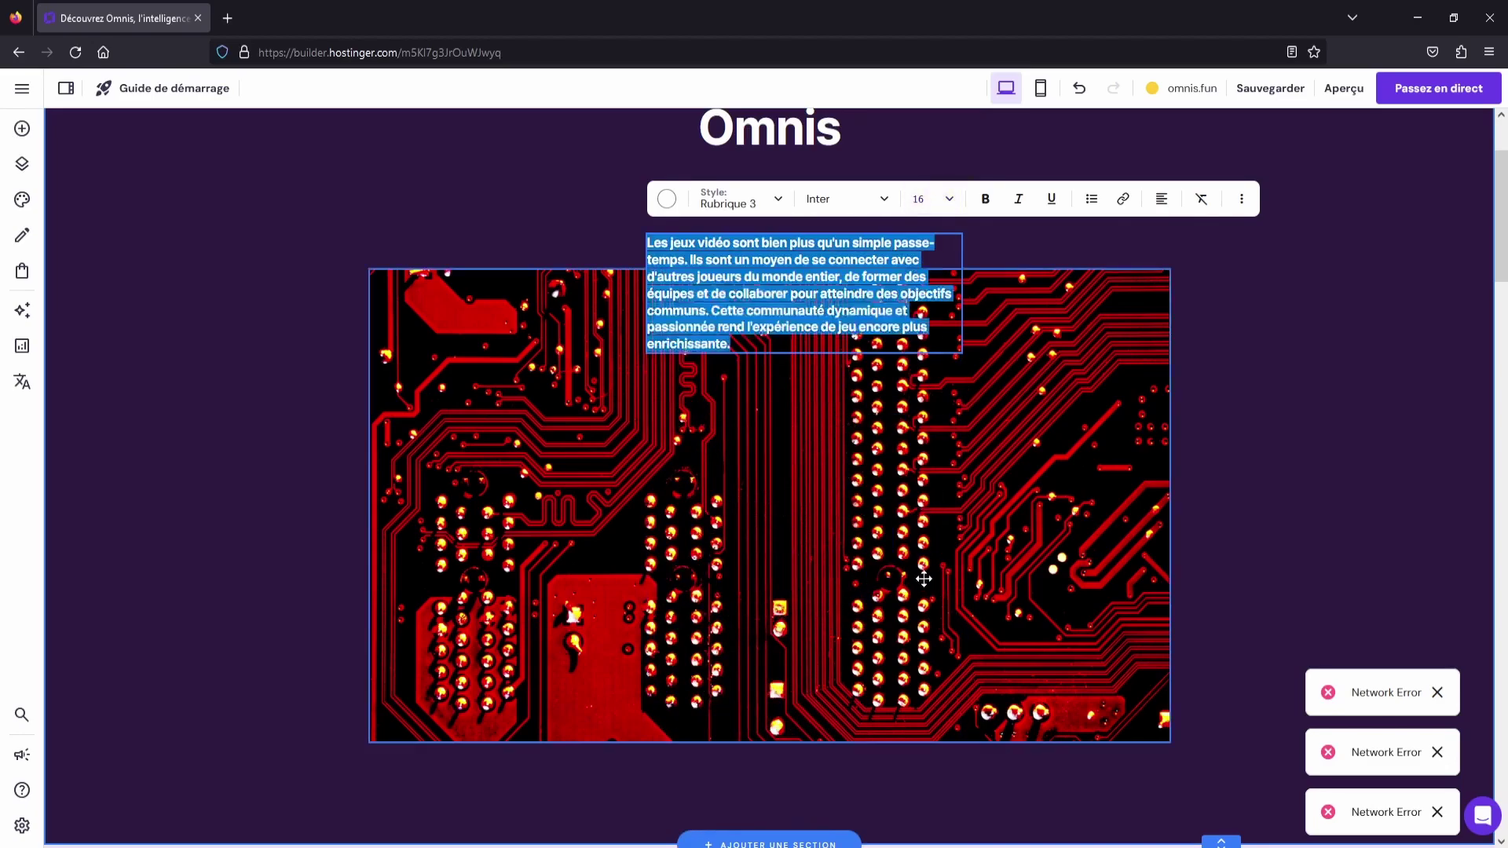
Move the circuit board image lower, and widen and centre the paragraph in three lines under the Omnis heading
{"action": "left_click_drag", "start_coordinate": [960, 350], "coordinate": [969, 403]}
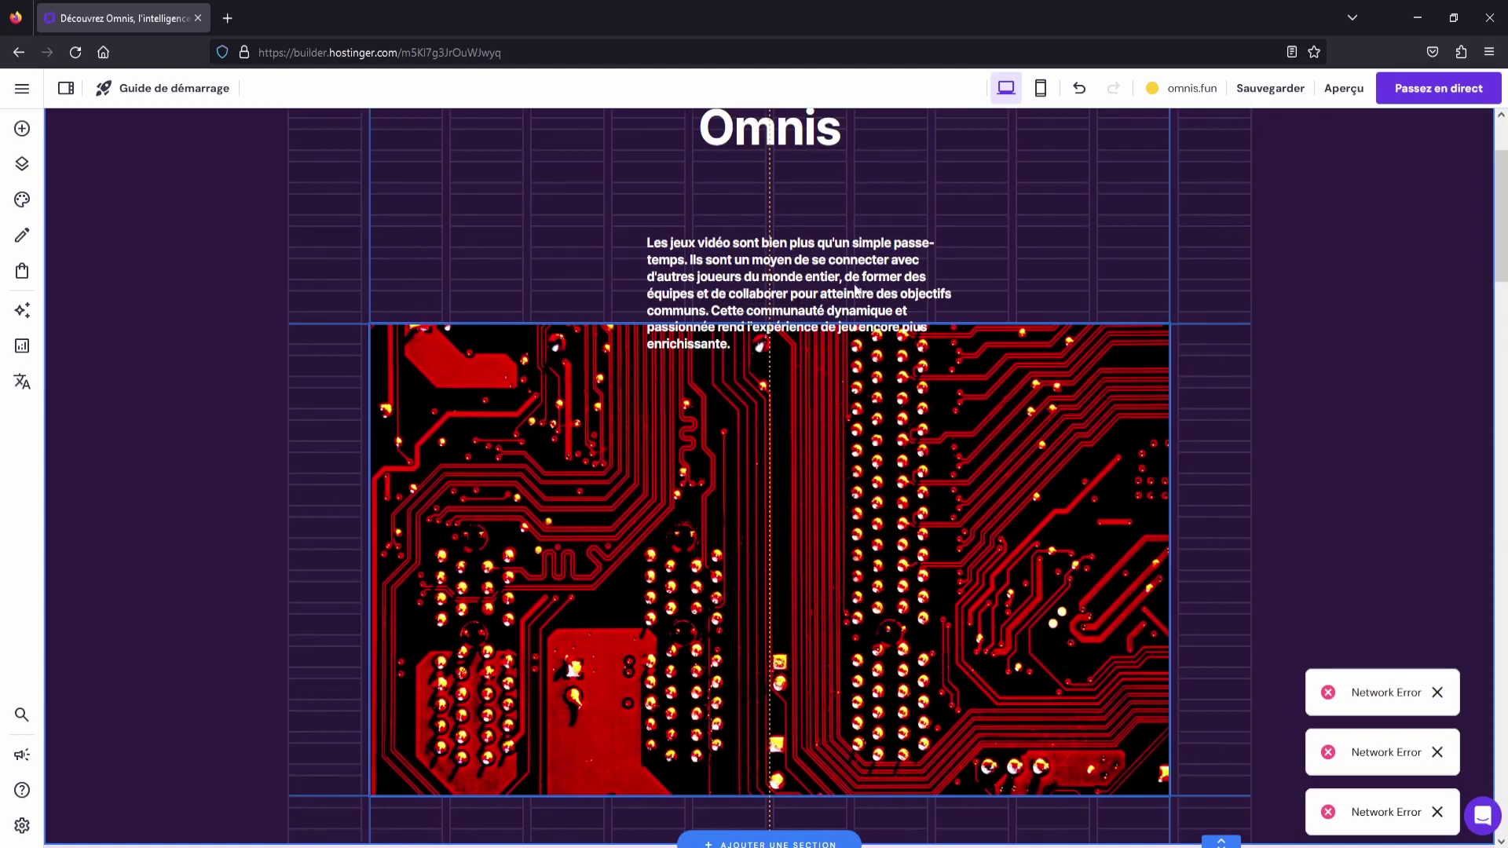
{"action": "left_click_drag", "start_coordinate": [805, 272], "coordinate": [626, 242]}
{"action": "left_click_drag", "start_coordinate": [762, 241], "coordinate": [1088, 309]}
{"action": "left_click_drag", "start_coordinate": [765, 227], "coordinate": [772, 244]}
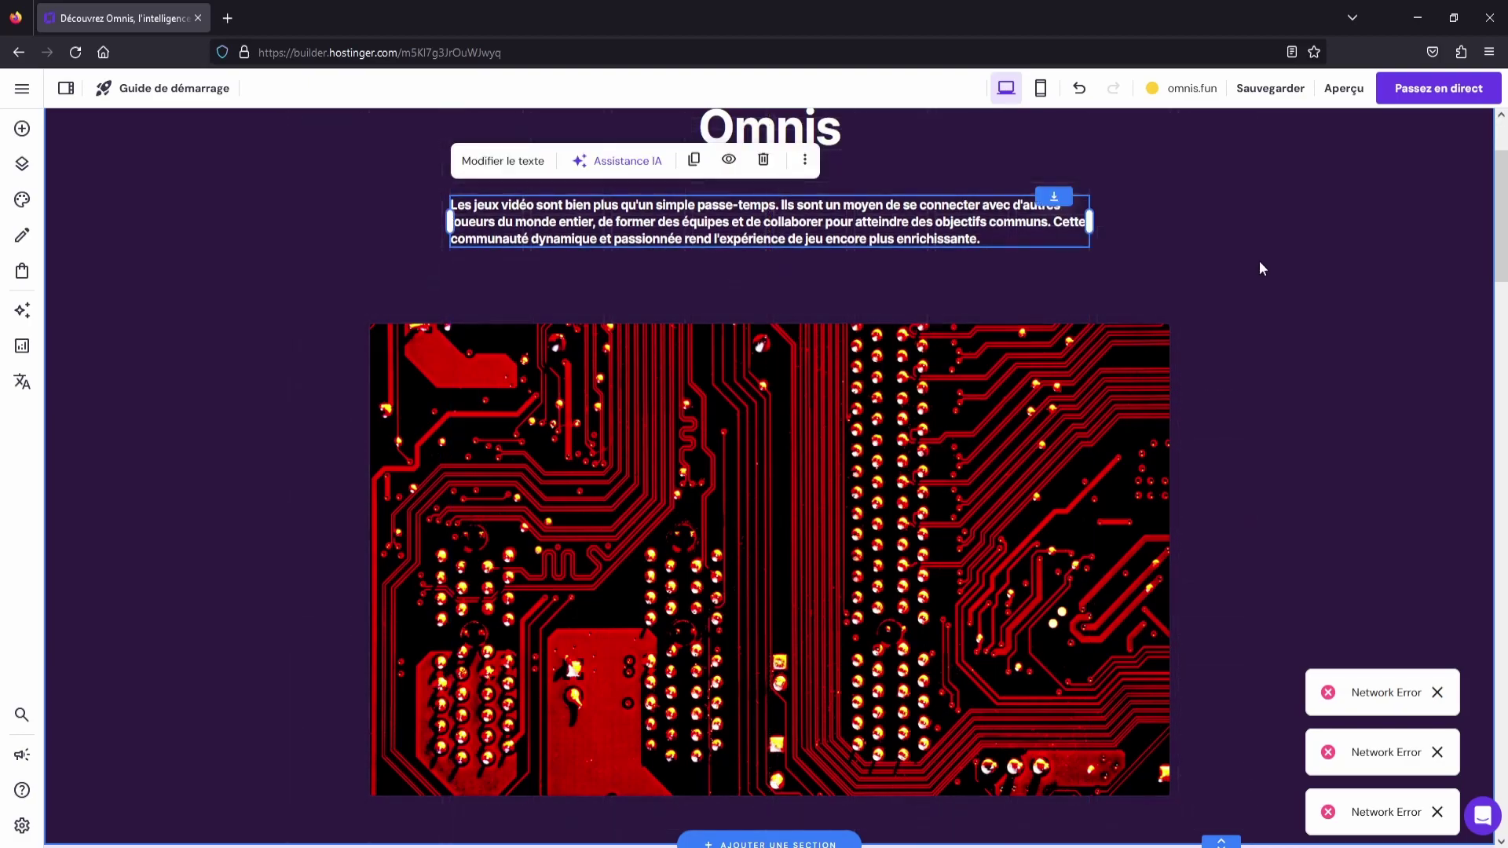
Preview the site on the Accueil page and dismiss the three error notifications
{"action": "left_click", "coordinate": [1327, 315]}
{"action": "left_click", "coordinate": [1345, 88]}
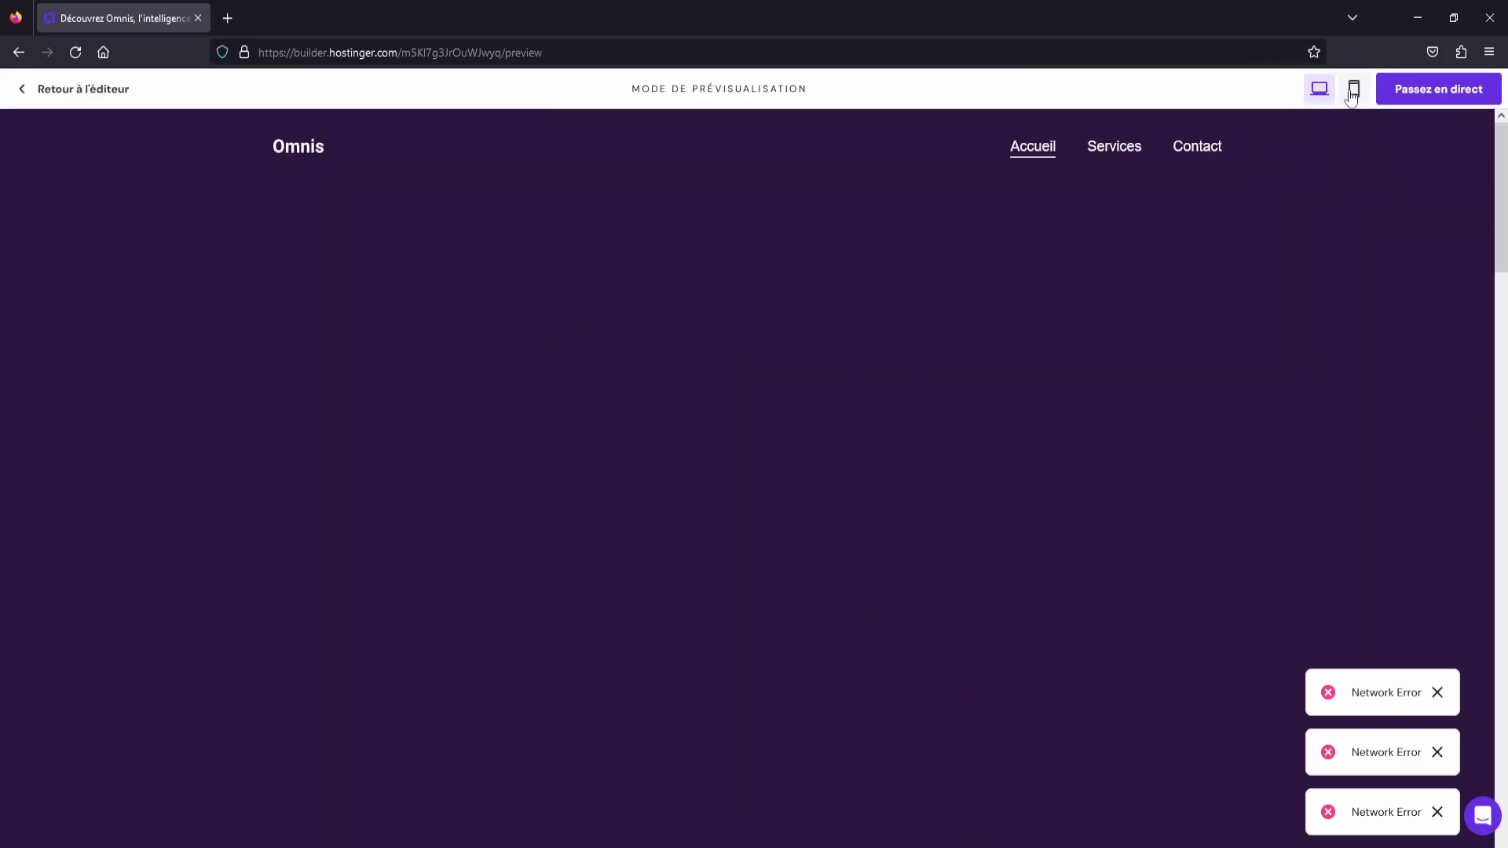
{"action": "left_click_drag", "start_coordinate": [624, 355], "coordinate": [942, 388]}
{"action": "left_click", "coordinate": [1330, 311]}
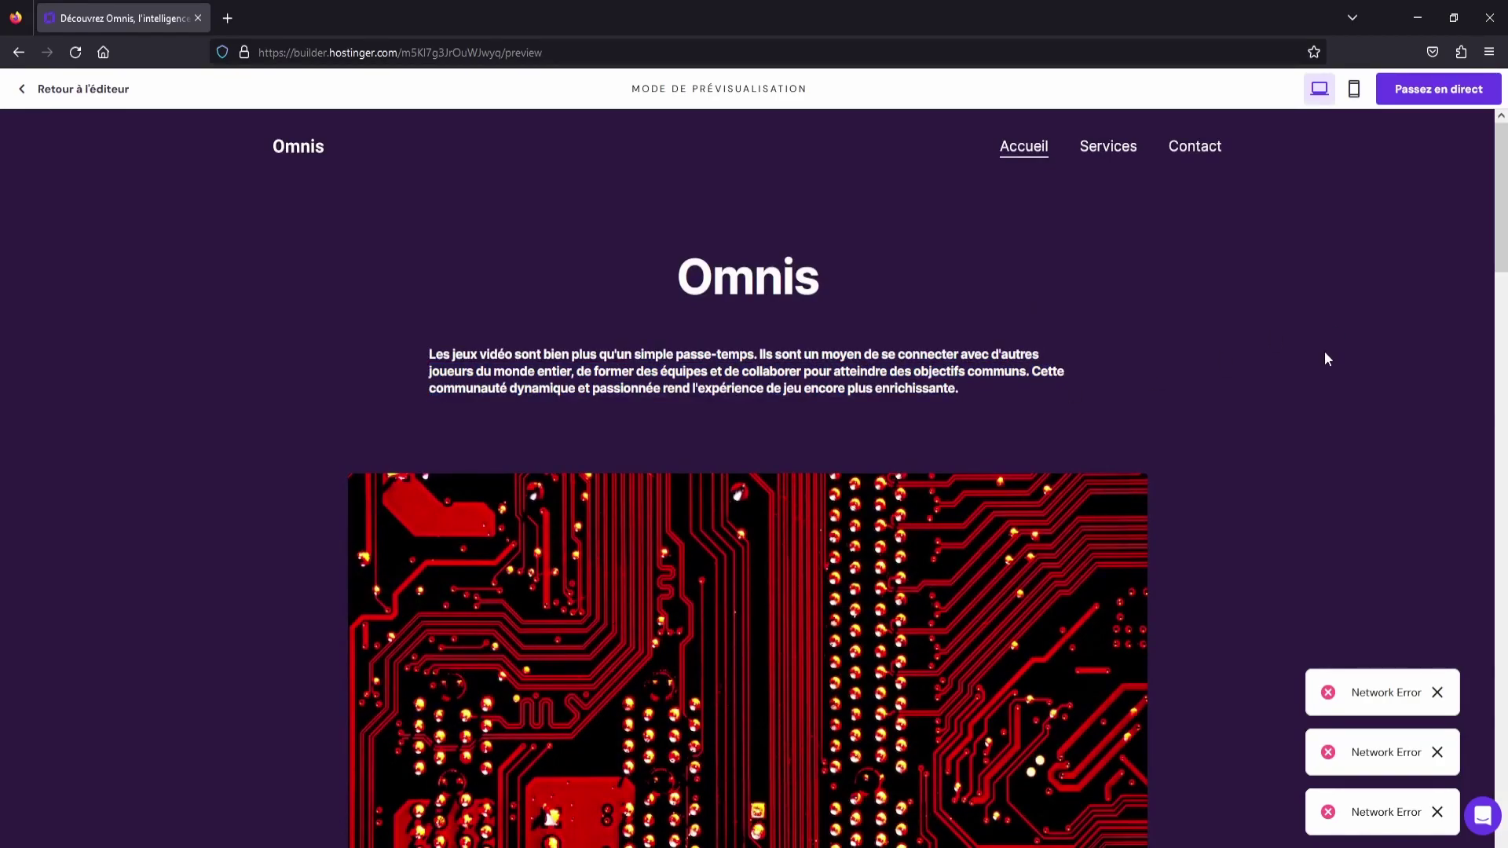
{"action": "scroll", "coordinate": [1328, 338], "scroll_direction": "down", "scroll_amount": 12}
{"action": "scroll", "coordinate": [1336, 354], "scroll_direction": "down", "scroll_amount": 4}
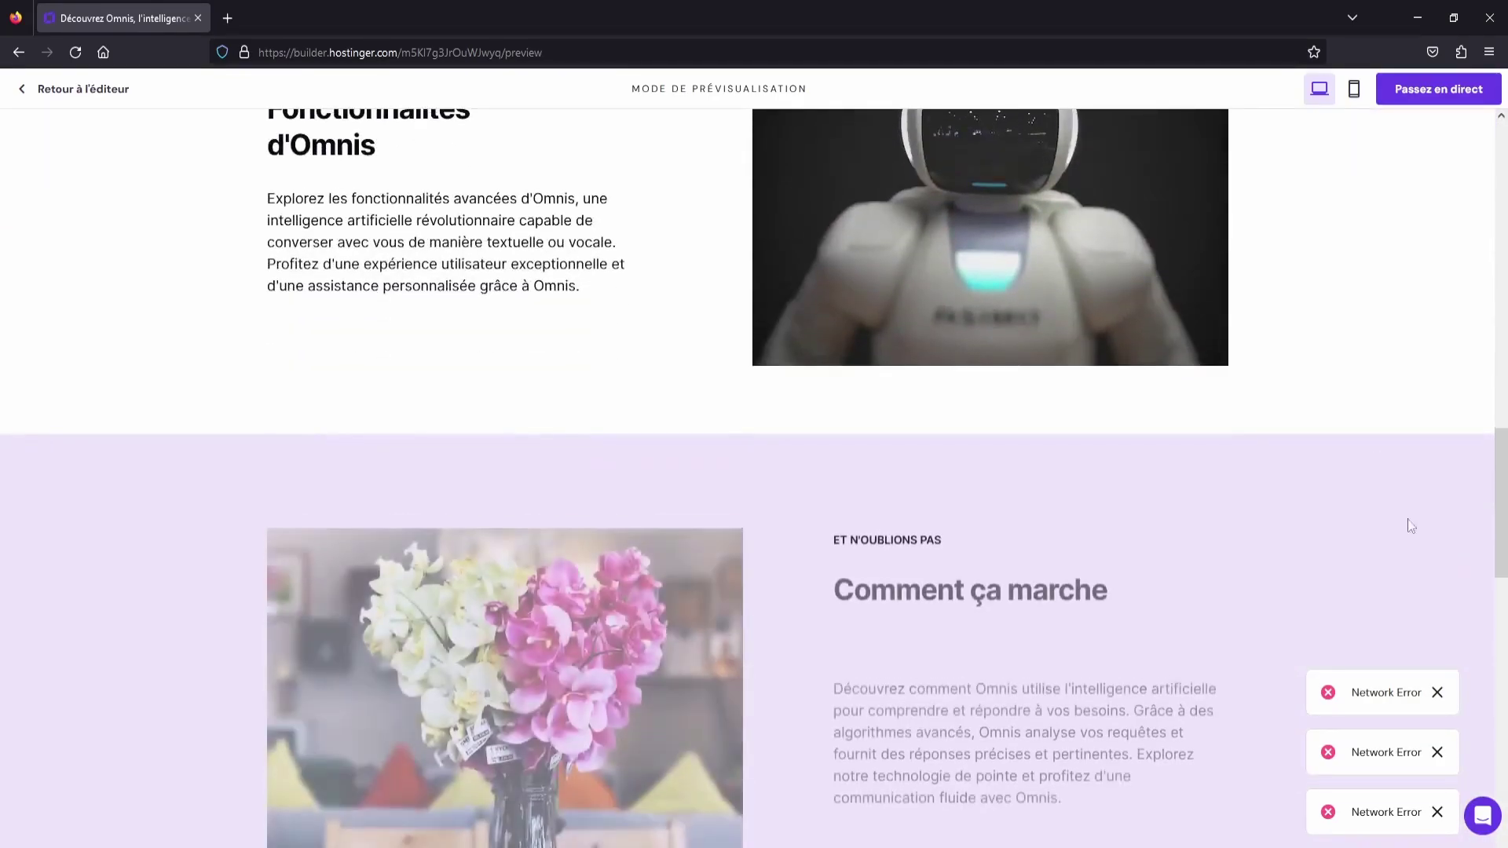
{"action": "left_click", "coordinate": [1438, 692]}
{"action": "left_click", "coordinate": [1437, 753]}
{"action": "left_click", "coordinate": [1438, 812]}
Examine the previewed Accueil page from the Omnis heading down to the contact form and footer
{"action": "scroll", "coordinate": [1368, 589], "scroll_direction": "up", "scroll_amount": 15}
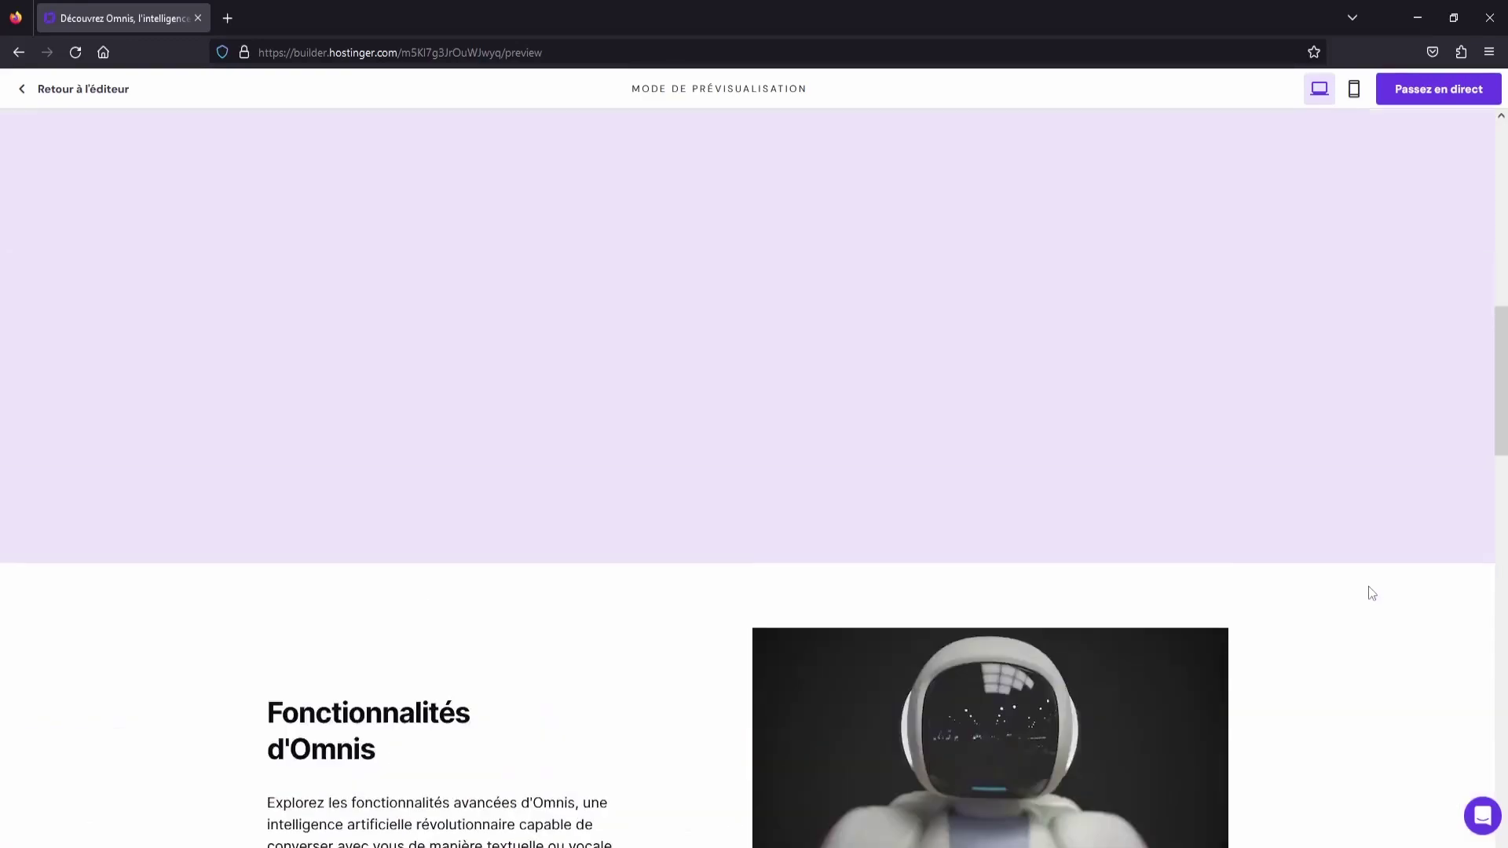
{"action": "scroll", "coordinate": [1335, 441], "scroll_direction": "down", "scroll_amount": 9}
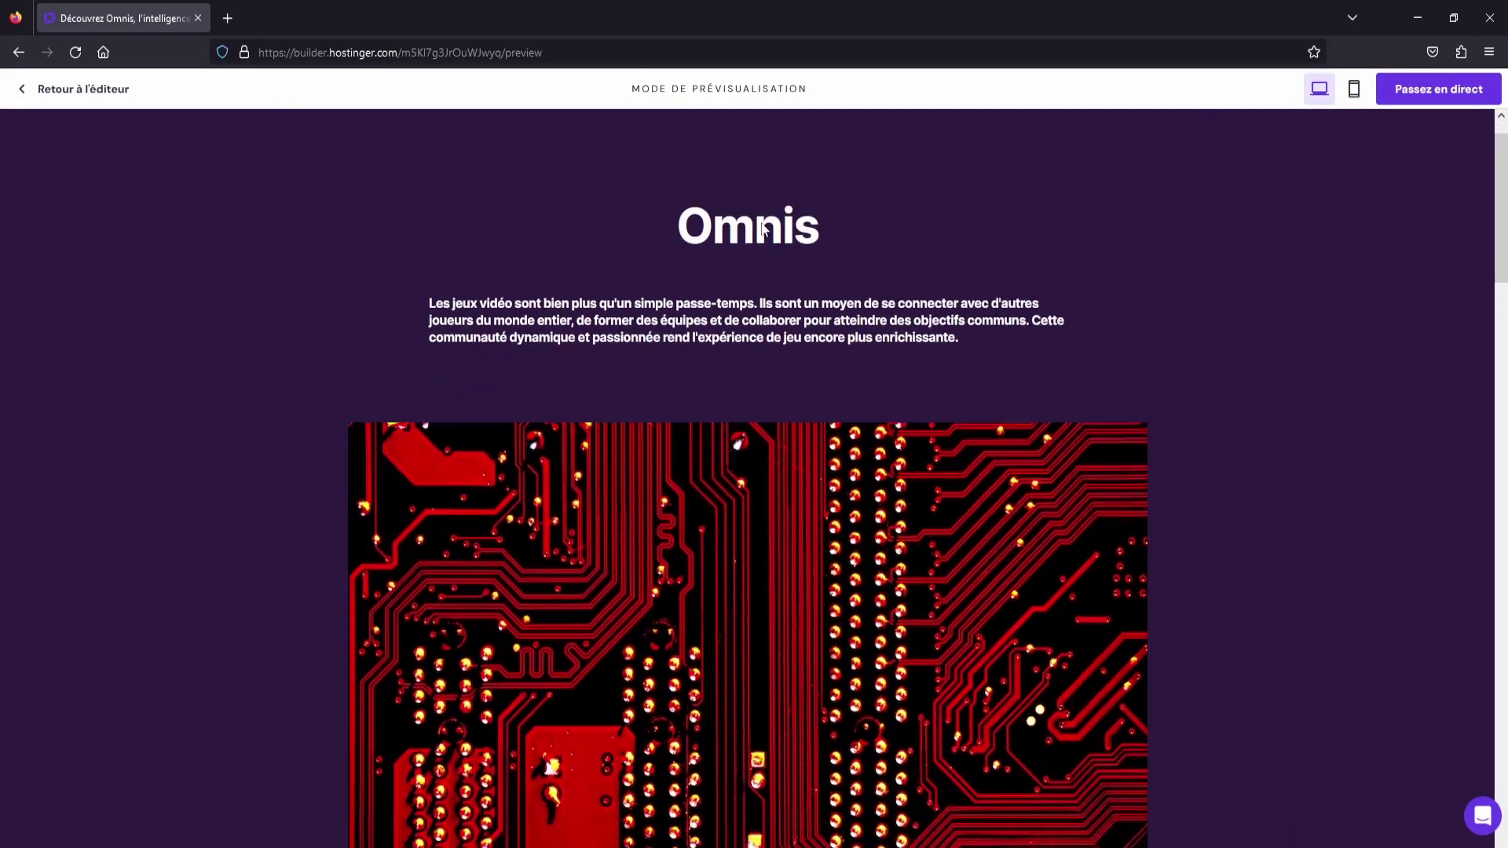
{"action": "scroll", "coordinate": [1335, 442], "scroll_direction": "down", "scroll_amount": 10}
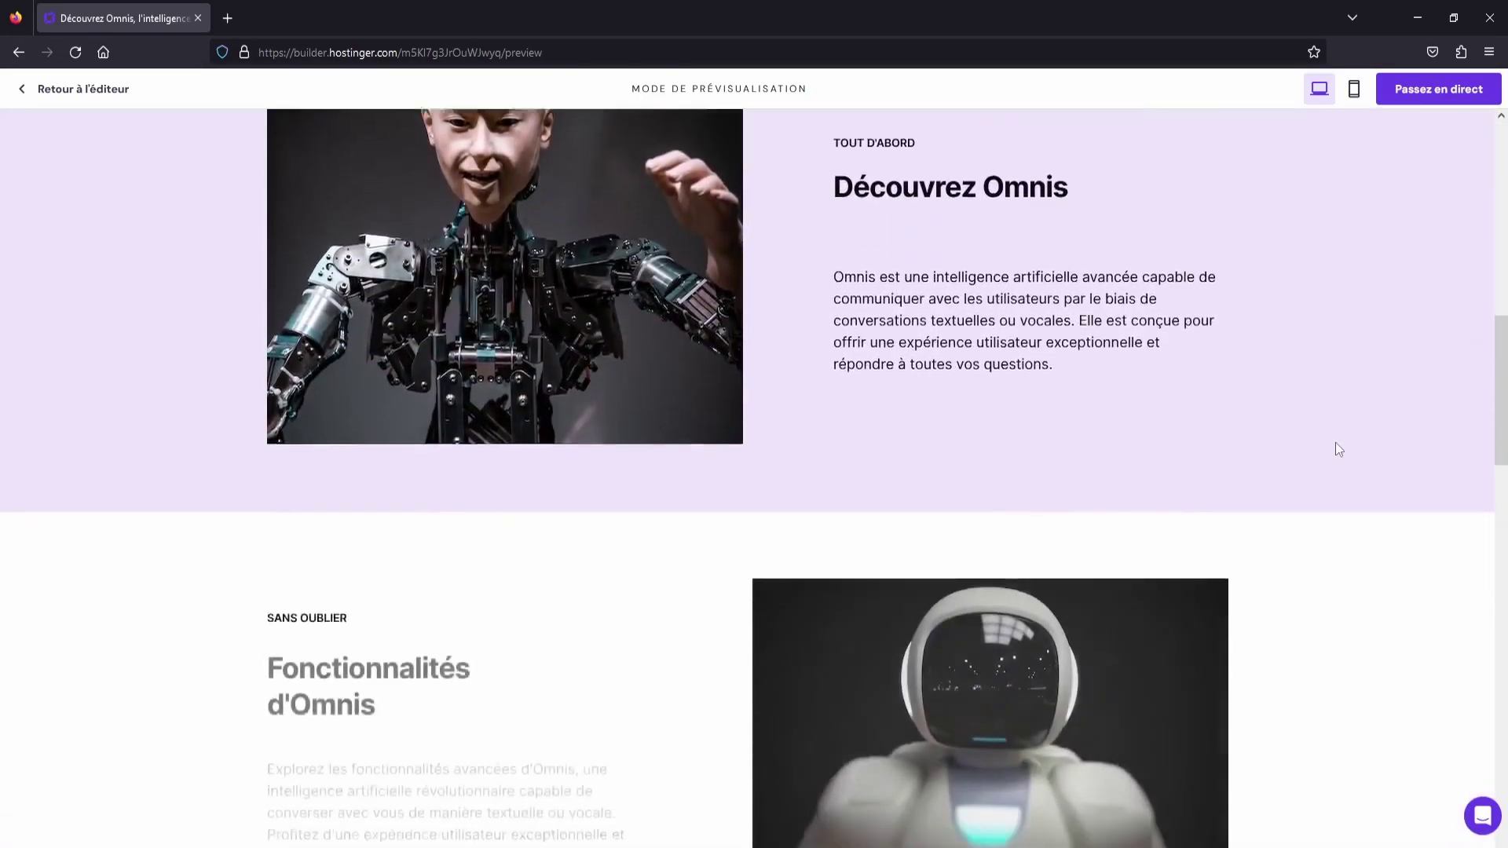
{"action": "scroll", "coordinate": [1335, 445], "scroll_direction": "down", "scroll_amount": 8}
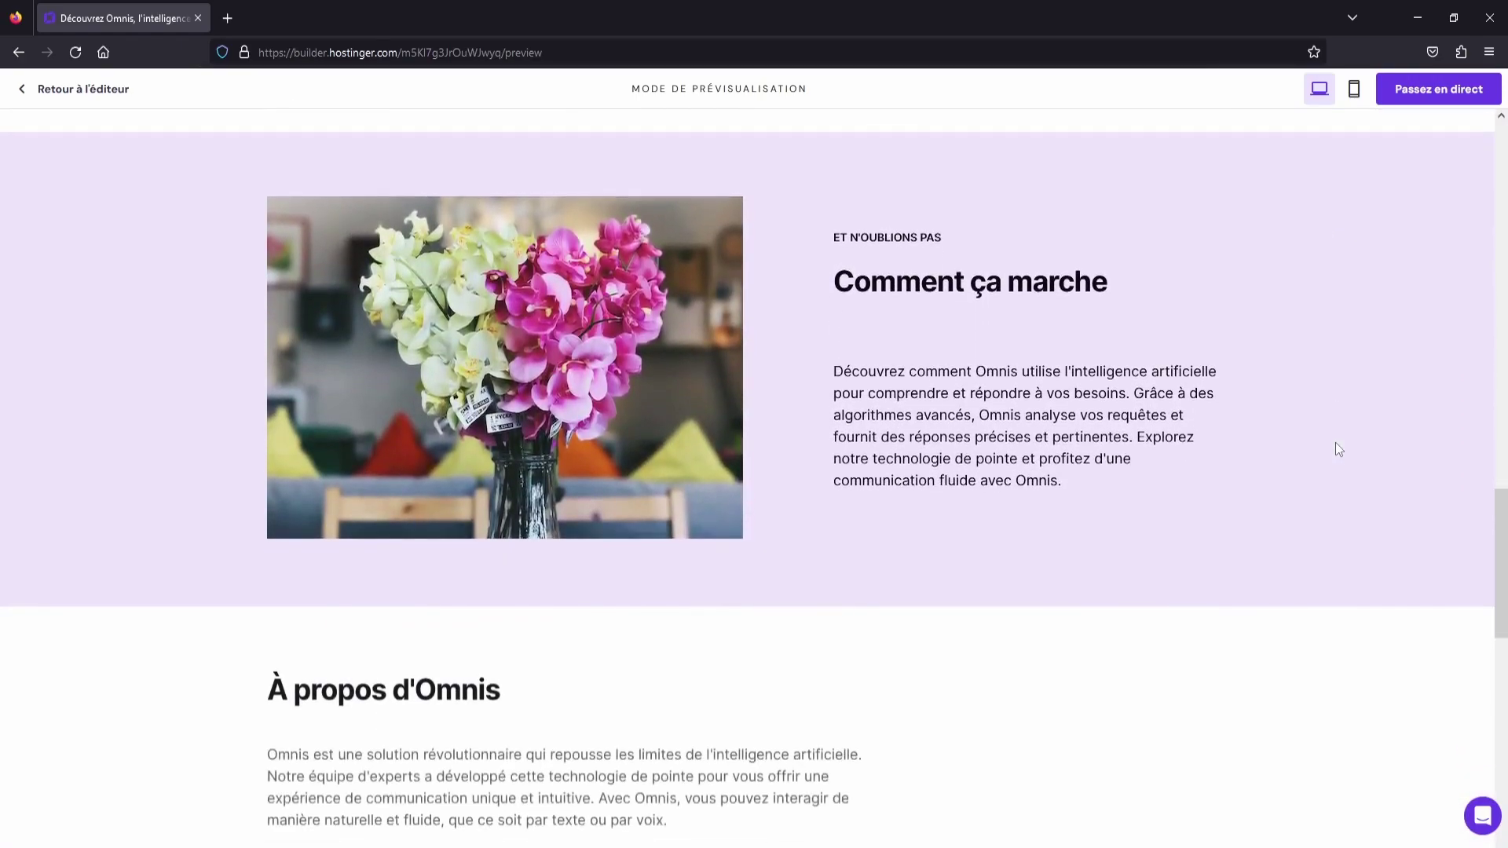
{"action": "scroll", "coordinate": [1336, 443], "scroll_direction": "down", "scroll_amount": 7}
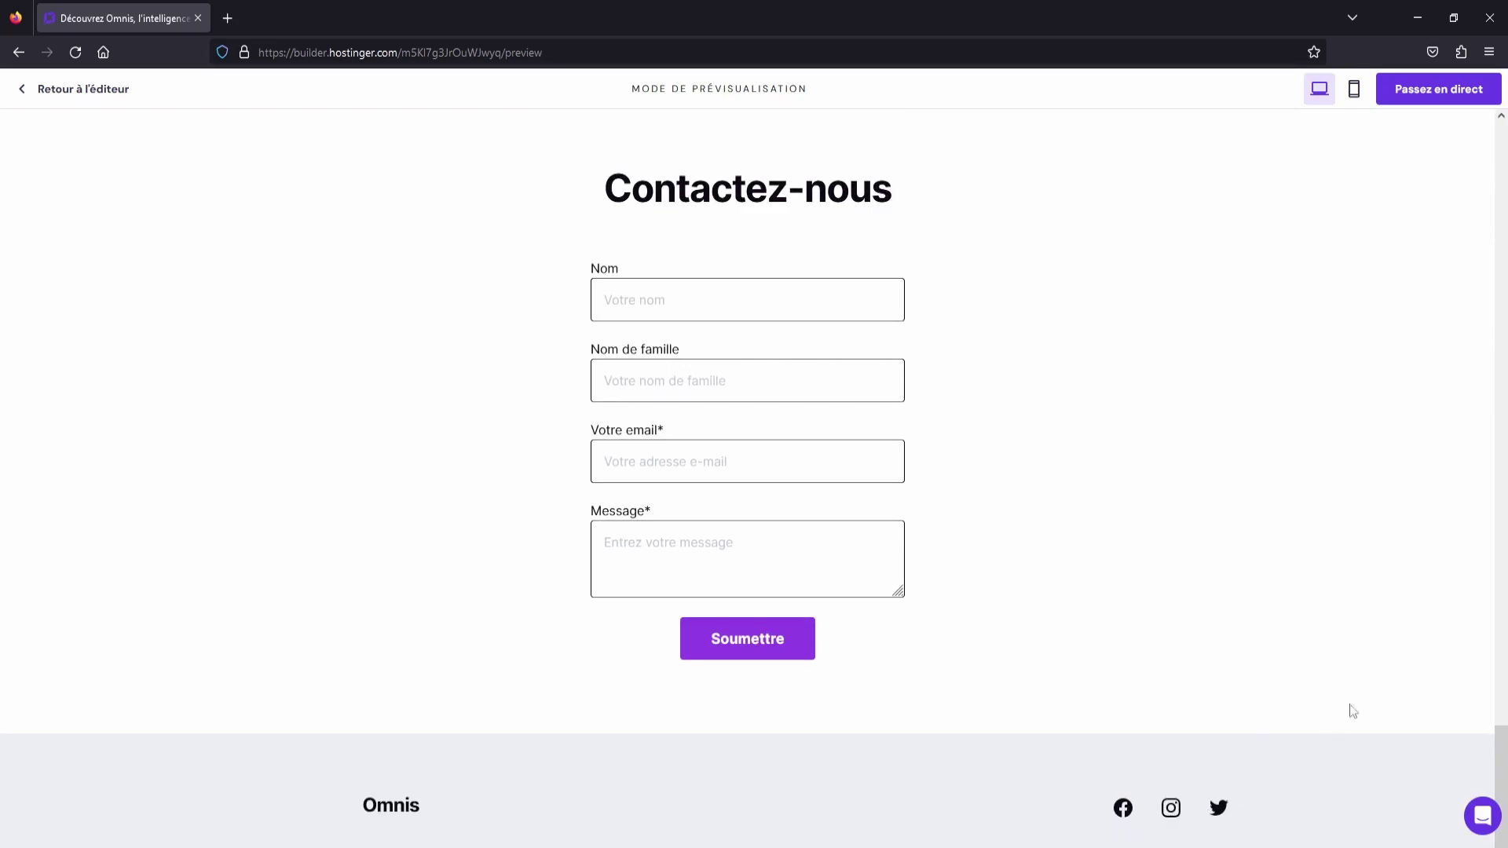
{"action": "scroll", "coordinate": [1333, 721], "scroll_direction": "up", "scroll_amount": 20}
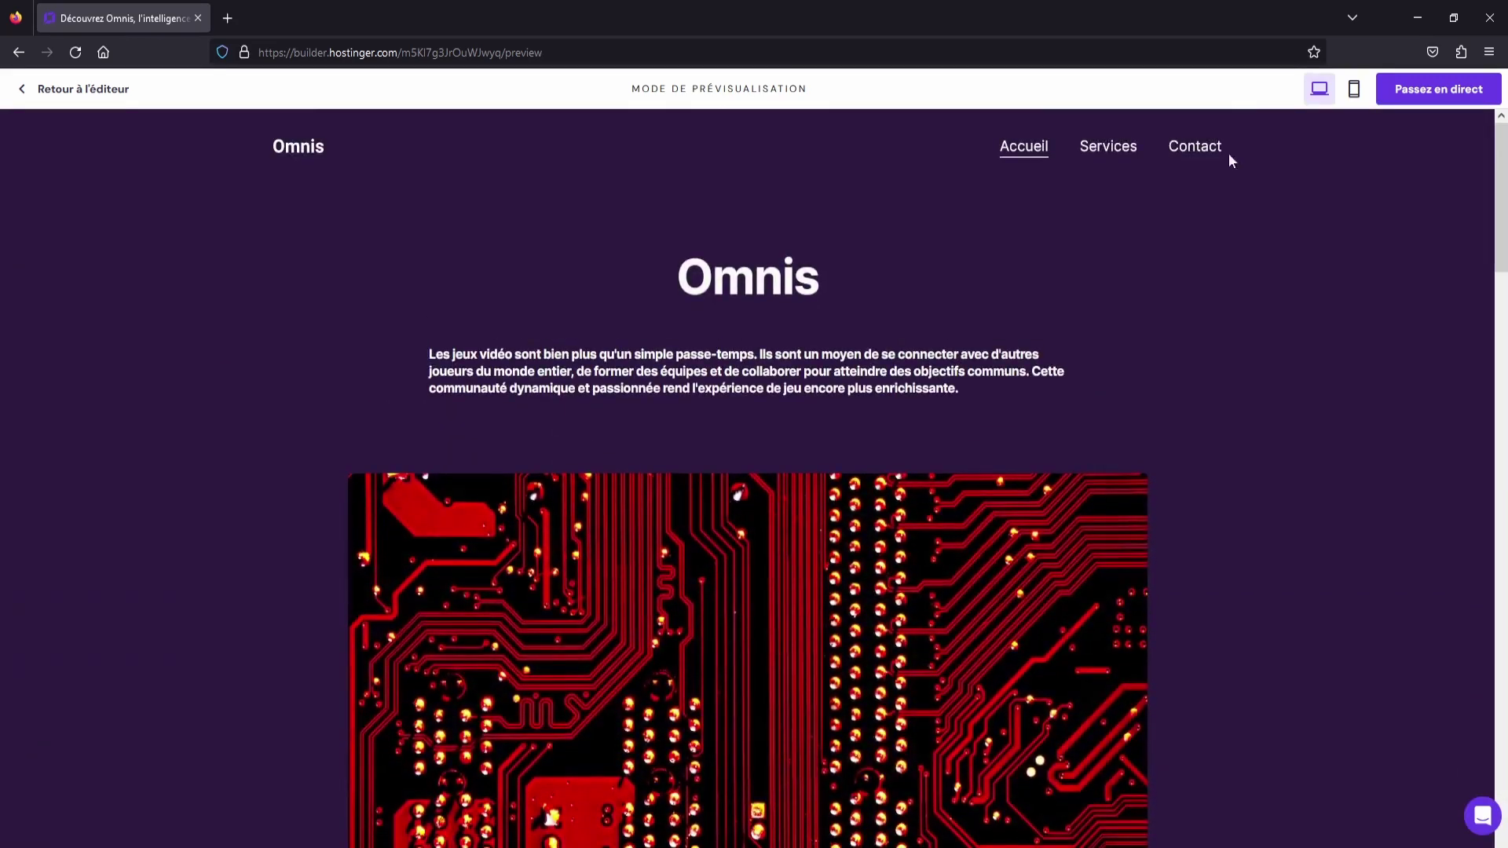
Look through the Services page and open the Contact page in the preview
{"action": "left_click", "coordinate": [1100, 153]}
{"action": "scroll", "coordinate": [1221, 373], "scroll_direction": "down", "scroll_amount": 4}
{"action": "scroll", "coordinate": [1236, 364], "scroll_direction": "up", "scroll_amount": 4}
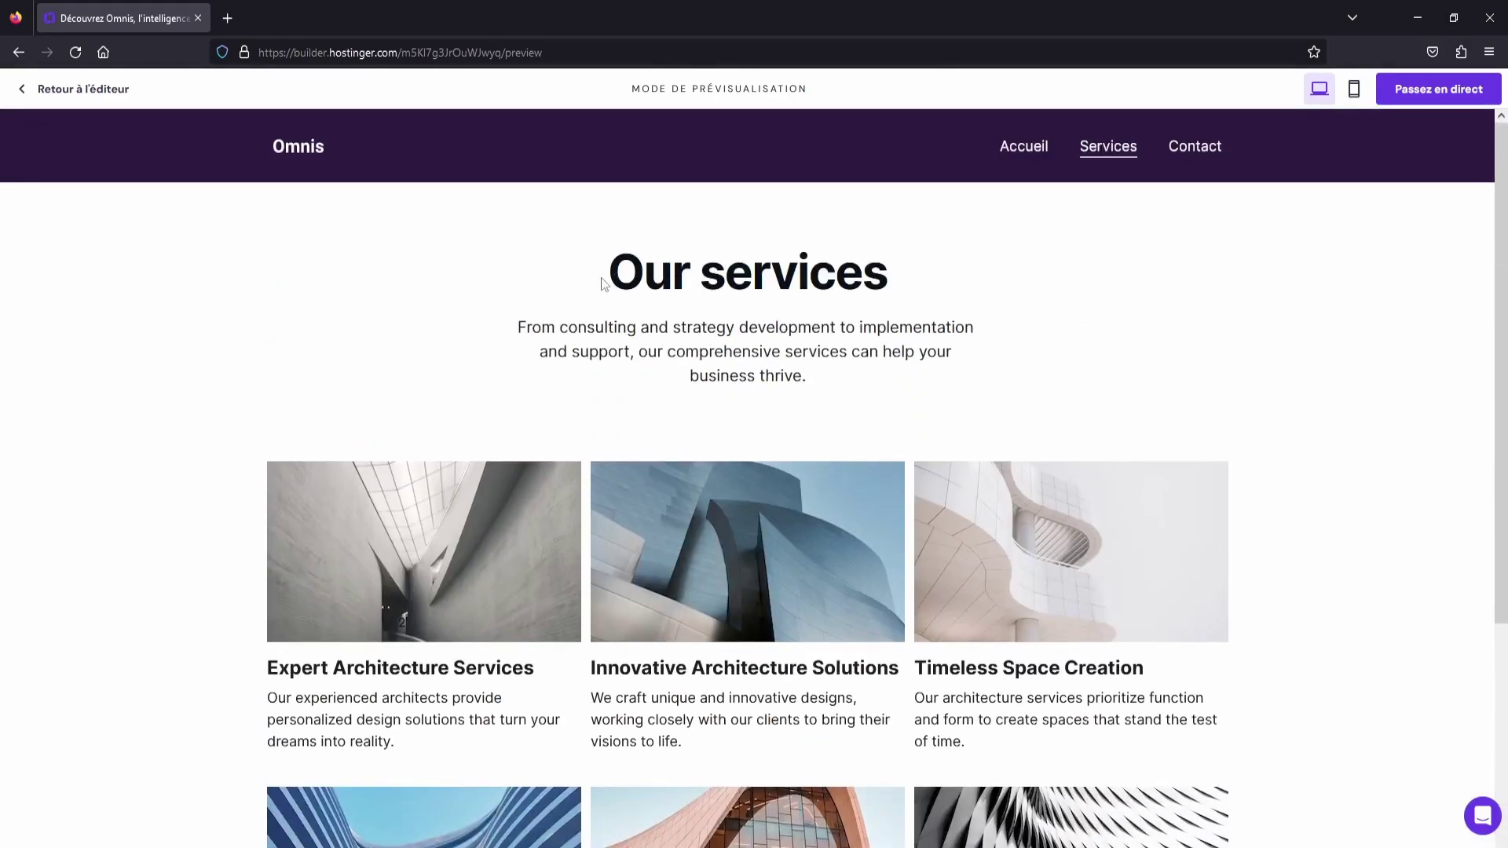
{"action": "left_click_drag", "start_coordinate": [615, 271], "coordinate": [949, 350]}
{"action": "left_click", "coordinate": [1256, 333]}
{"action": "scroll", "coordinate": [1258, 354], "scroll_direction": "down", "scroll_amount": 4}
{"action": "scroll", "coordinate": [1312, 478], "scroll_direction": "up", "scroll_amount": 5}
{"action": "left_click", "coordinate": [1186, 149]}
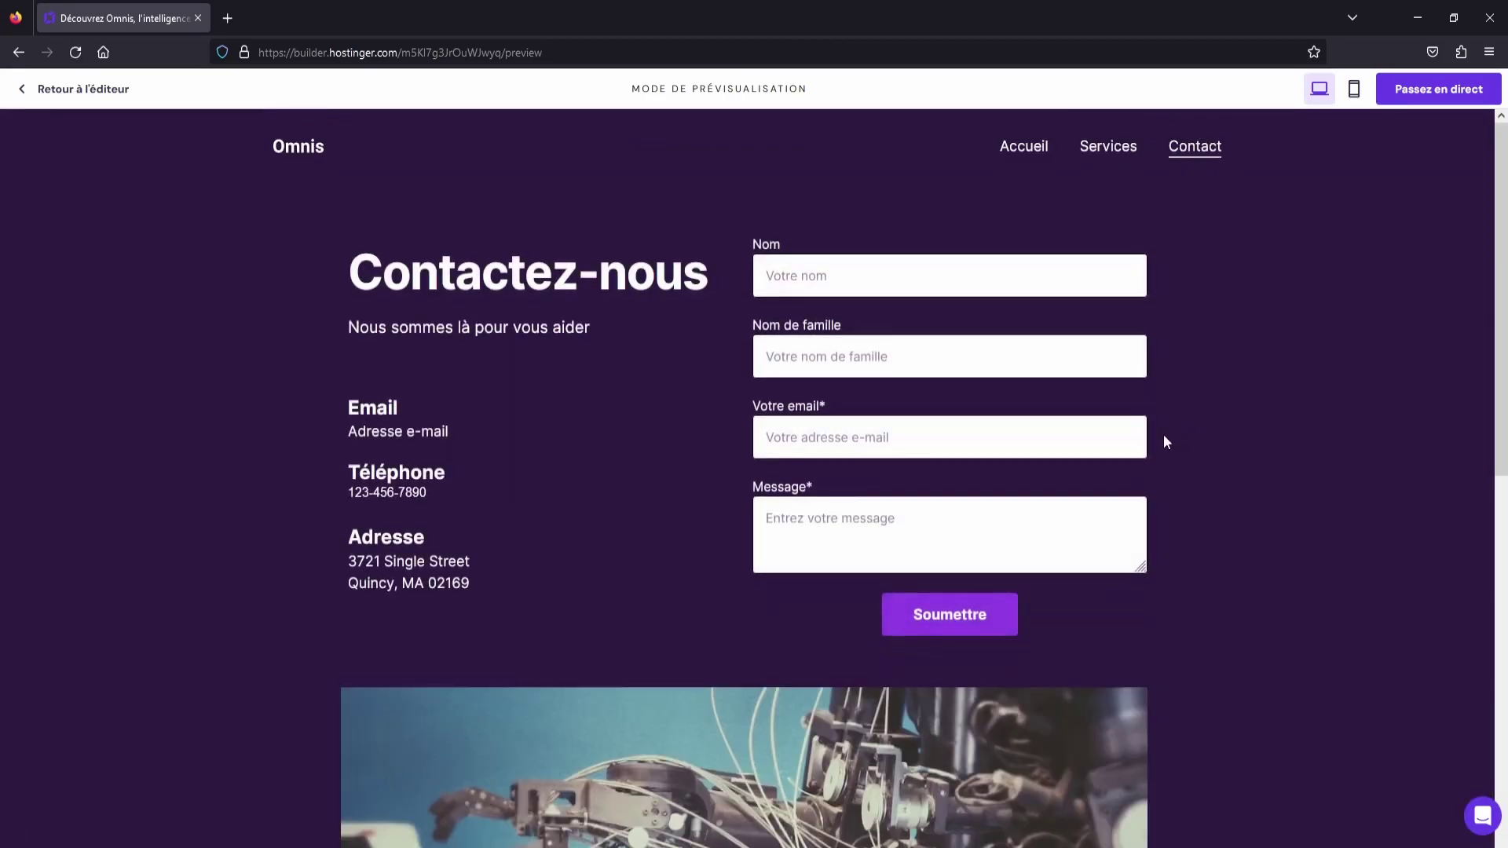